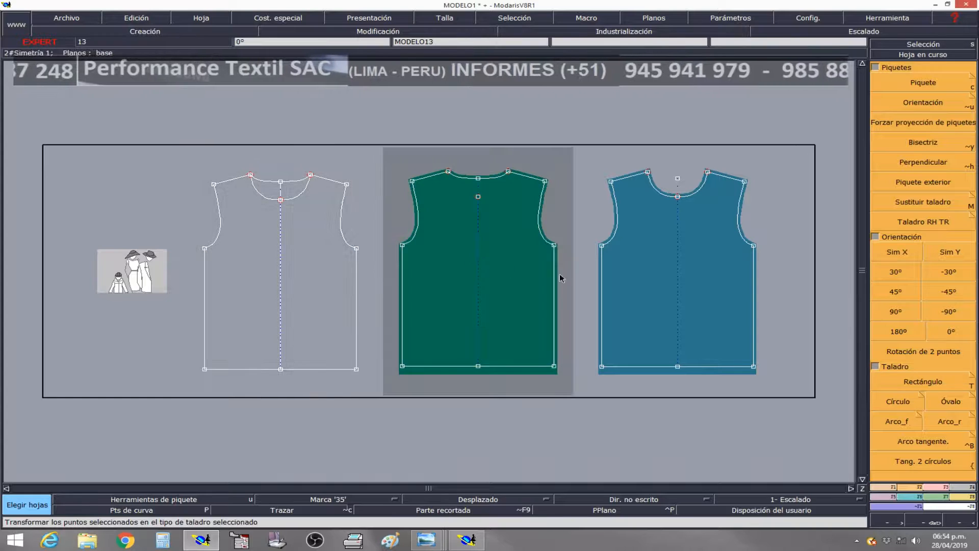
# Review the MEDIDAS BASICAS measurement chart and the ModarisV7R1 window, and return to the front and back pieces of MODELO1
pyautogui.click(647, 249)
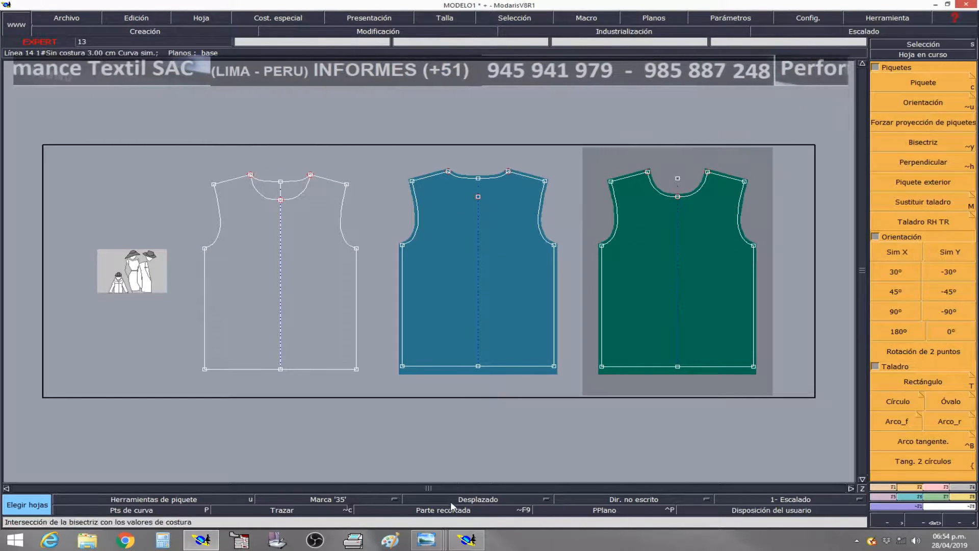
pyautogui.moveTo(426, 539)
pyautogui.click(327, 490)
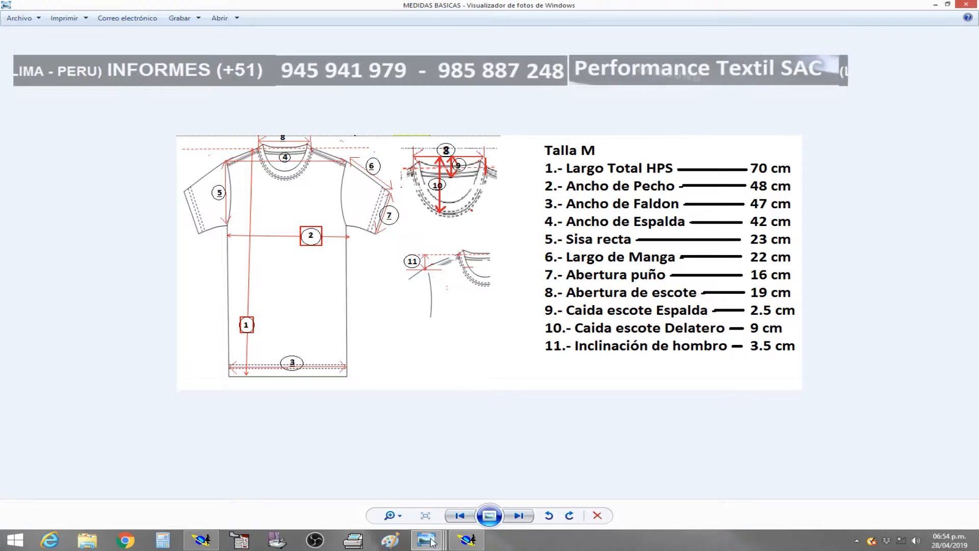
pyautogui.moveTo(427, 540)
pyautogui.moveTo(429, 505)
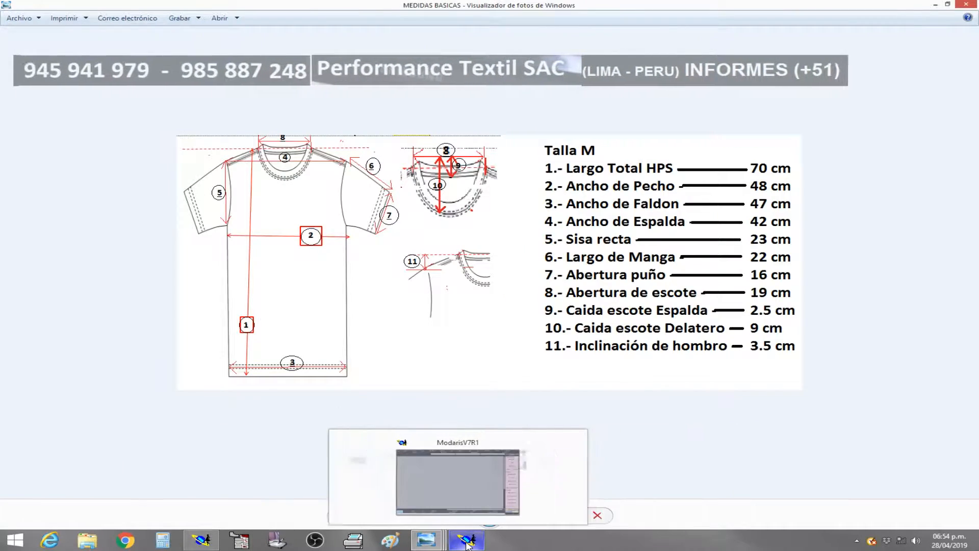
pyautogui.click(466, 539)
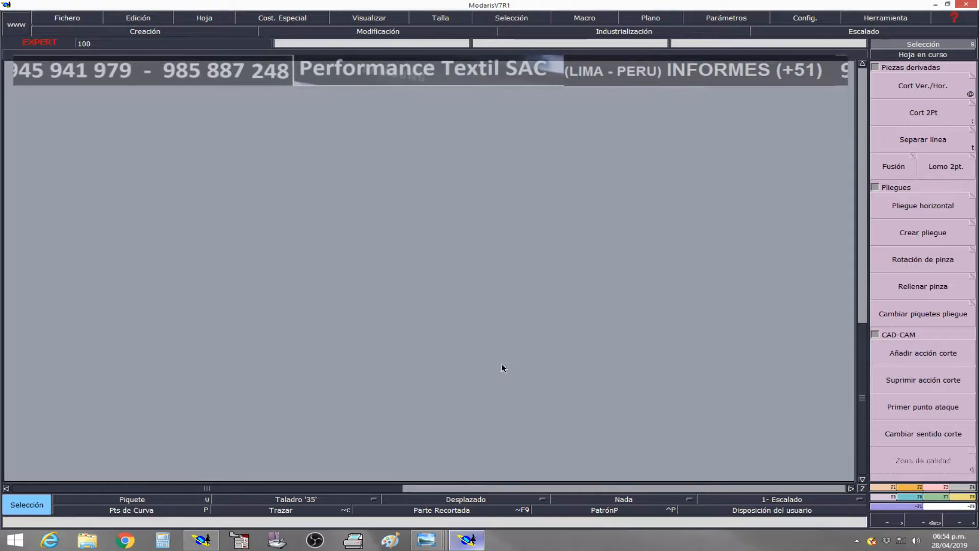
pyautogui.click(201, 541)
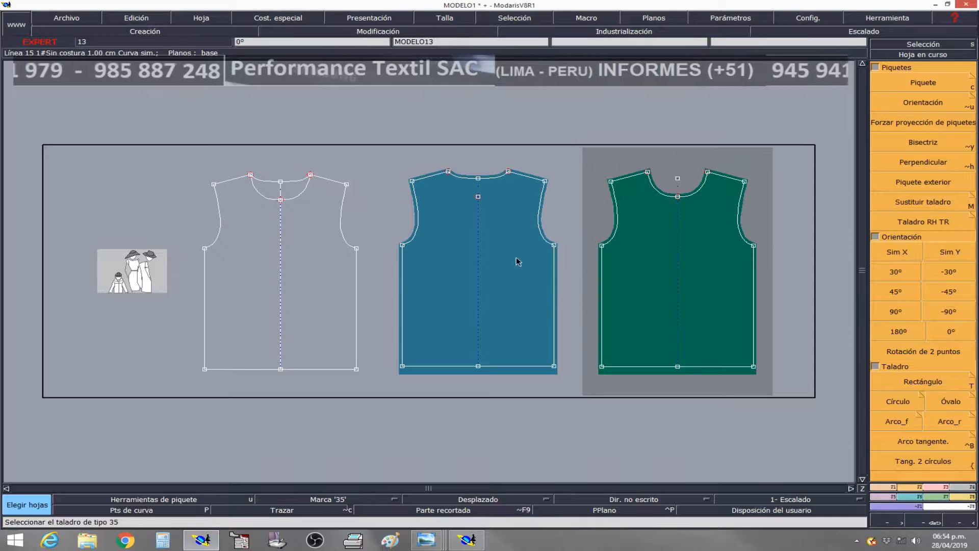
pyautogui.click(508, 222)
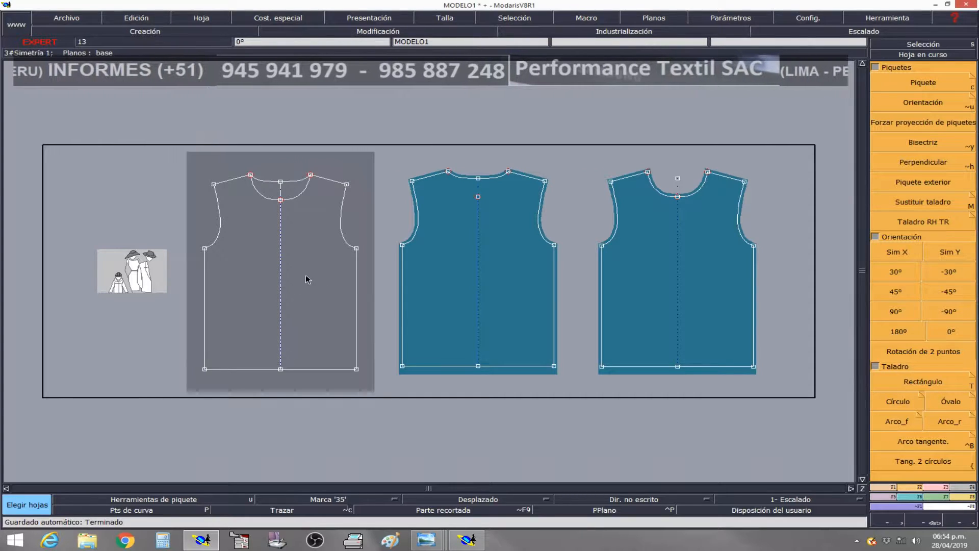
# View the AVPAG REPAG keyboard image, and return to MODELO1 with the base sheet centred in the drawing area
pyautogui.press('Home')
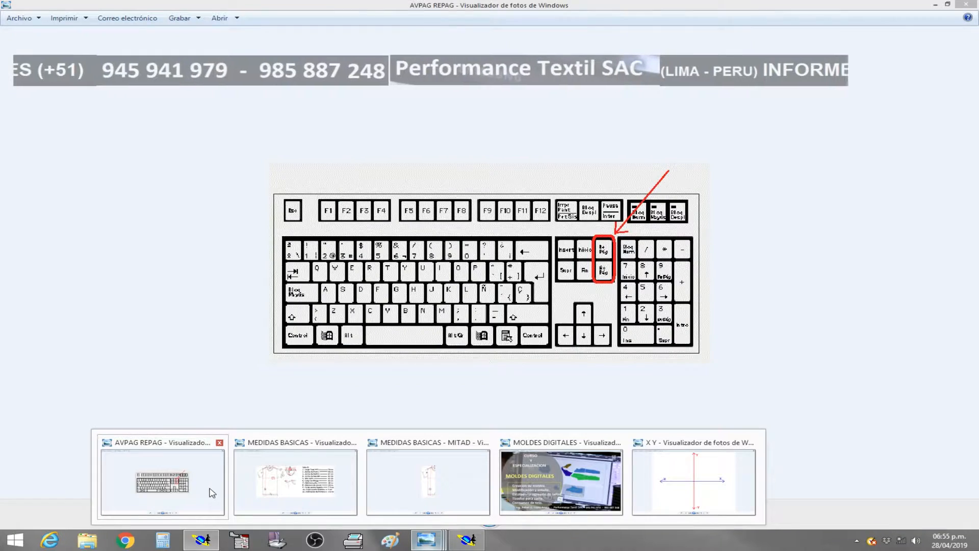
pyautogui.click(209, 490)
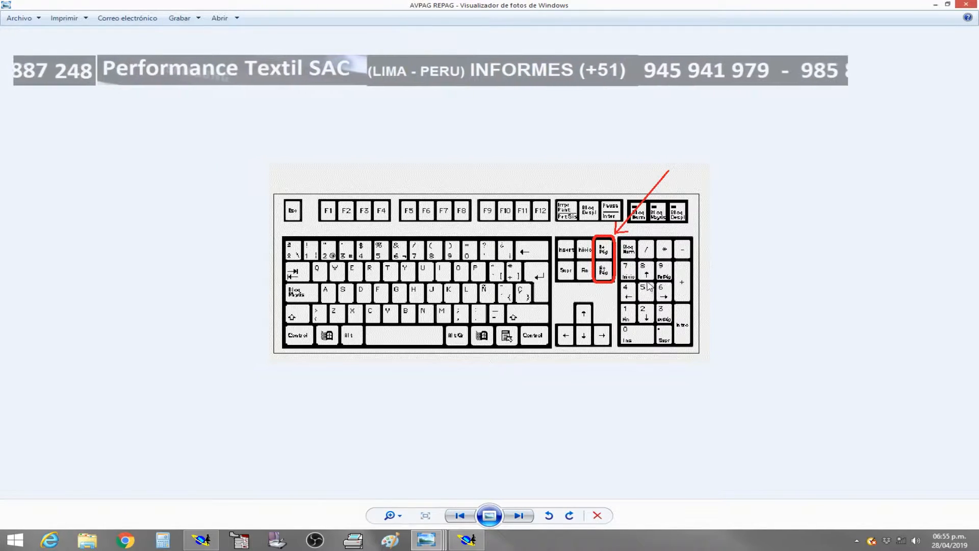
pyautogui.click(467, 540)
pyautogui.click(202, 540)
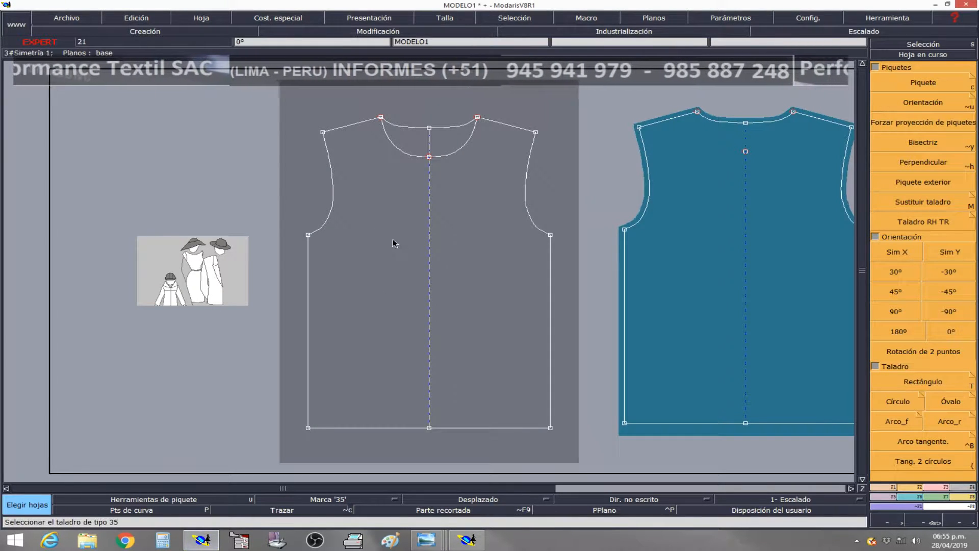
pyautogui.press('8')
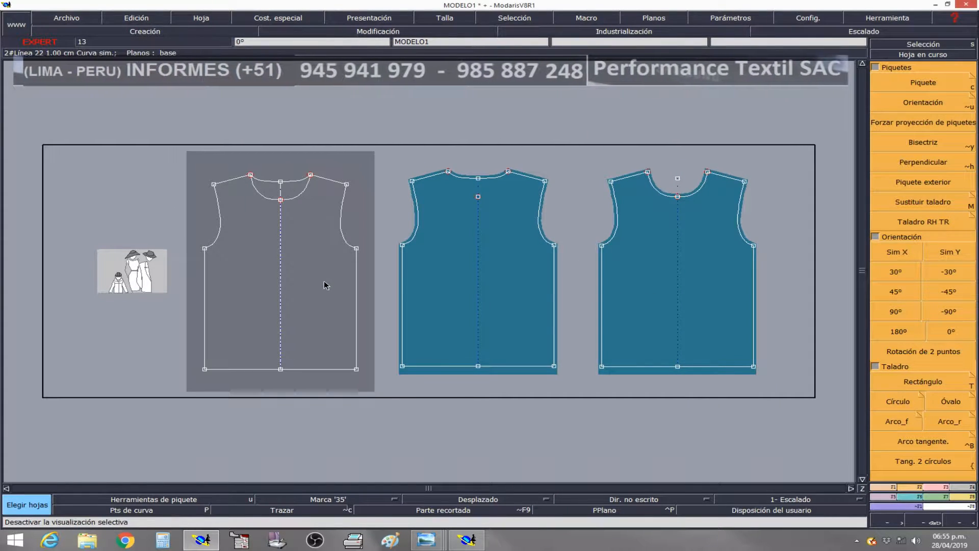
pyautogui.press('Home')
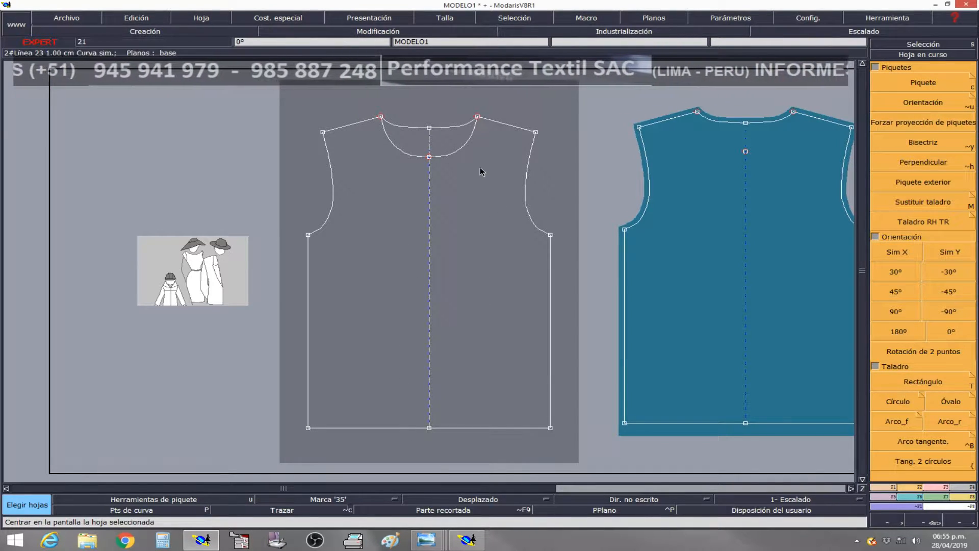
# Locate the two-point rotation in MODELO1 and ModarisV7R1, and rotate the MODELO1 base sheet by the neck and shoulder-tip points of its left shoulder
pyautogui.click(341, 126)
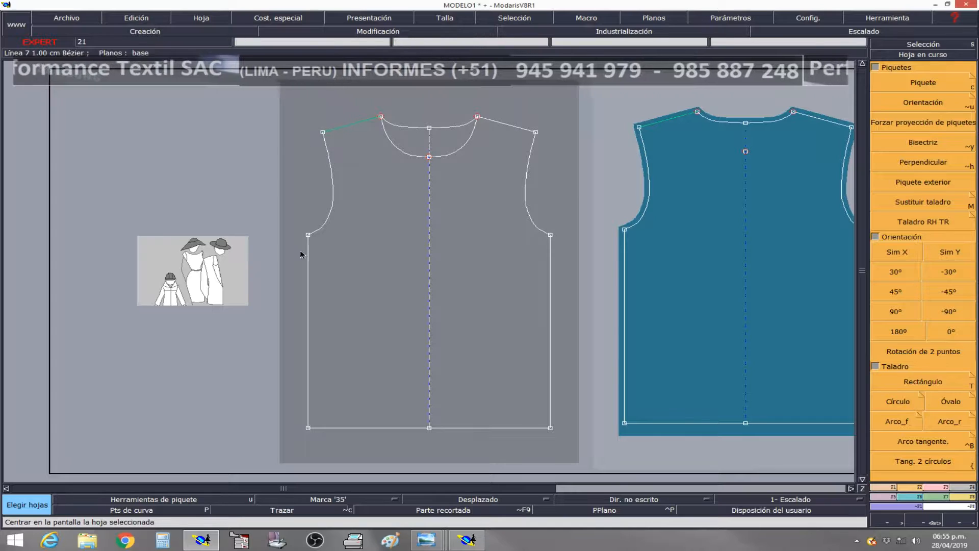
pyautogui.click(381, 283)
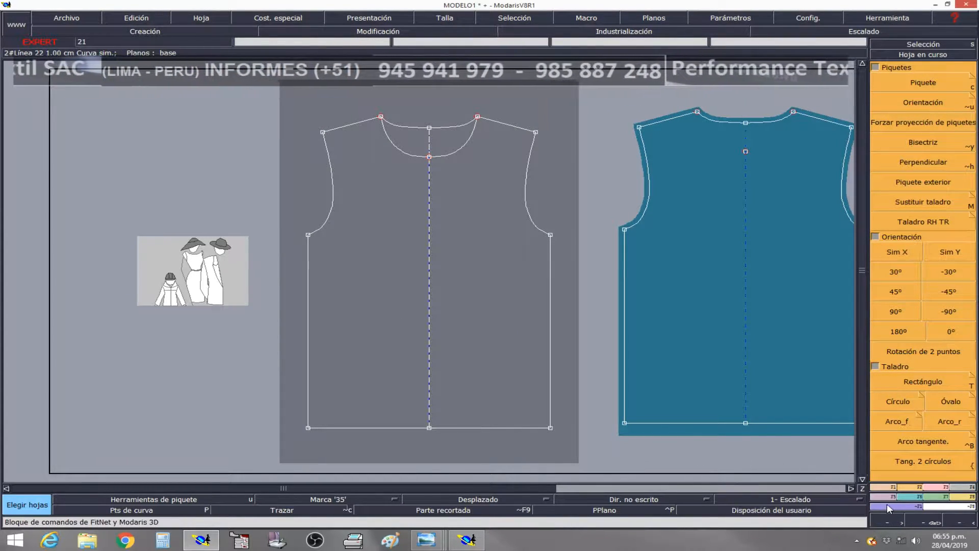
pyautogui.click(934, 507)
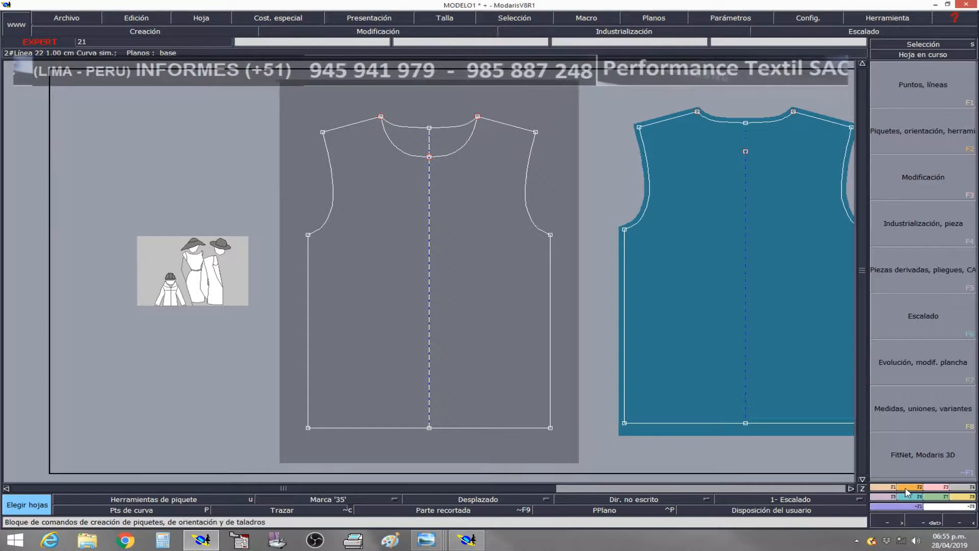
pyautogui.click(908, 486)
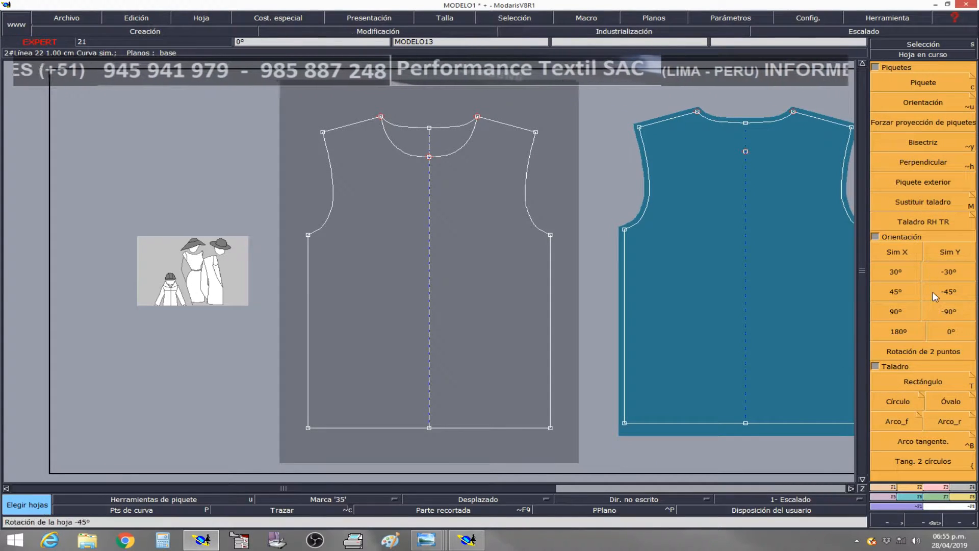
pyautogui.click(939, 356)
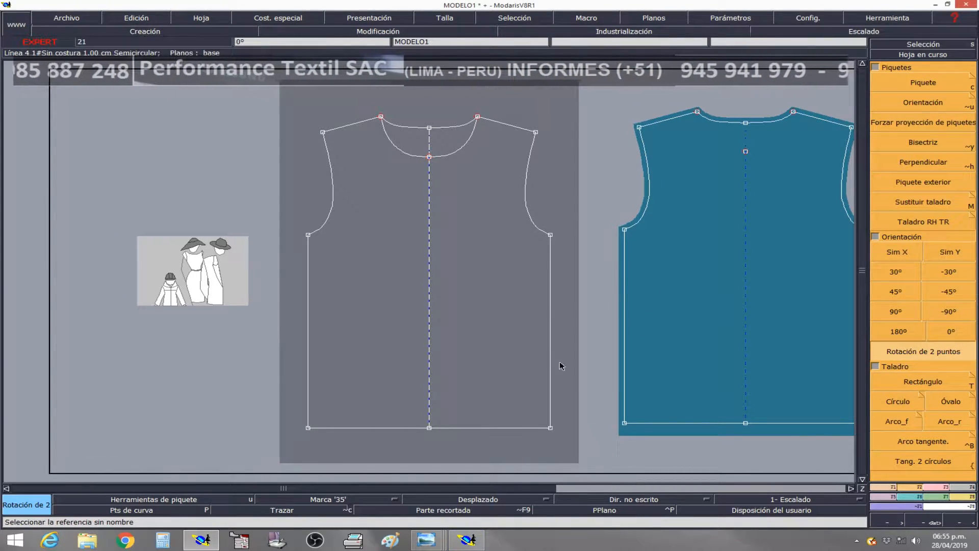
pyautogui.click(467, 540)
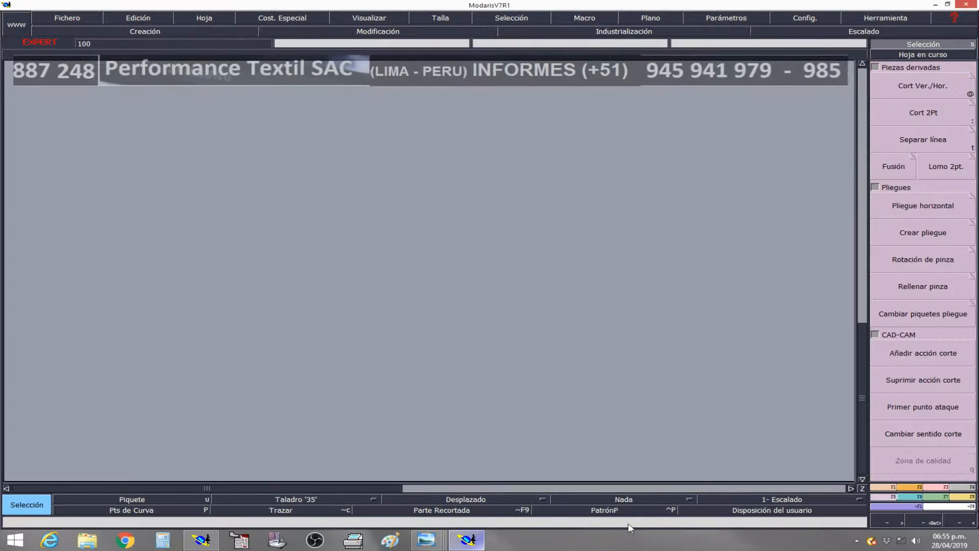
pyautogui.click(913, 491)
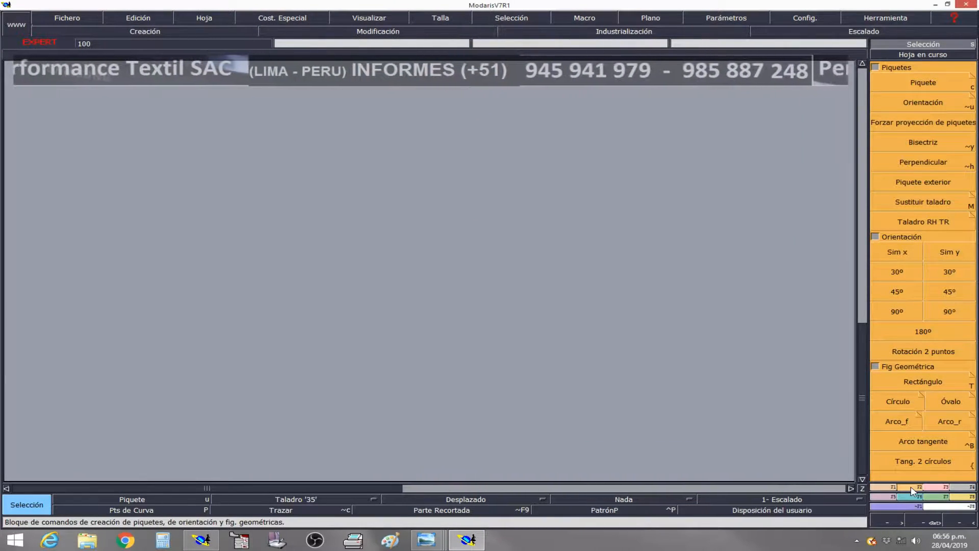
pyautogui.click(922, 356)
pyautogui.click(205, 539)
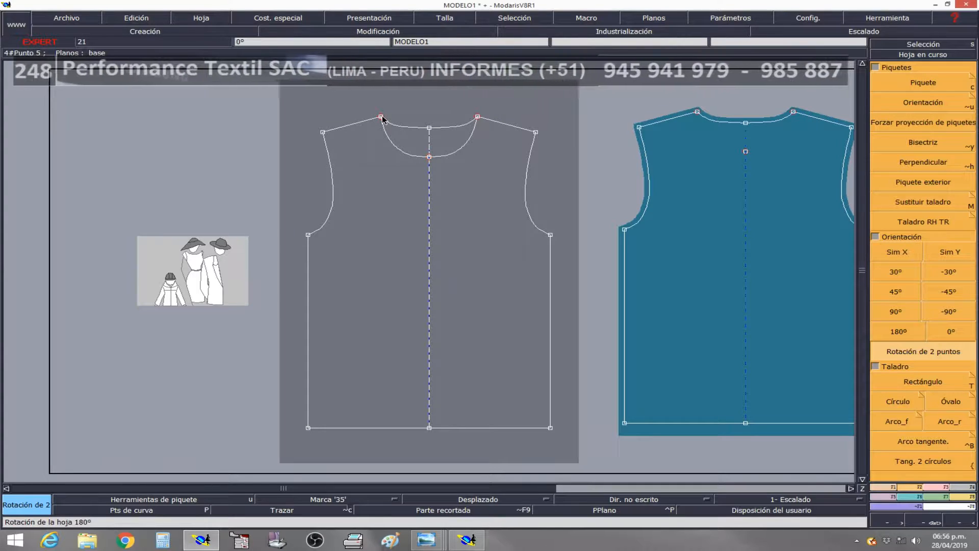
pyautogui.click(322, 133)
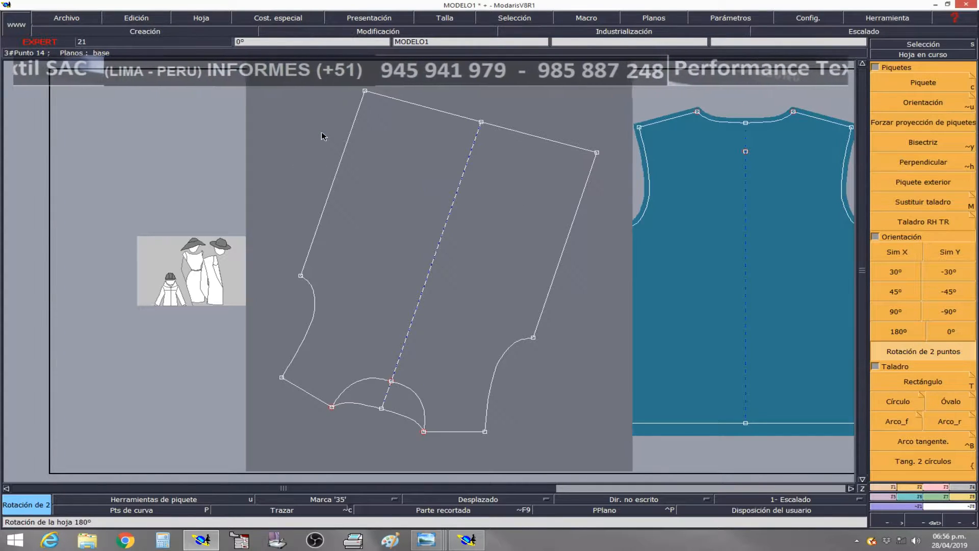
# Rotate the base sheet upright using points on its hem, and repeat the two-point rotation on the left shoulder line
pyautogui.click(435, 432)
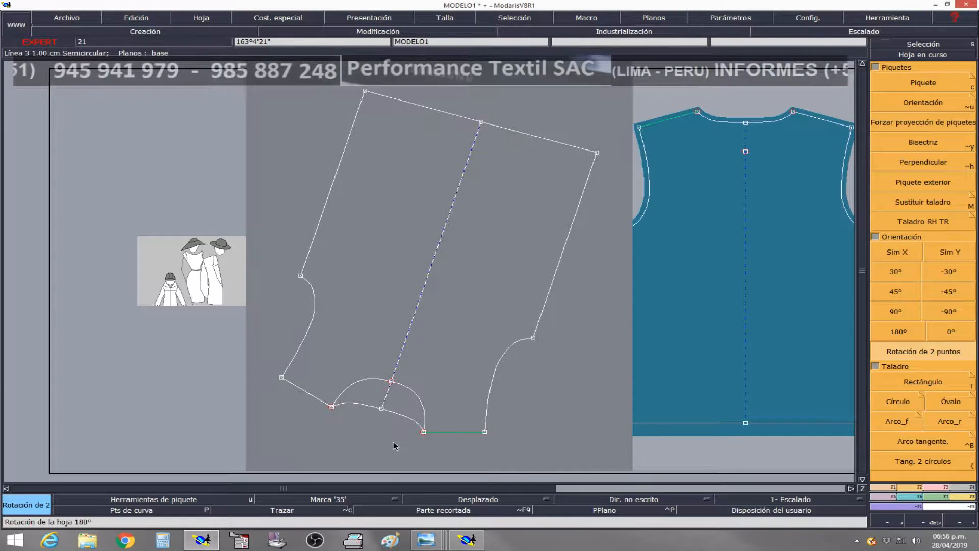
pyautogui.click(534, 425)
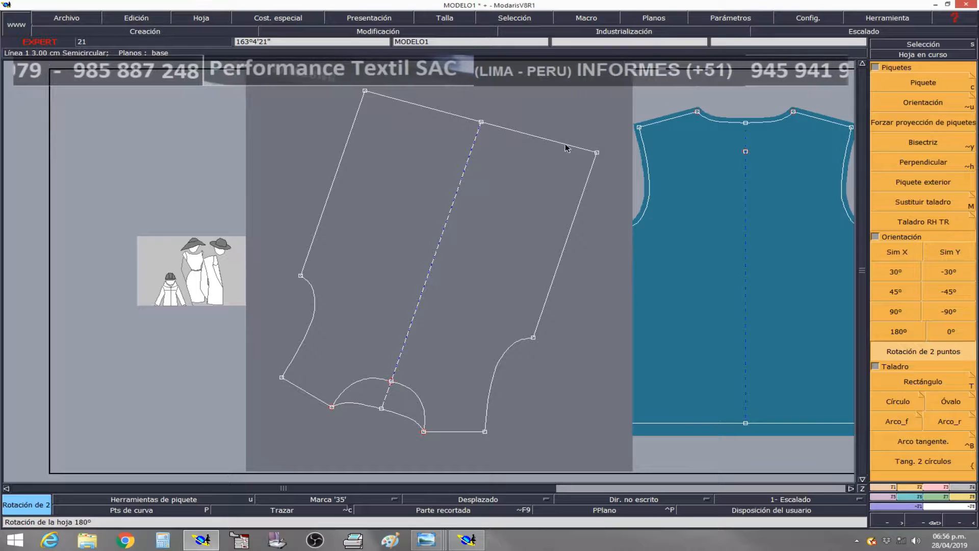
pyautogui.click(894, 354)
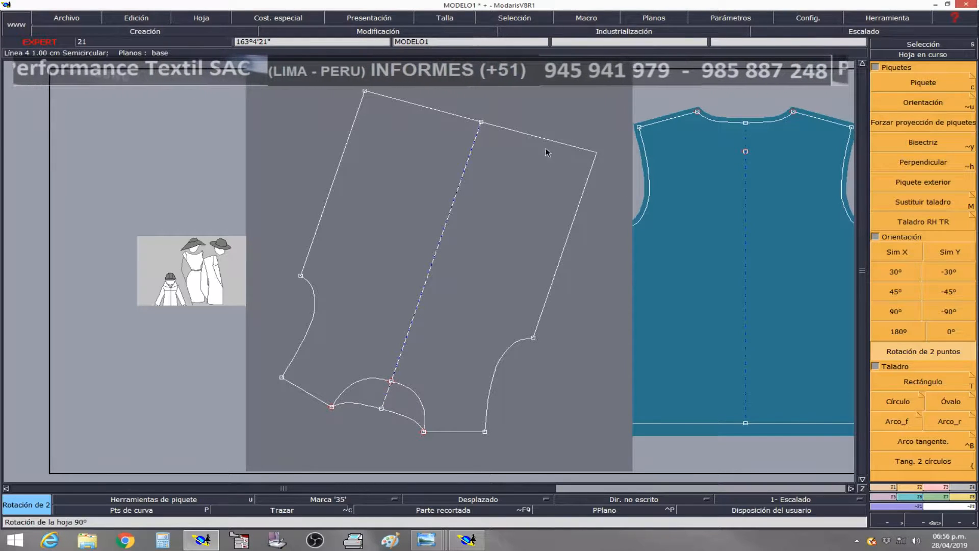
pyautogui.click(482, 123)
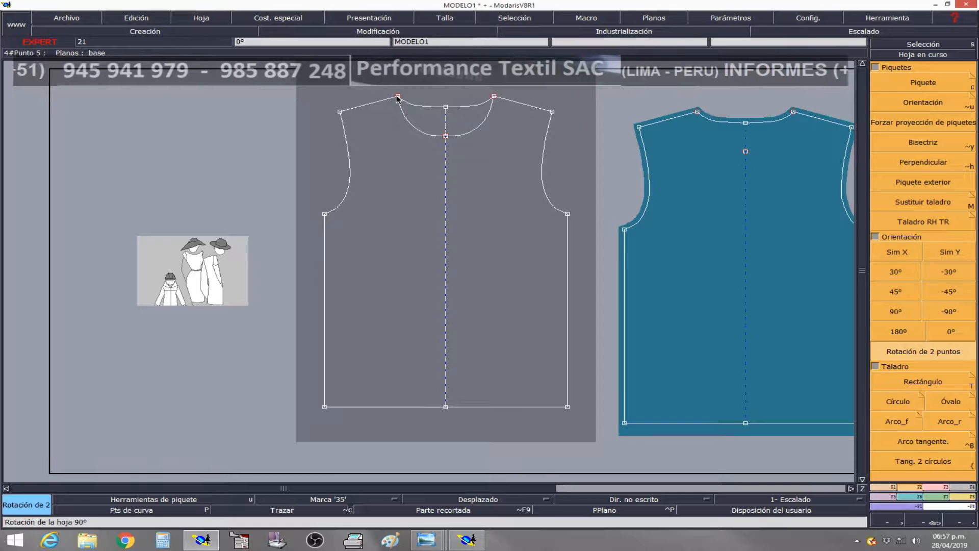
pyautogui.click(337, 114)
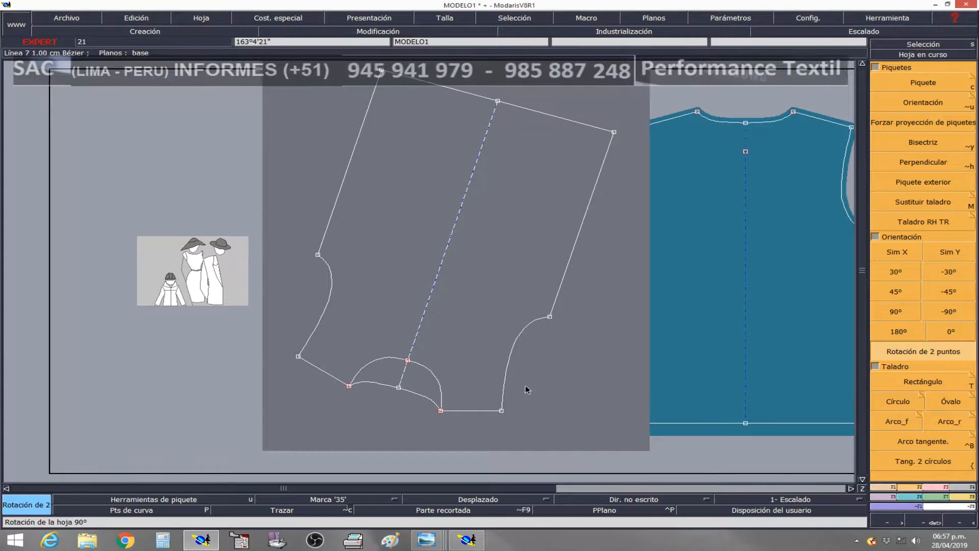
# Activate the Recta line command in MODELO1, and the equivalent L.Recta command in the ModarisV7R1 window
pyautogui.click(892, 489)
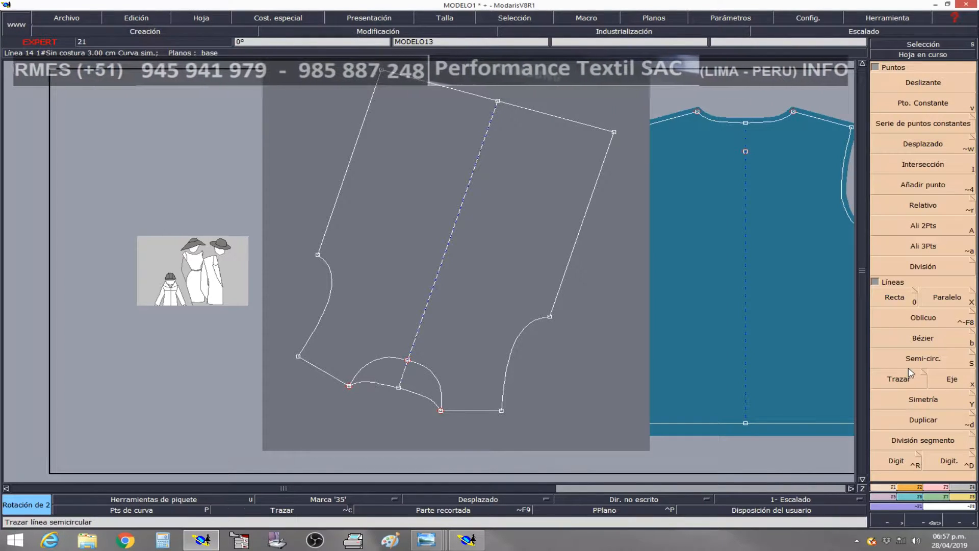
pyautogui.click(896, 301)
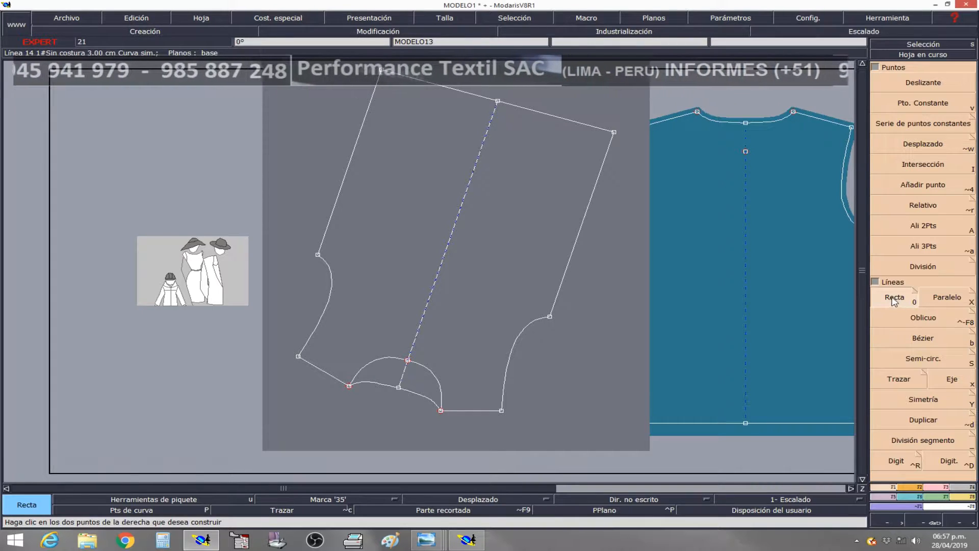
pyautogui.hotkey('alt', 'Tab')
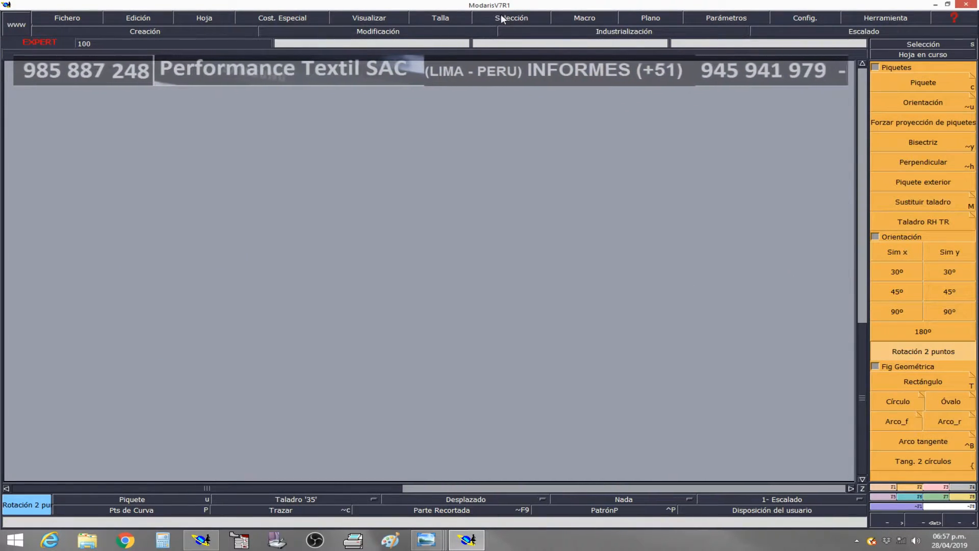
pyautogui.click(891, 488)
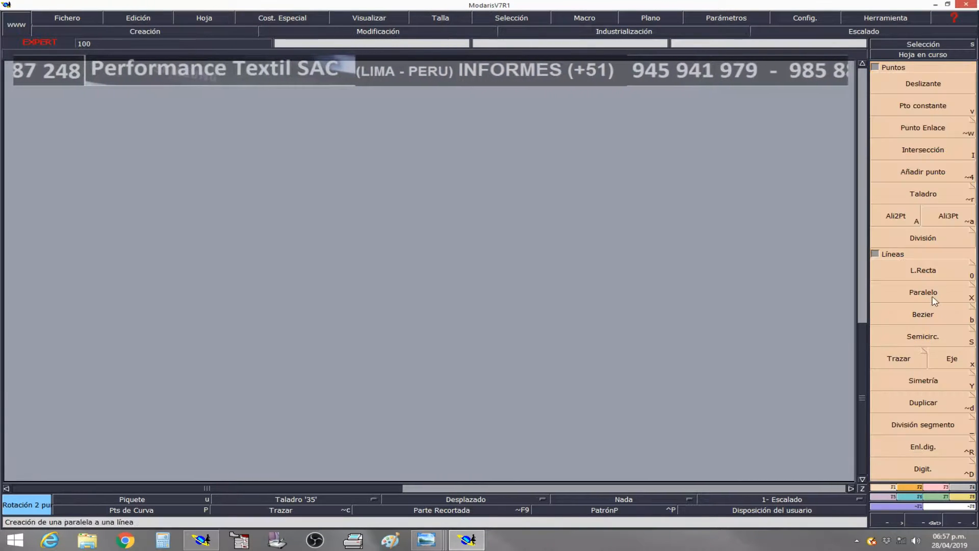
pyautogui.click(924, 276)
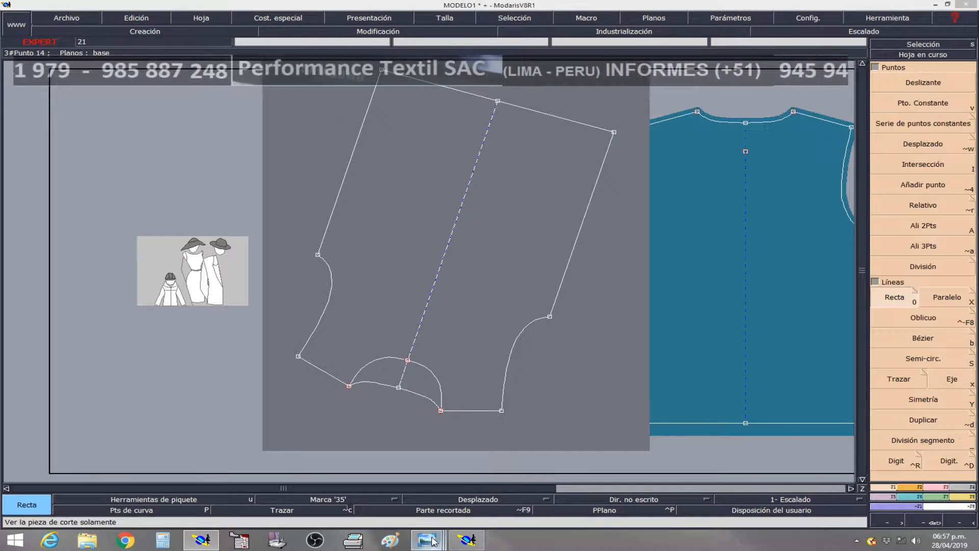
# Check the Largo de Manga value in the MEDIDAS BASICAS image, and return to MODELO1
pyautogui.moveTo(426, 539)
pyautogui.click(329, 479)
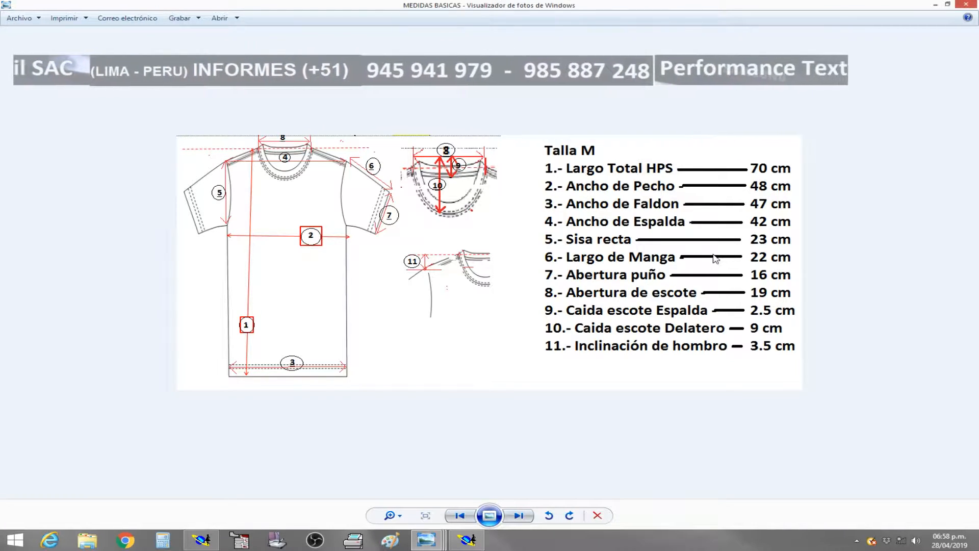
pyautogui.hotkey('alt', 'Tab')
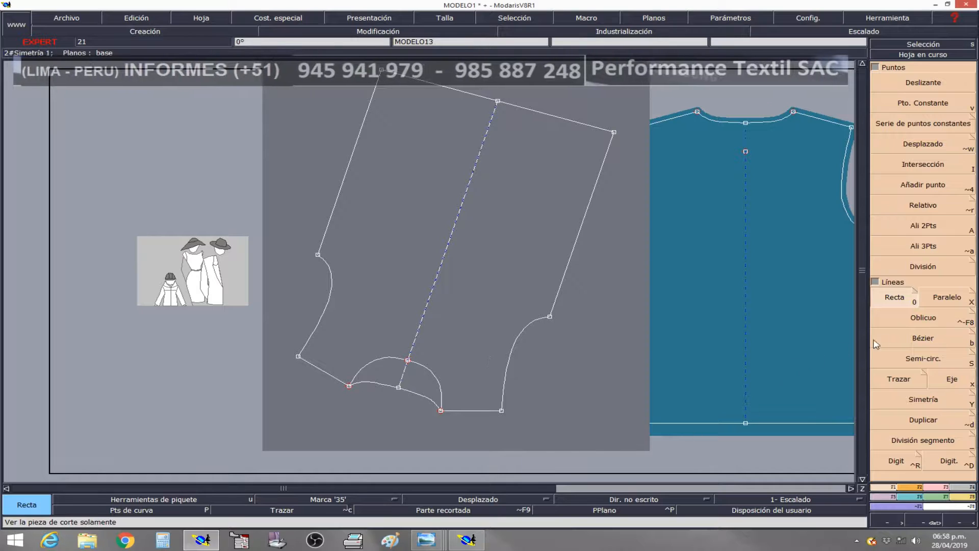
# Draw a straight line outward from the base sheet's left shoulder tip with dx 22 cm and dy 0
pyautogui.click(502, 411)
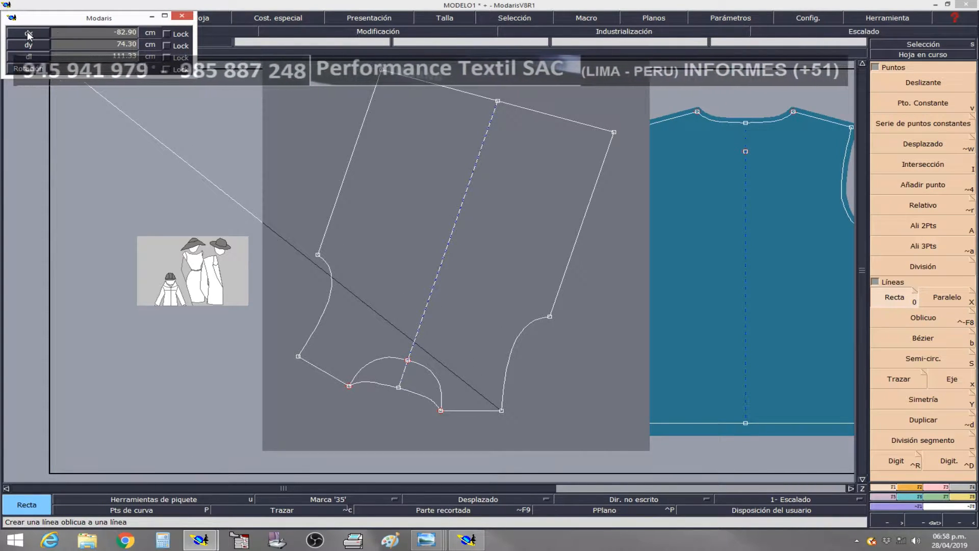
pyautogui.click(60, 30)
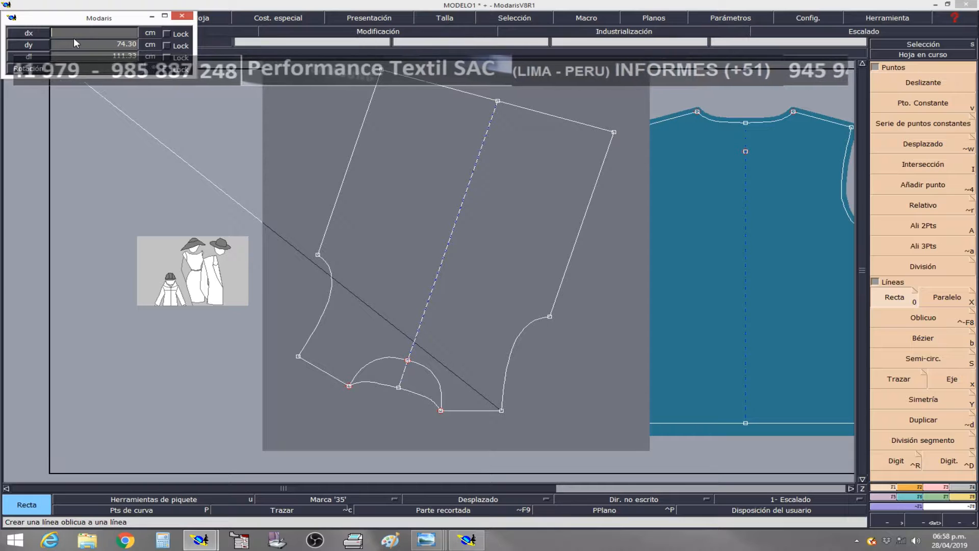
pyautogui.write('22')
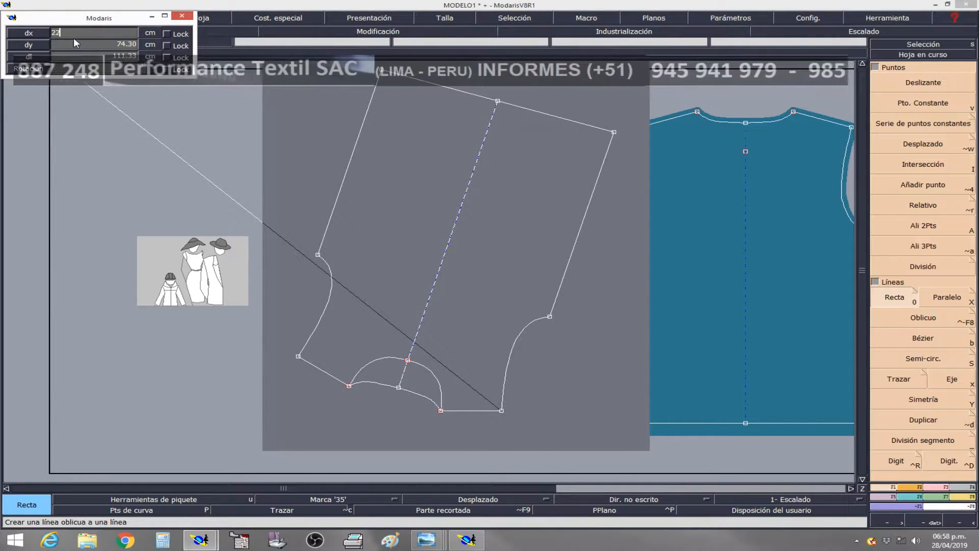
pyautogui.press('Return')
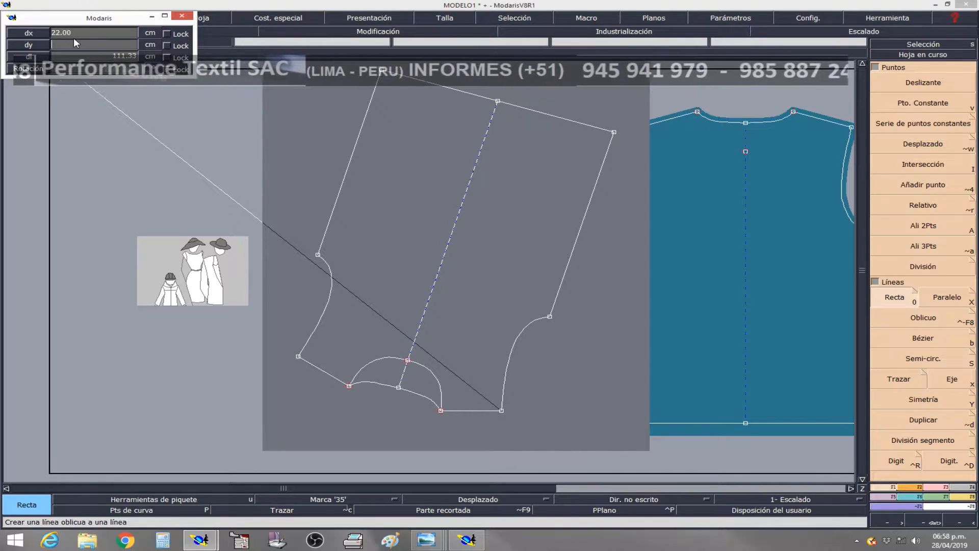
pyautogui.write('0')
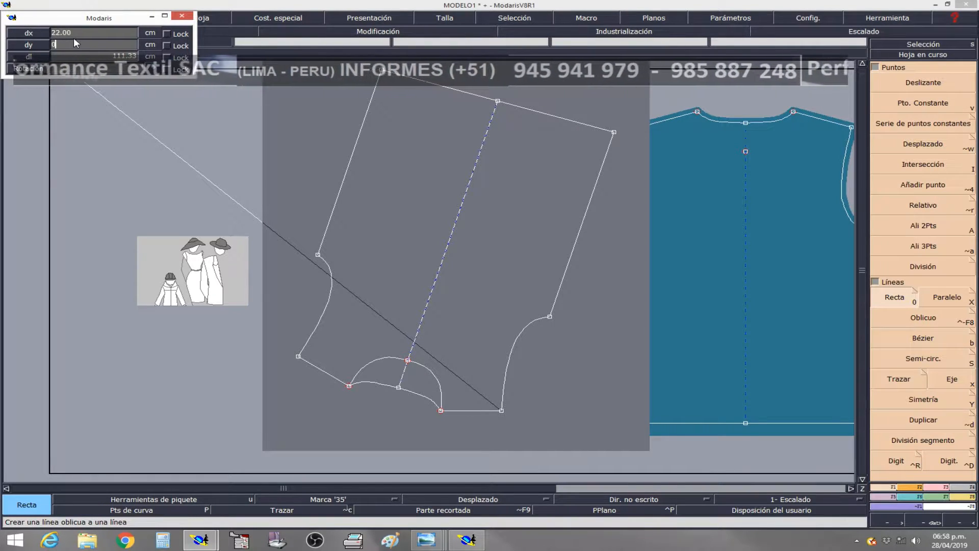
pyautogui.press('Return')
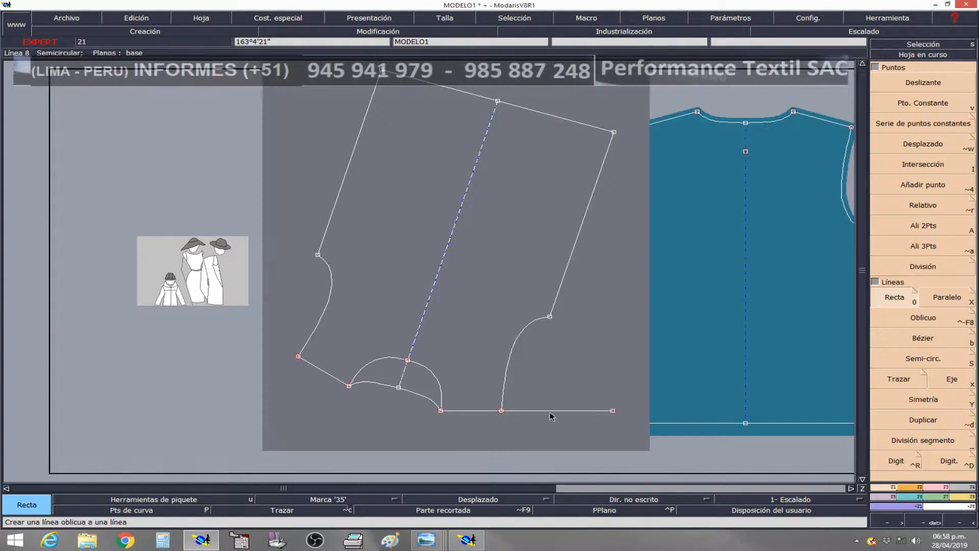
# Review the MEDIDAS BASICAS chart and the X Y axis image, and return to MODELO1 by way of the ModarisV7R1 window
pyautogui.hotkey('alt', 'Tab')
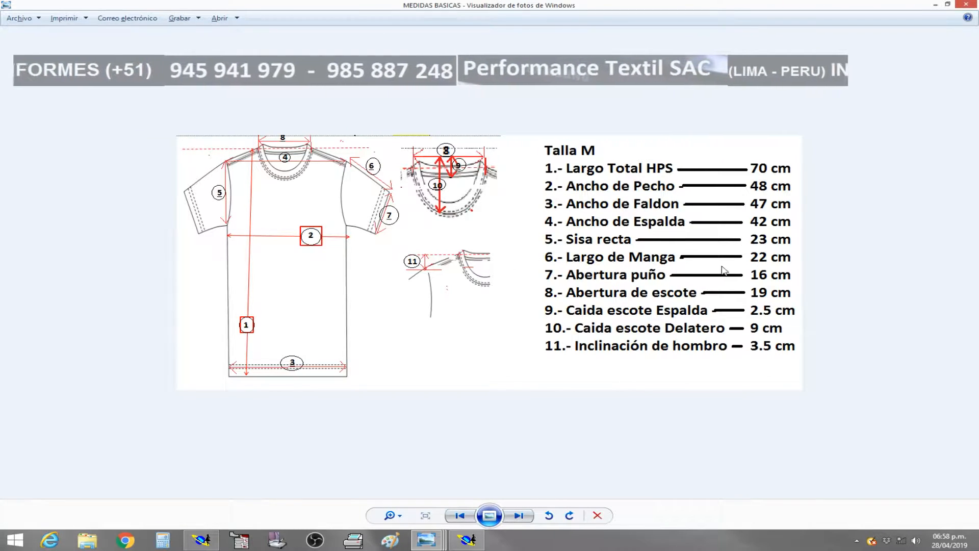
pyautogui.hotkey('alt', 'Tab')
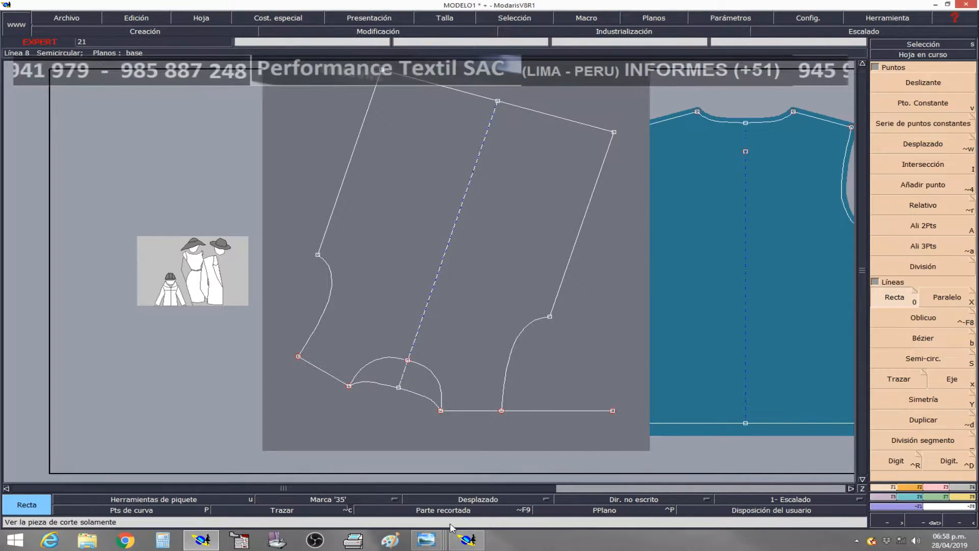
pyautogui.moveTo(429, 542)
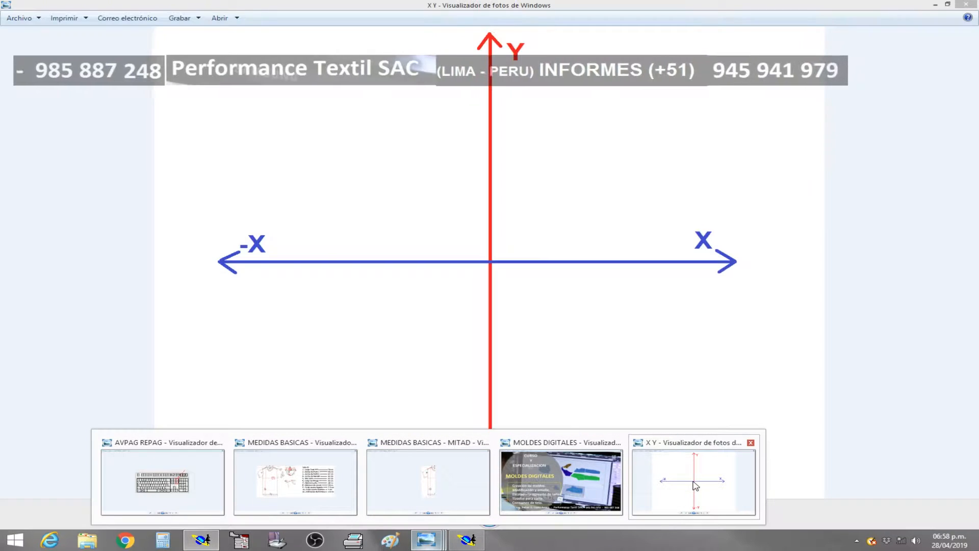
pyautogui.click(696, 486)
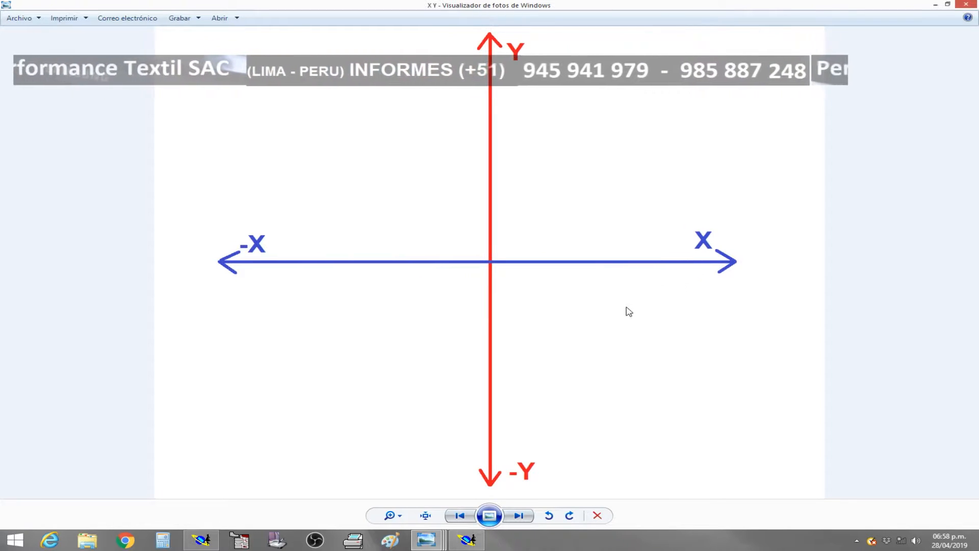
pyautogui.click(467, 539)
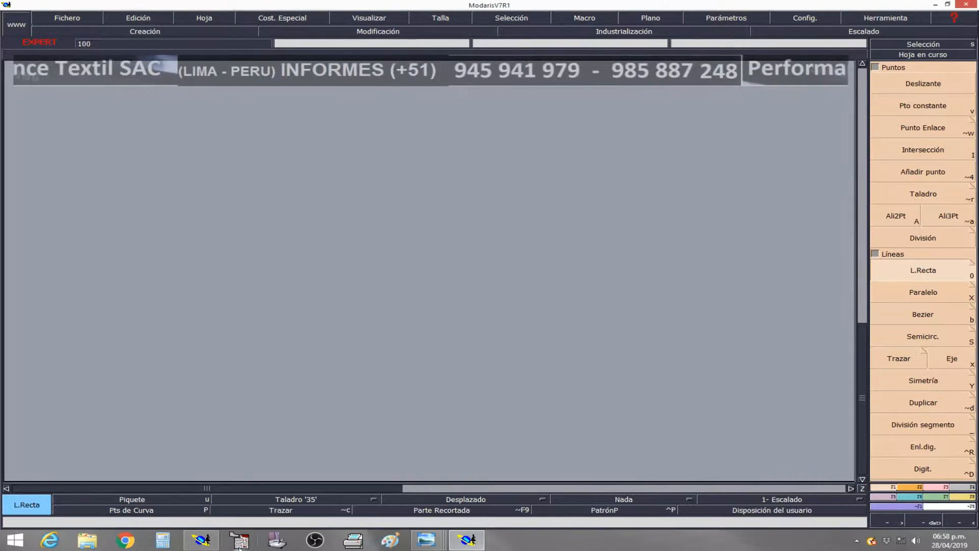
pyautogui.click(202, 540)
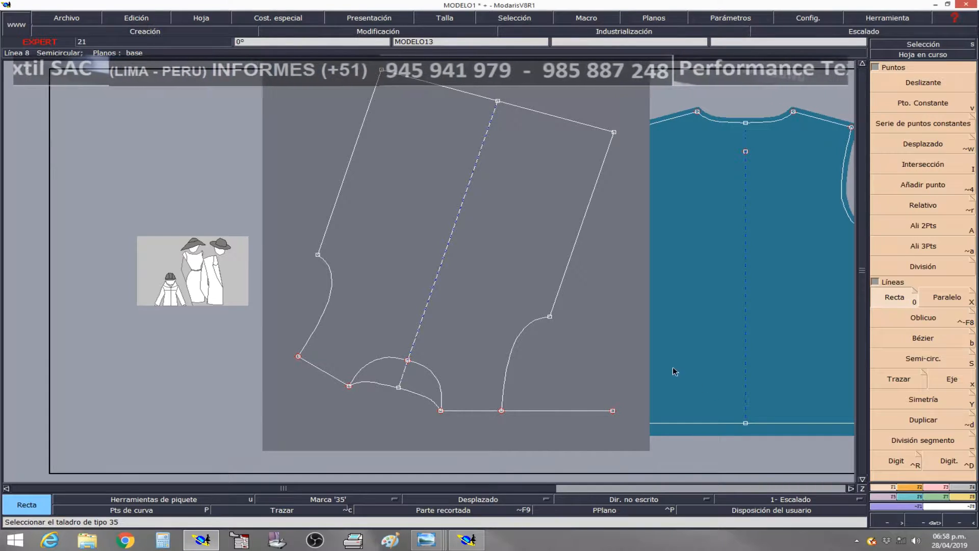
# Undo the last straight line and start a new Recta line at the same shoulder tip
pyautogui.hotkey('ctrl', 'z')
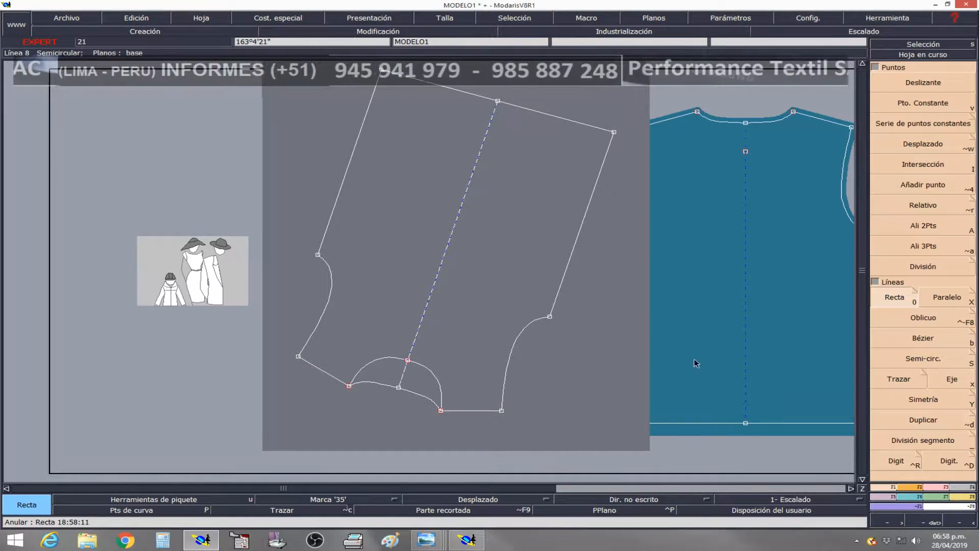
pyautogui.click(901, 299)
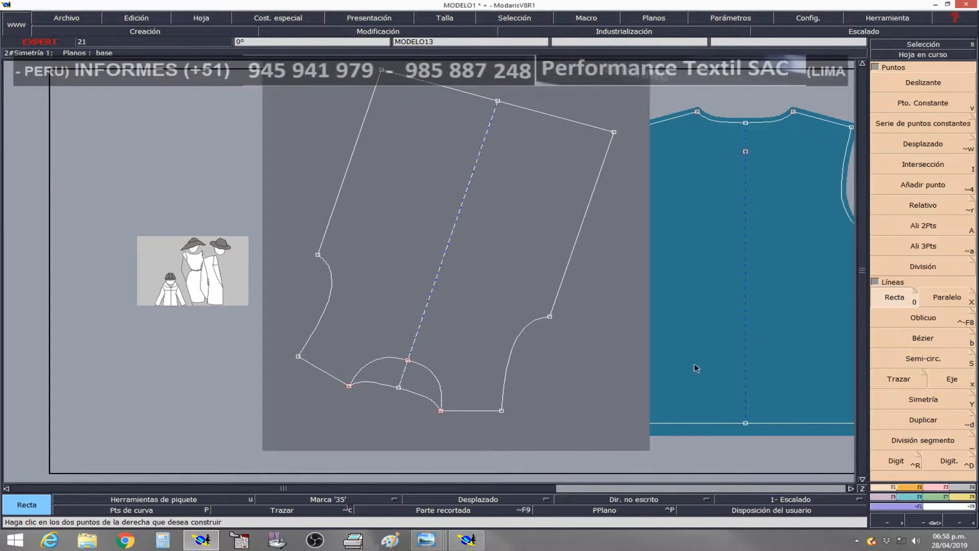
pyautogui.click(502, 412)
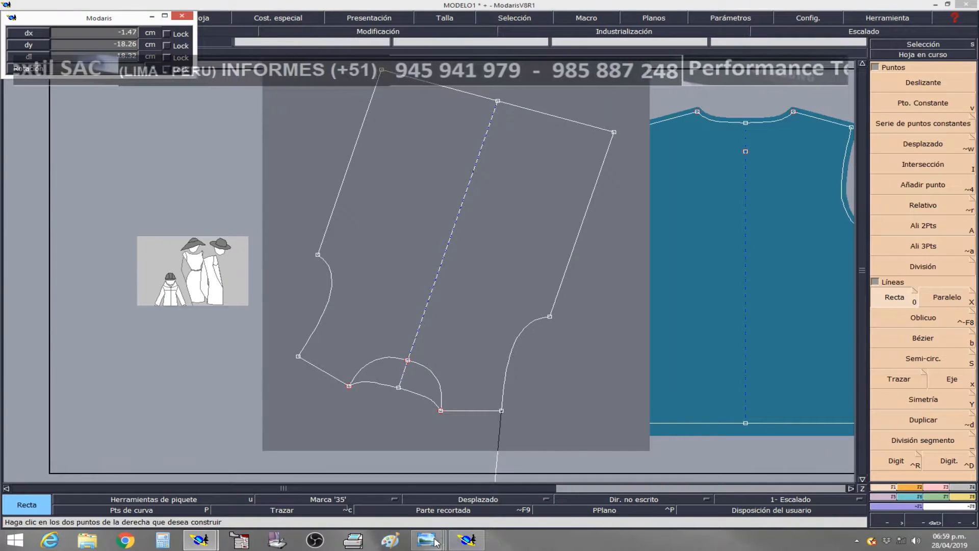
# Examine the axis directions in the X Y image and the sleeve length in MEDIDAS BASICAS, keeping the line anchored at the shoulder tip in MODELO1
pyautogui.moveTo(438, 542)
pyautogui.click(706, 490)
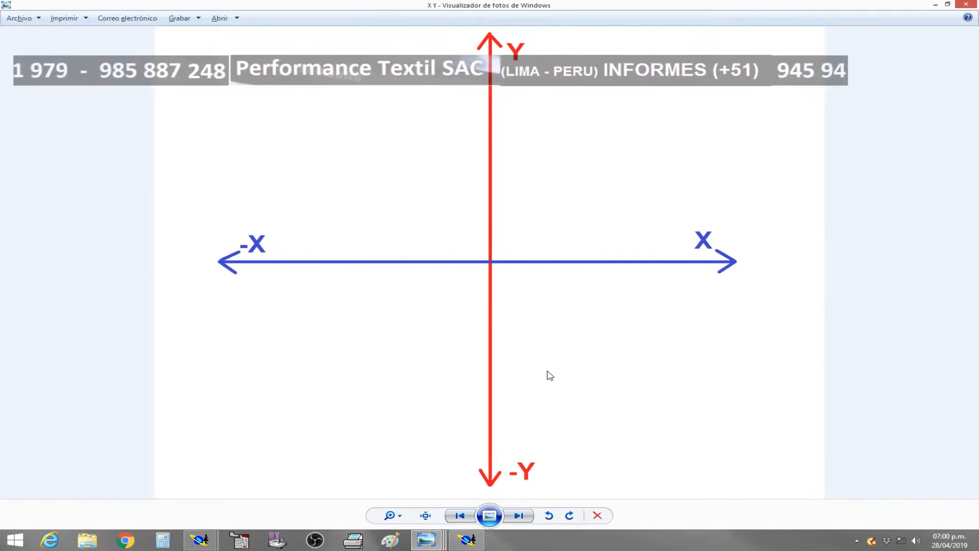
pyautogui.hotkey('alt', 'Tab')
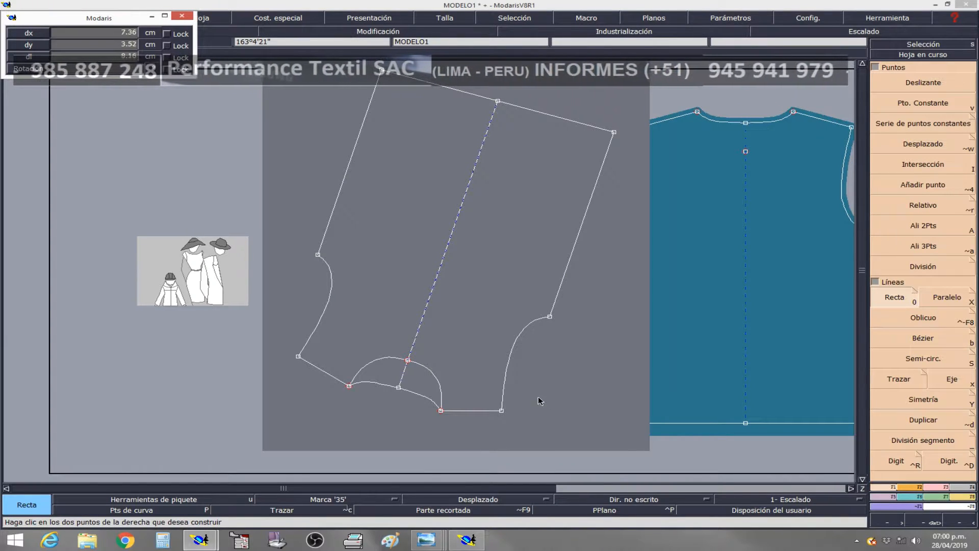
pyautogui.click(503, 411)
pyautogui.moveTo(443, 538)
pyautogui.click(319, 500)
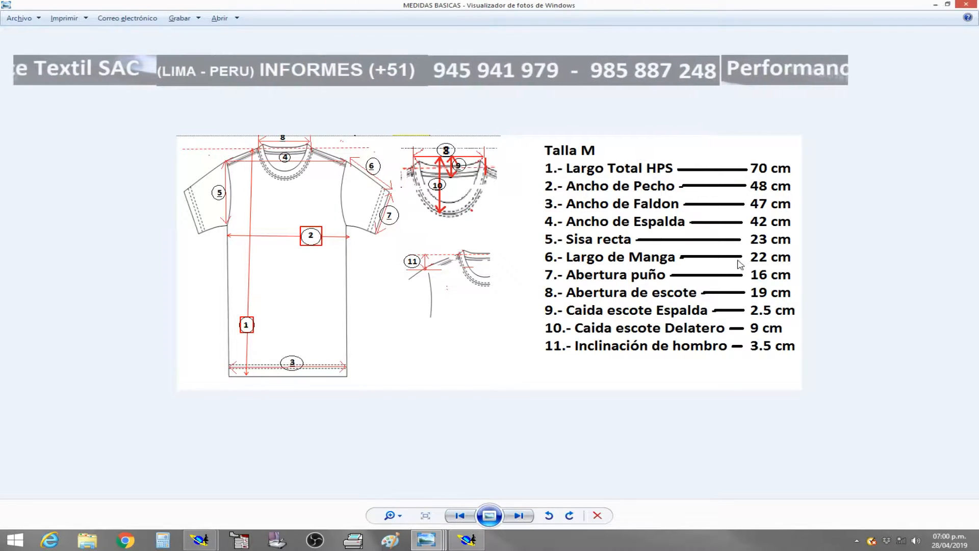
pyautogui.hotkey('alt', 'Tab')
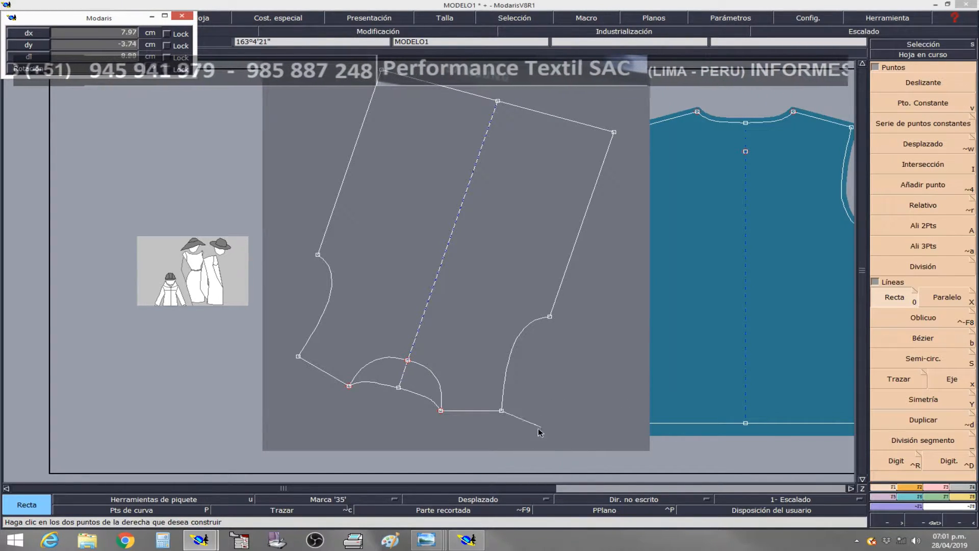
# Recheck the positive X direction in the X Y image, and return to the MODELO1 window via ModarisV7R1
pyautogui.moveTo(427, 539)
pyautogui.click(696, 500)
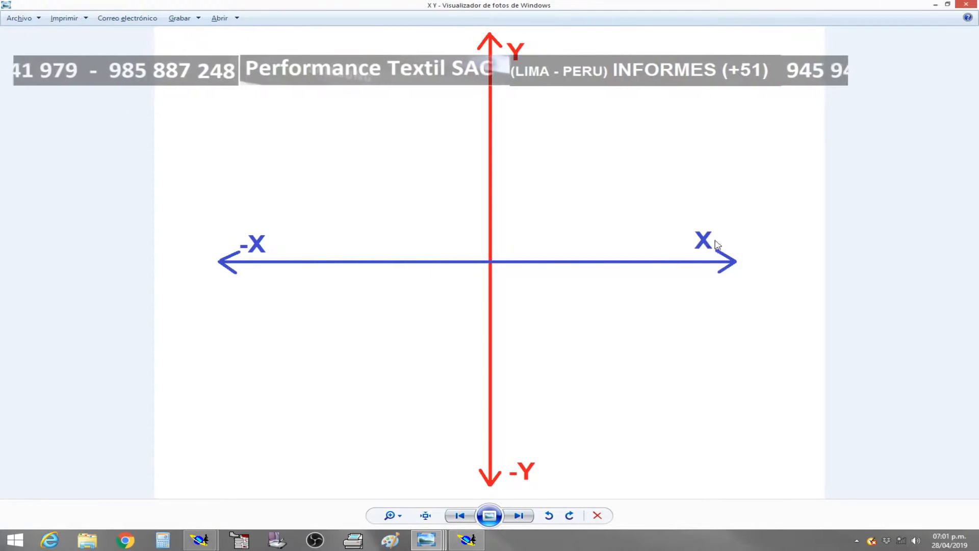
pyautogui.click(467, 543)
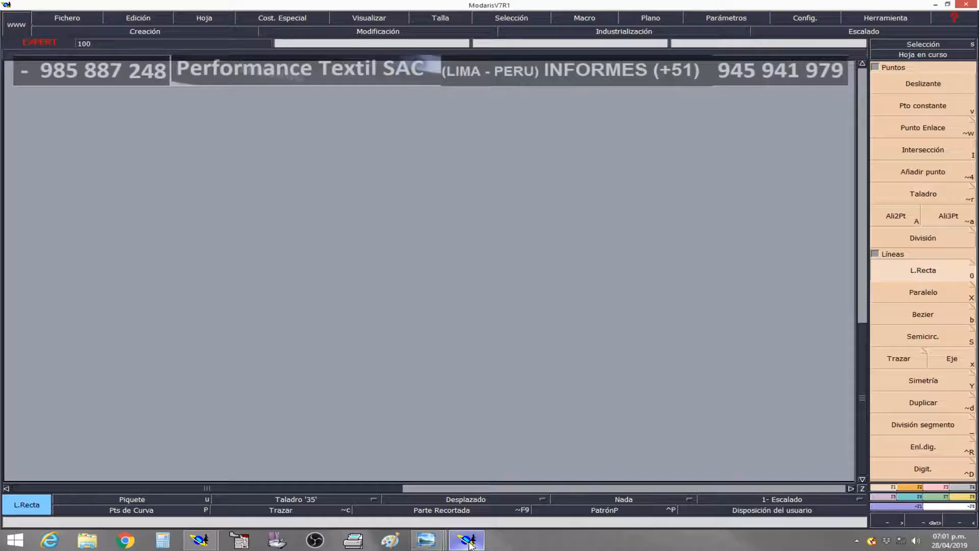
pyautogui.click(196, 545)
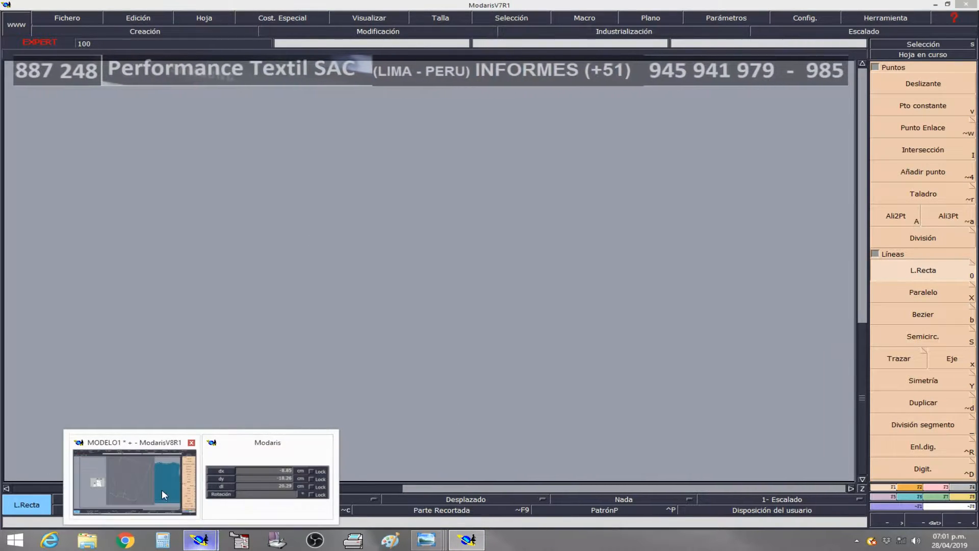
pyautogui.click(133, 503)
# Complete the horizontal sleeve length line from the shoulder tip with dx 22 cm and dy 0
pyautogui.click(72, 32)
pyautogui.write('22')
pyautogui.press('Tab')
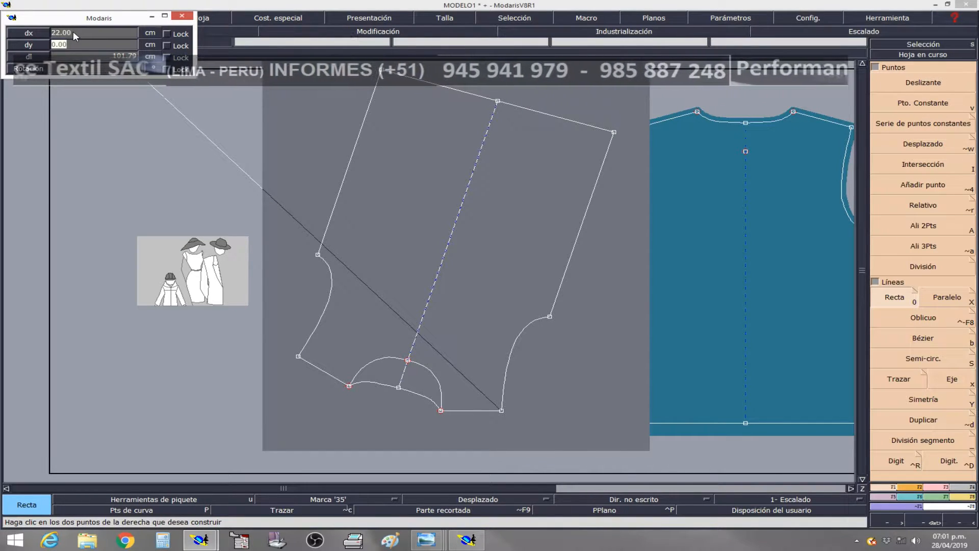
pyautogui.write('0')
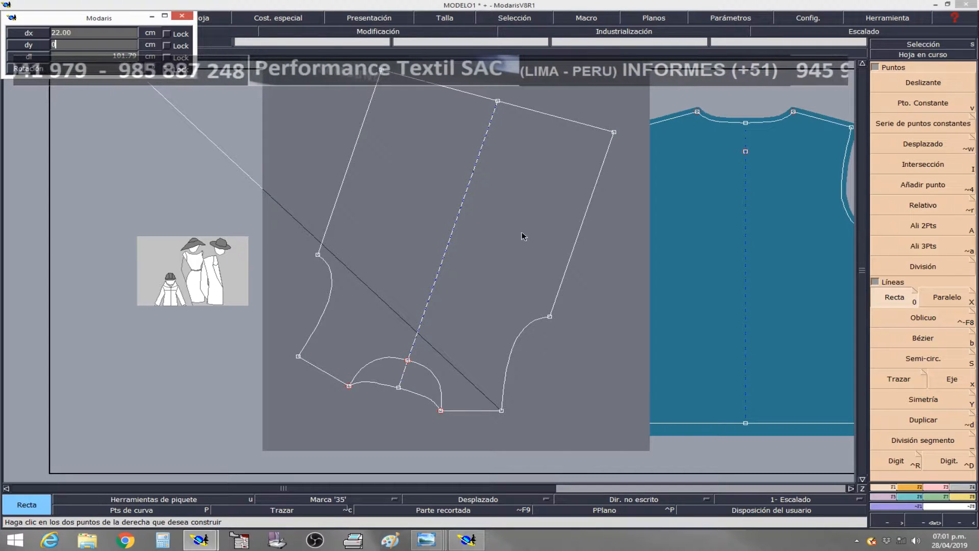
pyautogui.press('Return')
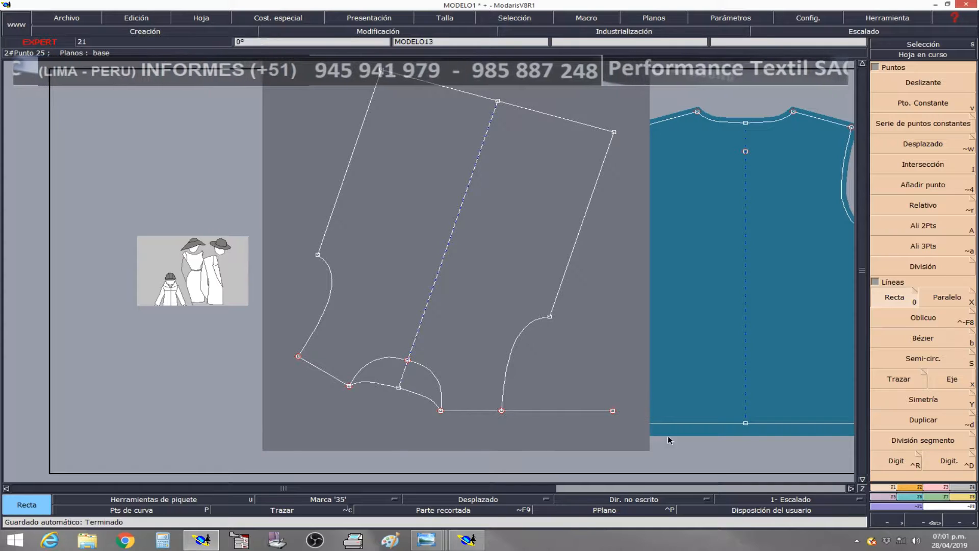
# Measure the new sleeve line with the Longitud tool from the shoulder tip to its free end
pyautogui.click(971, 501)
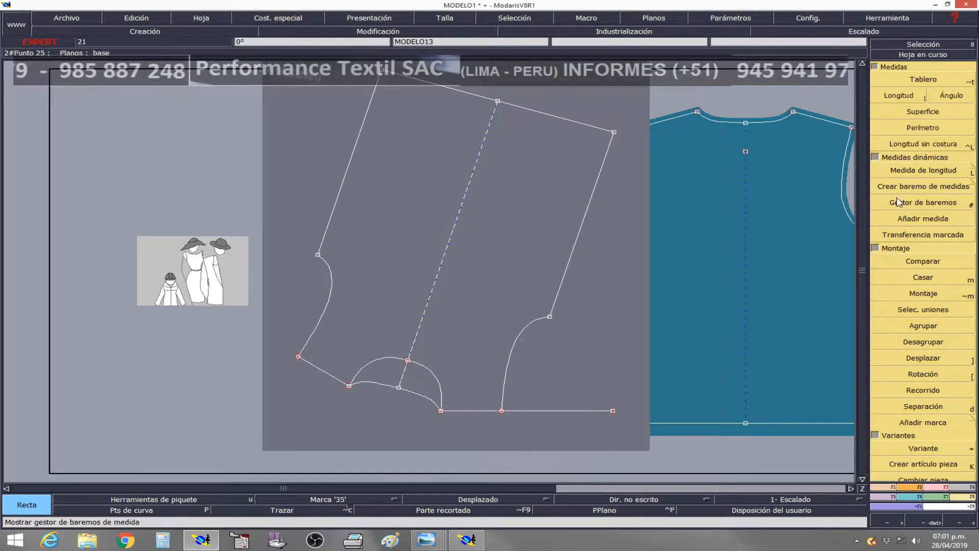
pyautogui.click(900, 97)
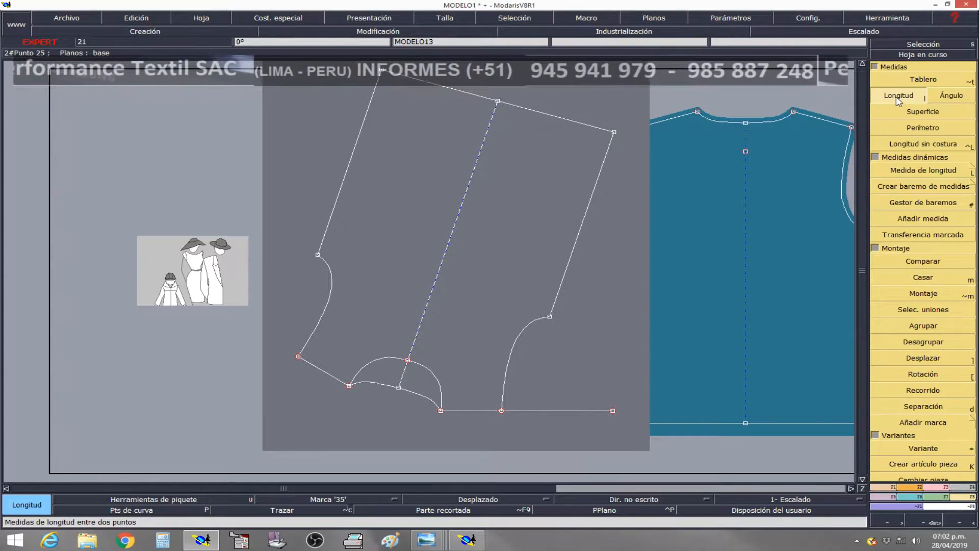
pyautogui.click(502, 411)
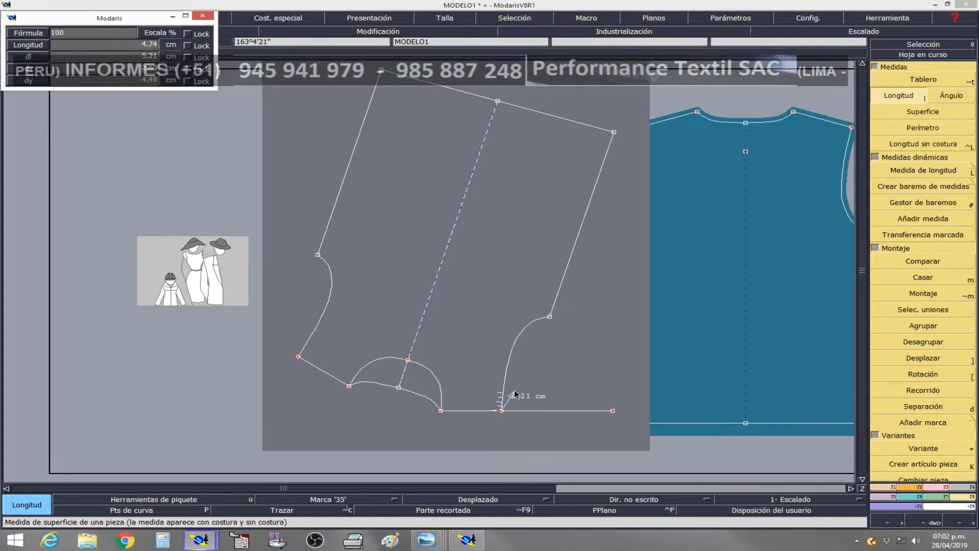
pyautogui.click(613, 410)
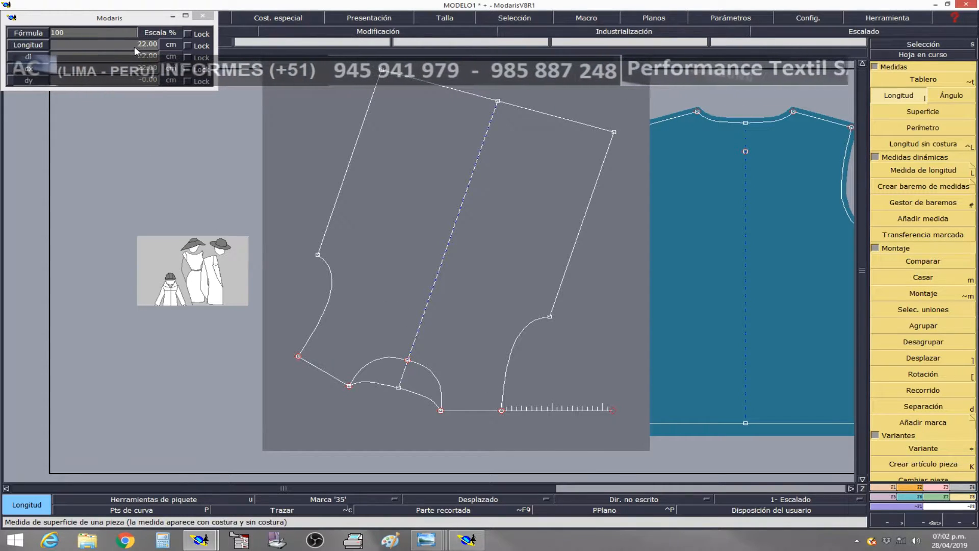
# Close the first measurement and repeat the length check between the shoulder tip and the sleeve line's outer endpoint
pyautogui.click(512, 342)
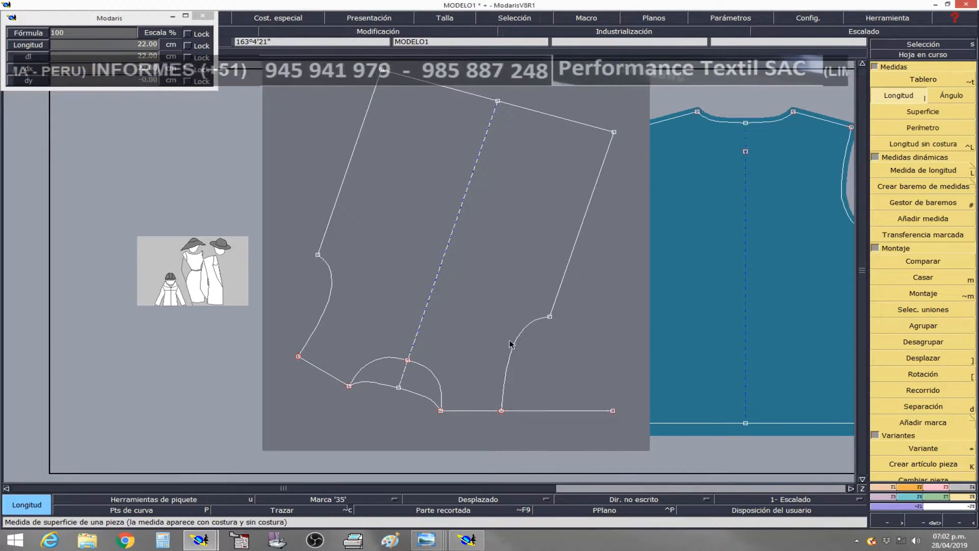
pyautogui.click(502, 411)
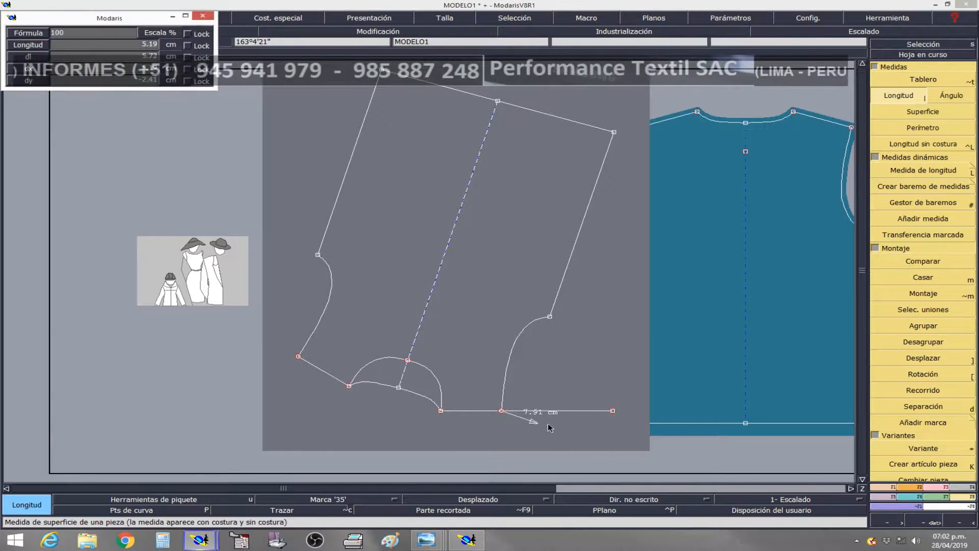
pyautogui.click(614, 412)
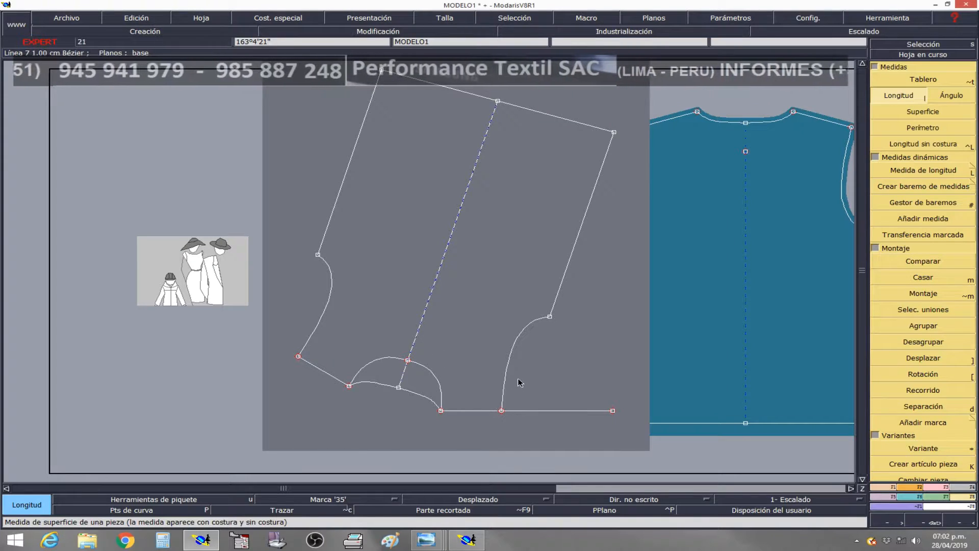
pyautogui.click(502, 411)
pyautogui.click(613, 411)
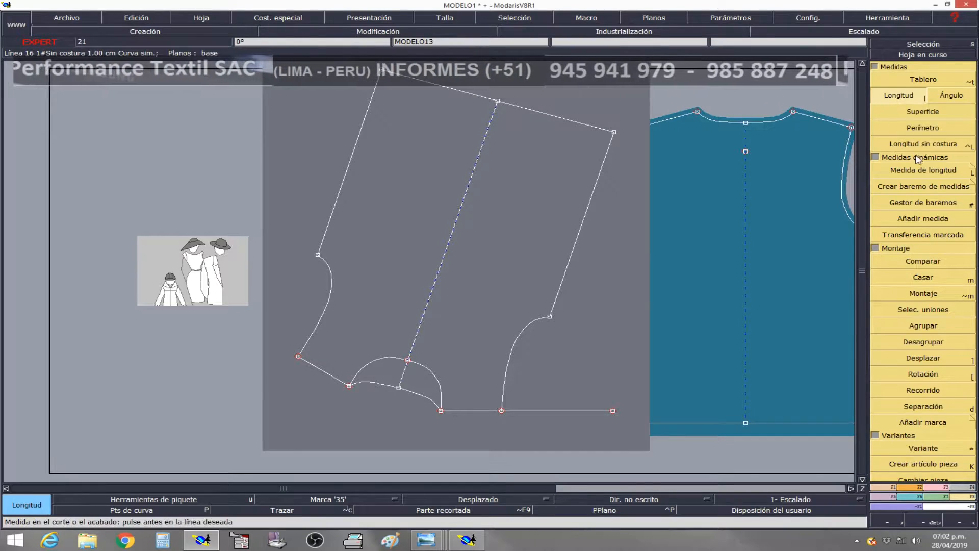
# Place a Medida de longitud measurement along the sleeve line from the shoulder tip to its outer endpoint, and undo it
pyautogui.click(920, 176)
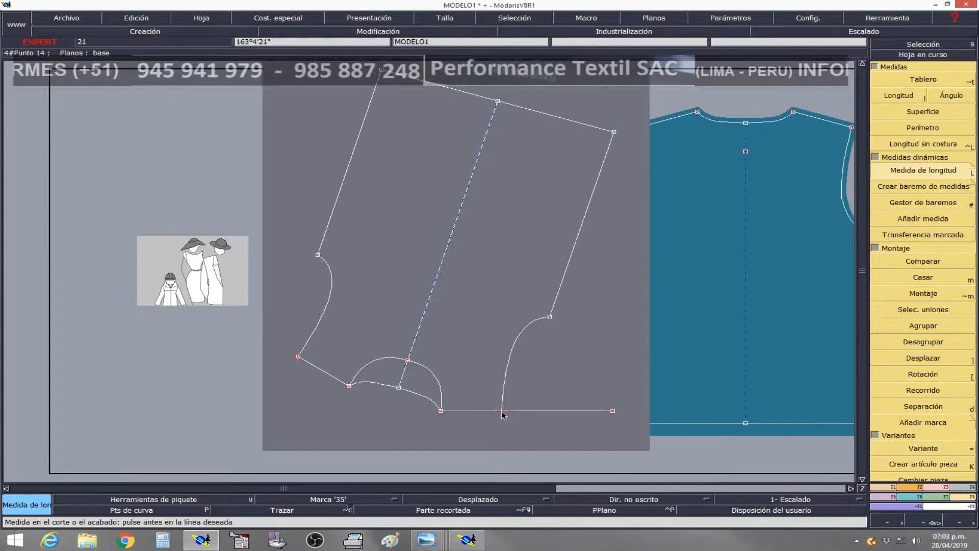
pyautogui.click(614, 411)
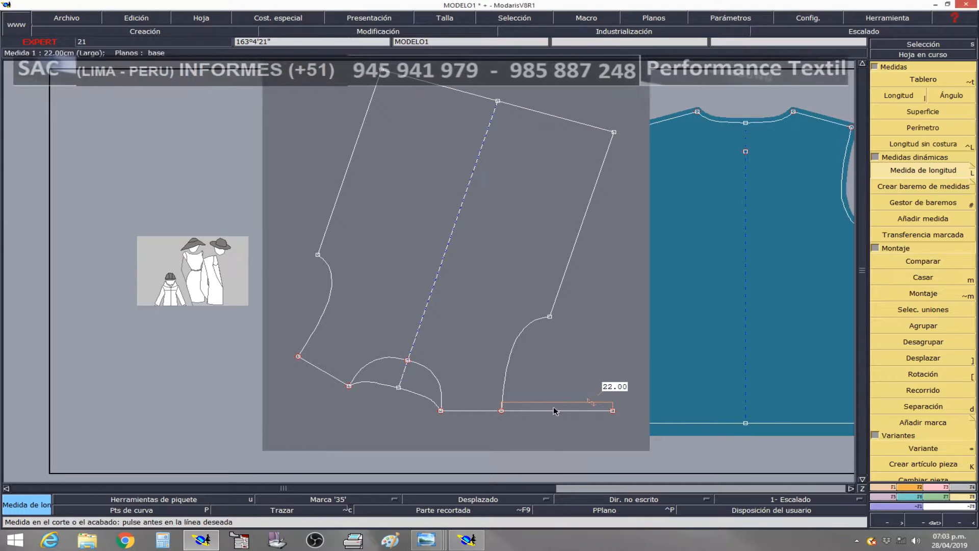
pyautogui.hotkey('ctrl', 'z')
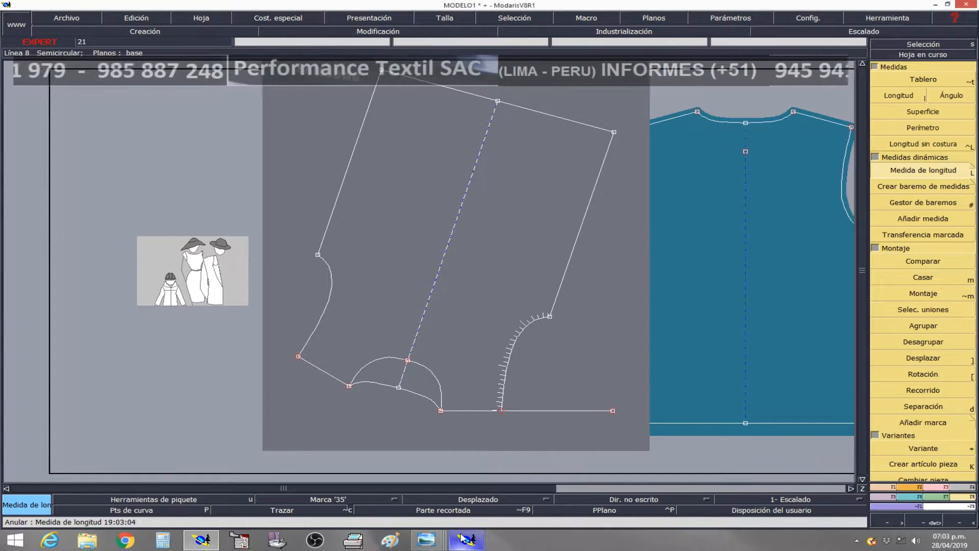
# Consult the highlighted page keys in the AVPAG REPAG keyboard image, and return to the MODELO1 window
pyautogui.moveTo(426, 540)
pyautogui.click(208, 495)
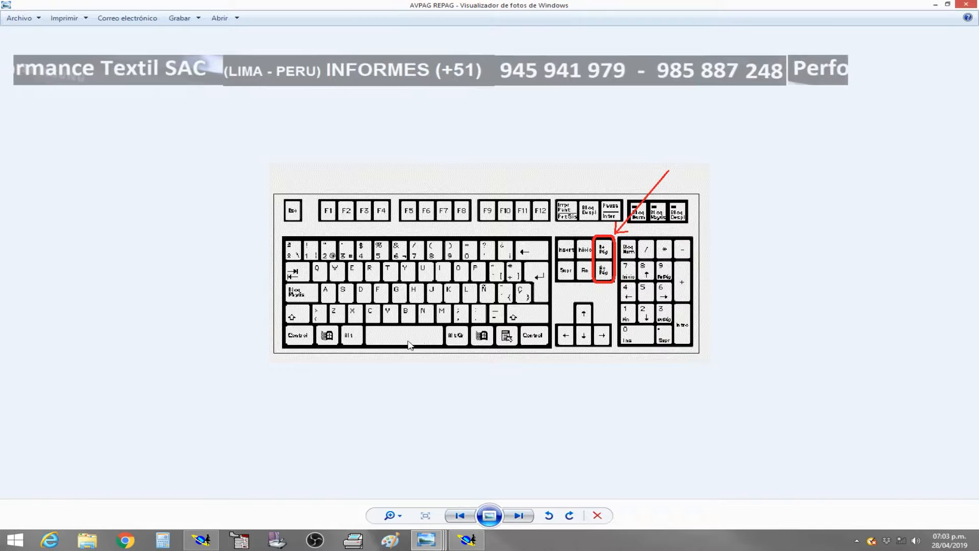
pyautogui.hotkey('alt', 'Tab')
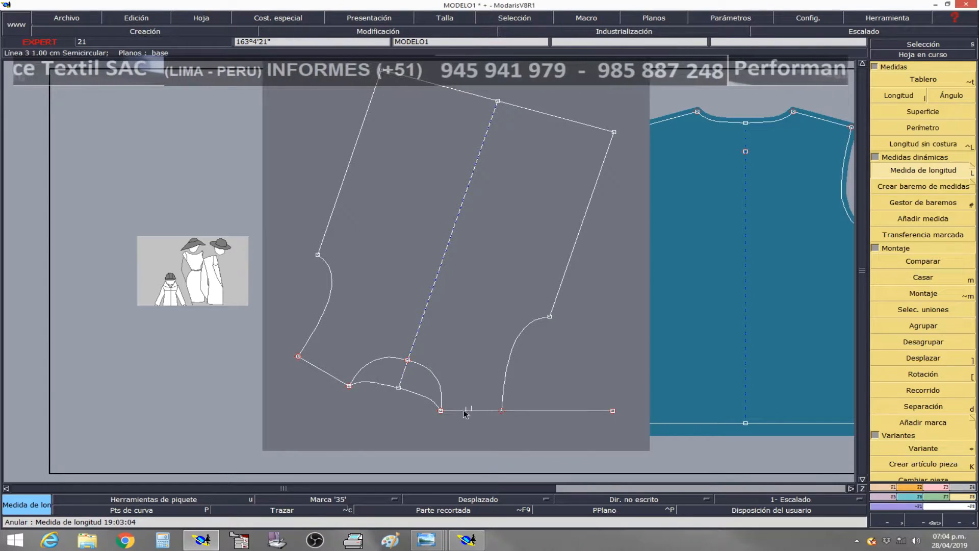
# Repeat the dynamic length measurement on the sleeve line, recheck the AVPAG REPAG keyboard image, and undo the measurement in MODELO1
pyautogui.click(615, 413)
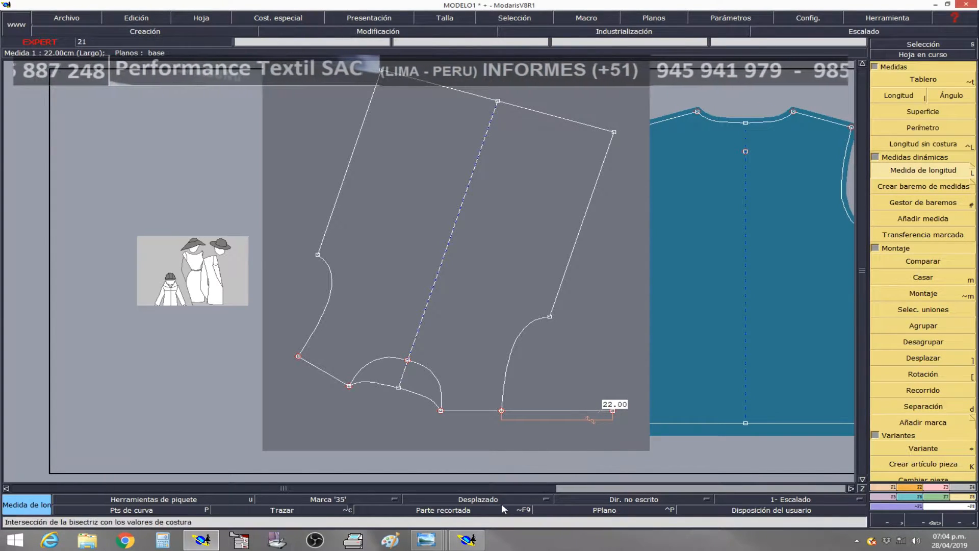
pyautogui.moveTo(442, 543)
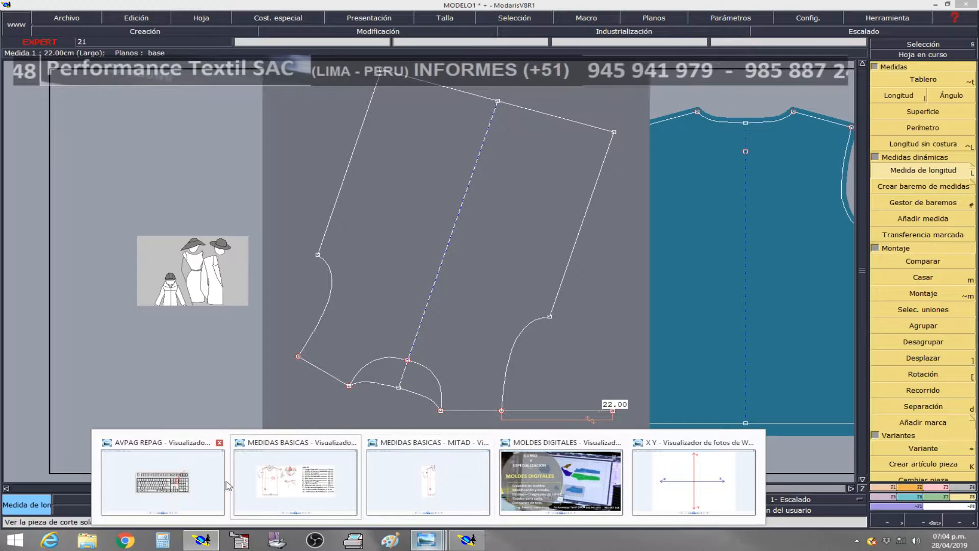
pyautogui.click(297, 461)
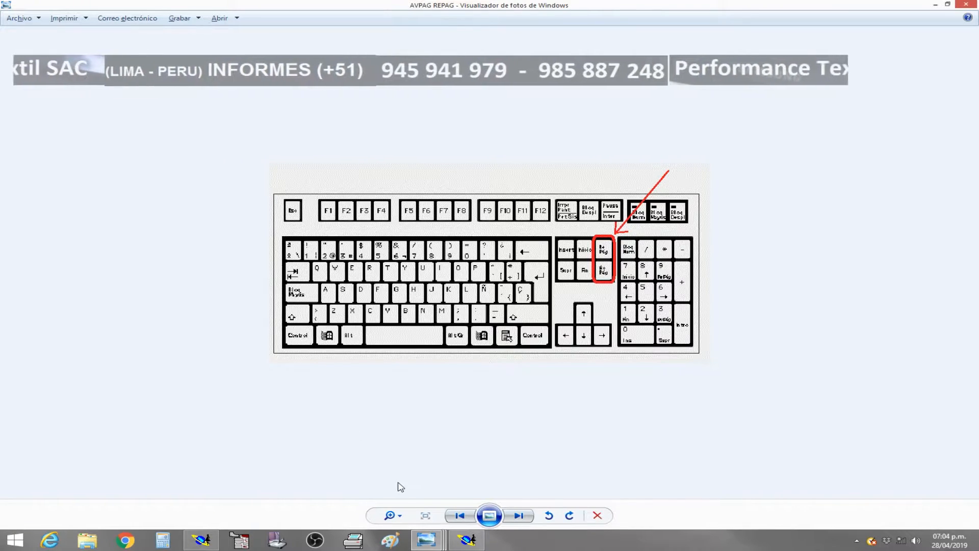
pyautogui.click(207, 542)
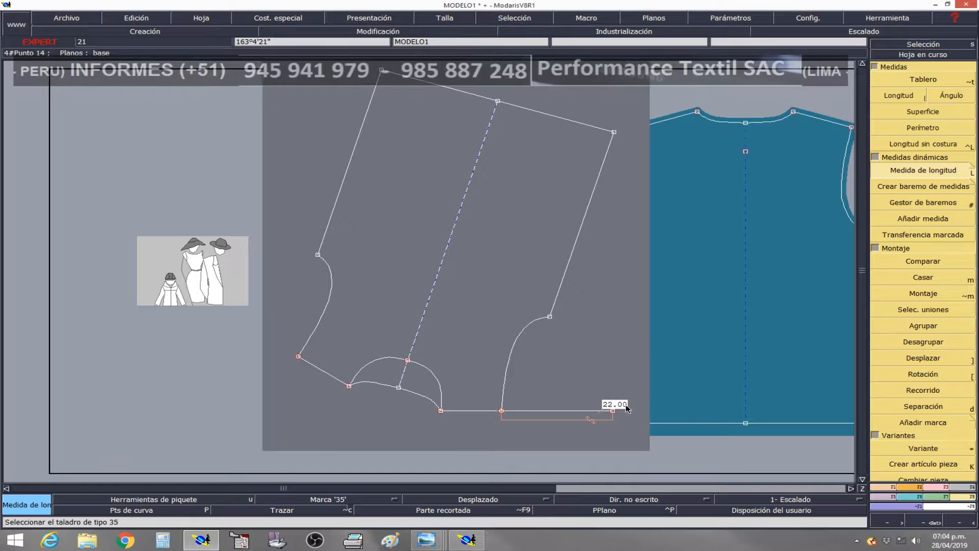
pyautogui.hotkey('ctrl', 'z')
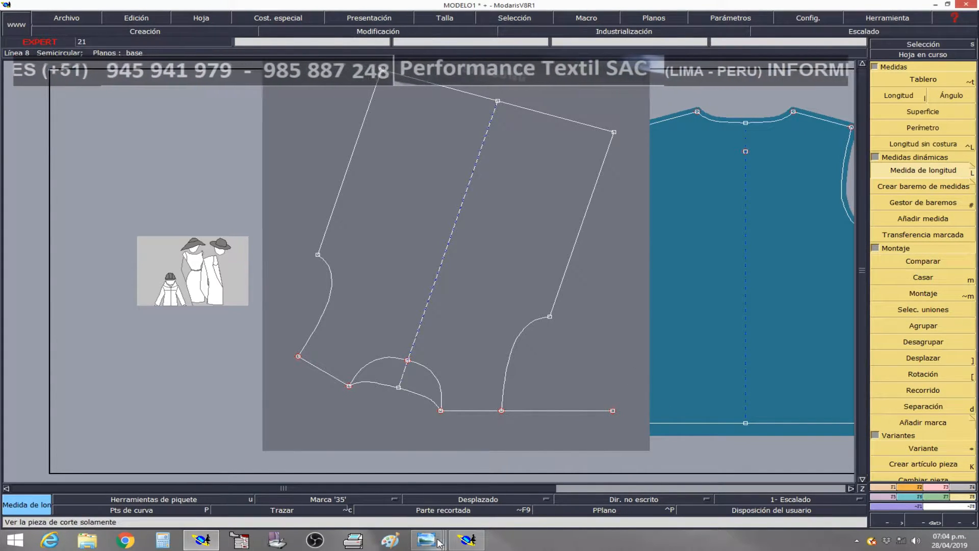
# Consult the MEDIDAS BASICAS size table, and activate Medida de longitud in the ModarisV7R1 window for comparison before returning to MODELO1
pyautogui.click(283, 488)
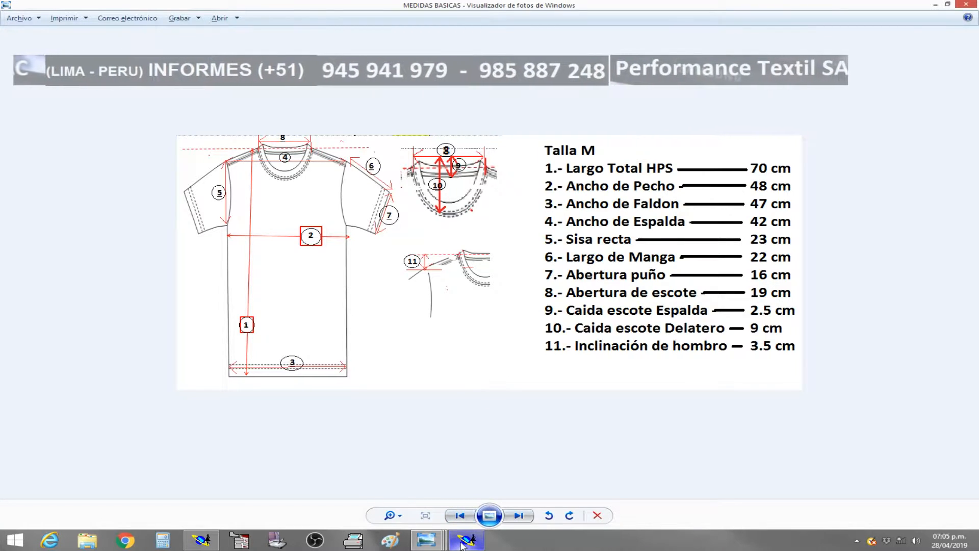
pyautogui.click(199, 544)
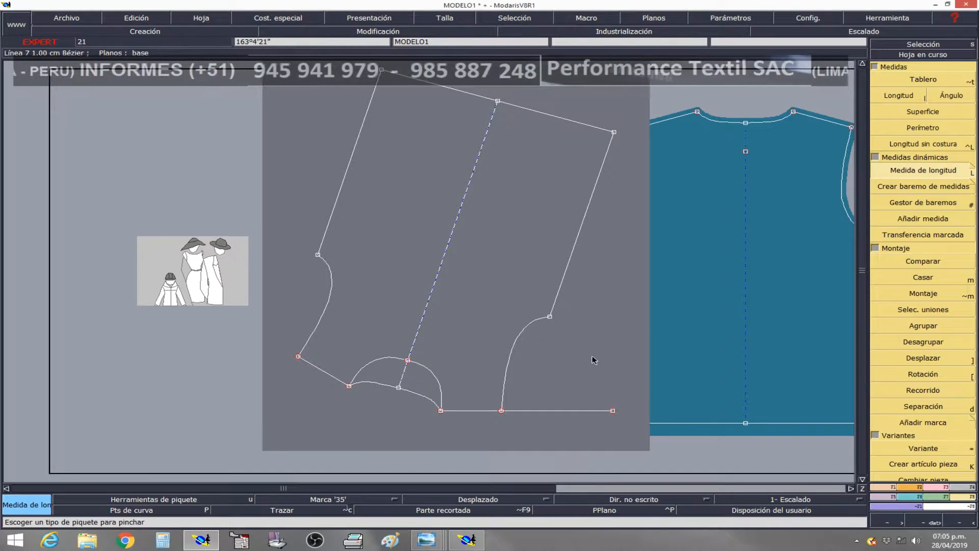
pyautogui.click(919, 171)
pyautogui.click(466, 540)
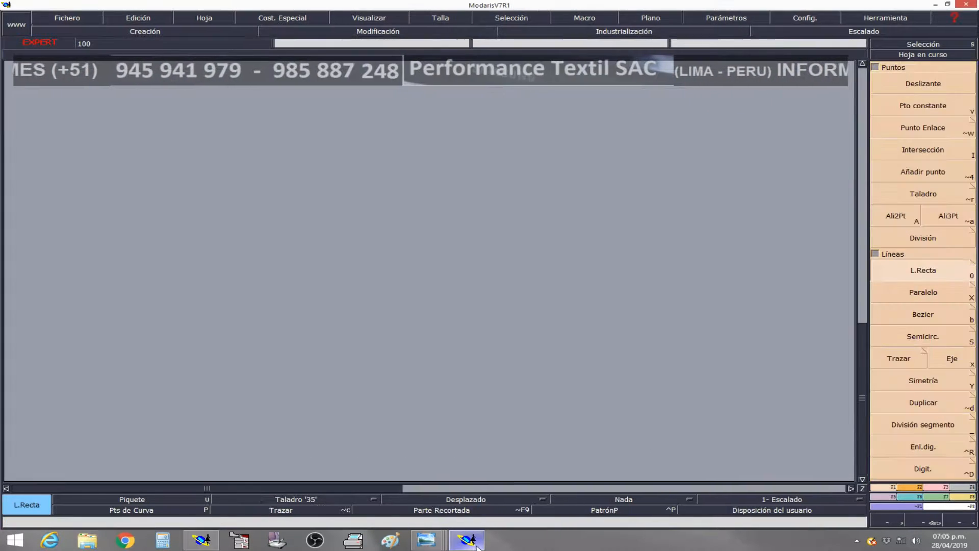
pyautogui.click(958, 498)
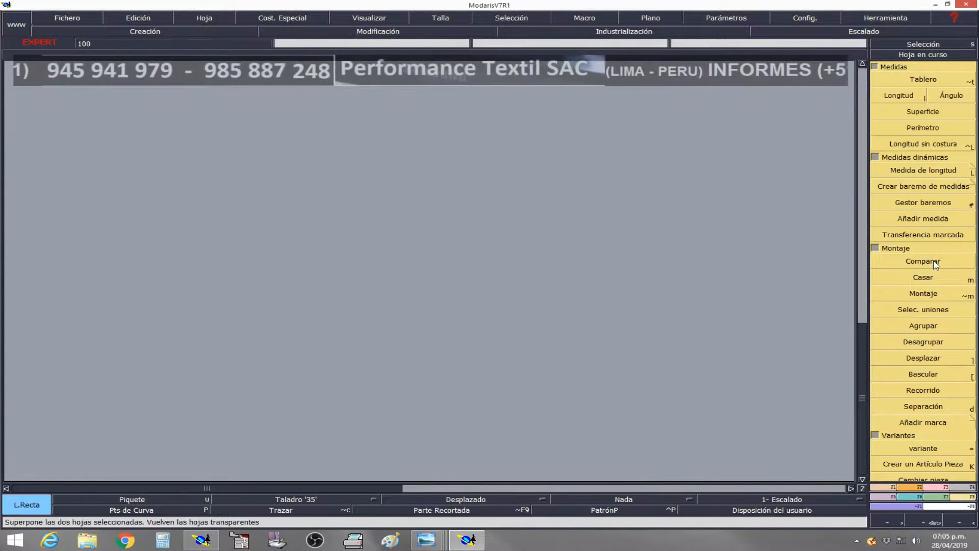
pyautogui.click(923, 171)
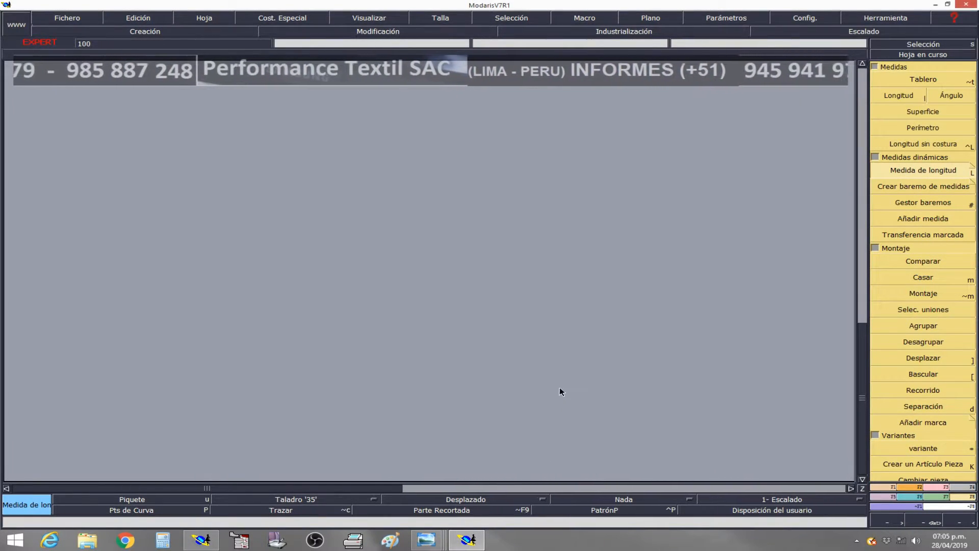
pyautogui.click(210, 543)
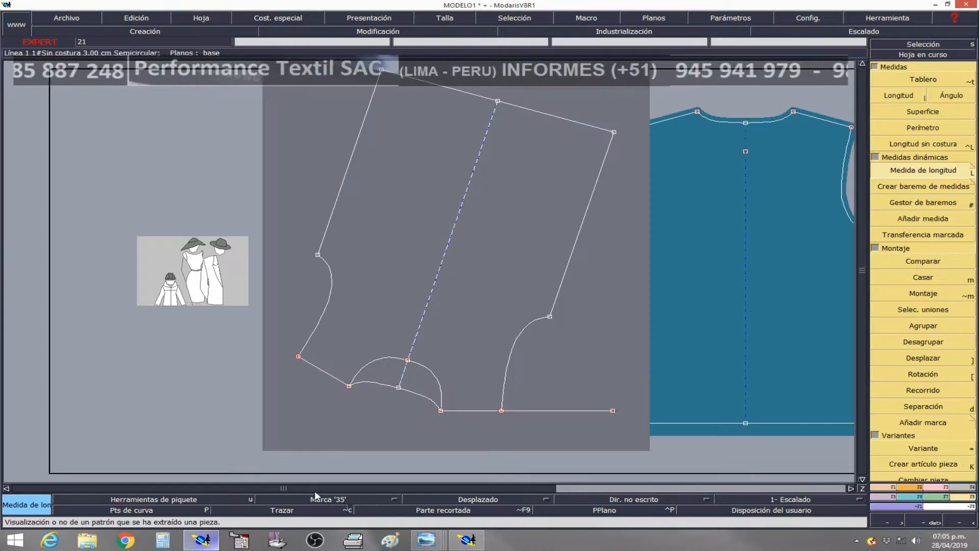
# Look up the cuff opening (Abertura puño) in the MEDIDAS BASICAS image, and return to MODELO1
pyautogui.click(443, 537)
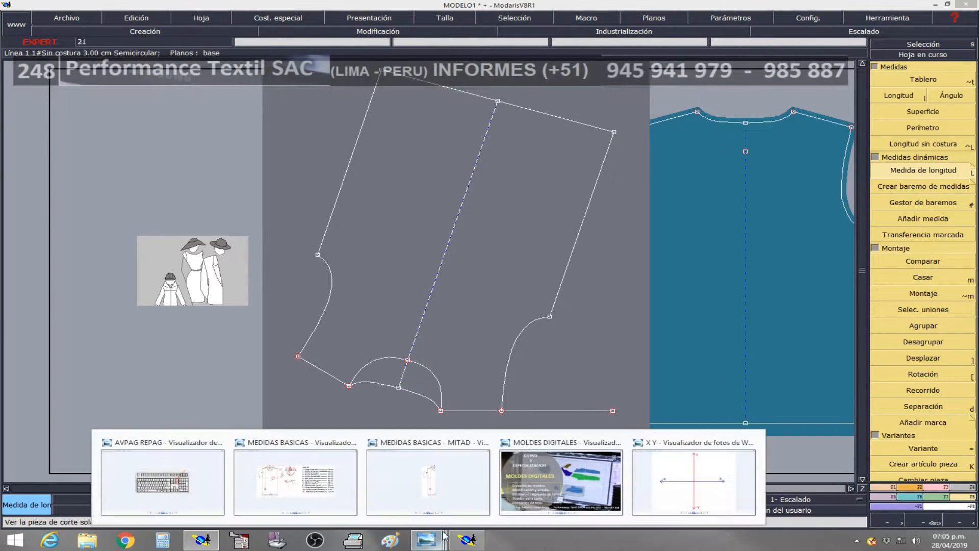
pyautogui.click(327, 493)
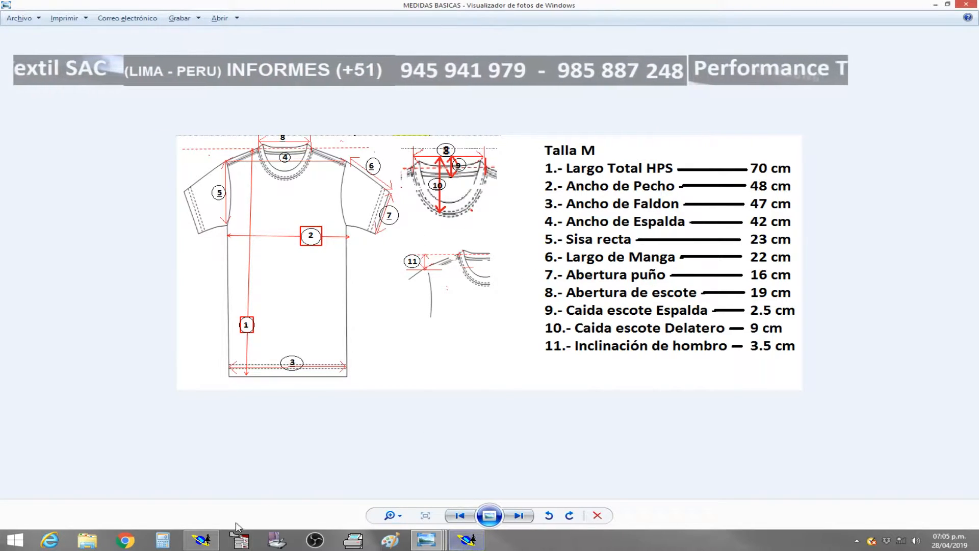
pyautogui.click(210, 540)
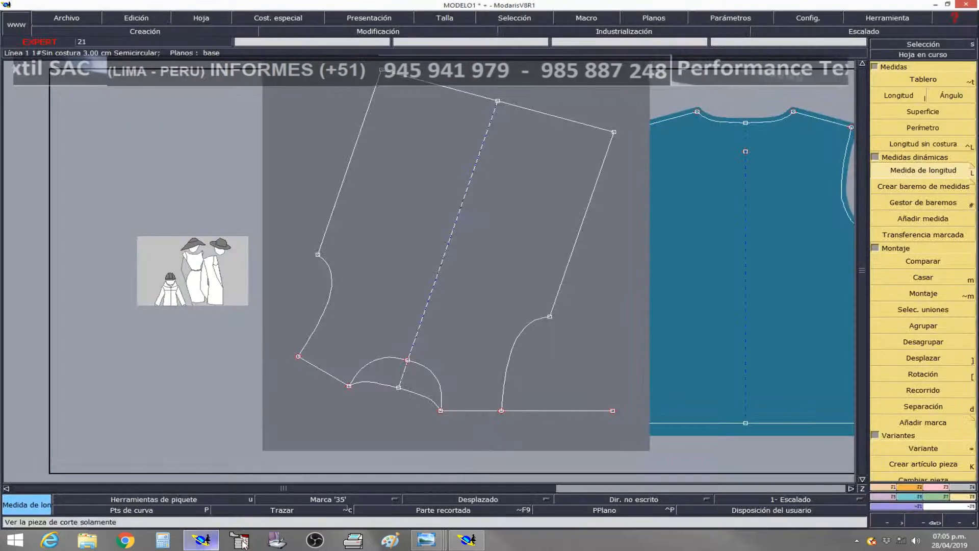
# Draw a vertical straight line (Recta) up from the sleeve line's outer endpoint with dx 0 and dy 16 cm
pyautogui.click(888, 485)
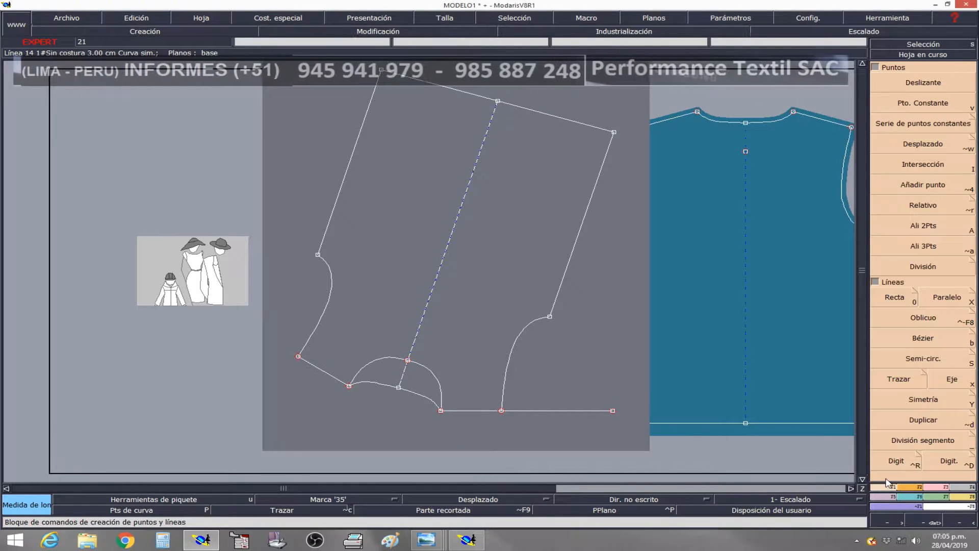
pyautogui.click(899, 302)
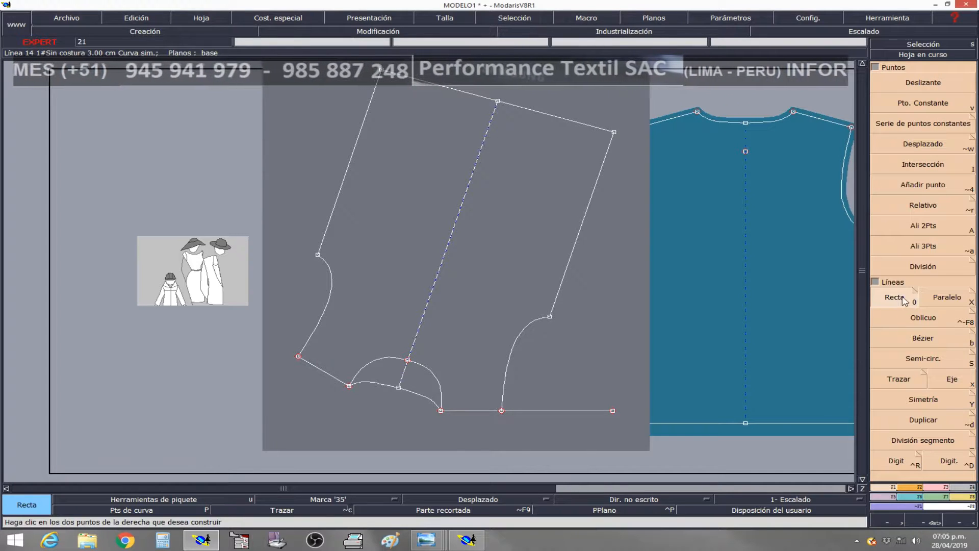
pyautogui.click(612, 410)
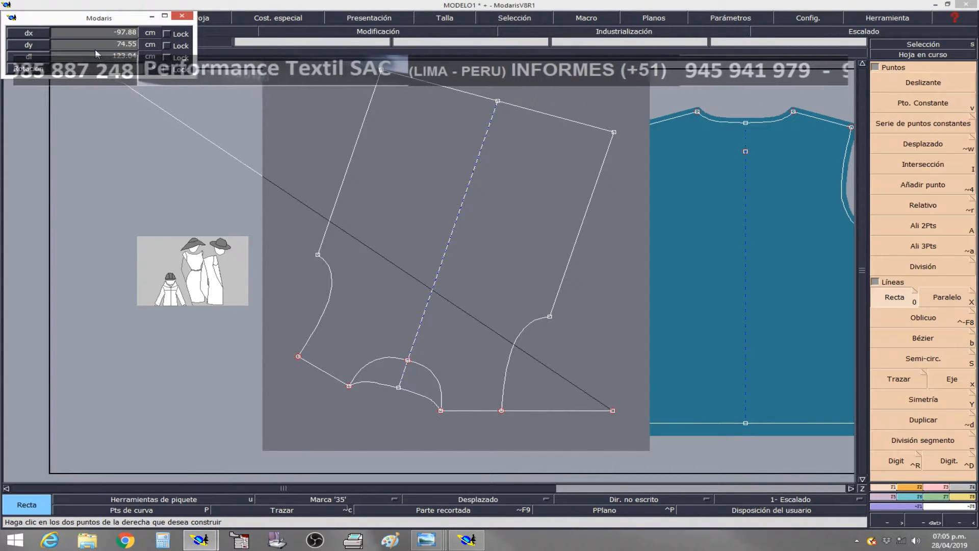
pyautogui.click(68, 32)
pyautogui.write('22.00')
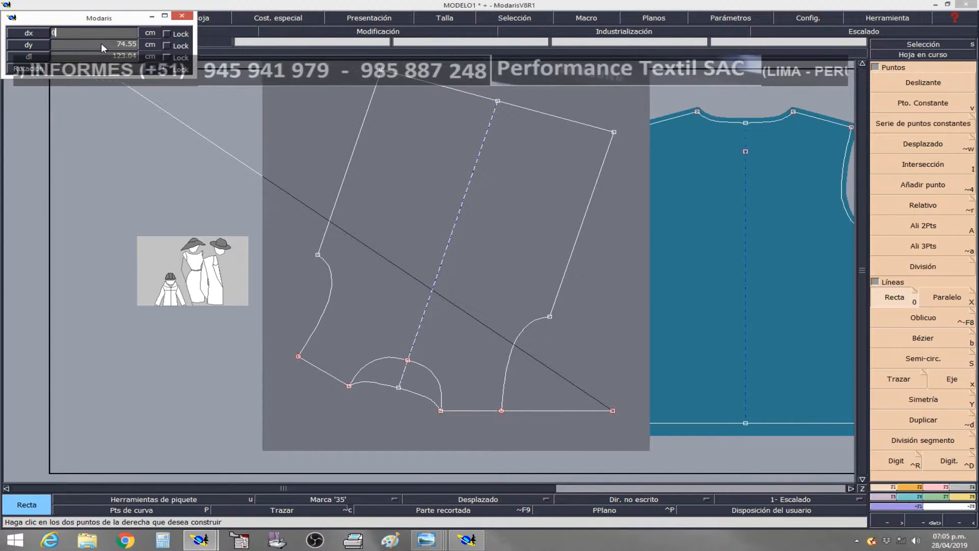
pyautogui.write('0')
pyautogui.press('Tab')
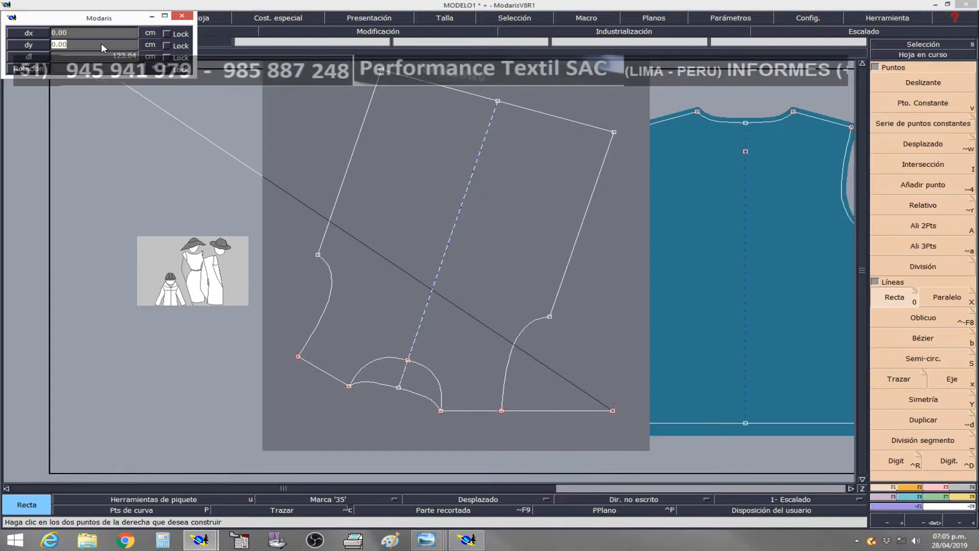
pyautogui.write('16')
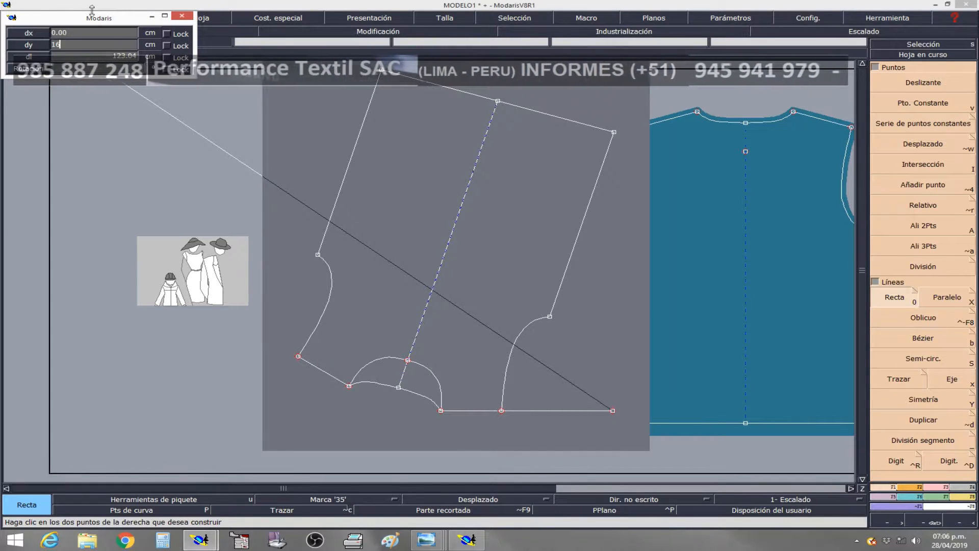
pyautogui.press('Return')
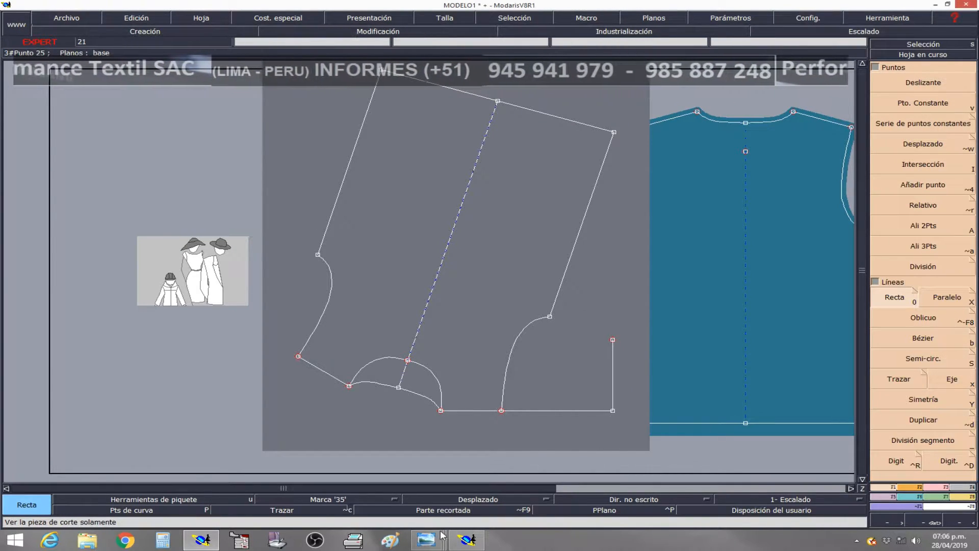
# Check the positive Y direction in the X Y image, return to MODELO1, and undo the vertical cuff line
pyautogui.moveTo(427, 540)
pyautogui.click(665, 477)
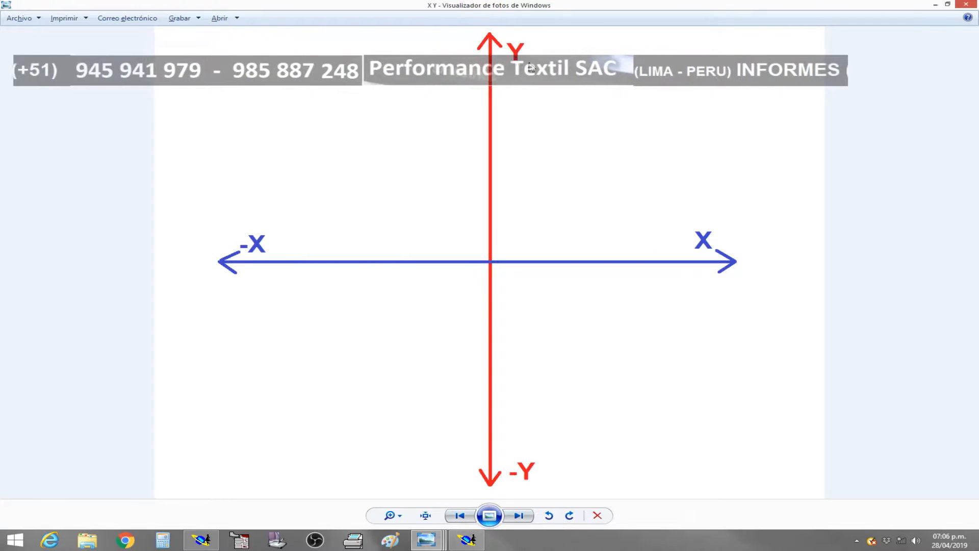
pyautogui.click(471, 540)
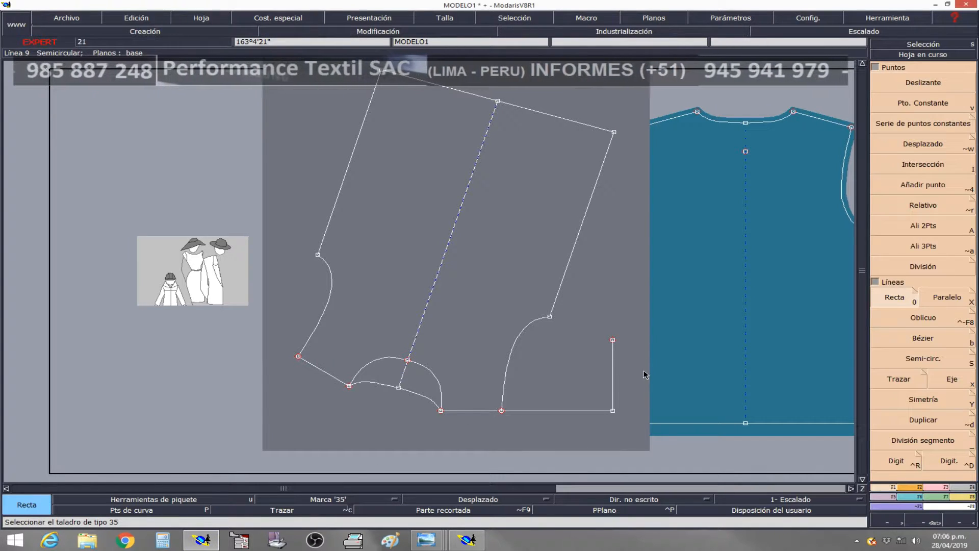
pyautogui.hotkey('ctrl', 'z')
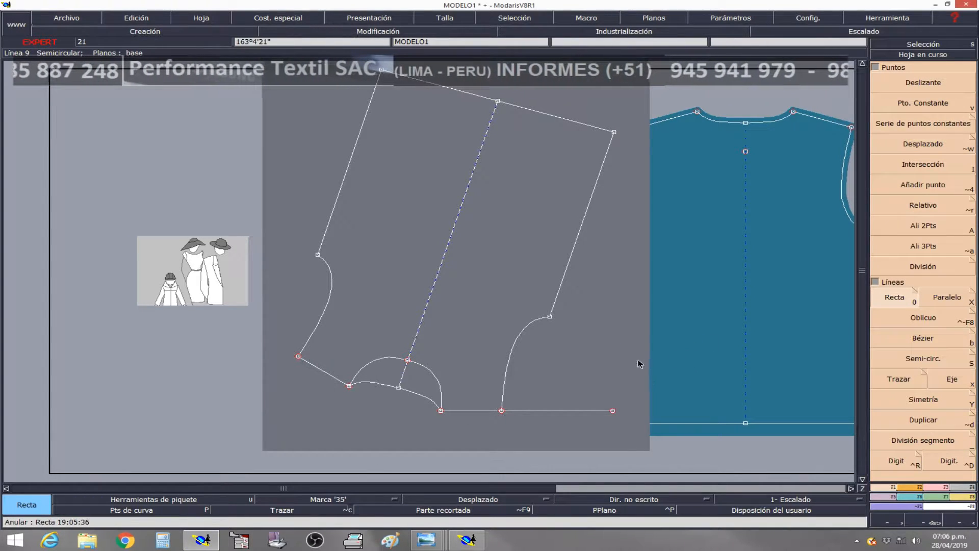
# Redraw the vertical cuff line from the sleeve line's outer endpoint with dx 0 and dy 16 cm
pyautogui.click(613, 412)
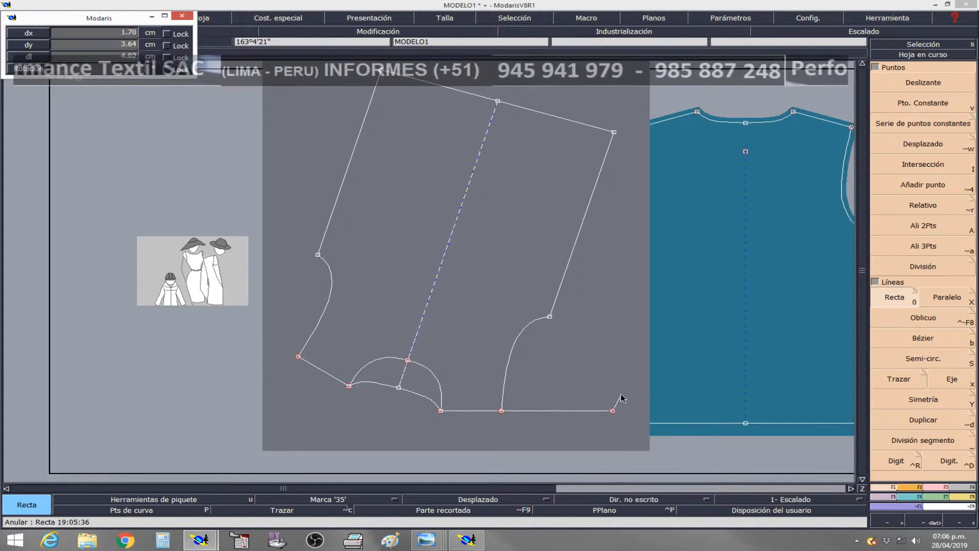
pyautogui.click(88, 33)
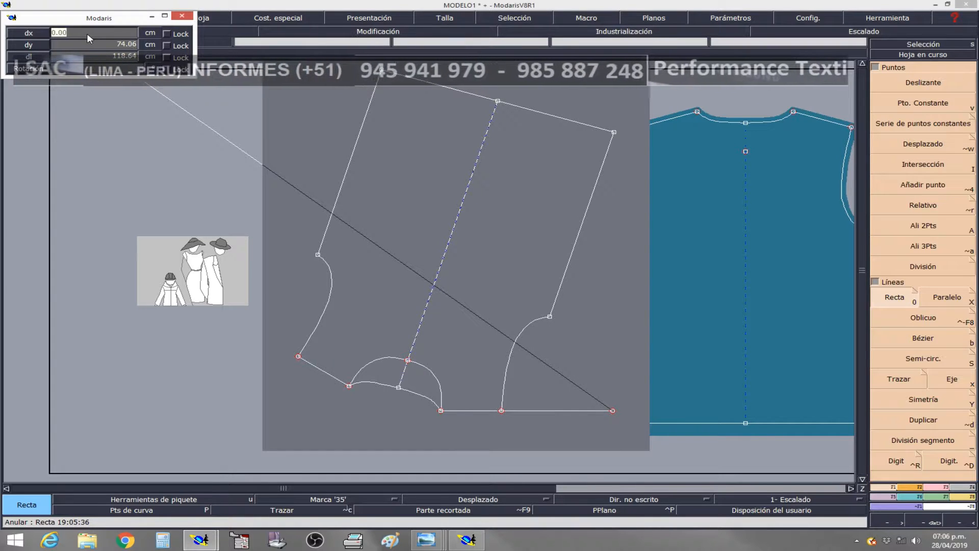
pyautogui.press('Down')
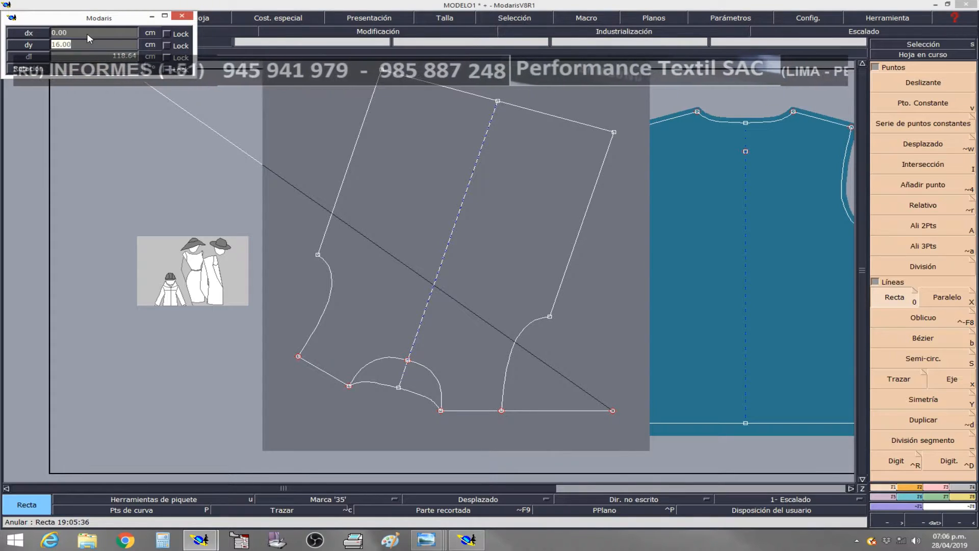
pyautogui.press('Return')
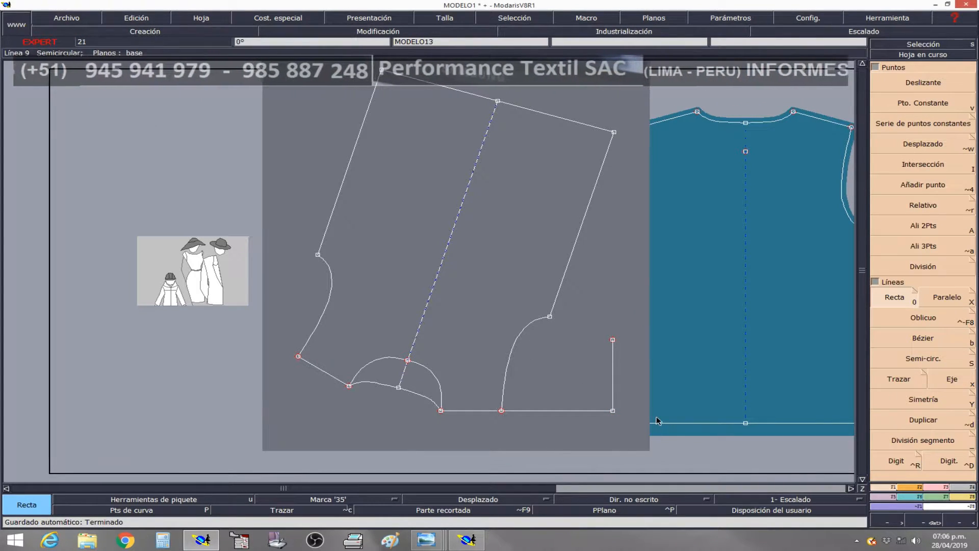
pyautogui.press('8')
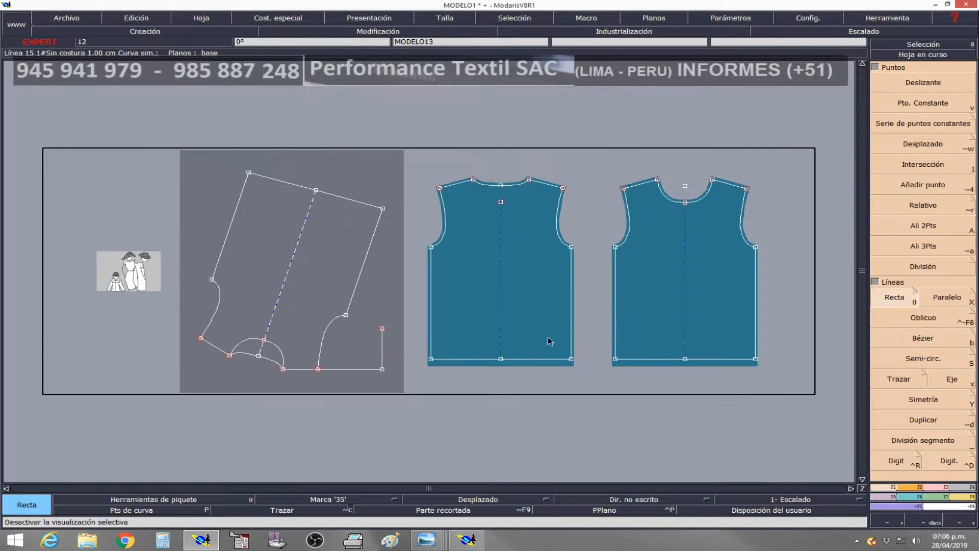
pyautogui.press('Home')
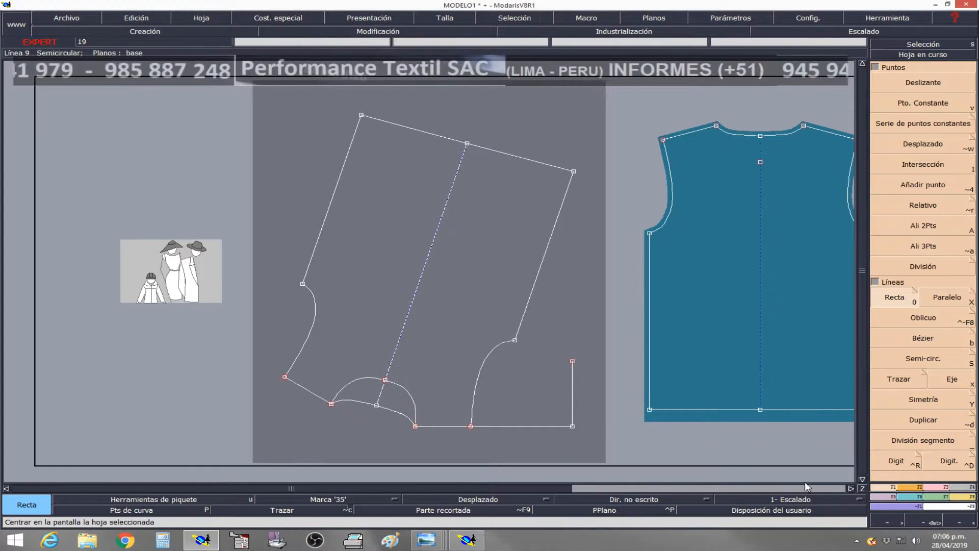
# Add a dynamic length measure (Medida de longitud) along the armhole curve, from its upper endpoint to the sleeve line
pyautogui.click(932, 524)
pyautogui.moveTo(440, 324); pyautogui.dragTo(597, 444)
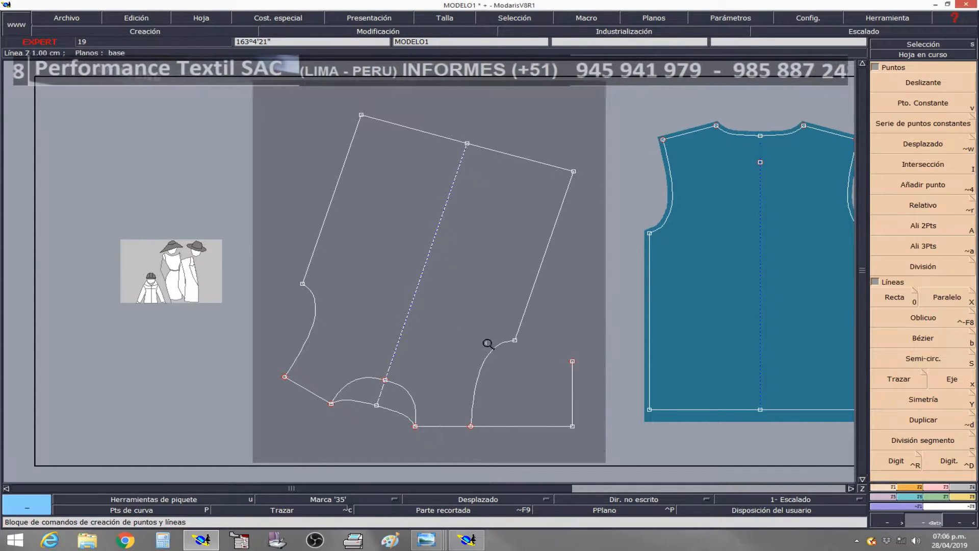
pyautogui.moveTo(496, 356); pyautogui.dragTo(590, 444)
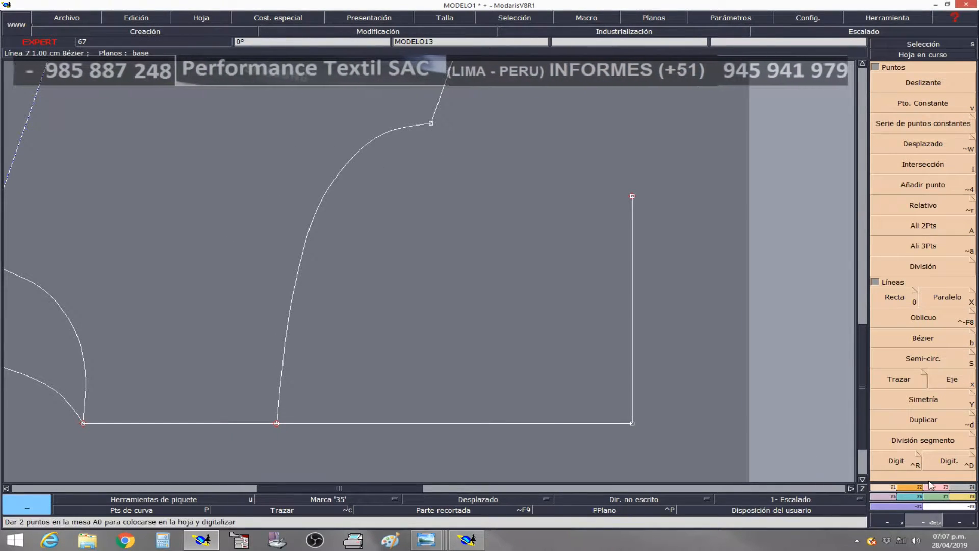
pyautogui.click(966, 502)
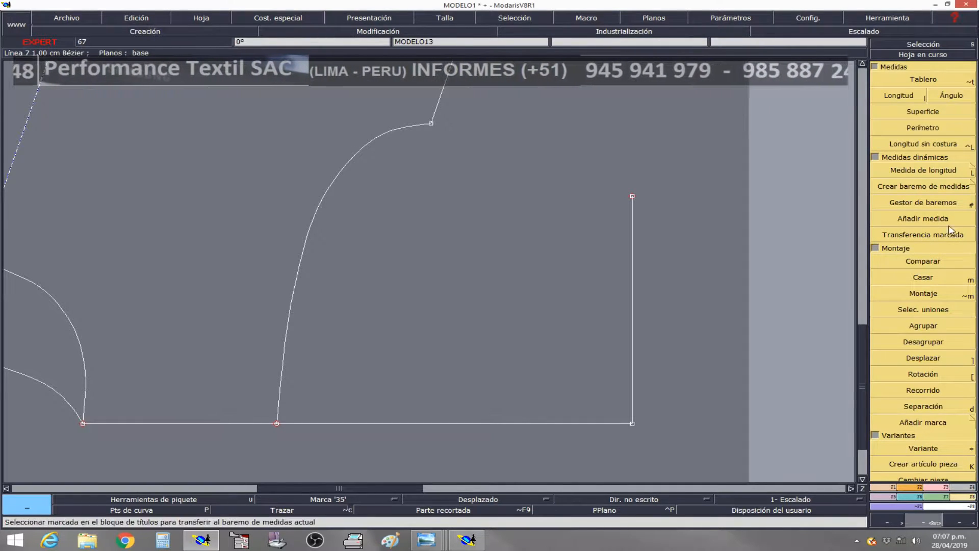
pyautogui.click(920, 171)
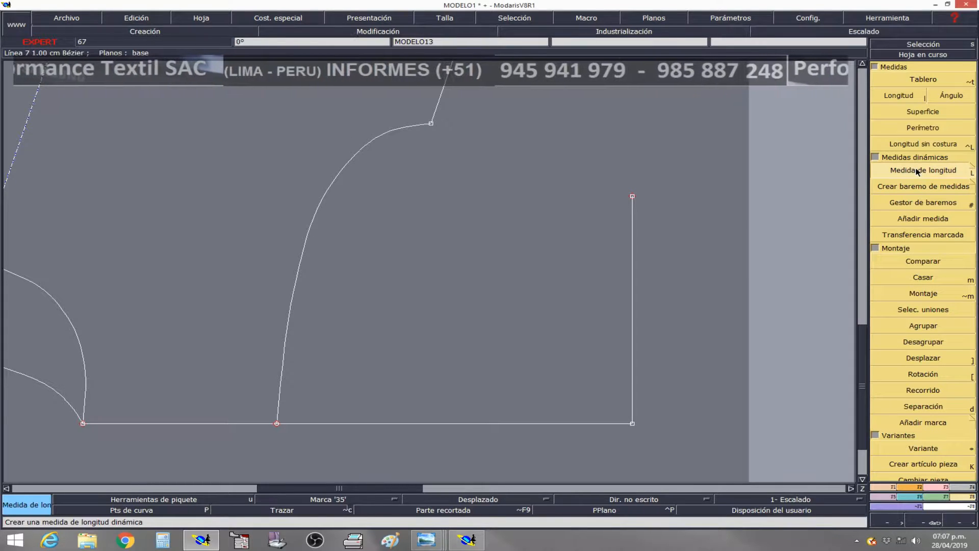
pyautogui.click(432, 125)
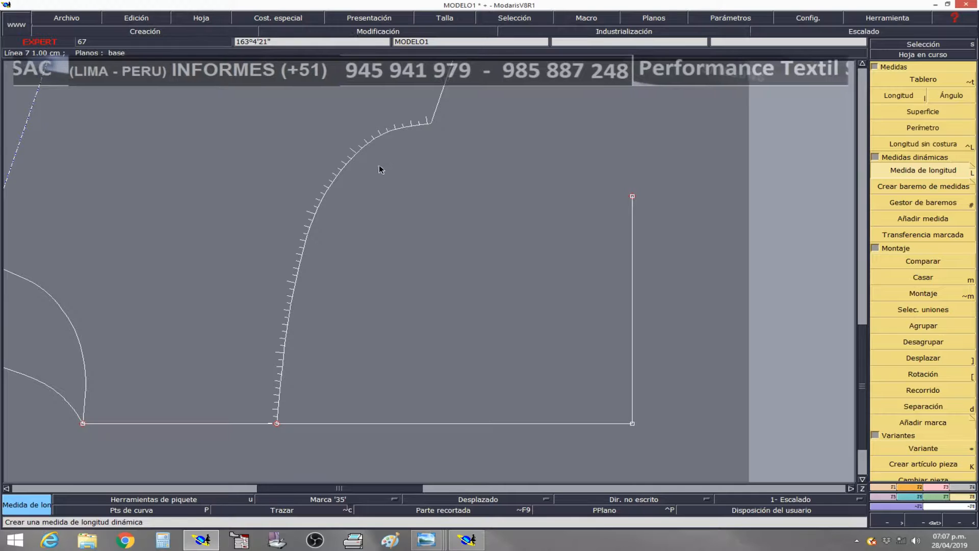
pyautogui.click(276, 423)
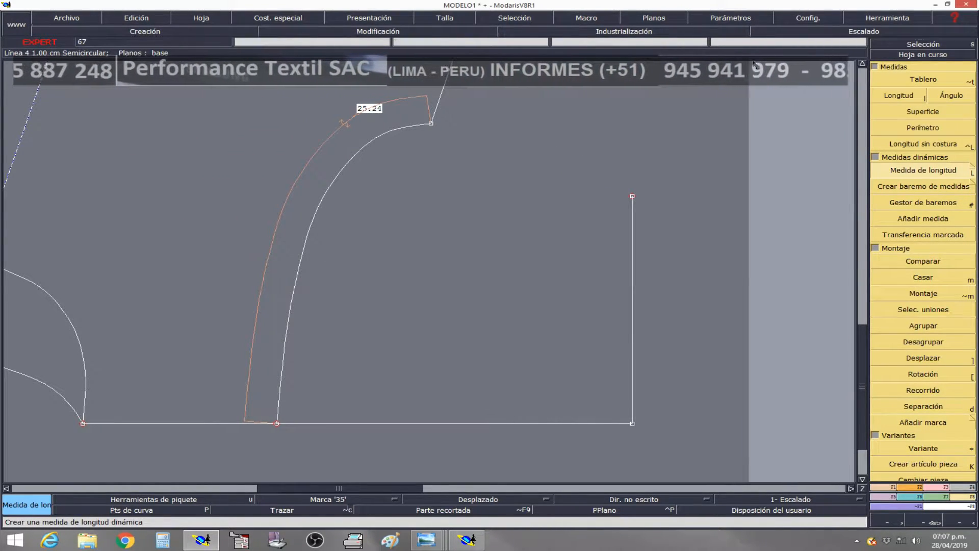
# Set the length unit (Unidad de longitud) to cm
pyautogui.click(740, 18)
pyautogui.moveTo(750, 119)
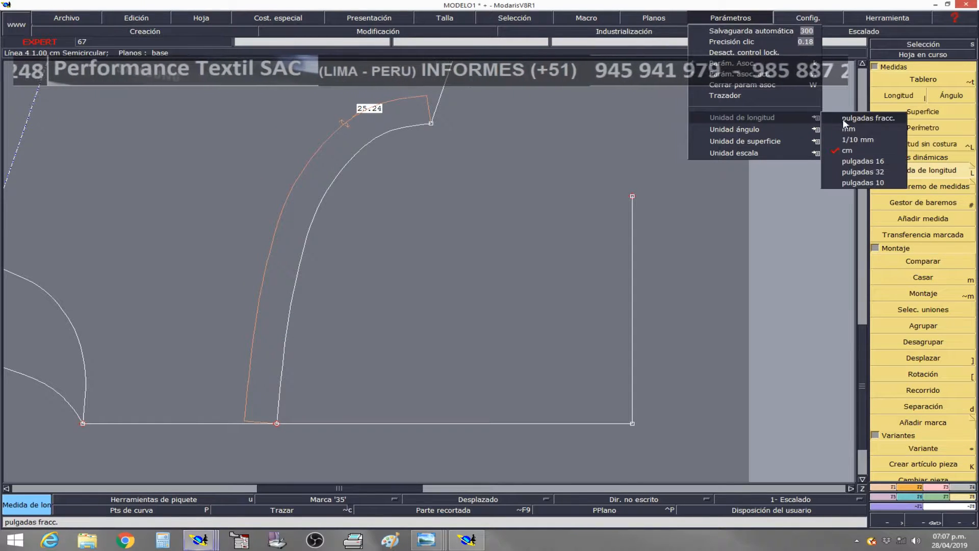
pyautogui.click(847, 151)
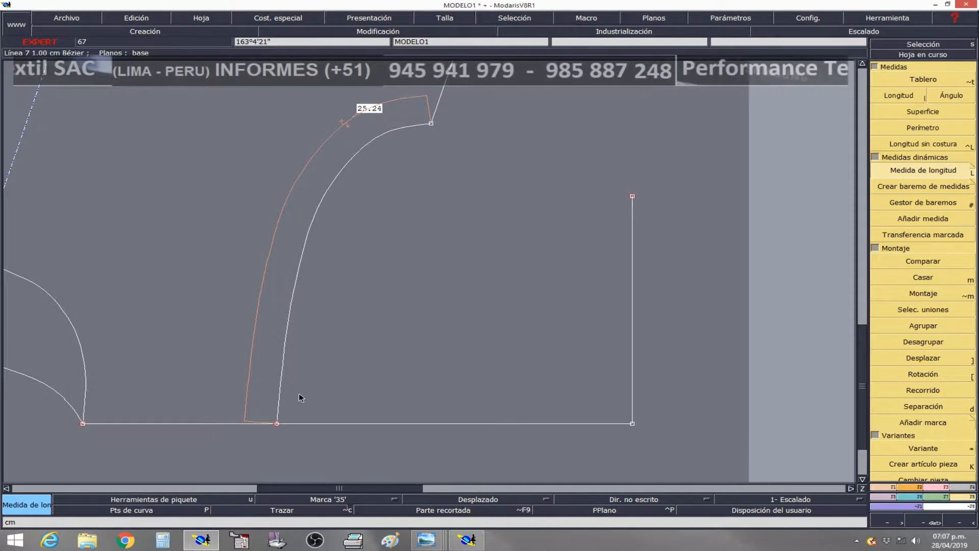
# Start a Bézier line at the armhole curve's endpoint on the sleeve line, check the page keys in the AVPAG REPAG image, and return to MODELO1
pyautogui.click(892, 489)
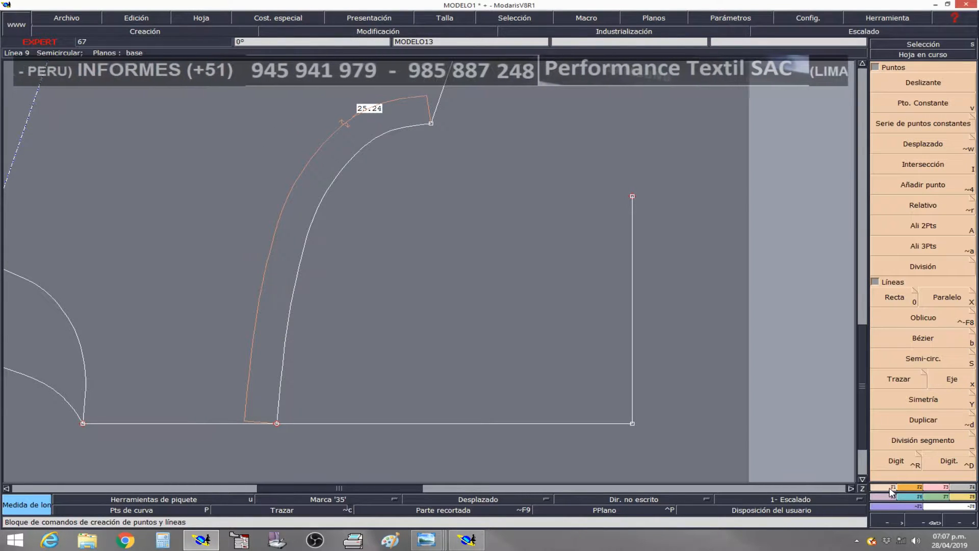
pyautogui.click(924, 342)
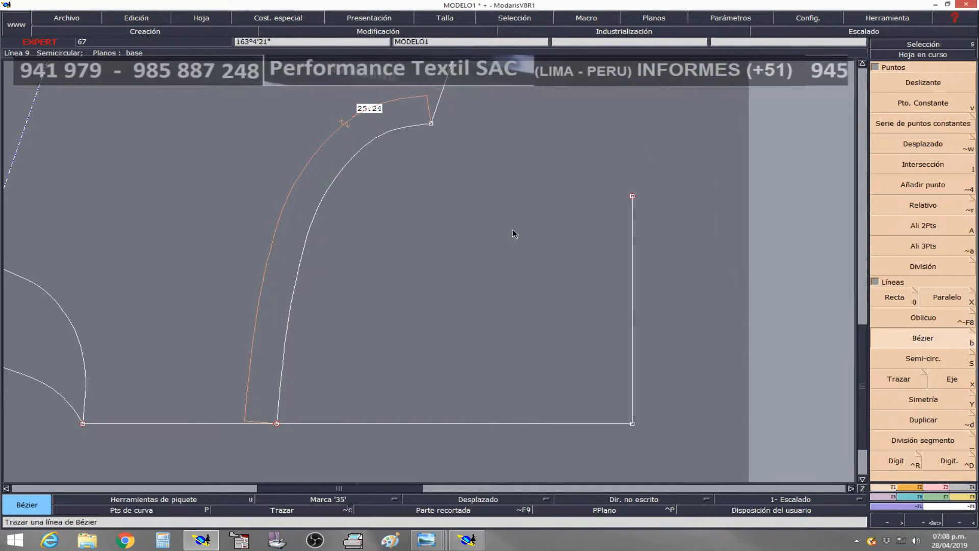
pyautogui.click(277, 423)
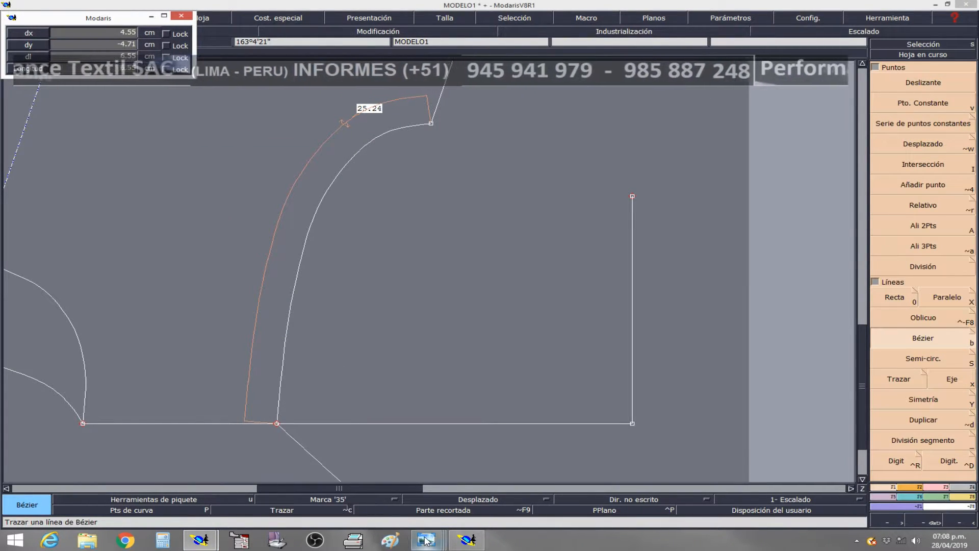
pyautogui.moveTo(426, 540)
pyautogui.click(215, 492)
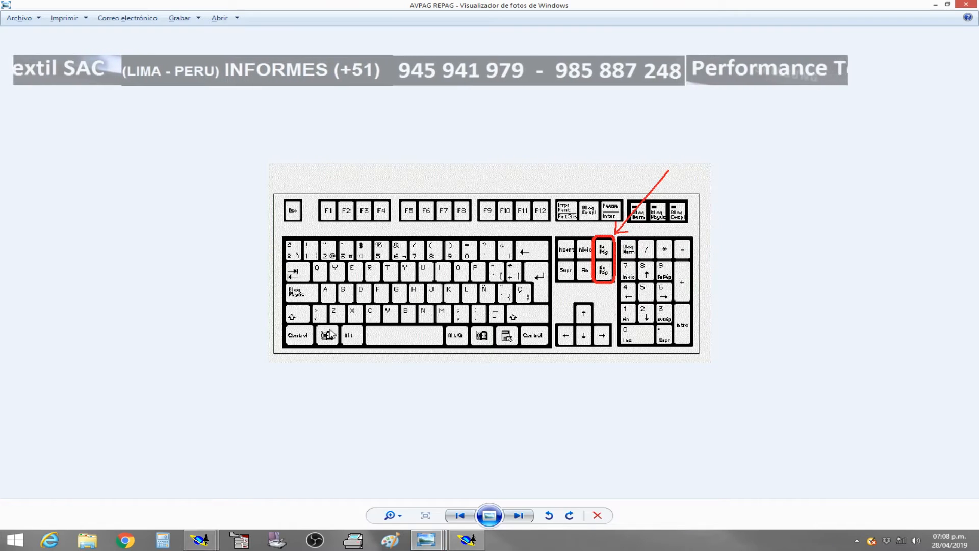
pyautogui.scroll(1, 304, 320)
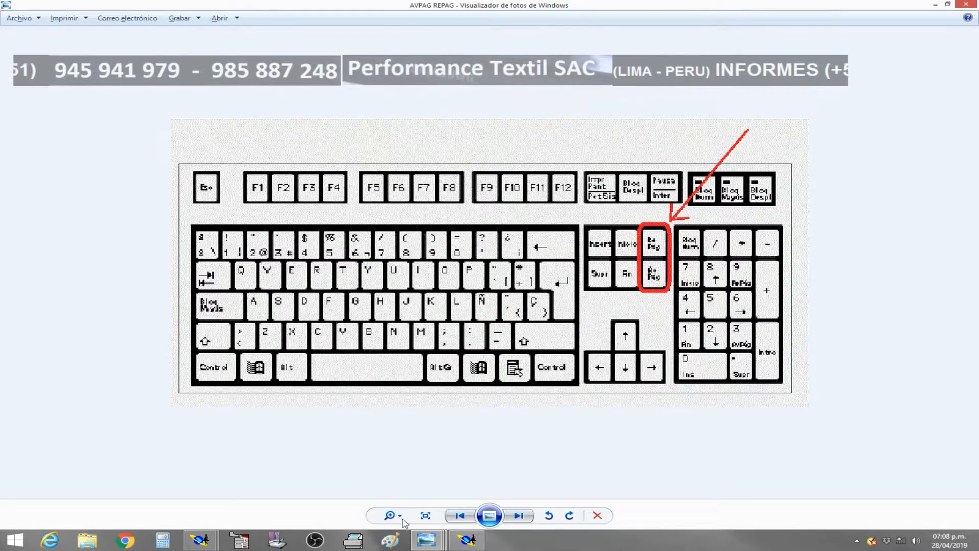
pyautogui.click(201, 539)
pyautogui.click(182, 482)
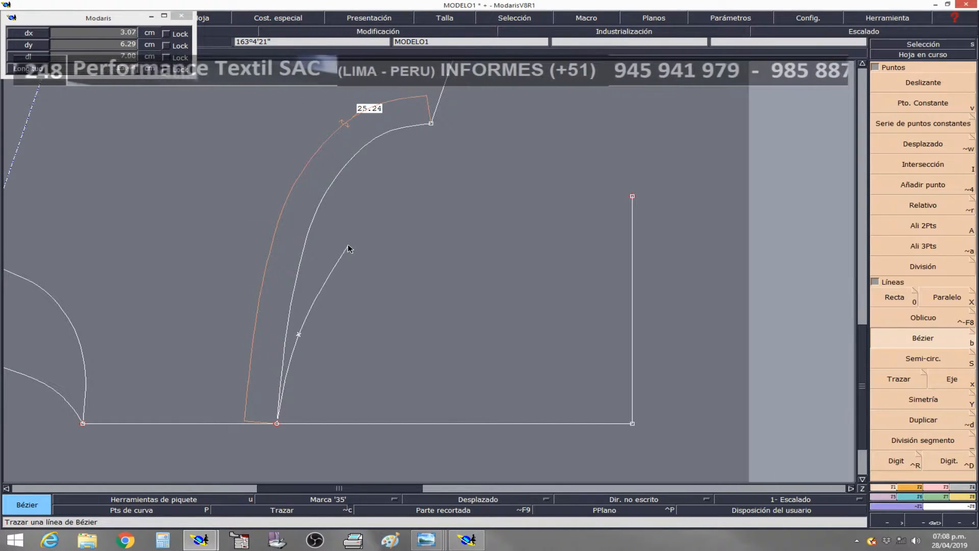
# Finish the Bézier sleeve-cap curve, about 24.6 cm long, at a point beside the armhole's upper endpoint, and show the curve points (Pts de curva)
pyautogui.keyDown('shift'); pyautogui.click(418, 179); pyautogui.keyUp('shift')
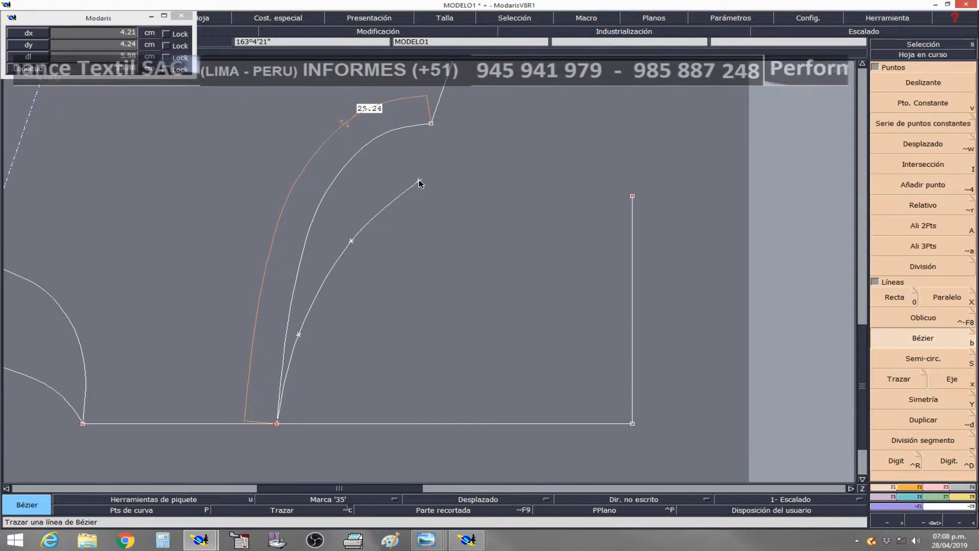
pyautogui.click(470, 132)
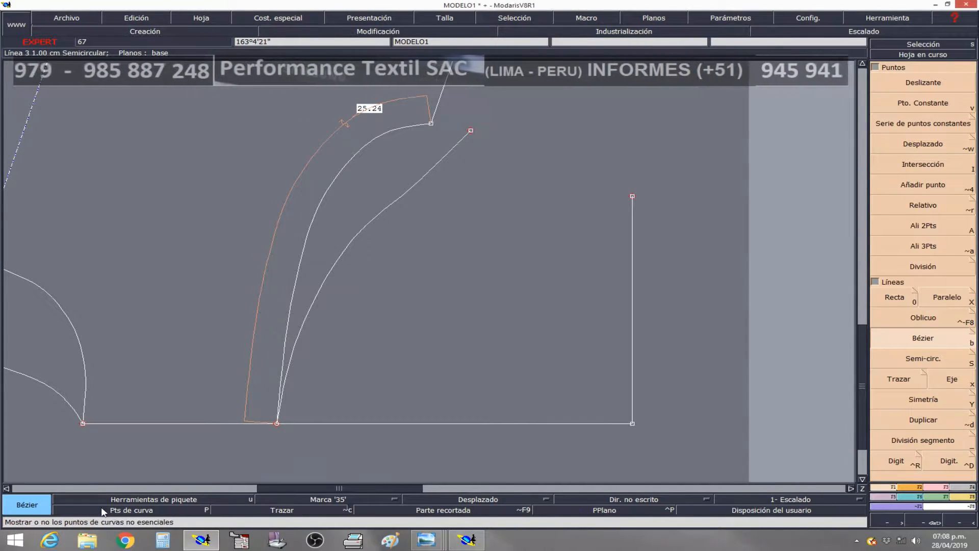
pyautogui.click(128, 510)
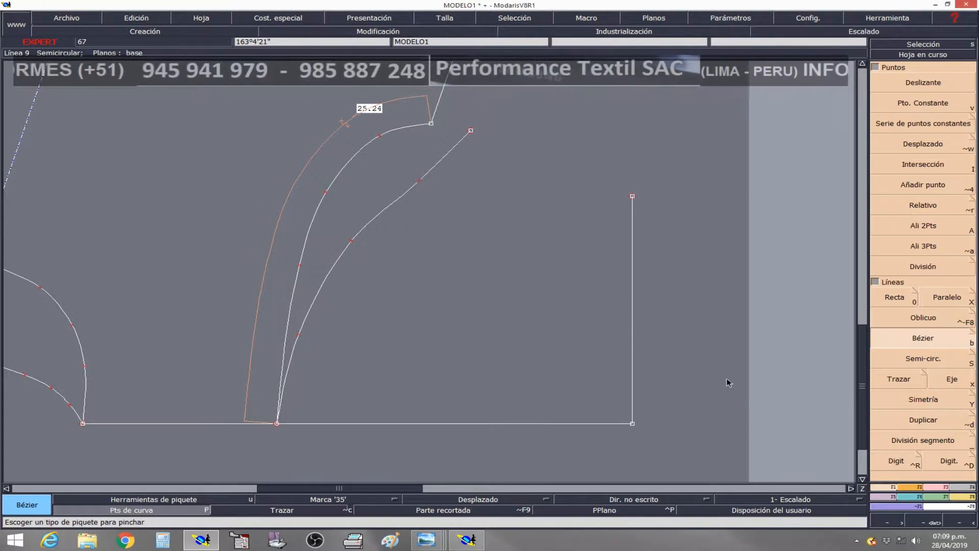
# Add a dynamic length measure (Medida de longitud) along the sleeve-cap Bézier curve, from its upper end to the sleeve line
pyautogui.click(965, 498)
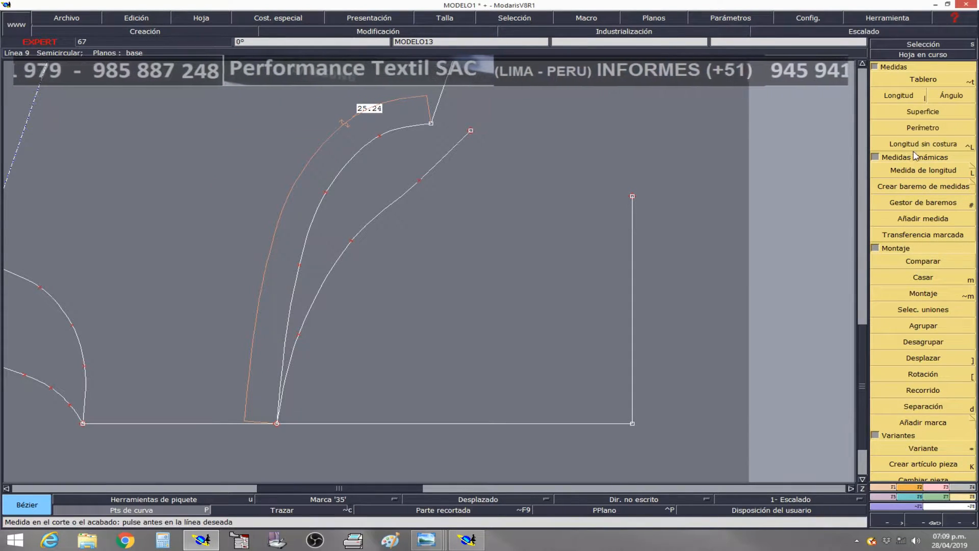
pyautogui.click(916, 172)
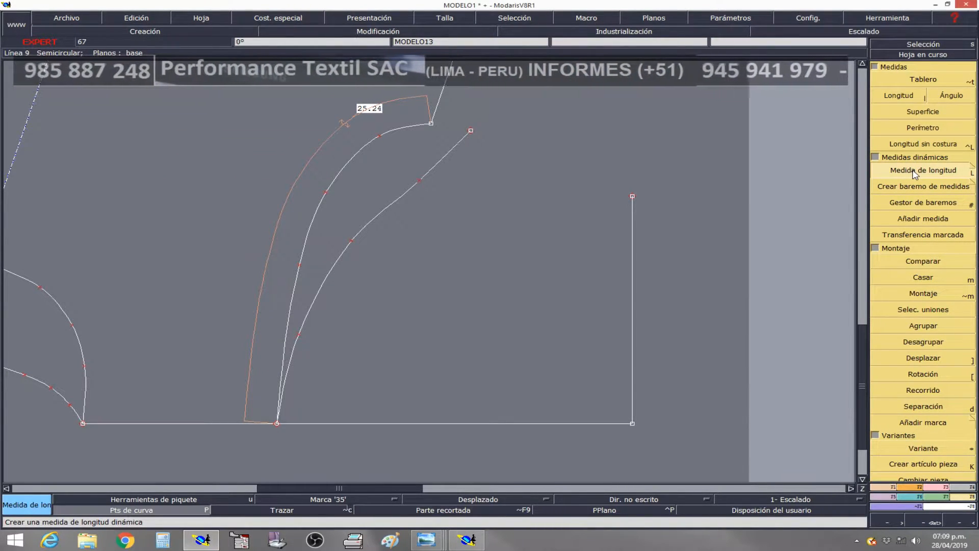
pyautogui.click(471, 129)
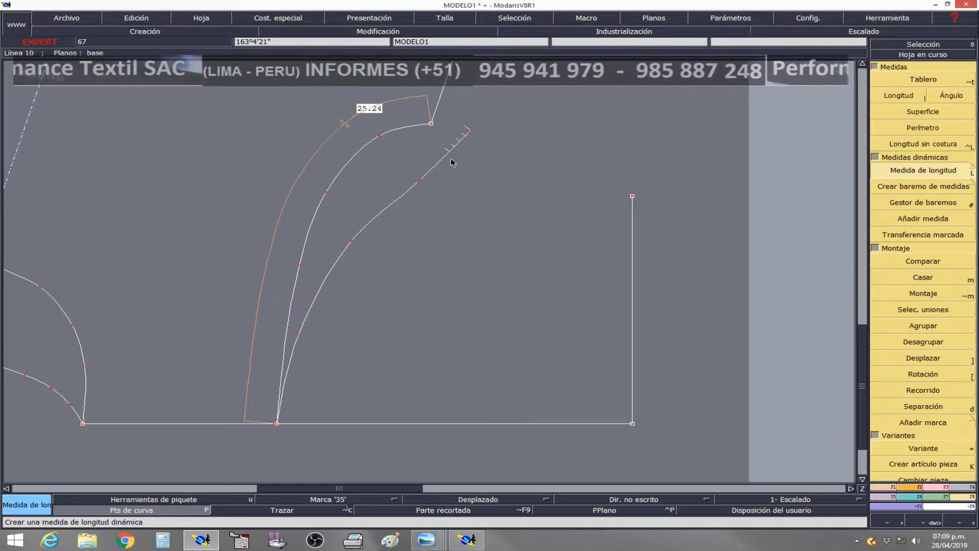
pyautogui.click(277, 424)
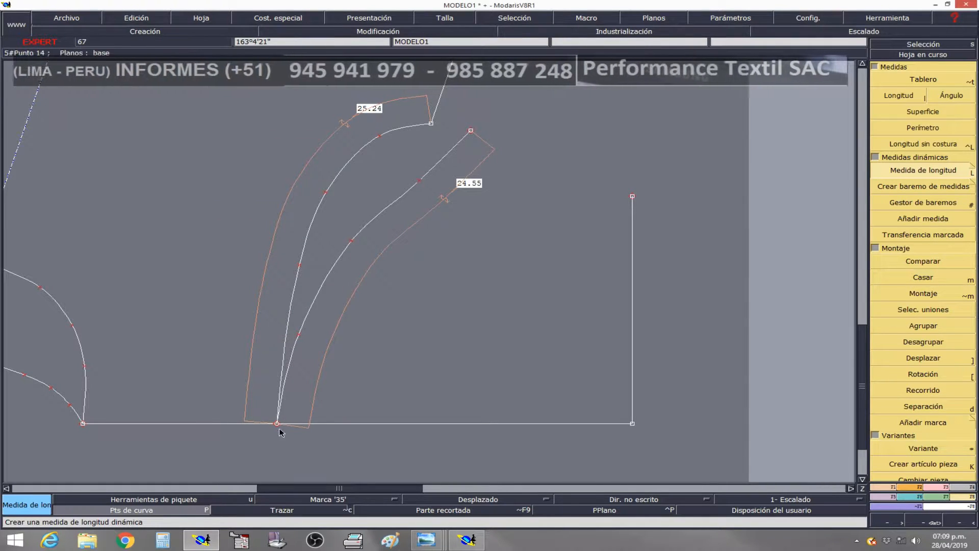
pyautogui.click(448, 211)
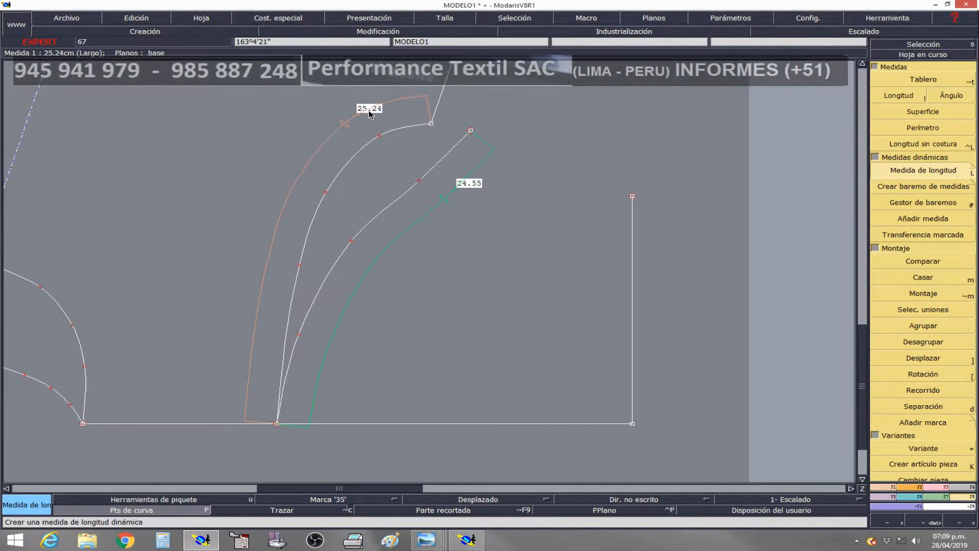
pyautogui.click(561, 293)
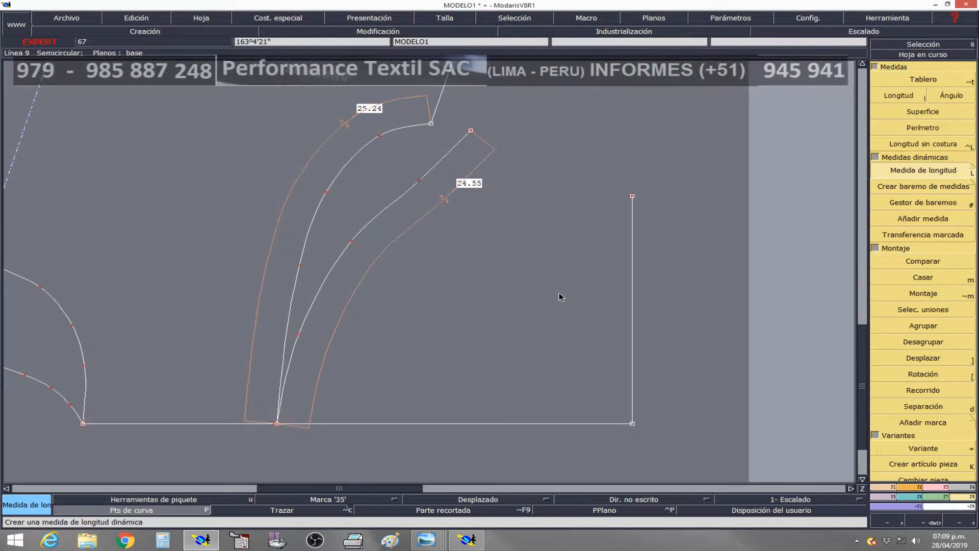
# Reshape the sleeve cap into an S-curve by moving its three inner curve points with Modificar
pyautogui.click(939, 491)
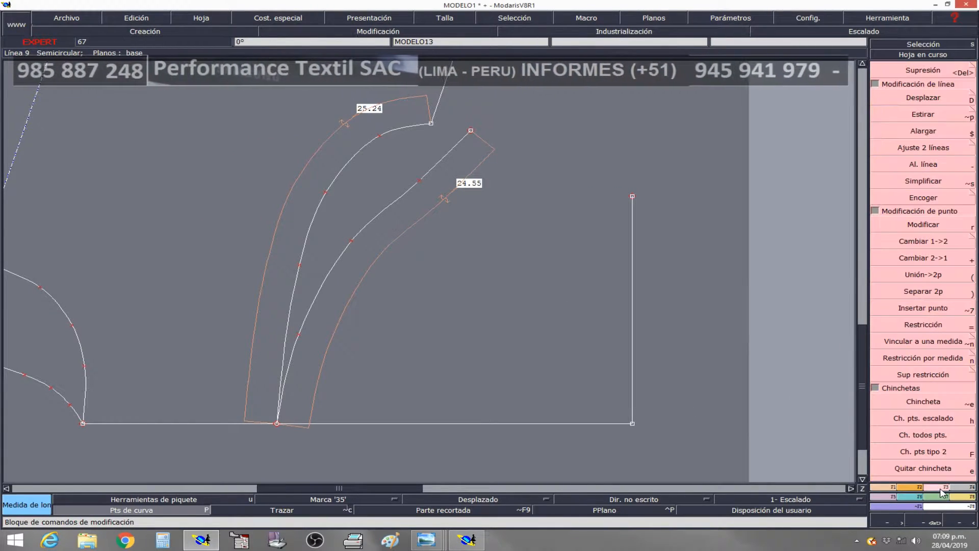
pyautogui.click(918, 226)
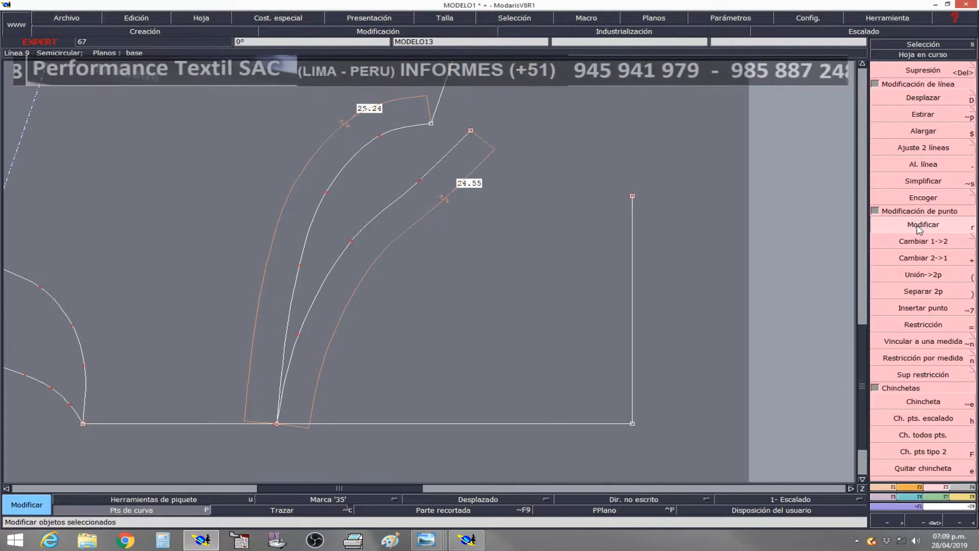
pyautogui.click(420, 181)
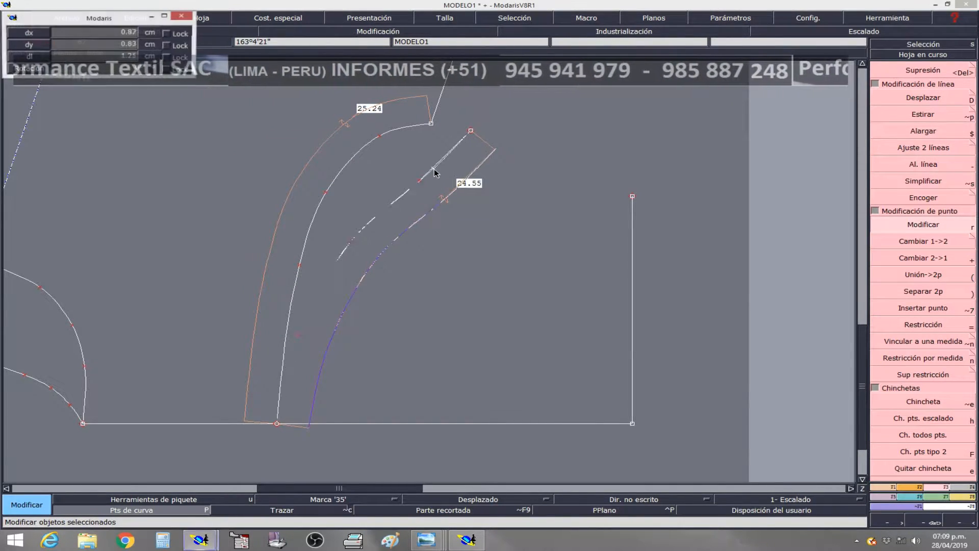
pyautogui.click(321, 276)
pyautogui.click(298, 334)
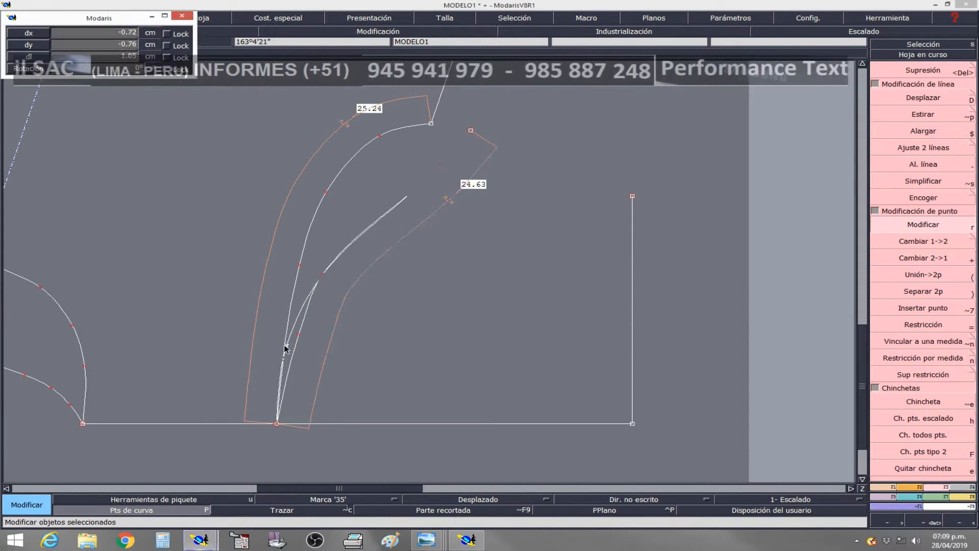
pyautogui.click(283, 348)
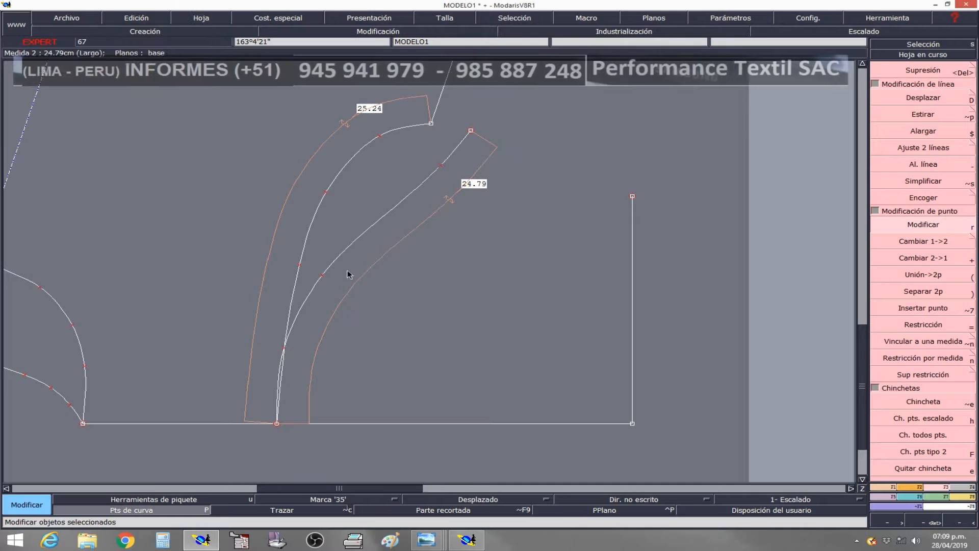
pyautogui.click(321, 276)
pyautogui.click(314, 279)
# Fine-tune the sleeve-cap curve's upper endpoint and middle curve point in small moves until the curve is about 25.2 cm long
pyautogui.click(470, 131)
pyautogui.click(468, 127)
pyautogui.click(317, 278)
pyautogui.click(468, 127)
pyautogui.click(468, 125)
pyautogui.click(469, 127)
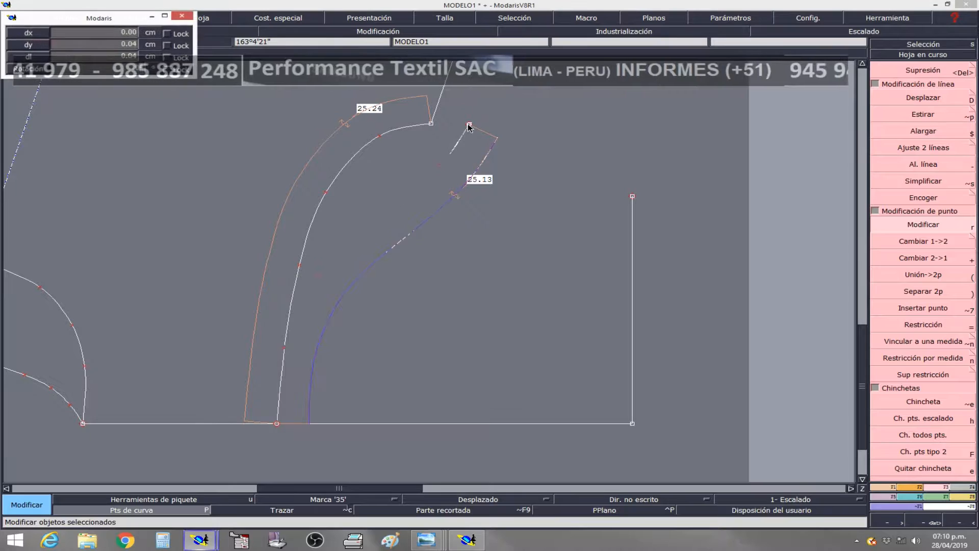
pyautogui.click(470, 127)
pyautogui.click(471, 127)
pyautogui.click(471, 126)
pyautogui.click(471, 126)
pyautogui.click(469, 123)
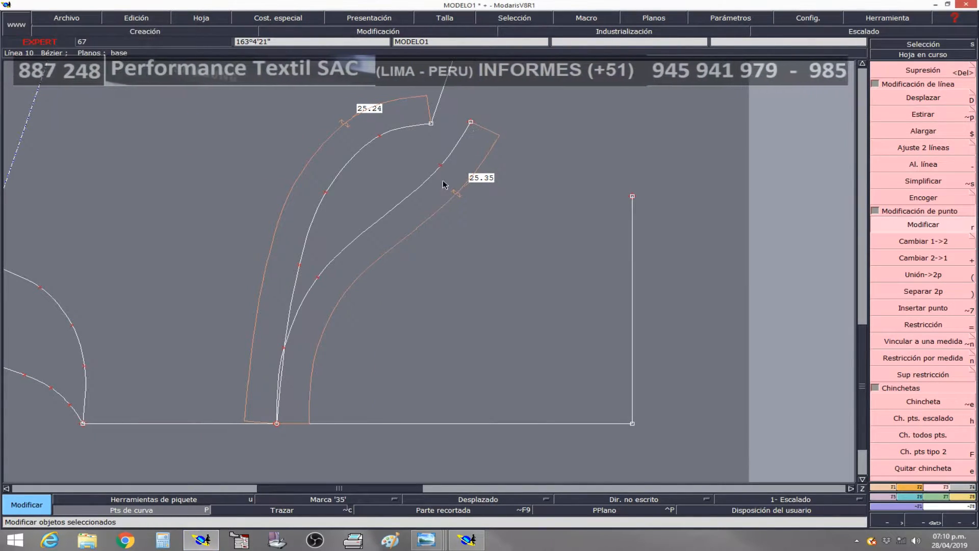
pyautogui.click(470, 123)
pyautogui.click(469, 124)
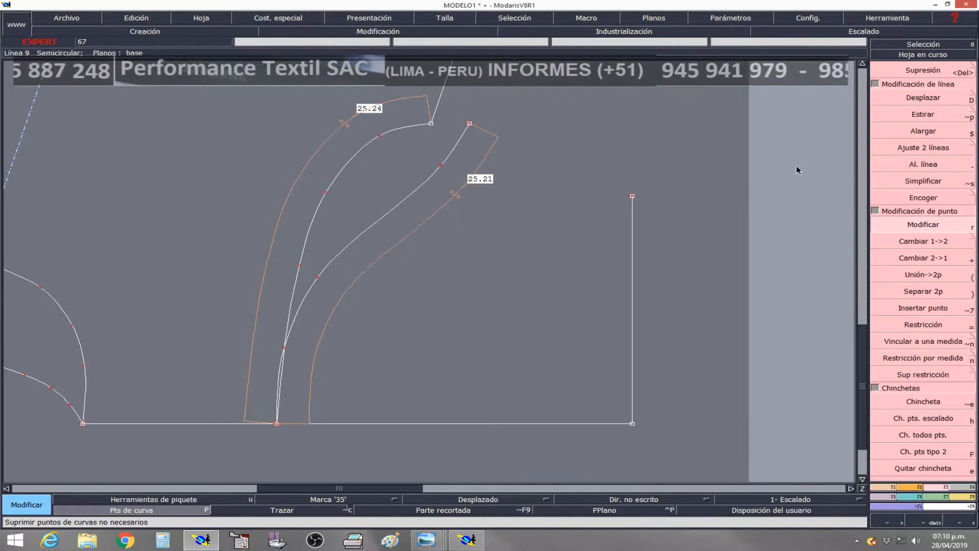
# Set the sleeve-cap curve's length to 25.24 cm with Alargar, from its upper end to the sleeve line, and replay the change once
pyautogui.click(920, 132)
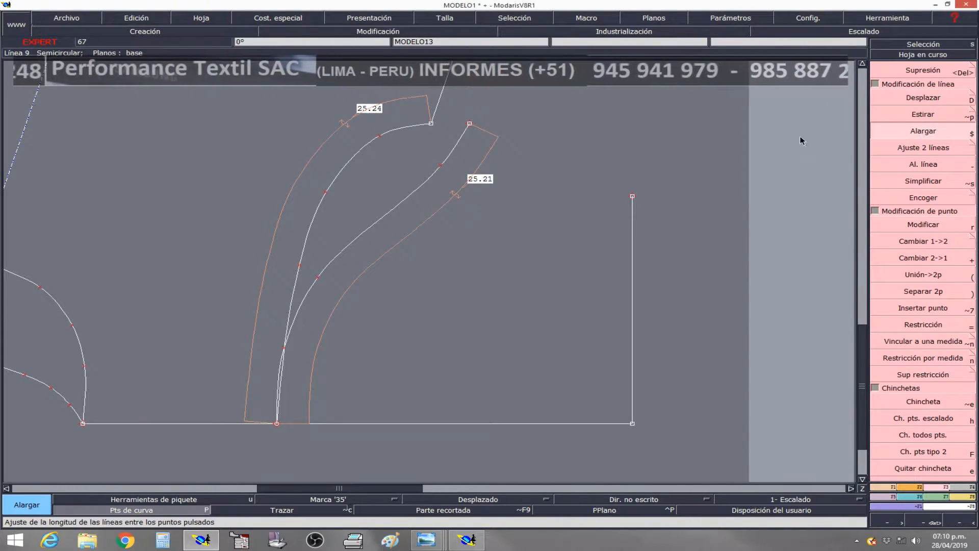
pyautogui.click(470, 125)
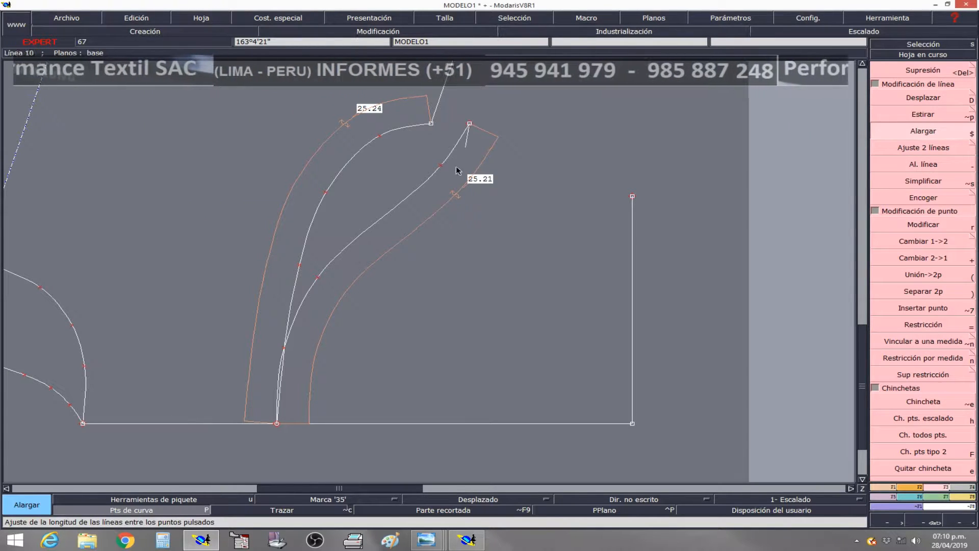
pyautogui.click(277, 423)
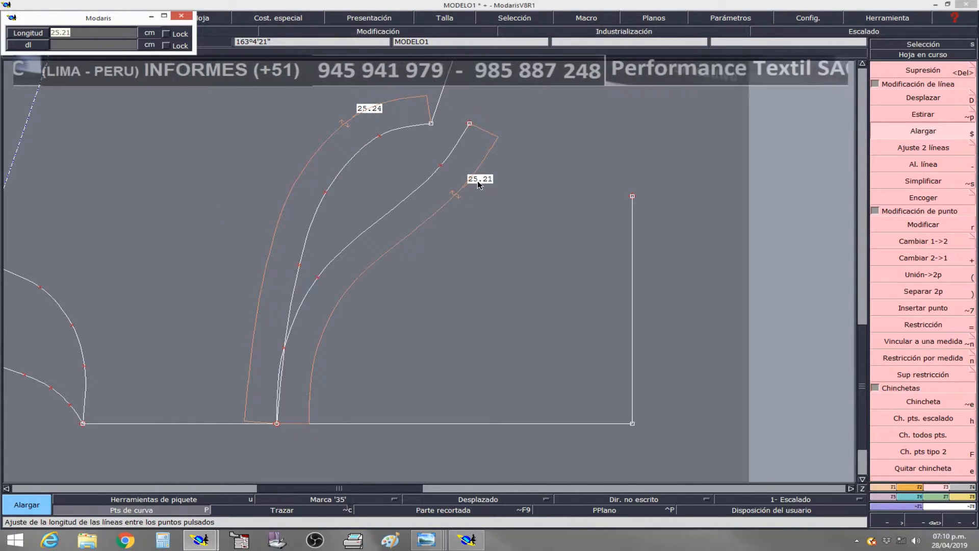
pyautogui.write('25.24')
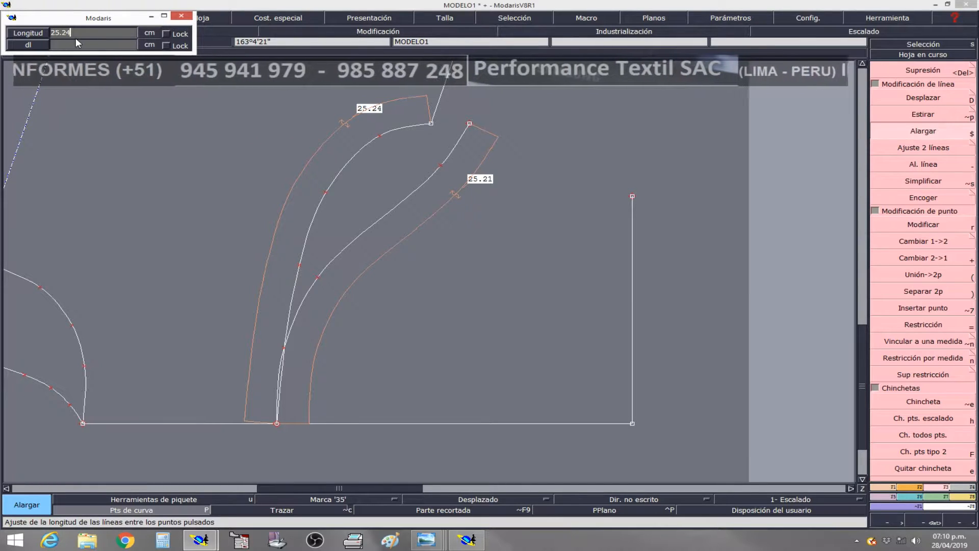
pyautogui.press('Return')
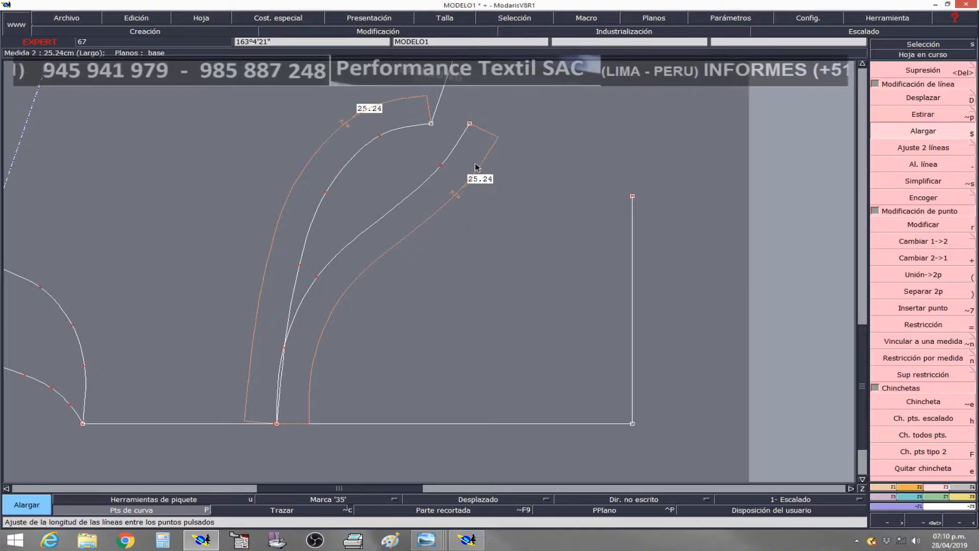
pyautogui.hotkey('ctrl', 'z')
pyautogui.hotkey('ctrl', 'y')
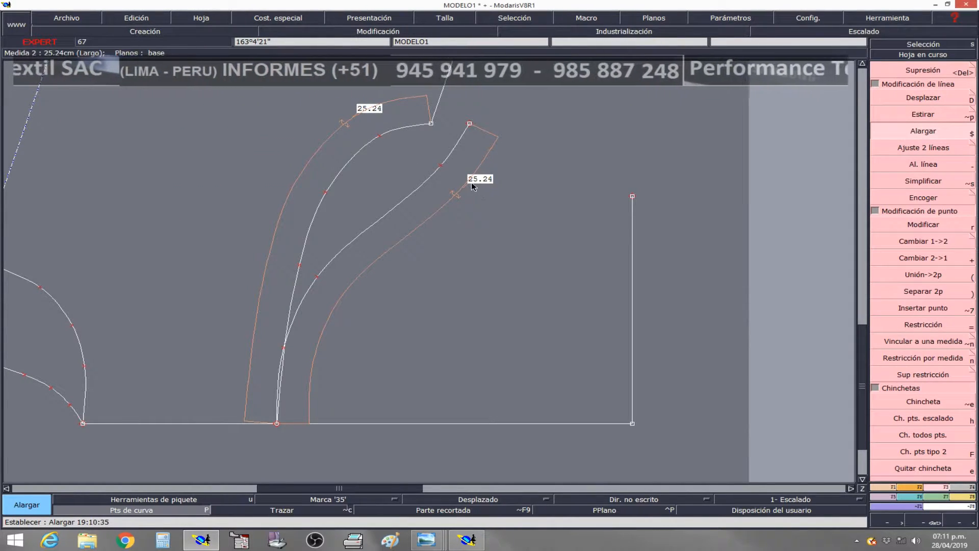
pyautogui.click(348, 124)
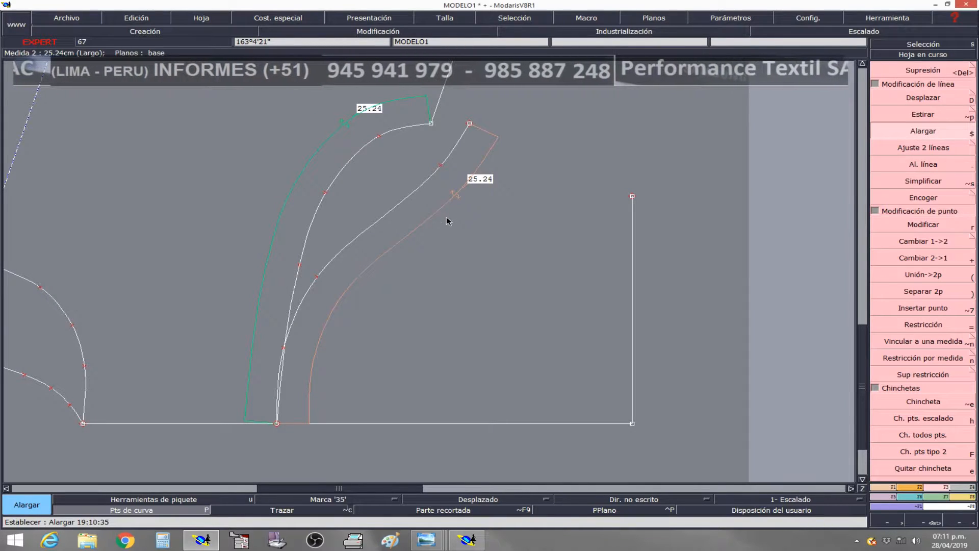
pyautogui.click(440, 219)
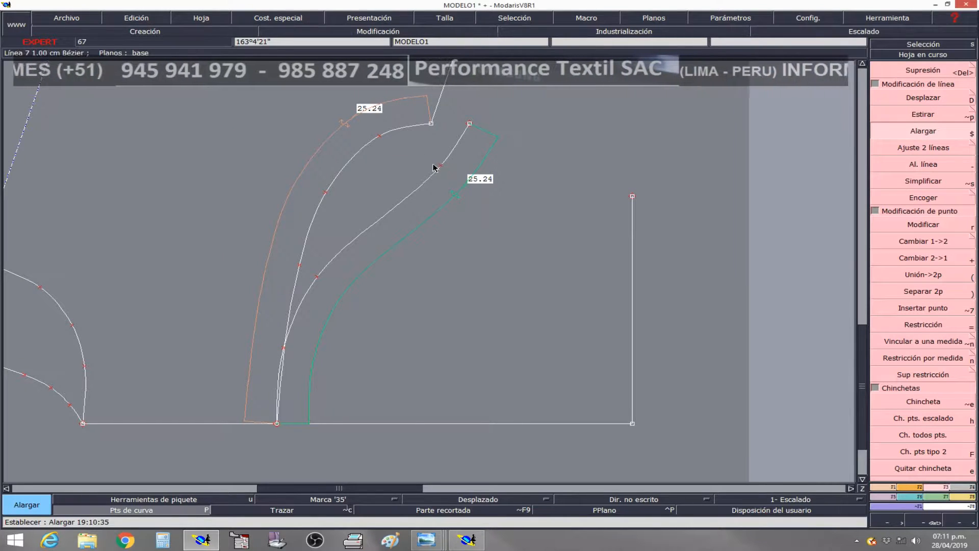
pyautogui.click(411, 154)
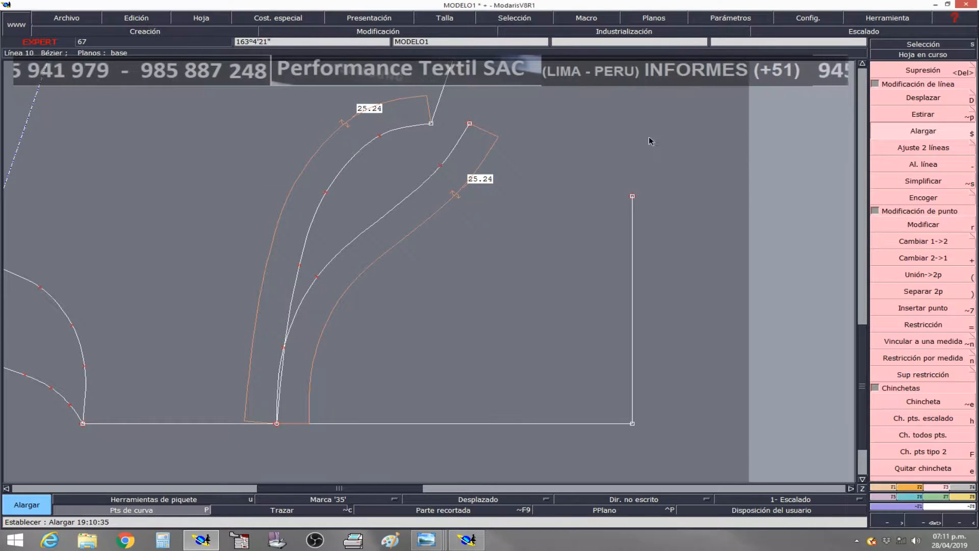
# Delete the dynamic length measures of the sleeve cap and the armhole with Supresión
pyautogui.click(921, 70)
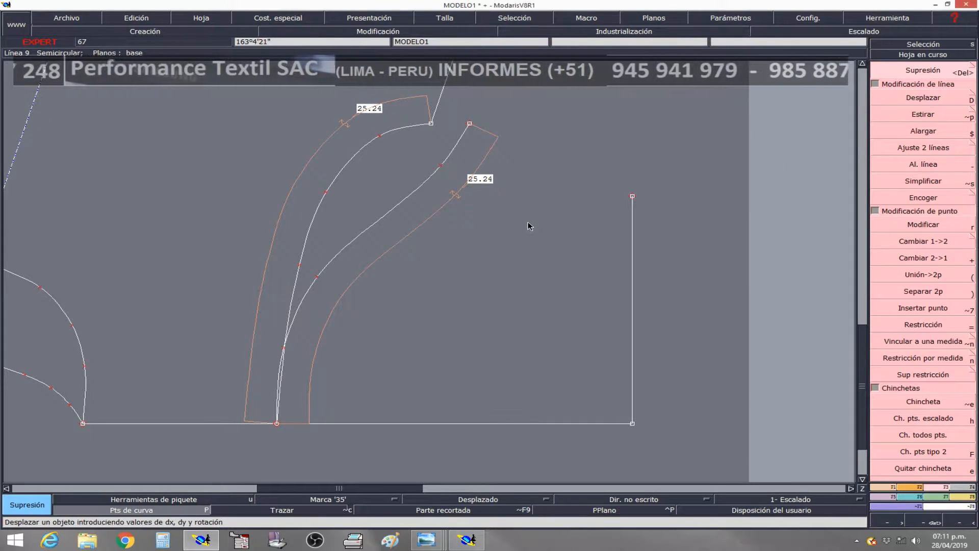
pyautogui.click(453, 200)
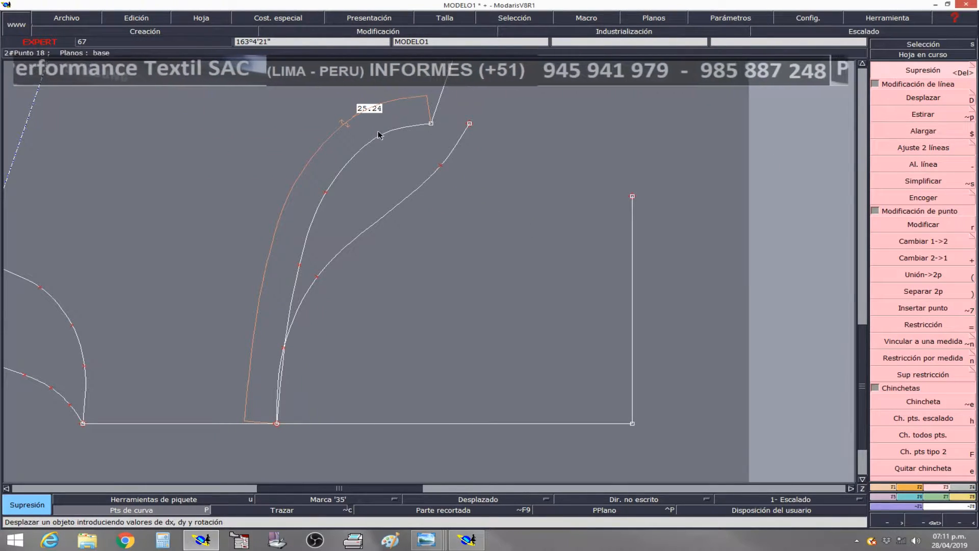
pyautogui.click(355, 122)
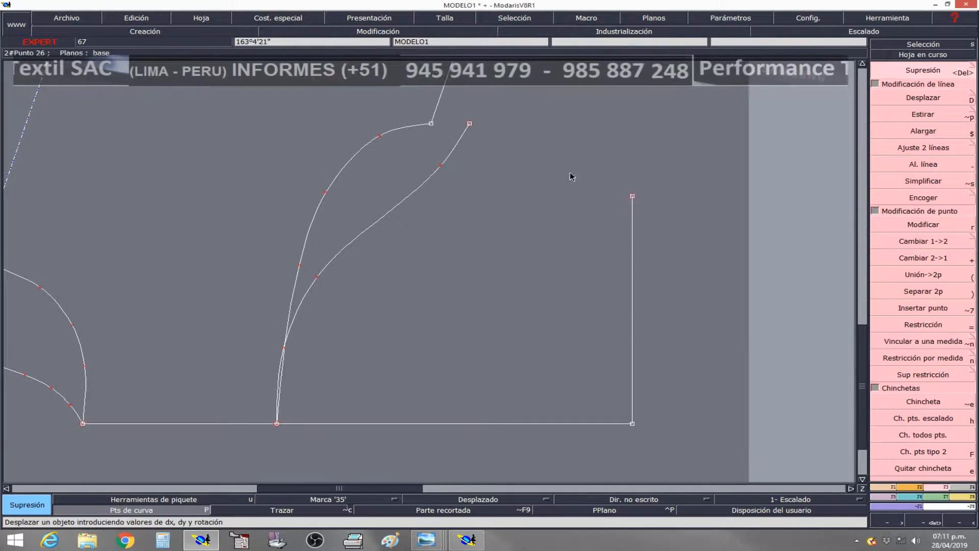
# Close the sleeve outline with a straight line (Recta) from the cuff line's upper end to the sleeve cap's upper end, and hide the curve points
pyautogui.click(883, 488)
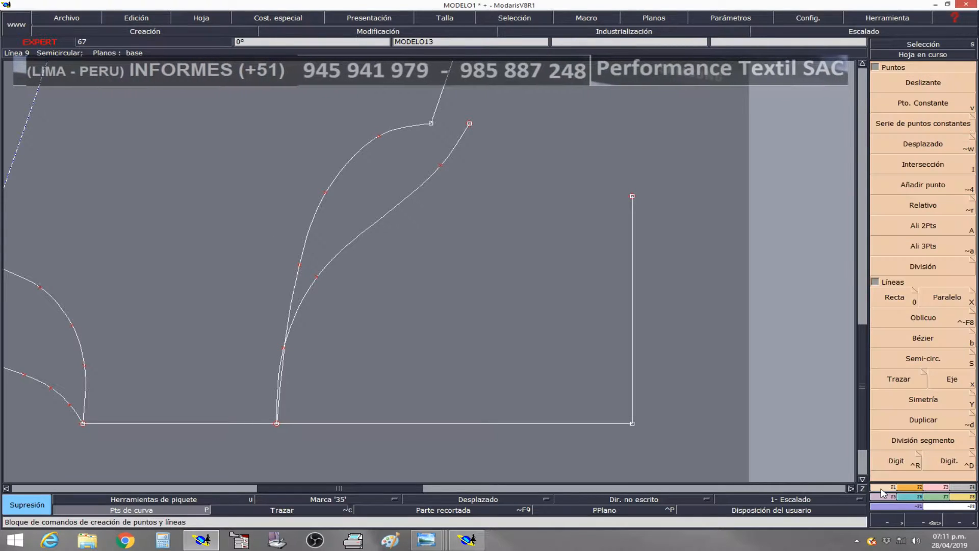
pyautogui.click(895, 298)
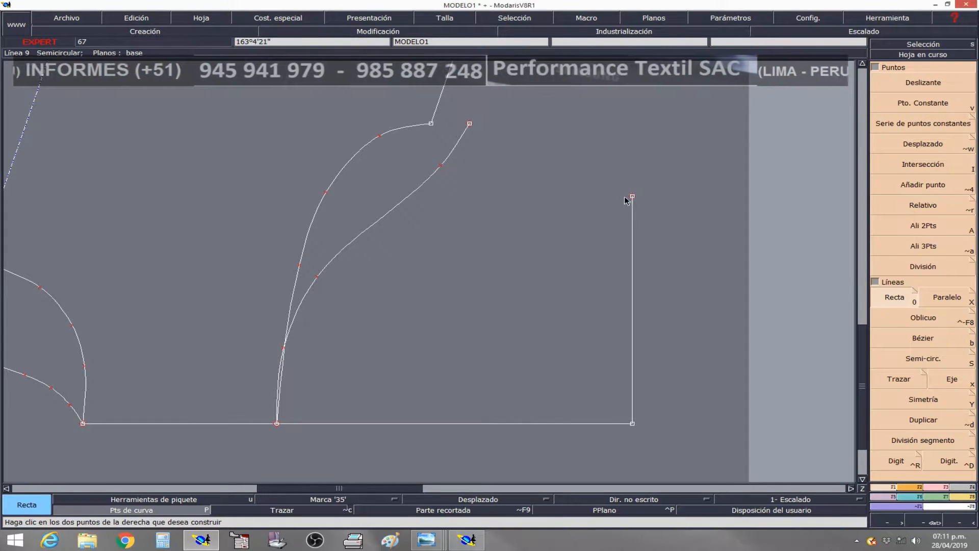
pyautogui.click(633, 197)
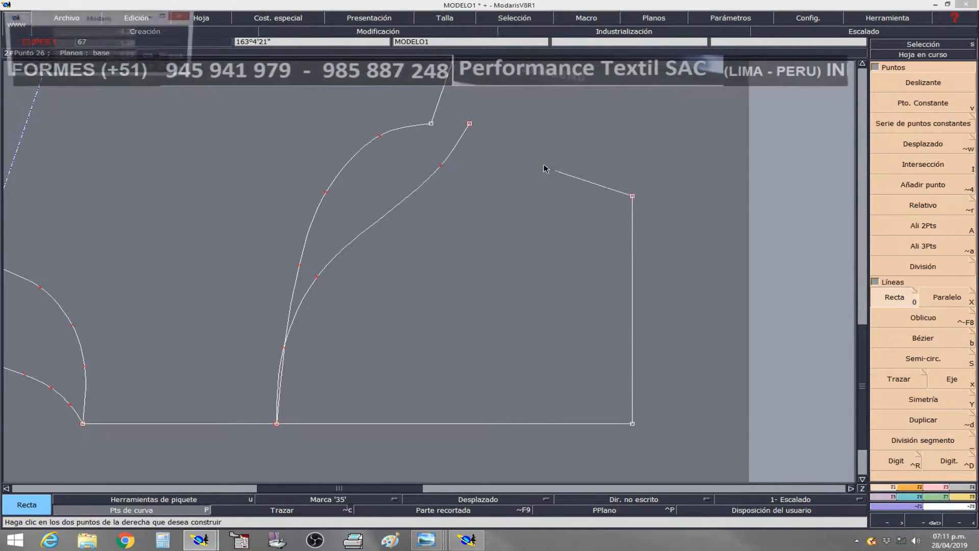
pyautogui.click(469, 124)
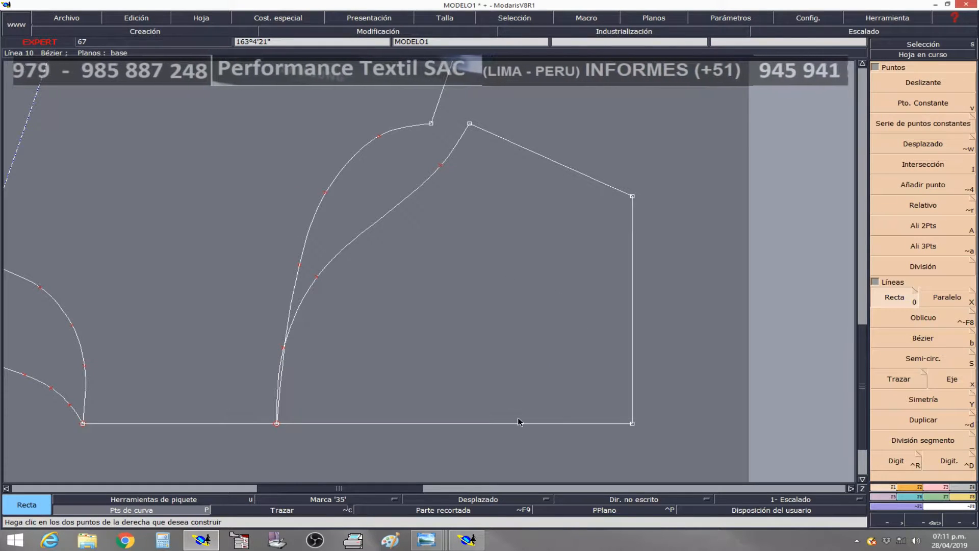
pyautogui.click(195, 508)
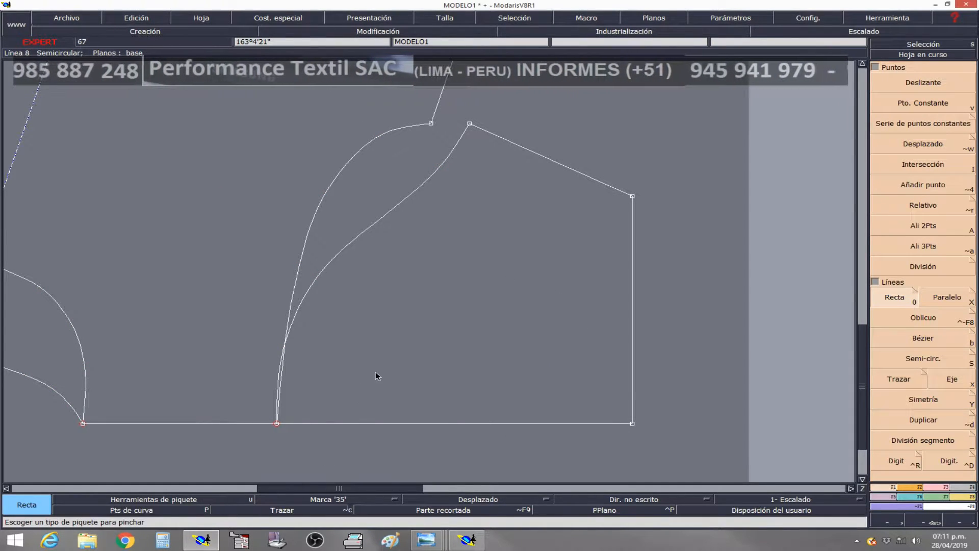
# View the AVPAG REPAG keyboard picture in the Windows photo viewer and return to the sleeve in Modaris V8R1
pyautogui.press('Home')
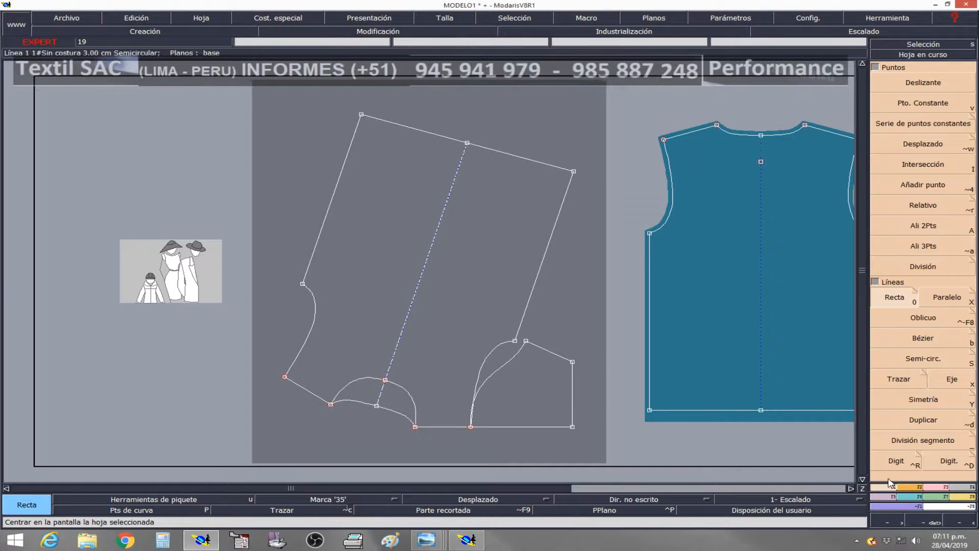
pyautogui.click(924, 518)
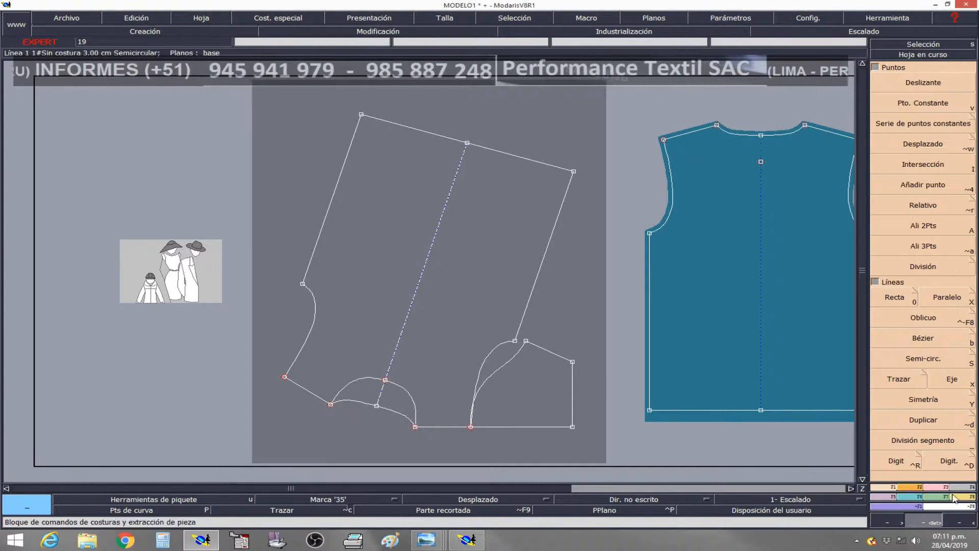
pyautogui.moveTo(430, 540)
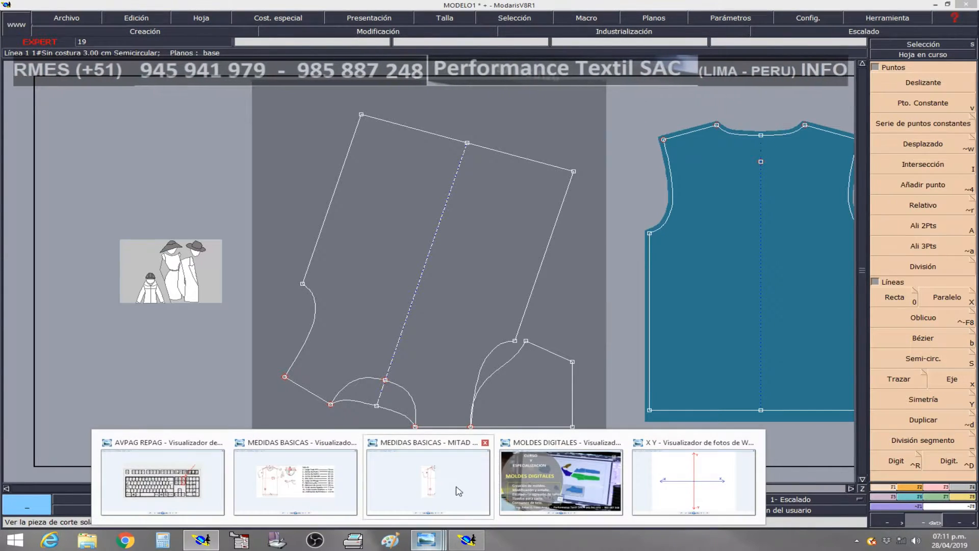
pyautogui.click(213, 485)
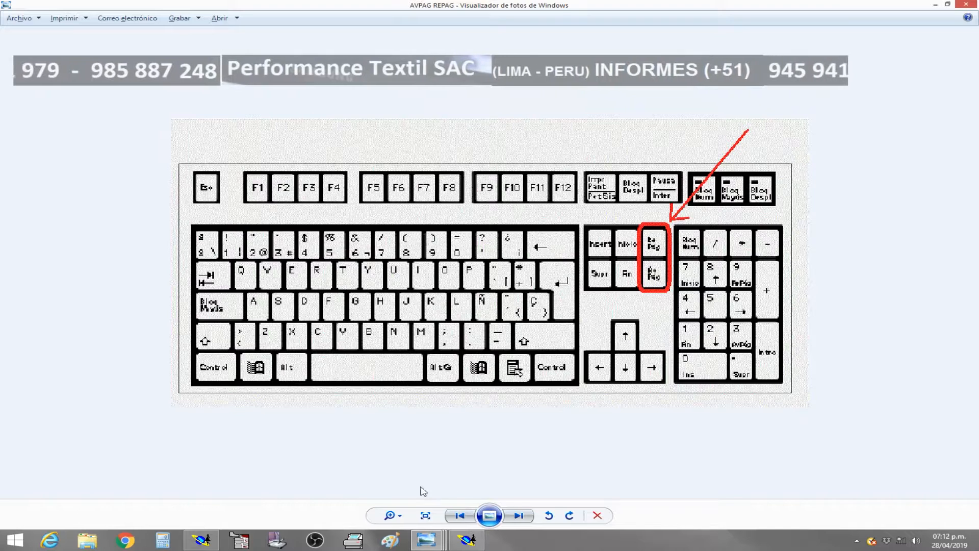
pyautogui.click(201, 540)
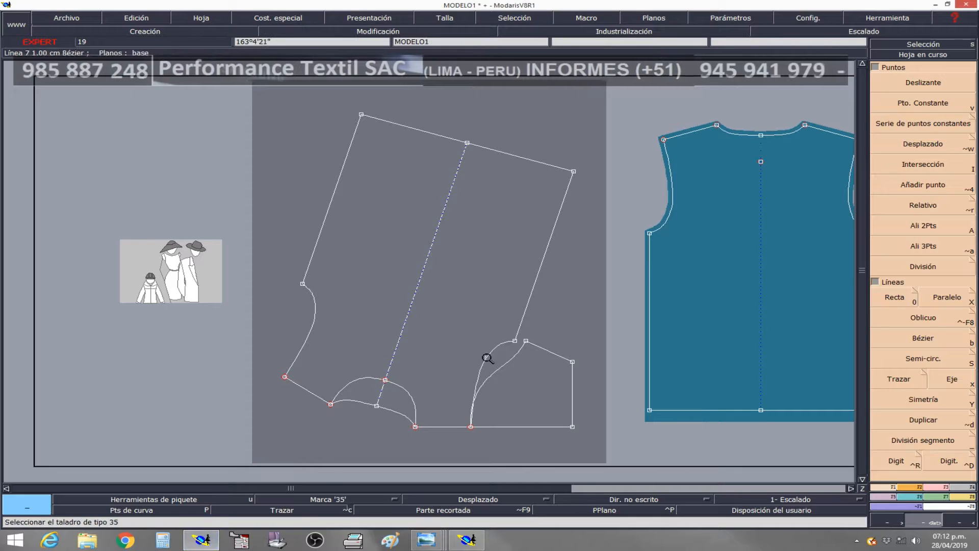
pyautogui.click(591, 443)
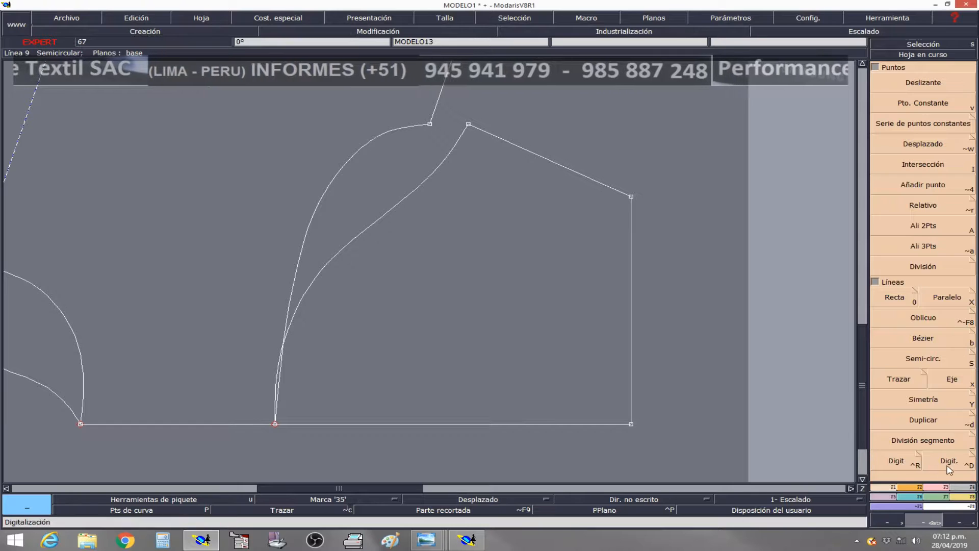
# Activate the Sin costura extraction, show its equivalent Extraer pieza in Modaris V7R1, and return to Modaris V8R1
pyautogui.click(963, 487)
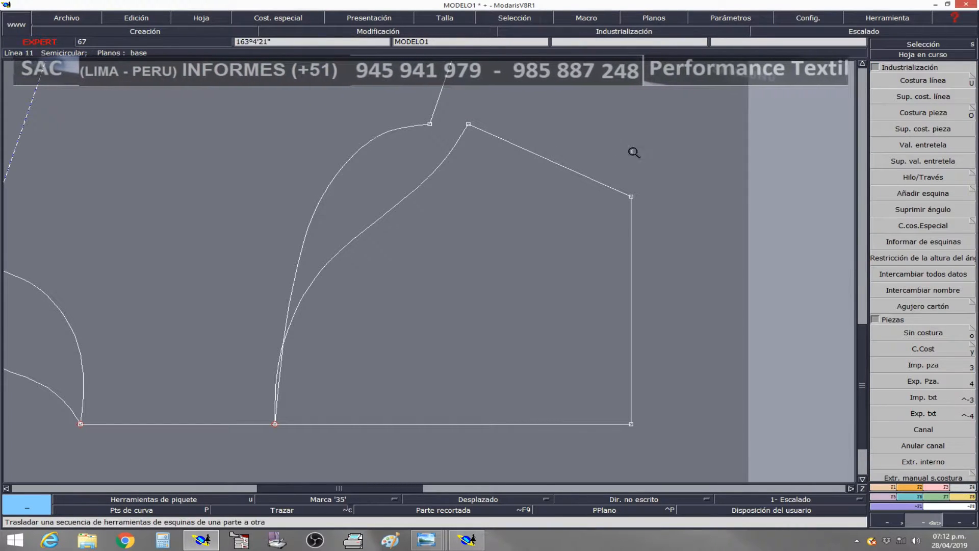
pyautogui.click(925, 335)
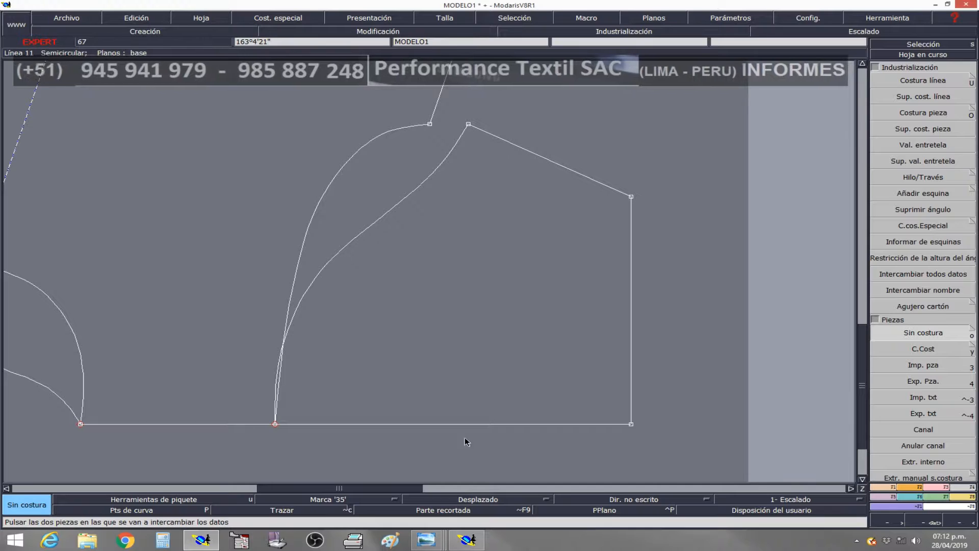
pyautogui.click(466, 540)
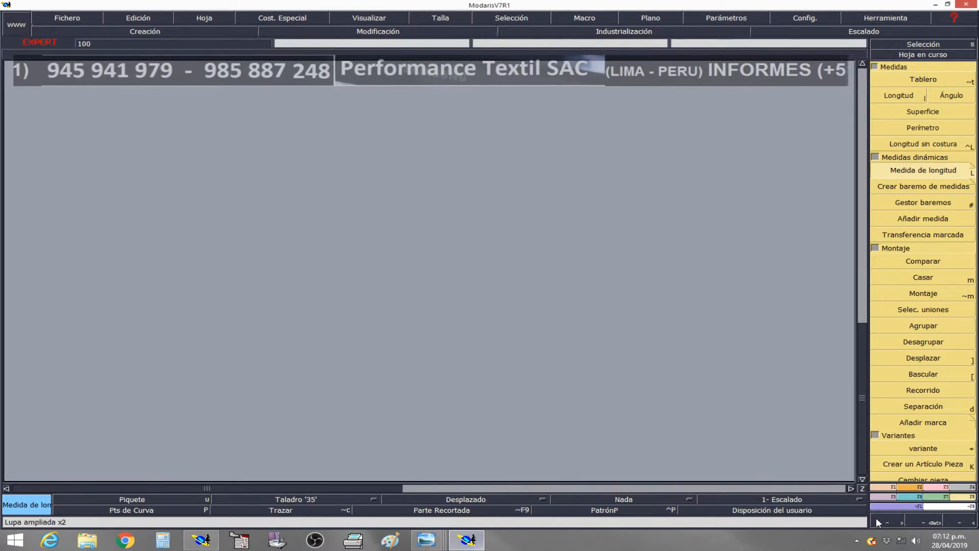
pyautogui.click(960, 487)
pyautogui.click(923, 334)
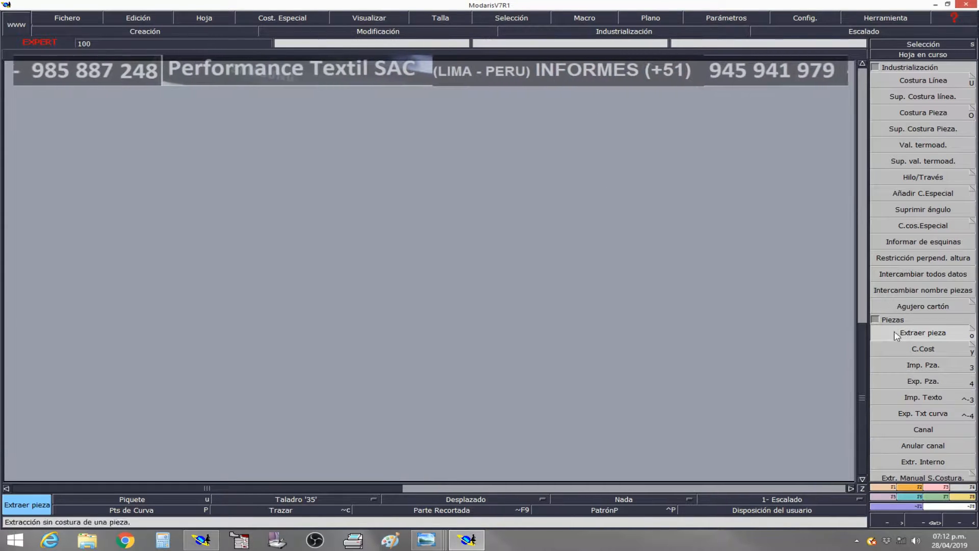
pyautogui.click(204, 540)
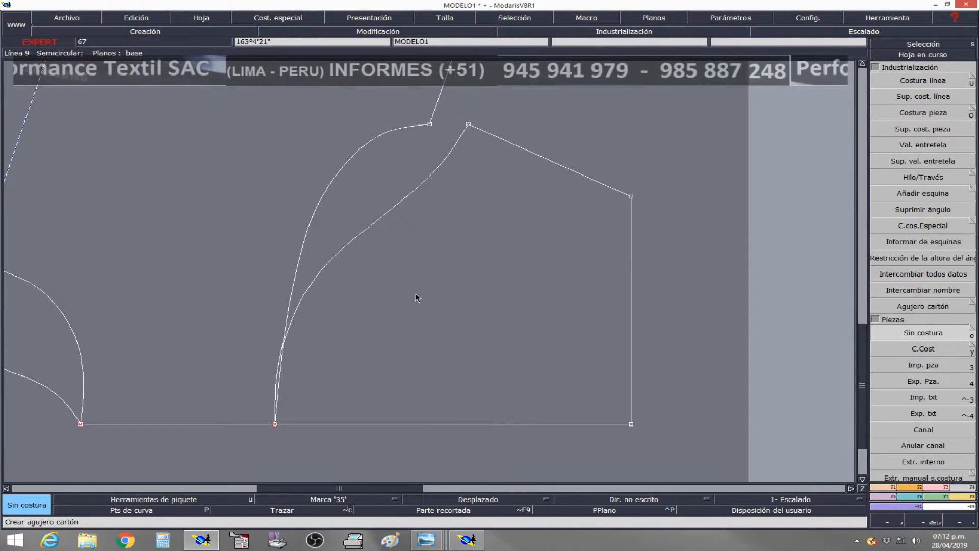
# Extract the sleeve without seams, including the thin area between the cap and armhole curves, and select the new piece's sheet
pyautogui.click(467, 258)
pyautogui.click(278, 376)
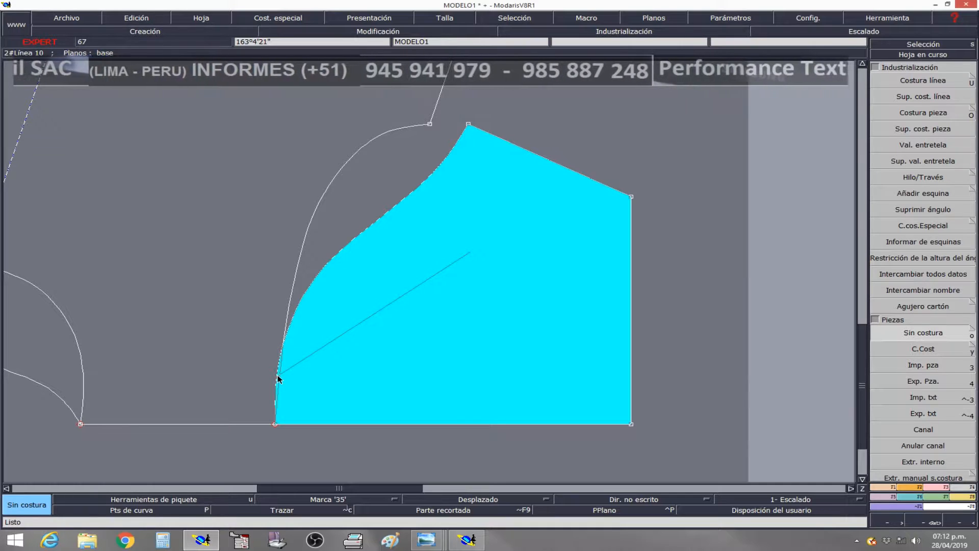
pyautogui.rightClick(454, 369)
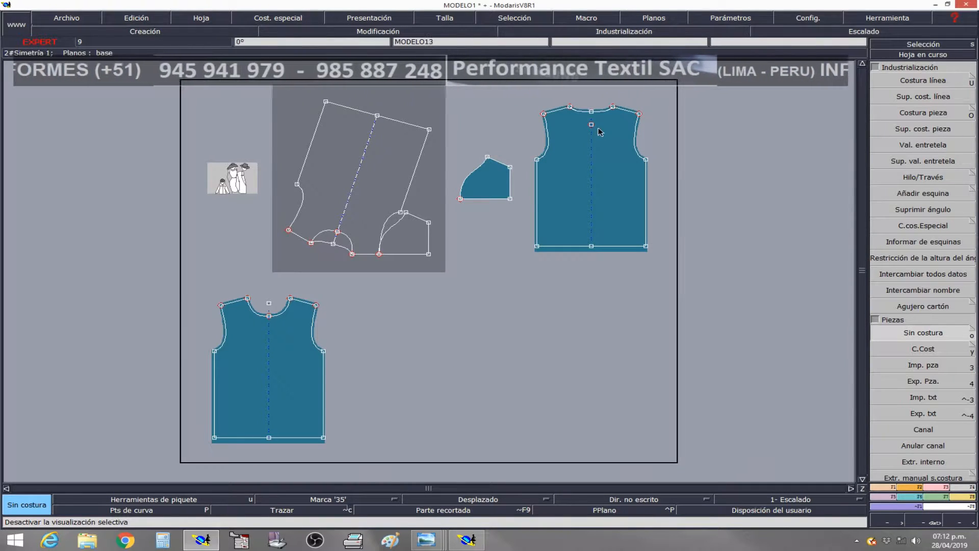
pyautogui.click(508, 199)
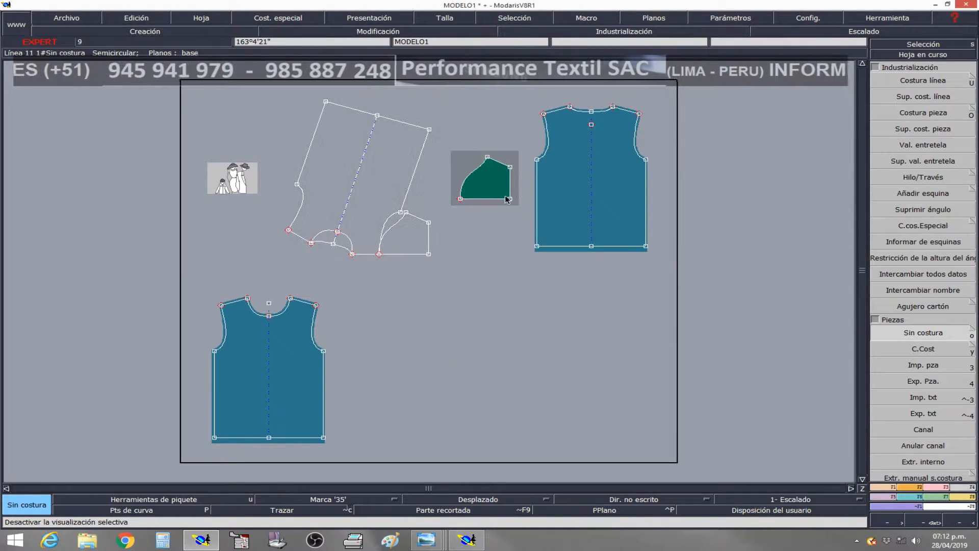
pyautogui.click(458, 167)
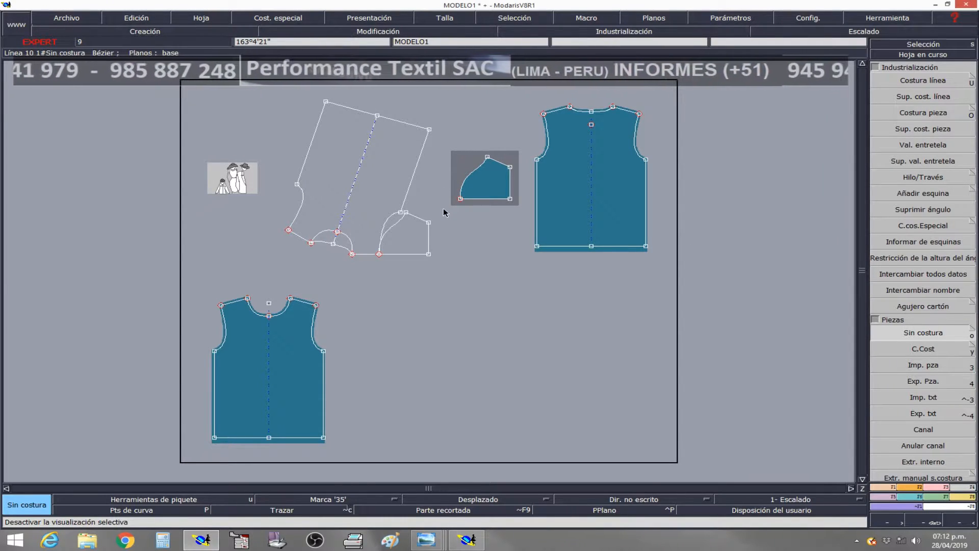
# Rotate the T-shirt base with Rotación de 2 puntos along its centre line so it stands vertical with the neckline at the top
pyautogui.press('pageup')
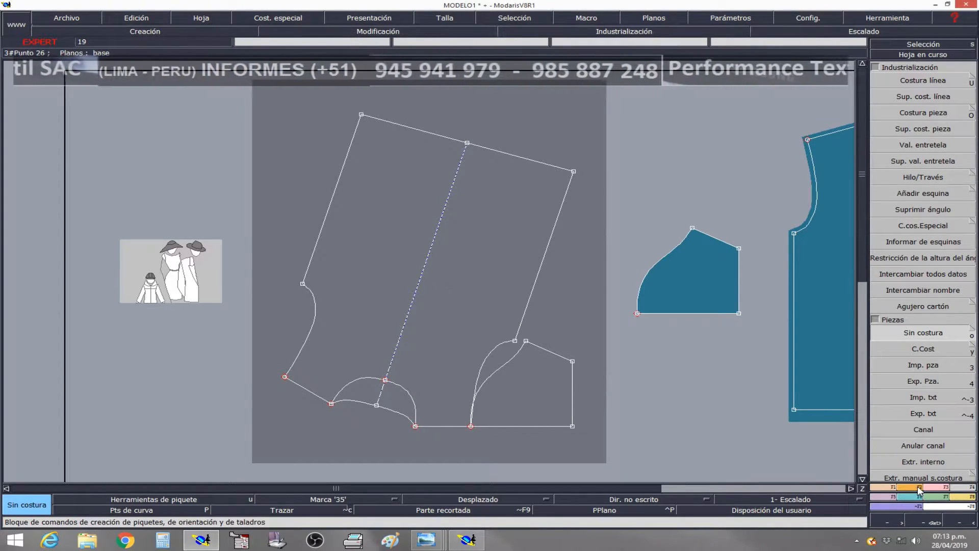
pyautogui.press('u')
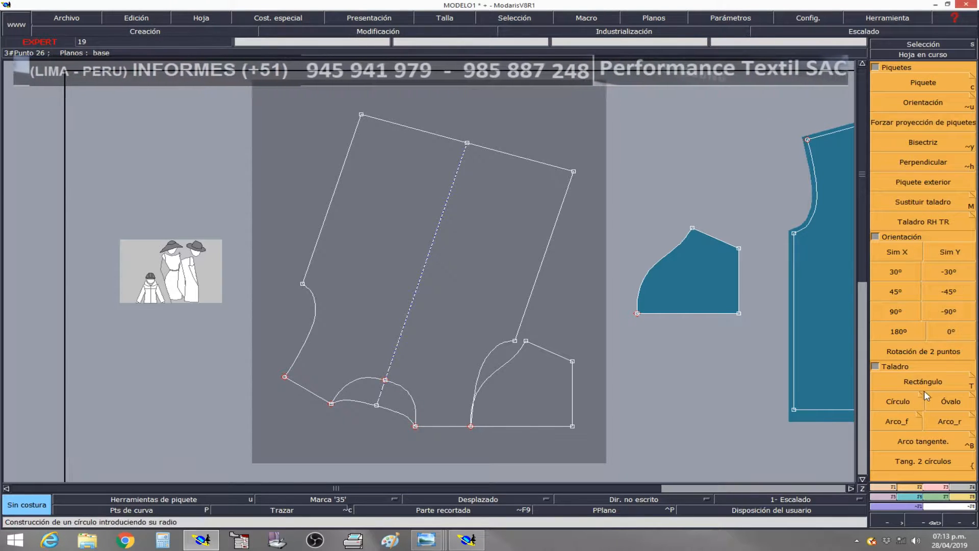
pyautogui.click(909, 349)
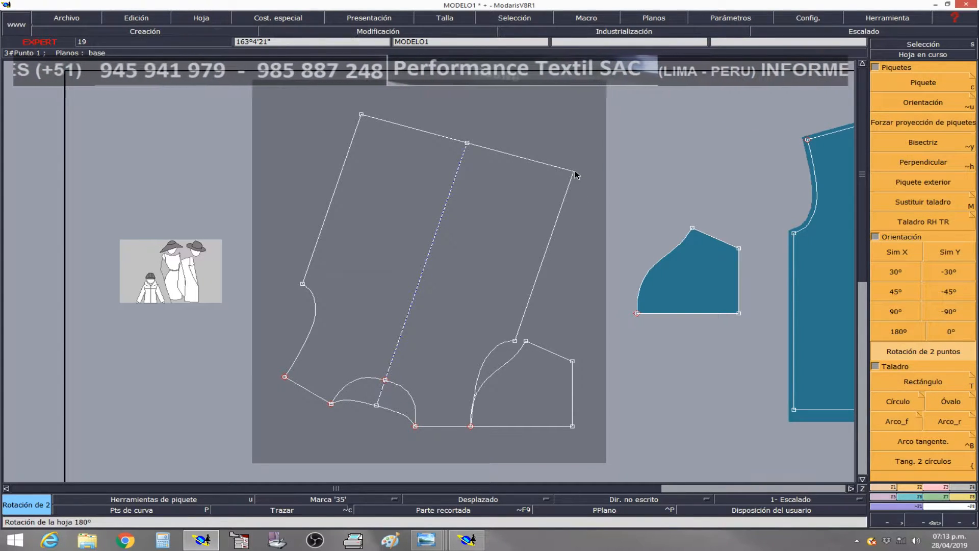
pyautogui.click(467, 144)
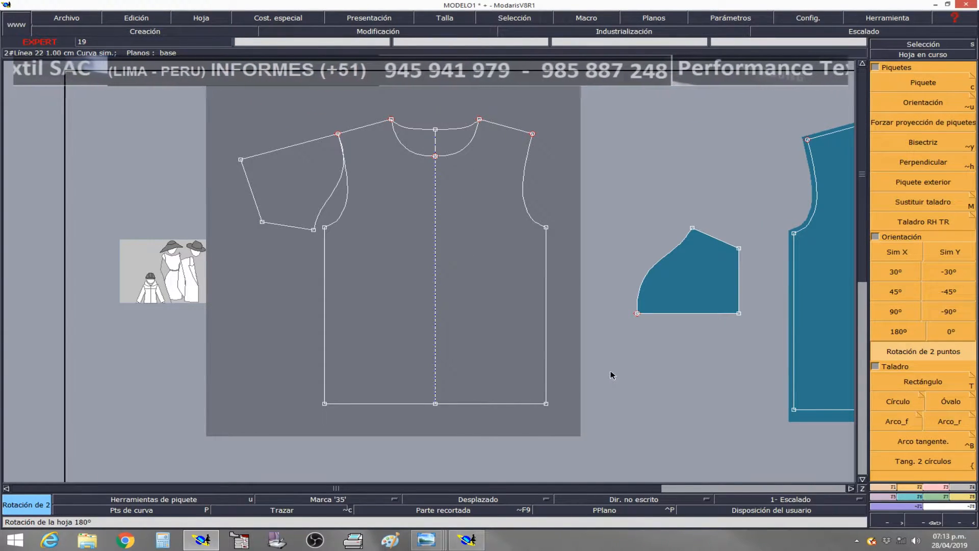
# Frame the extracted sleeve sheet, view the AVPAG REPAG keyboard picture in the Windows photo viewer, and return to Modaris V8R1
pyautogui.press('pagedown')
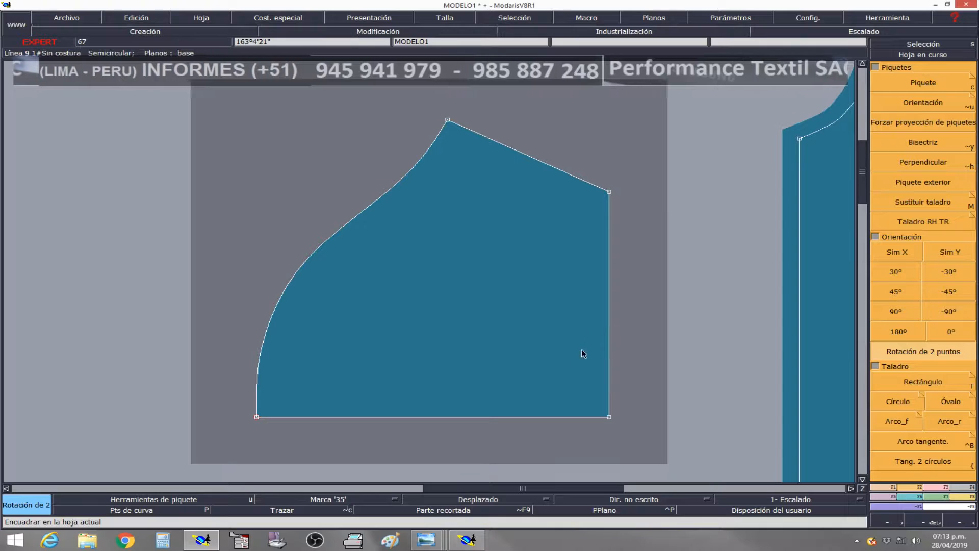
pyautogui.moveTo(426, 540)
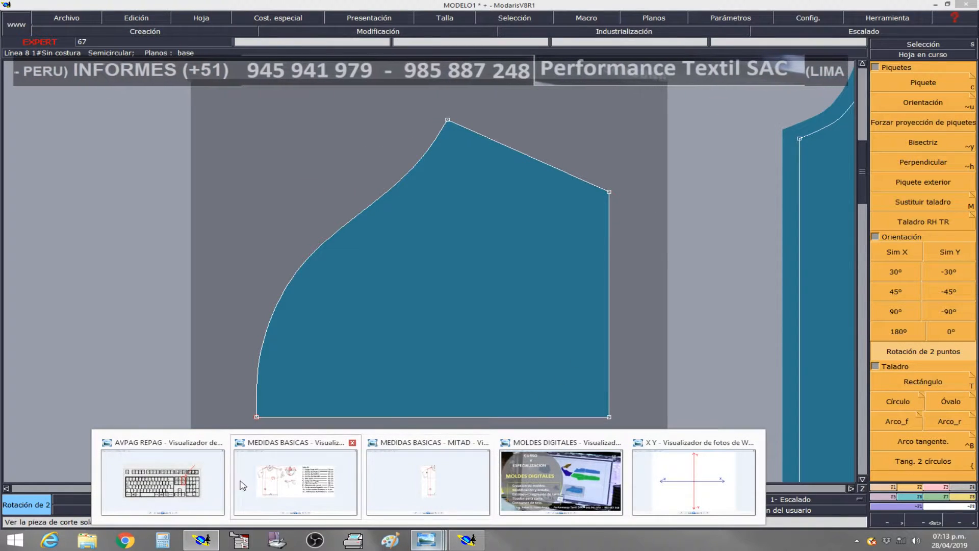
pyautogui.click(214, 482)
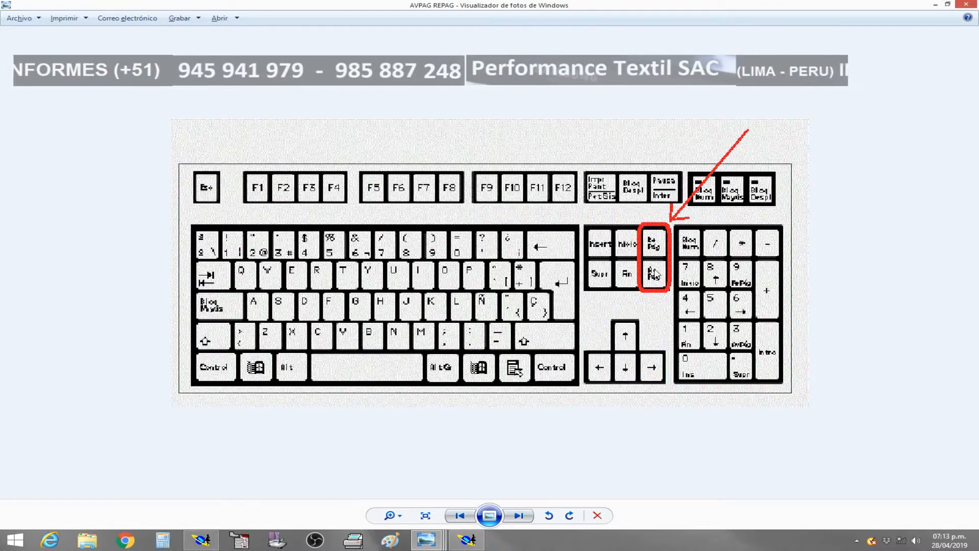
pyautogui.click(463, 542)
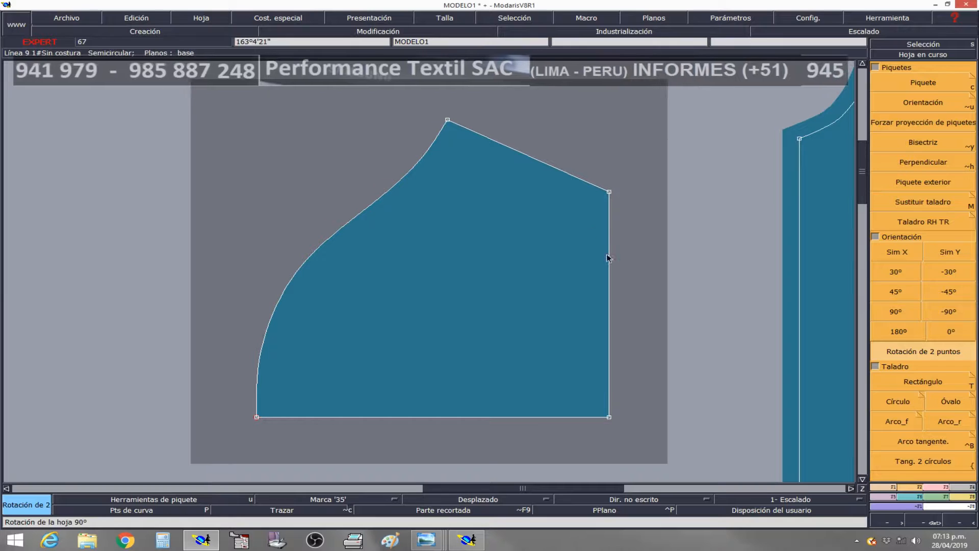
pyautogui.click(967, 490)
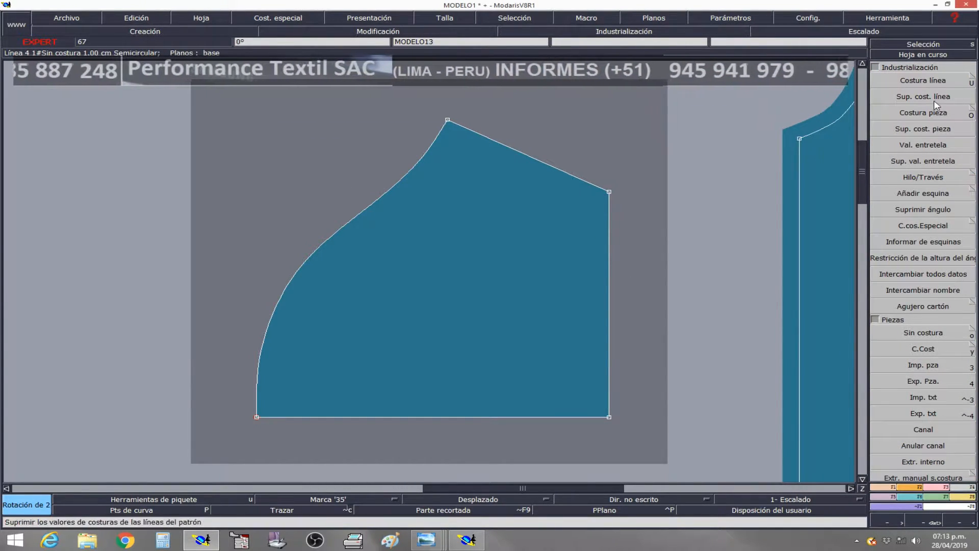
pyautogui.click(929, 82)
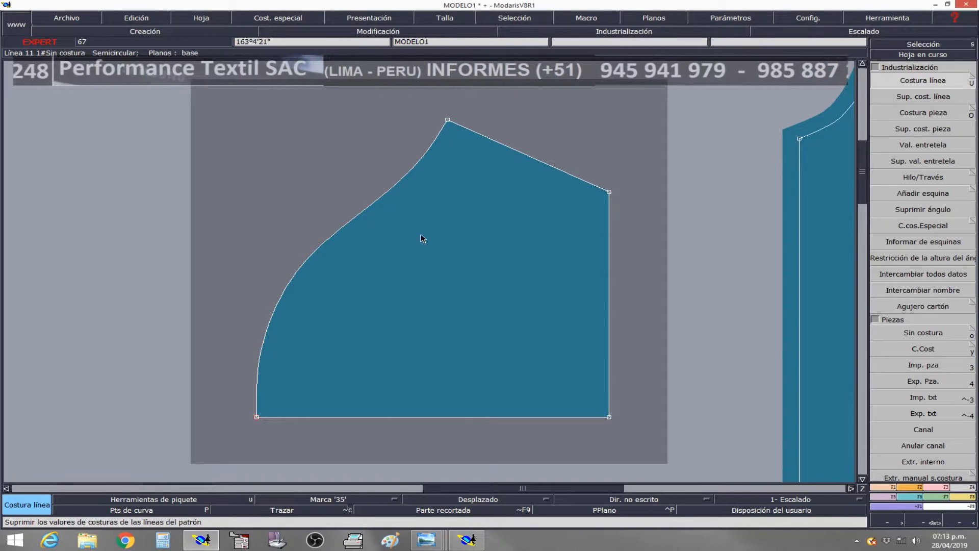
pyautogui.click(893, 488)
pyautogui.click(894, 299)
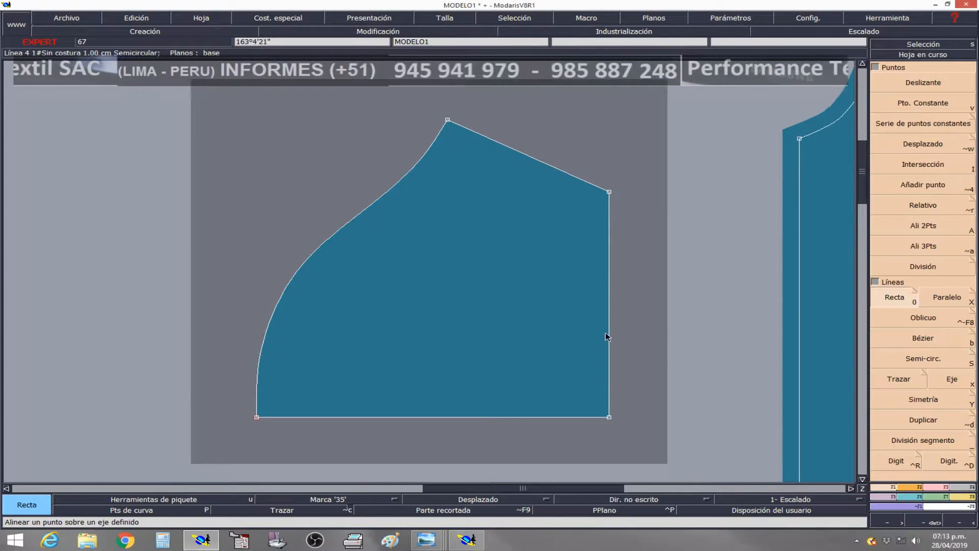
pyautogui.press('pagedown')
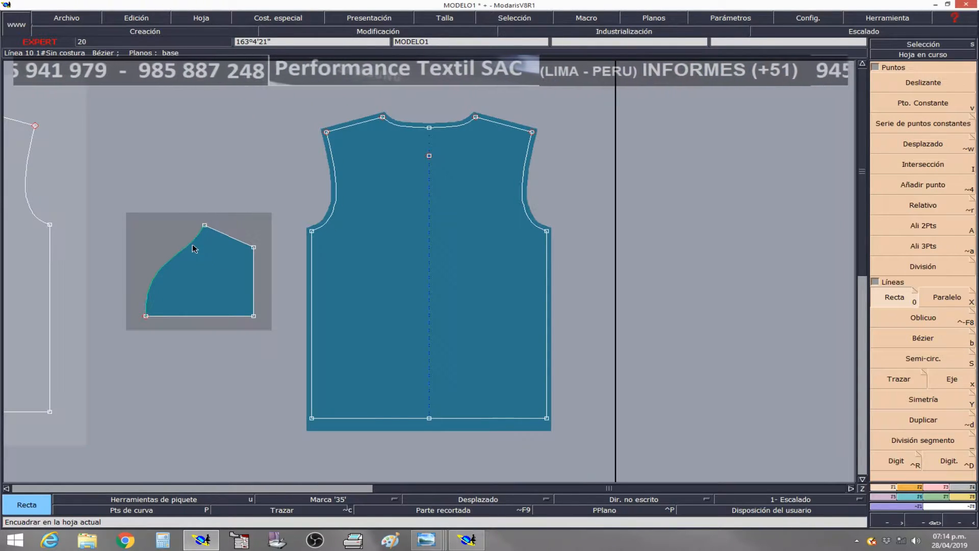
pyautogui.press('Home')
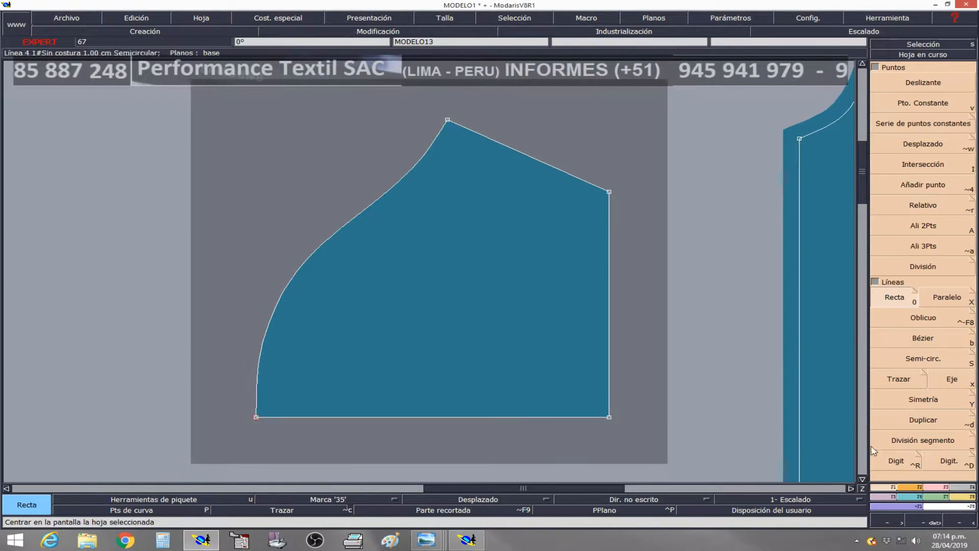
# Add a 1 cm seam allowance, start and end, to the sleeve cap curve with Costura línea
pyautogui.click(960, 488)
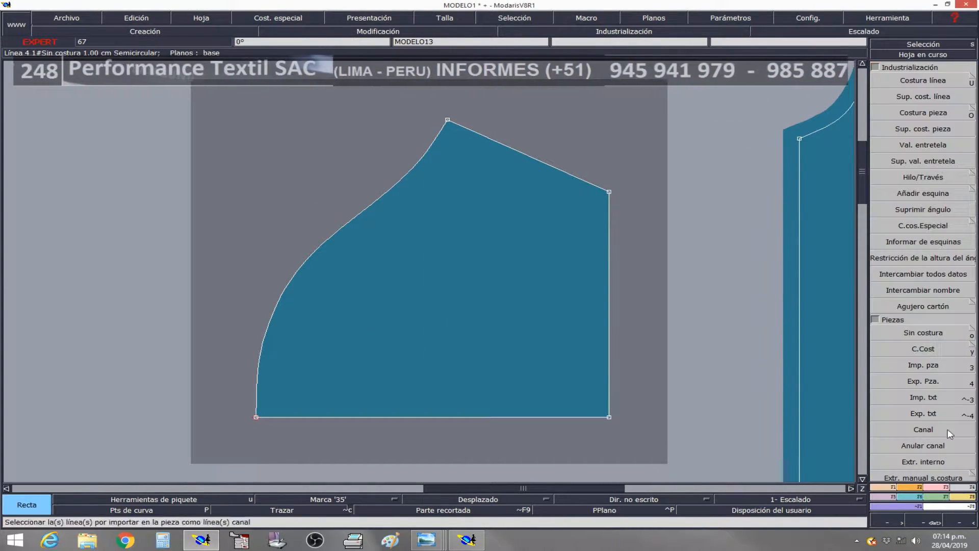
pyautogui.click(924, 80)
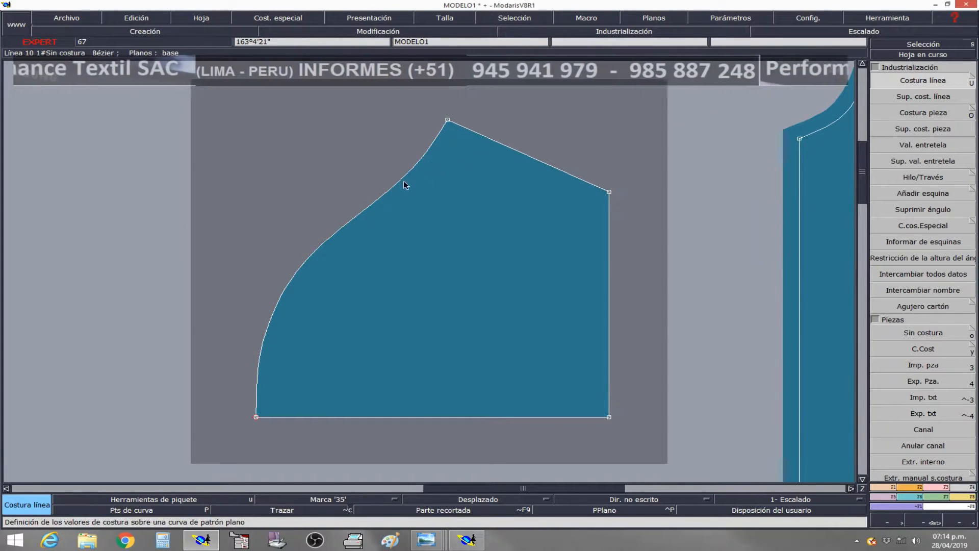
pyautogui.click(332, 240)
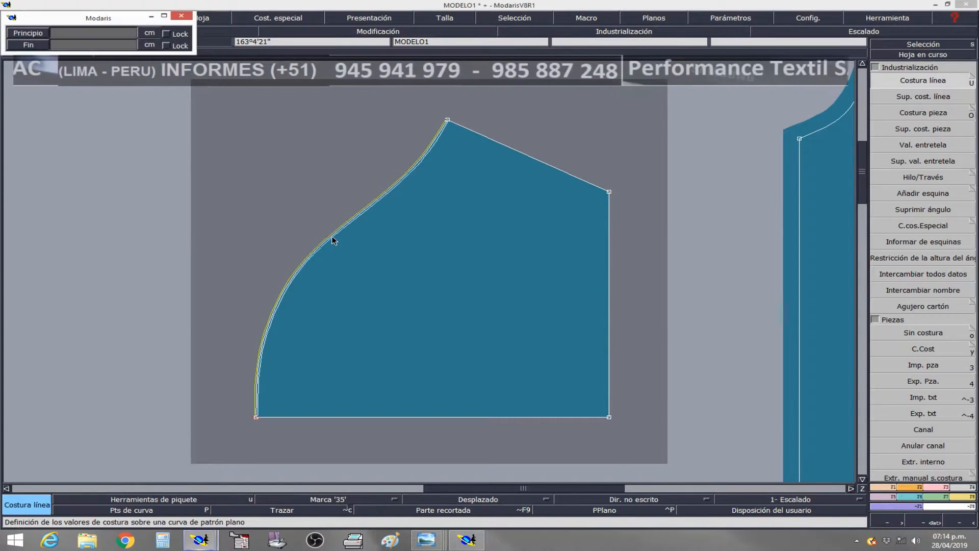
pyautogui.click(69, 32)
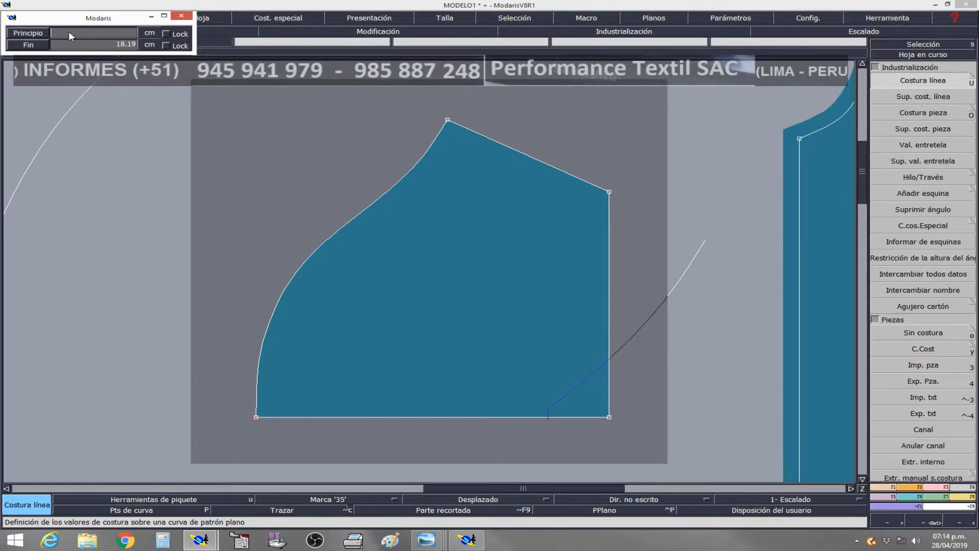
pyautogui.write('1')
pyautogui.press('Down')
pyautogui.write('1')
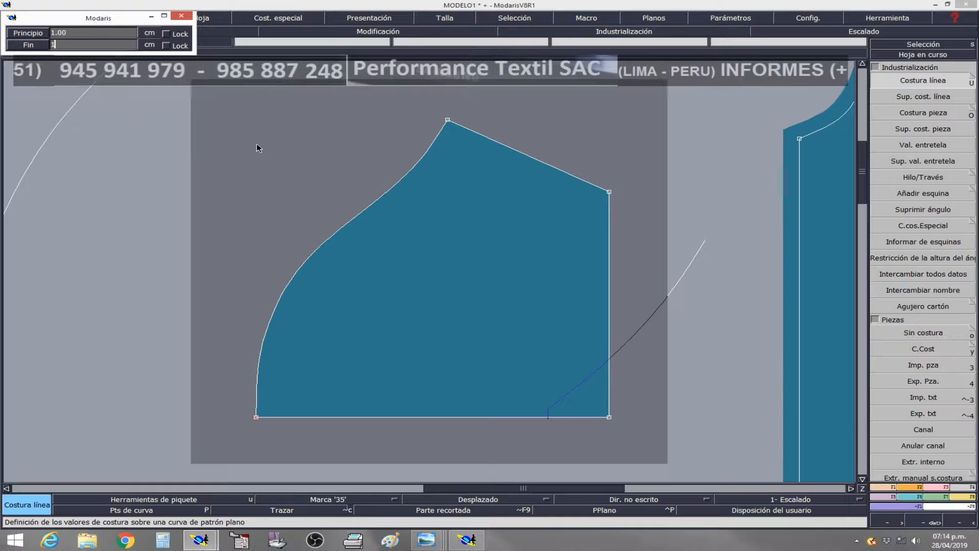
pyautogui.press('Return')
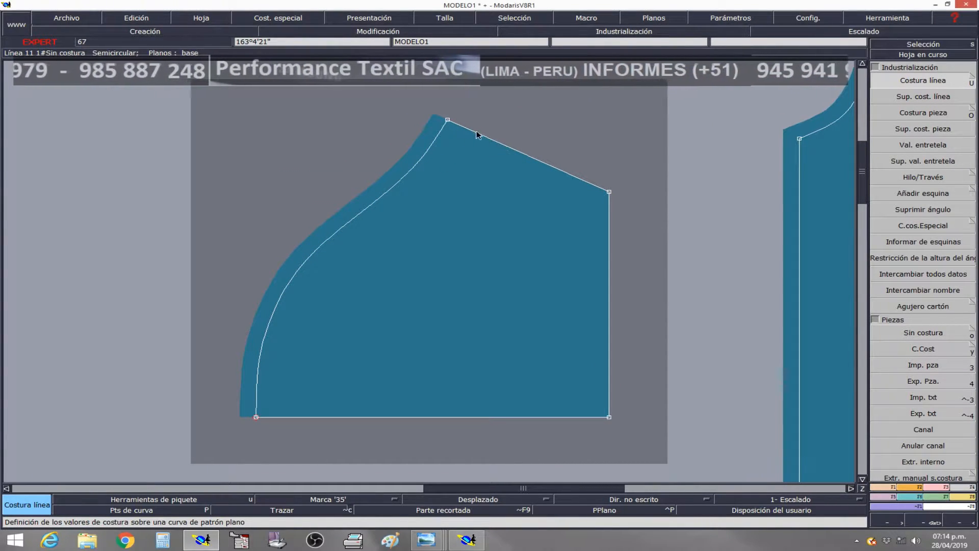
# Add a 1 cm seam allowance, start and end, to the slanted underarm line of the sleeve
pyautogui.click(520, 152)
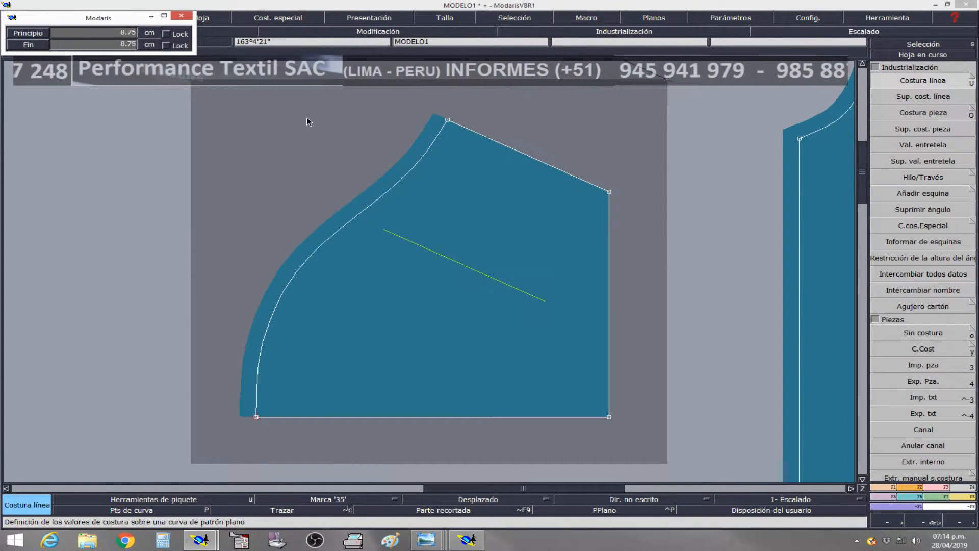
pyautogui.click(73, 35)
pyautogui.press('Return')
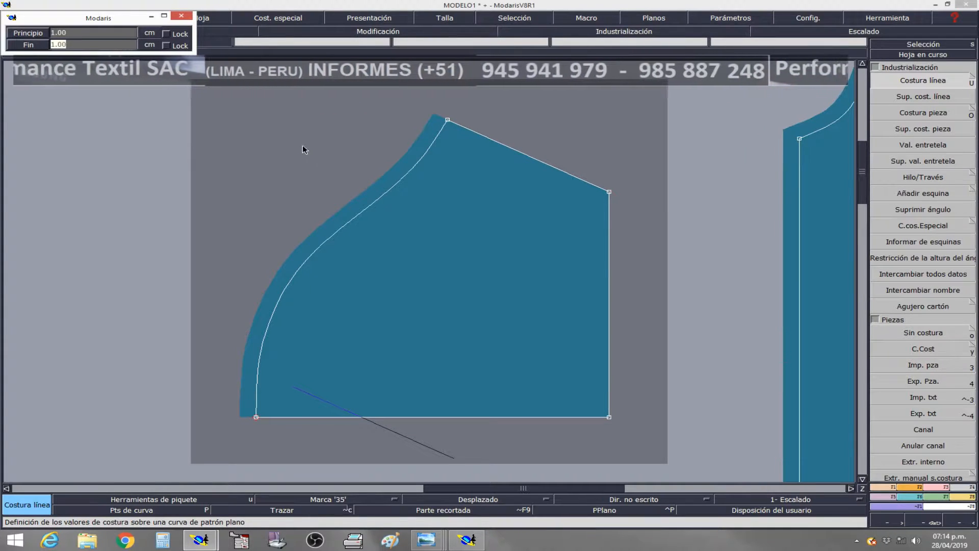
pyautogui.press('Return')
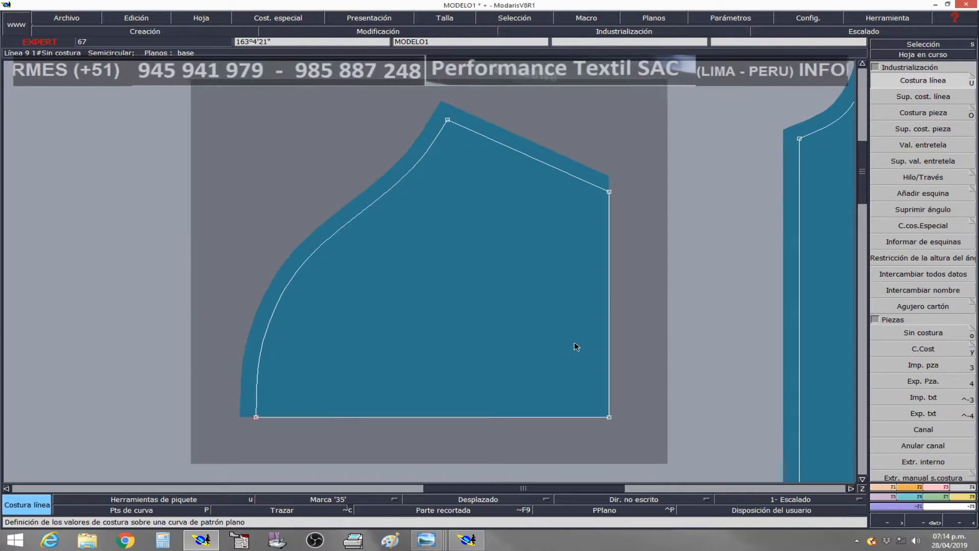
# Check the hem allowance of the adjacent body piece with a trial Paralelo line, undo that line, and return to the sleeve sheet
pyautogui.press('pagedown')
pyautogui.press('Return')
pyautogui.moveTo(356, 367); pyautogui.dragTo(645, 459)
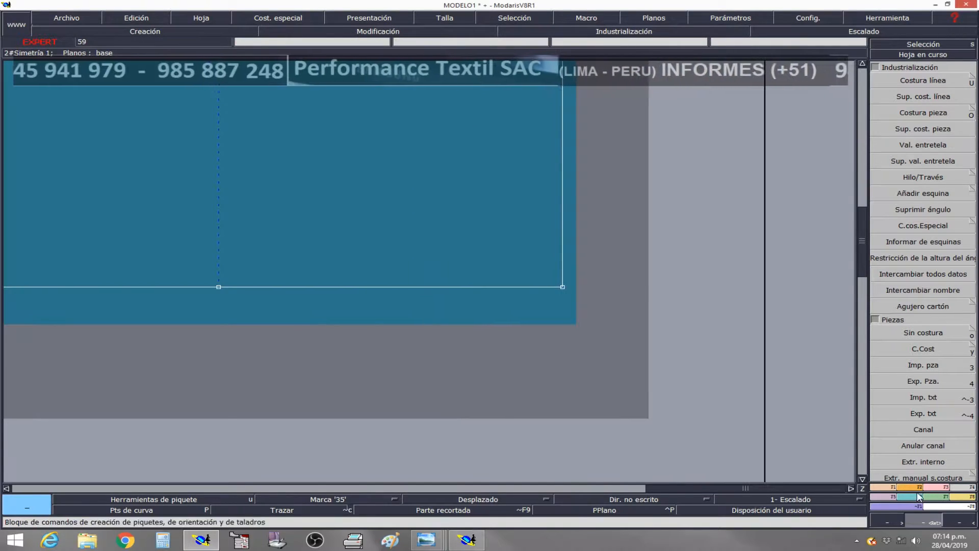
pyautogui.click(889, 488)
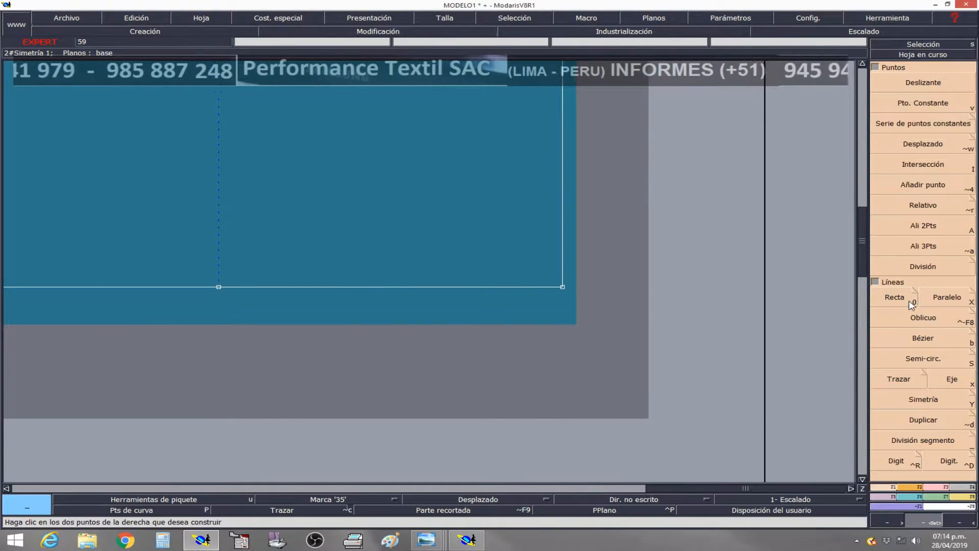
pyautogui.click(947, 297)
pyautogui.click(523, 287)
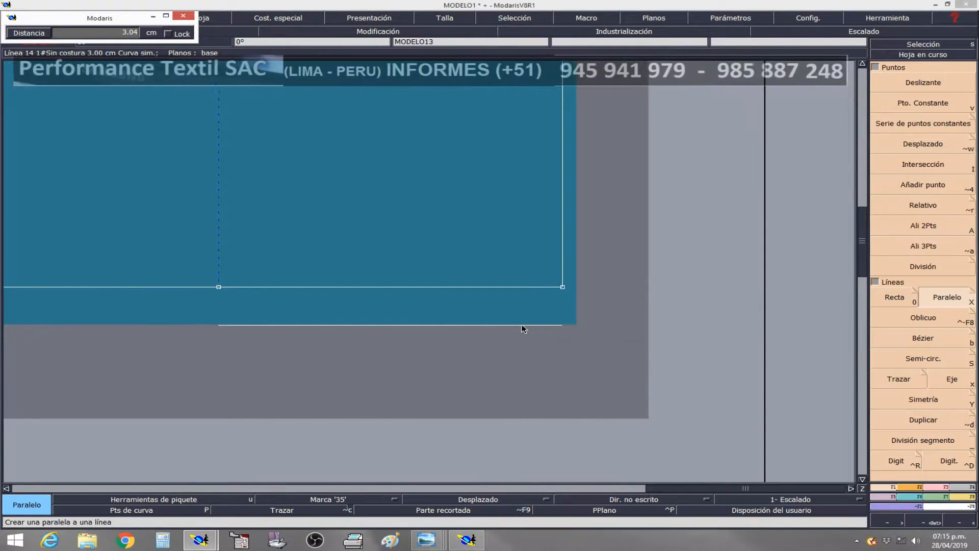
pyautogui.click(524, 329)
pyautogui.hotkey('ctrl', 'z')
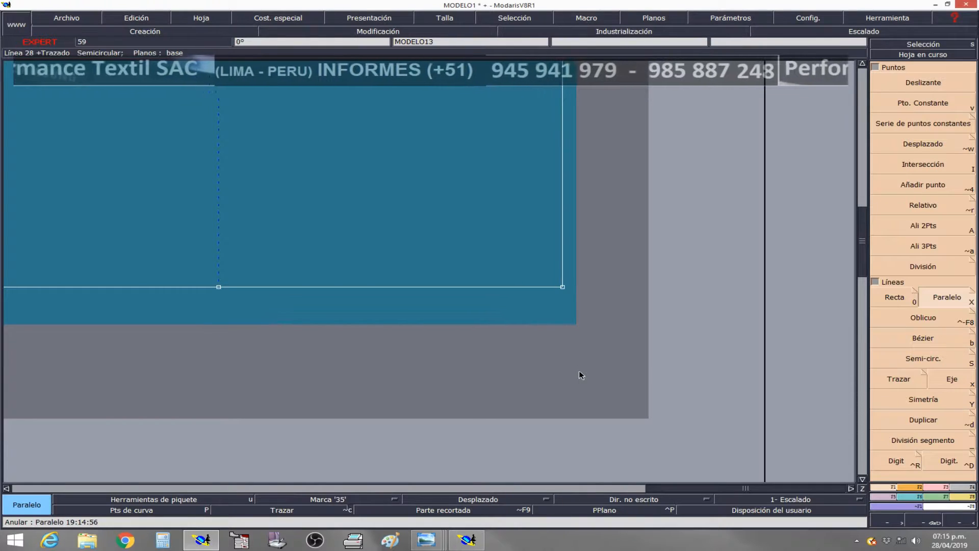
pyautogui.press('Home')
pyautogui.press('pageup')
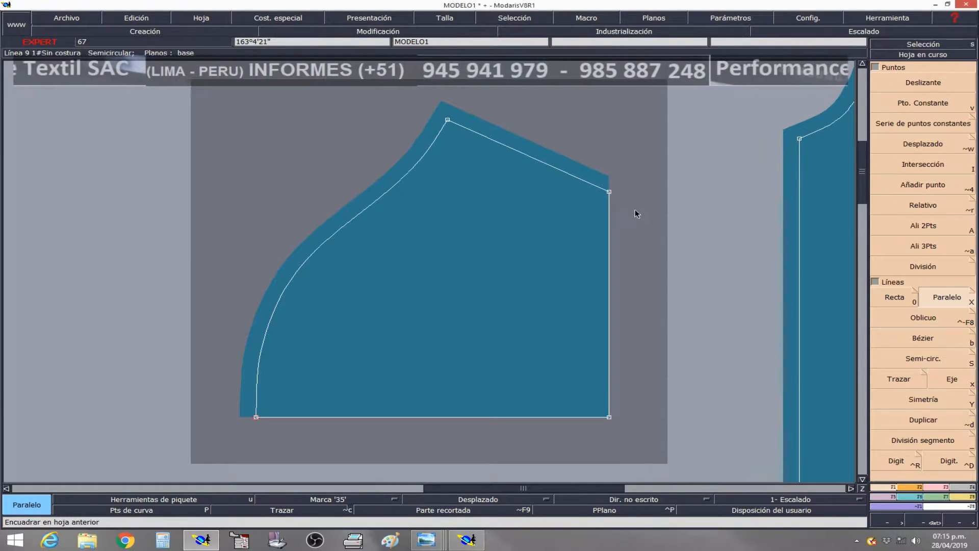
# Add a 3 cm hem allowance, start and end, to the vertical cuff line of the sleeve with Costura línea
pyautogui.click(962, 490)
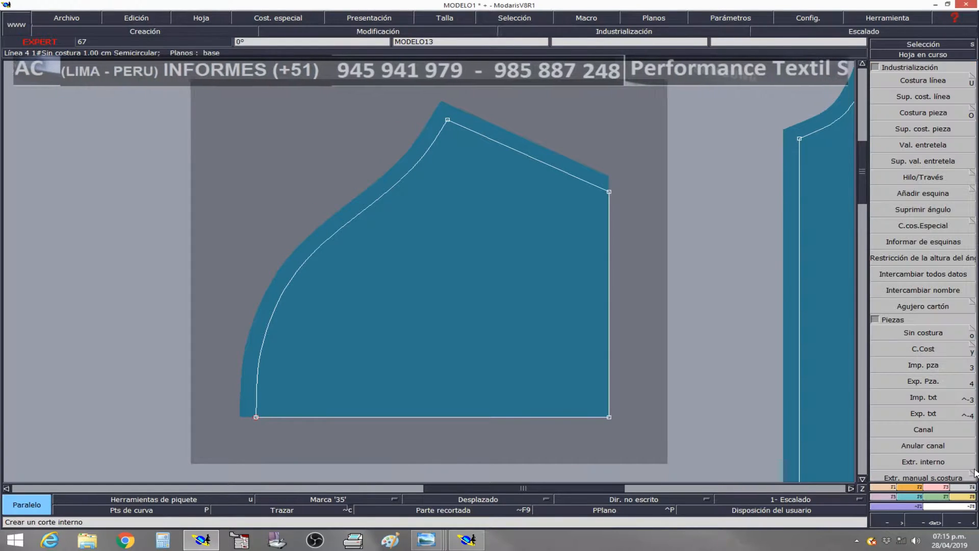
pyautogui.click(920, 82)
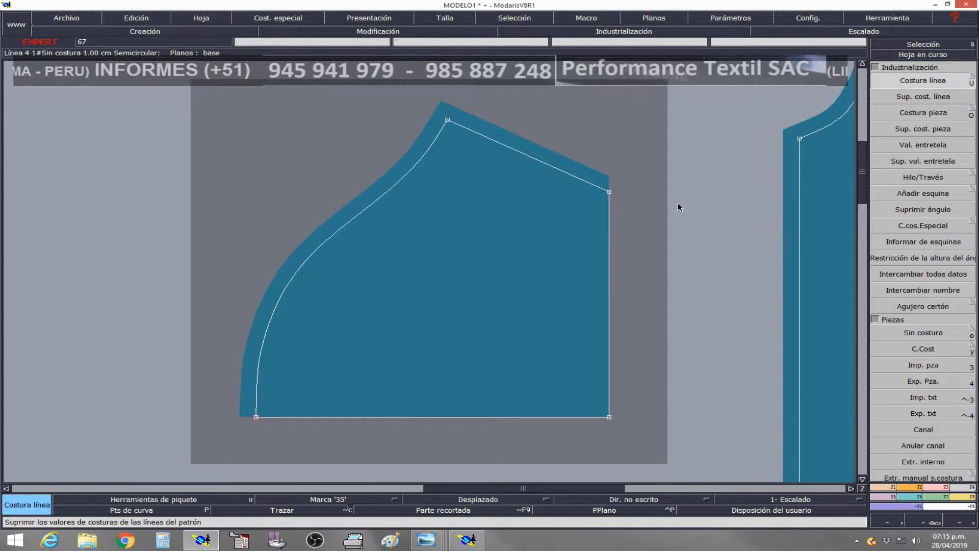
pyautogui.click(609, 254)
pyautogui.write('3')
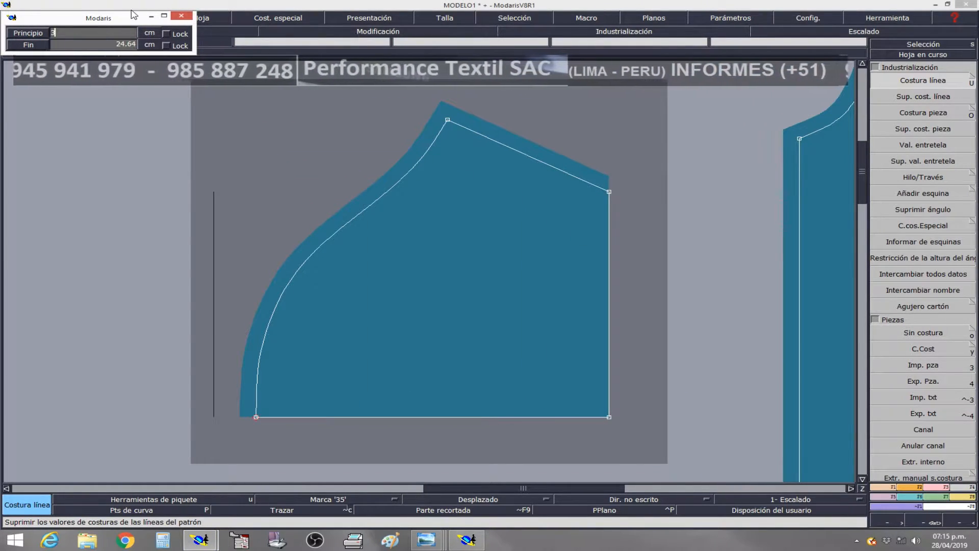
pyautogui.click(84, 47)
pyautogui.write('3')
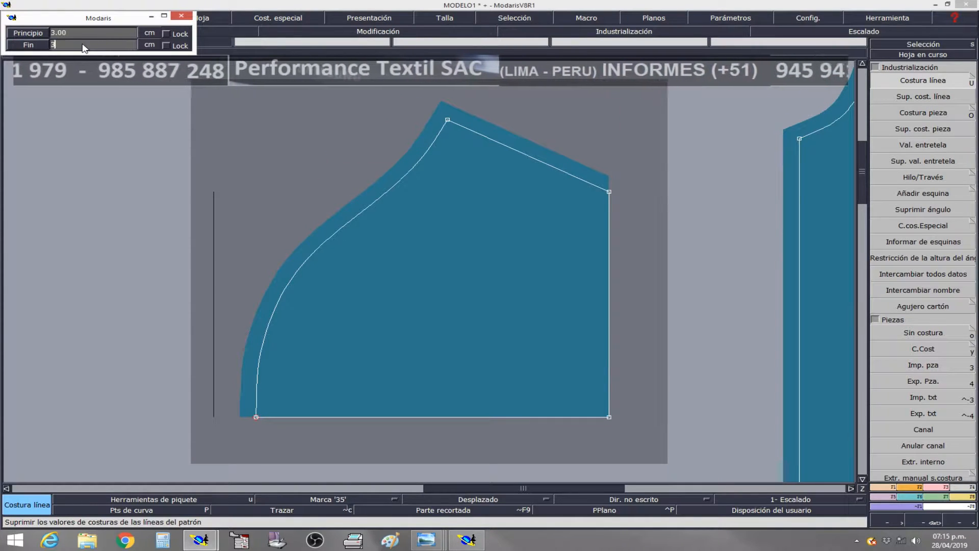
pyautogui.press('Return')
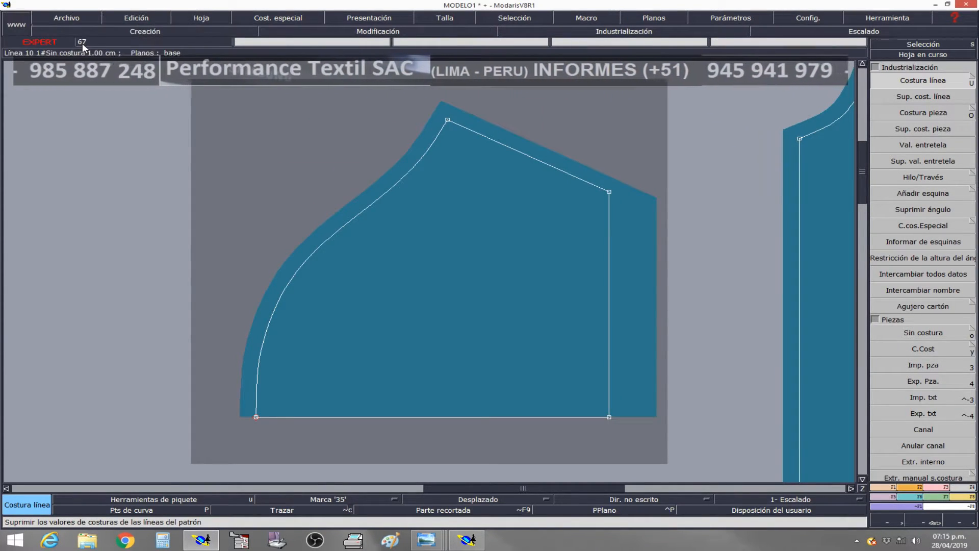
# Select the sleeve piece with the Selección tool
pyautogui.click(546, 258)
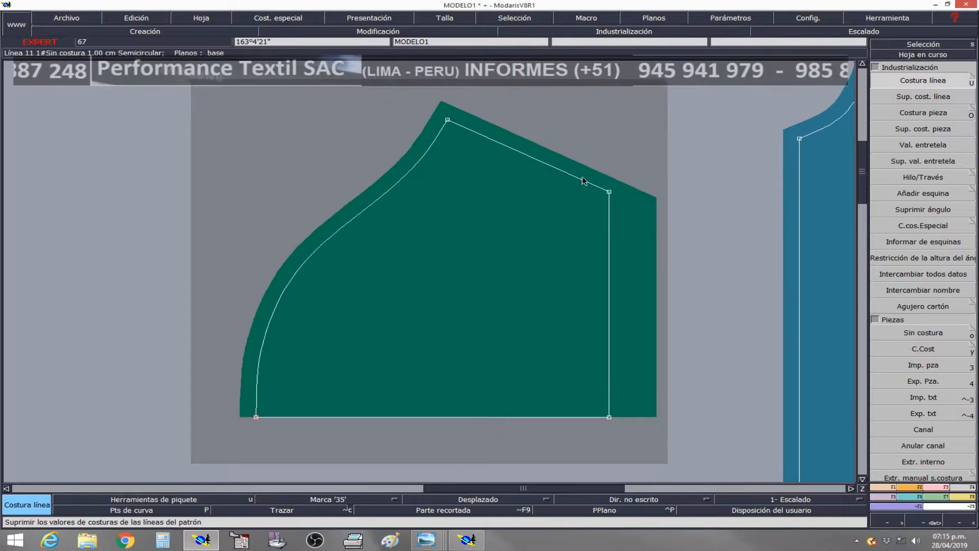
pyautogui.click(504, 188)
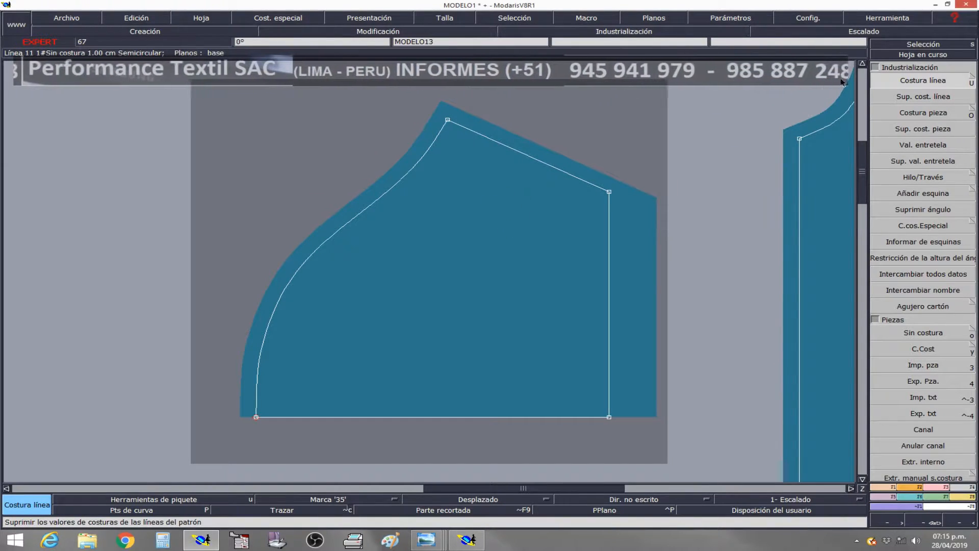
pyautogui.click(887, 46)
pyautogui.click(543, 212)
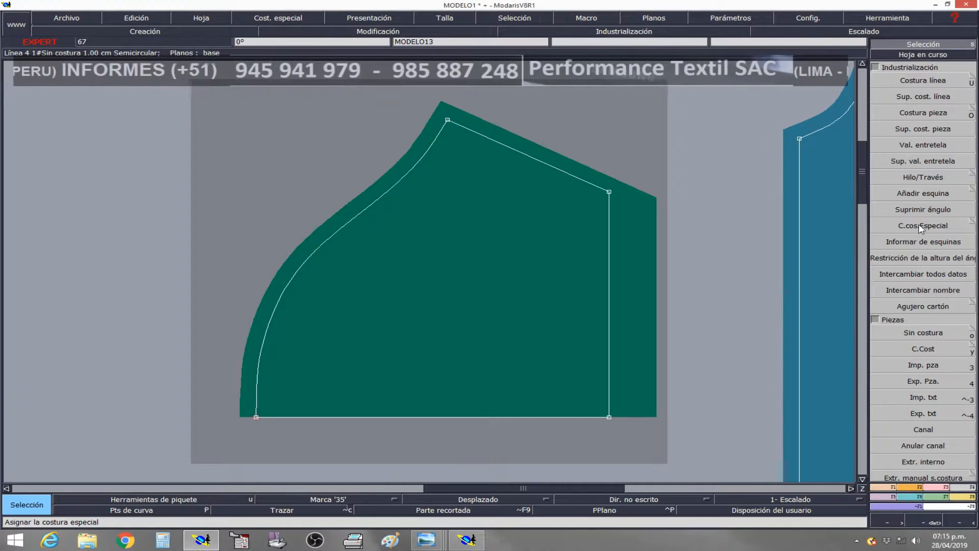
# Activate C.cos.Especial, switch to ModarisV7R1 to check the same command there, and return to the sleeve in ModarisV8R1
pyautogui.click(909, 226)
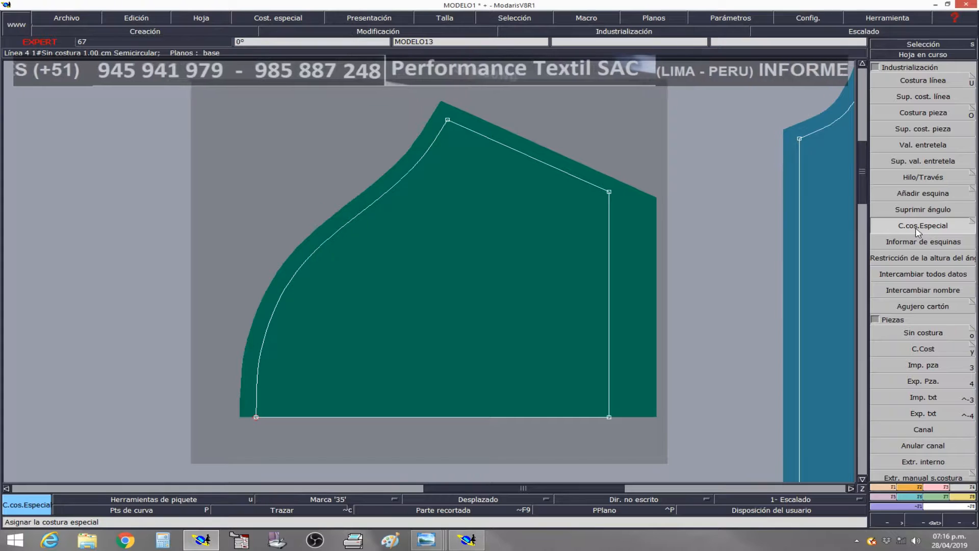
pyautogui.click(481, 545)
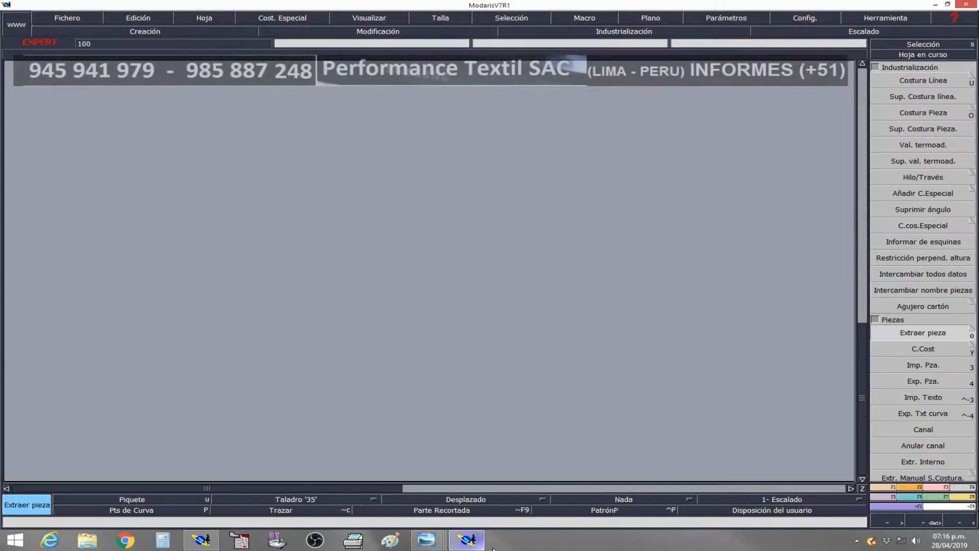
pyautogui.click(918, 228)
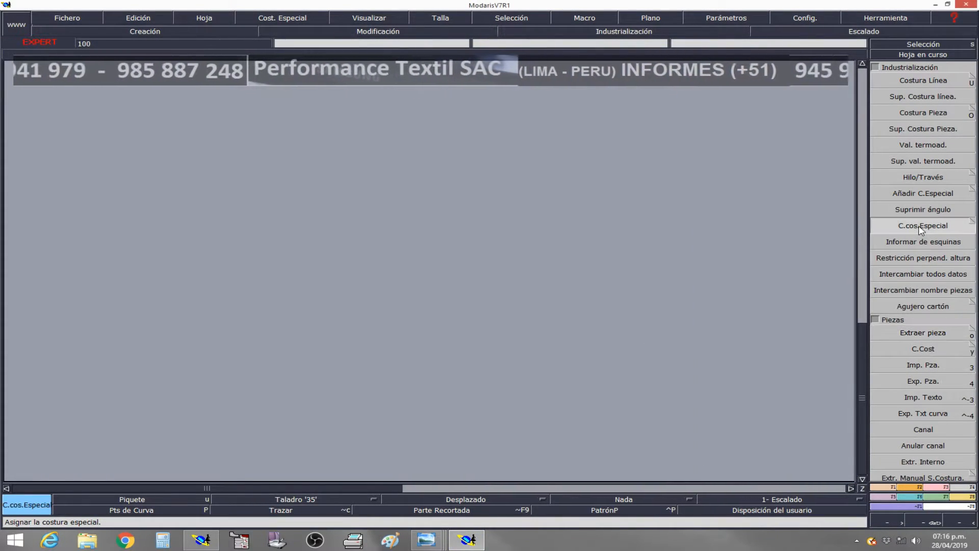
pyautogui.click(217, 541)
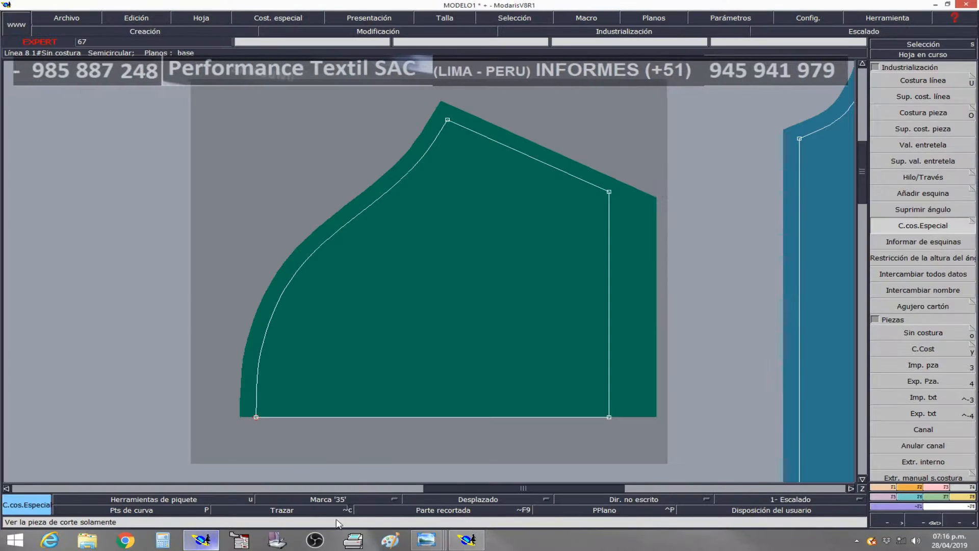
# Try a Simetría precedente special corner where the sleeve's underarm line meets the cuff, and replace it with Simetría siguiente
pyautogui.click(972, 223)
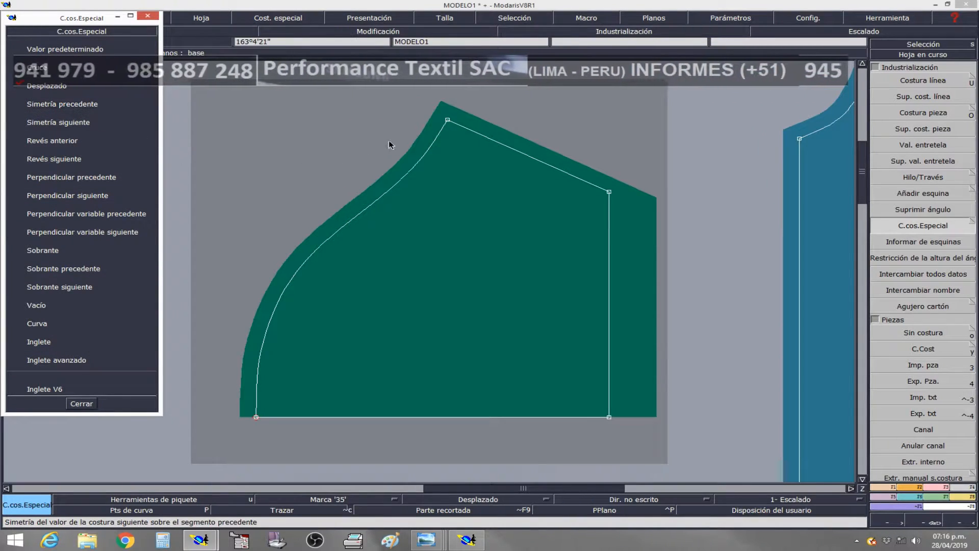
pyautogui.click(62, 103)
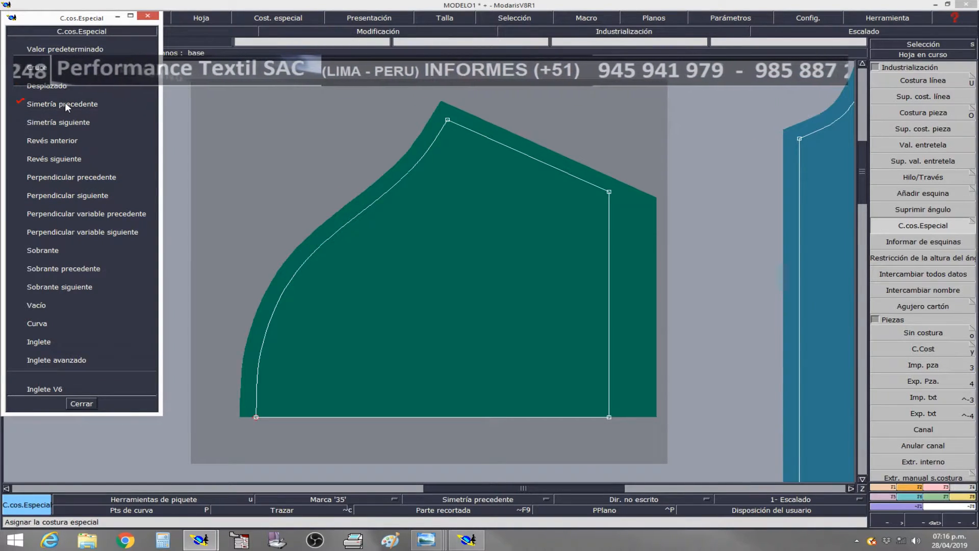
pyautogui.click(626, 206)
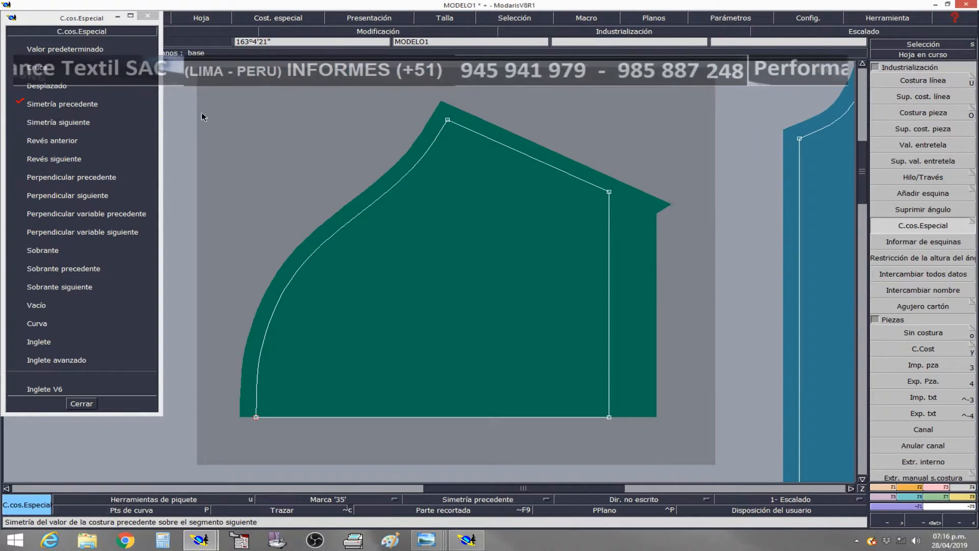
pyautogui.click(84, 120)
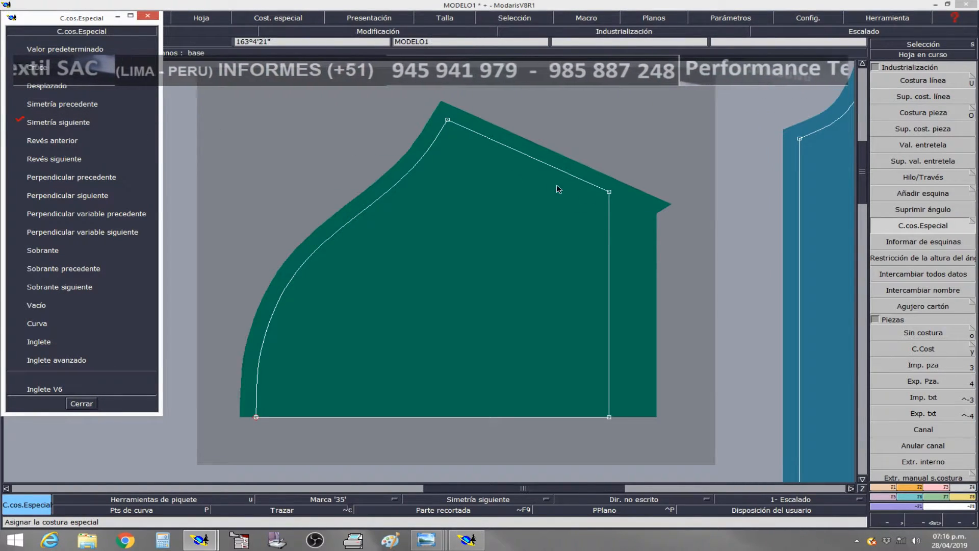
pyautogui.click(650, 212)
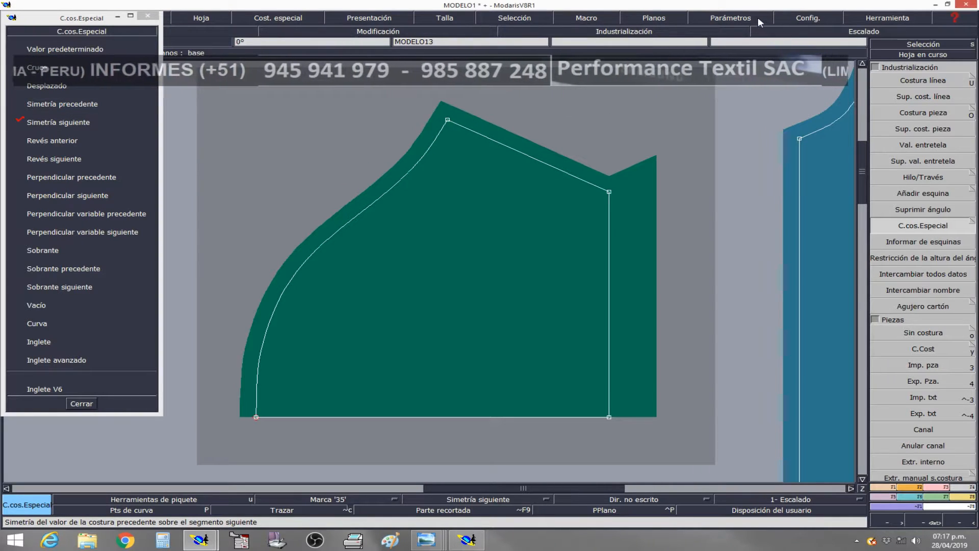
# View the special corner types as icons, restore the text labels, and close the C.cos.Especial options
pyautogui.click(781, 18)
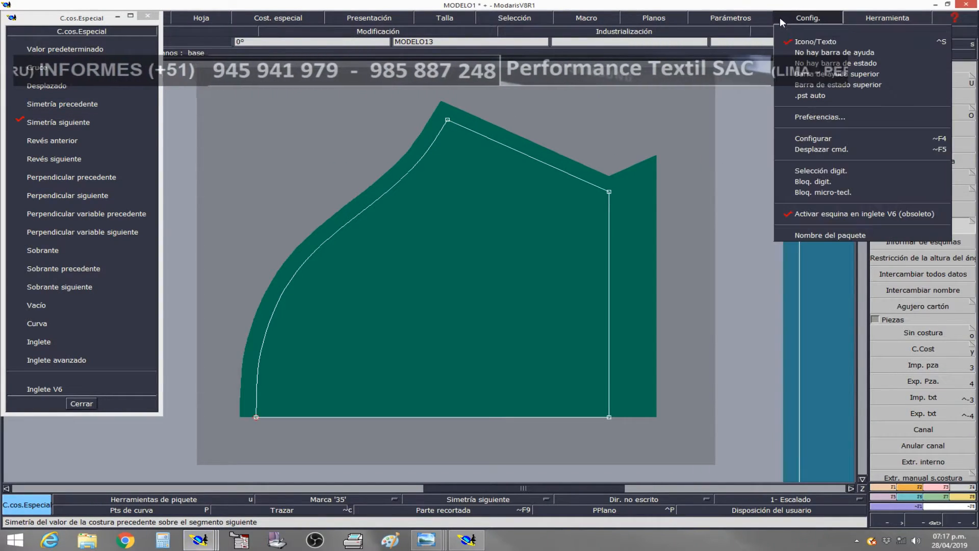
pyautogui.click(799, 43)
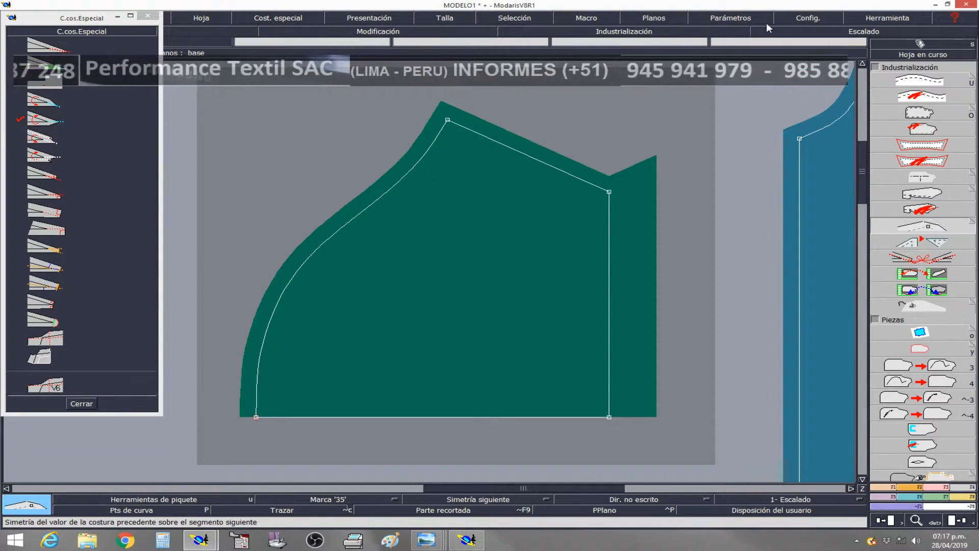
pyautogui.click(812, 22)
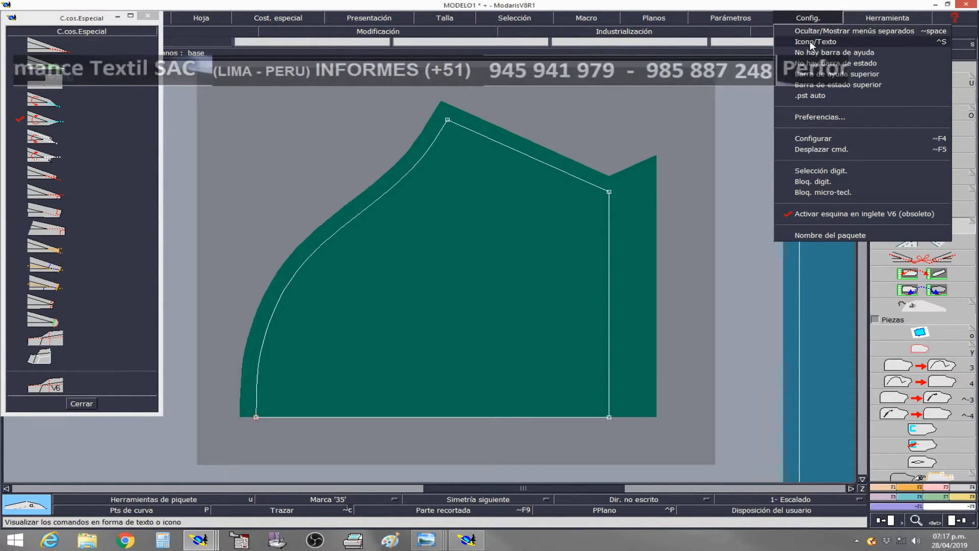
pyautogui.click(812, 42)
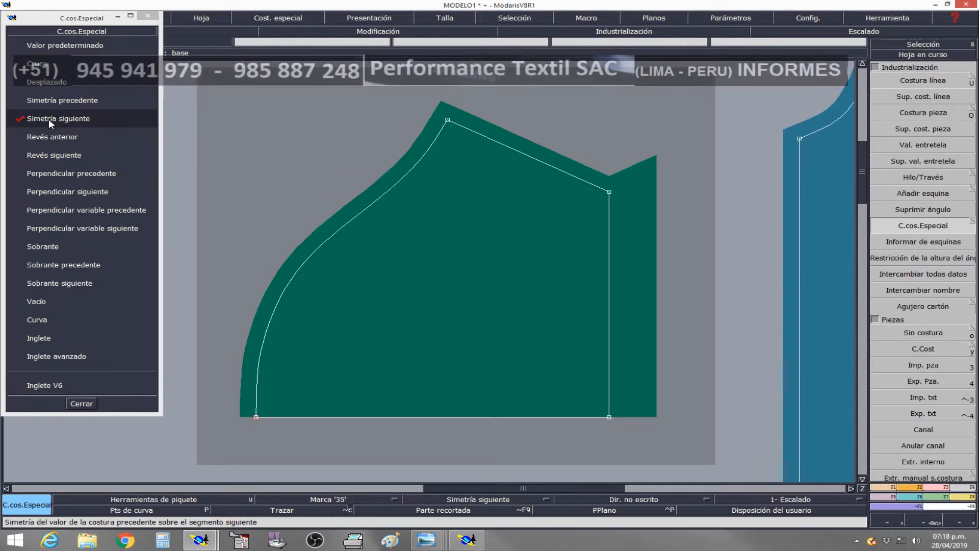
pyautogui.click(81, 403)
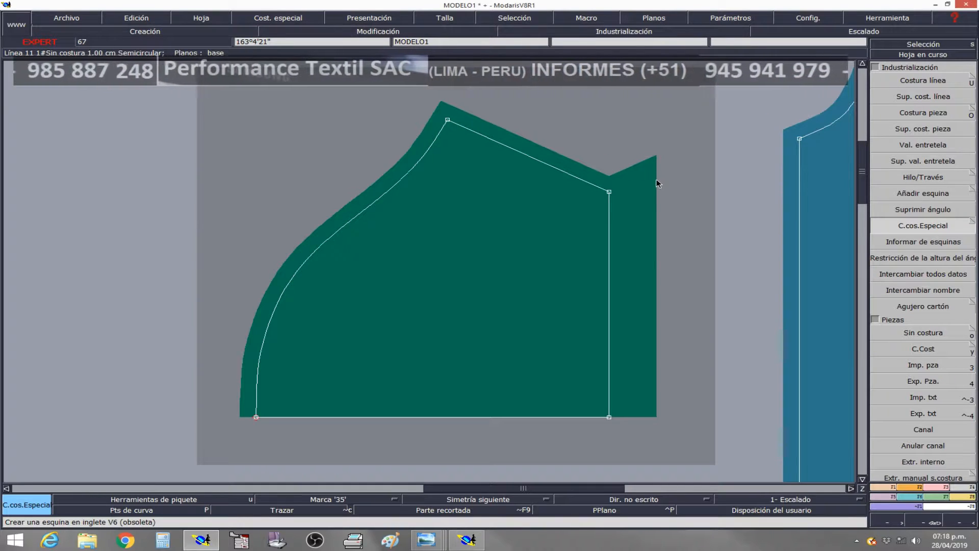
# Activate Sim. 2Pts and look up its ModarisV7R1 counterpart, Lomo 2pt., in that version's window
pyautogui.click(890, 498)
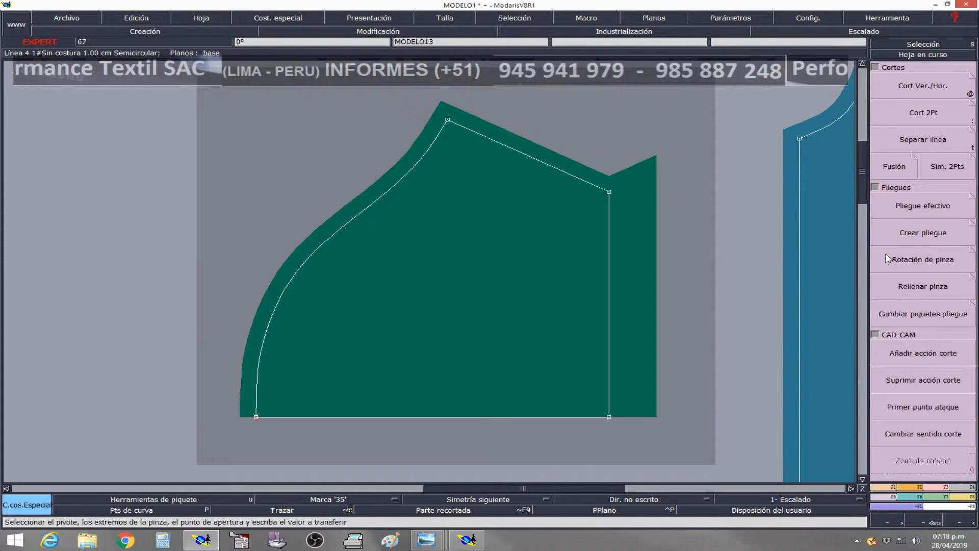
pyautogui.click(948, 168)
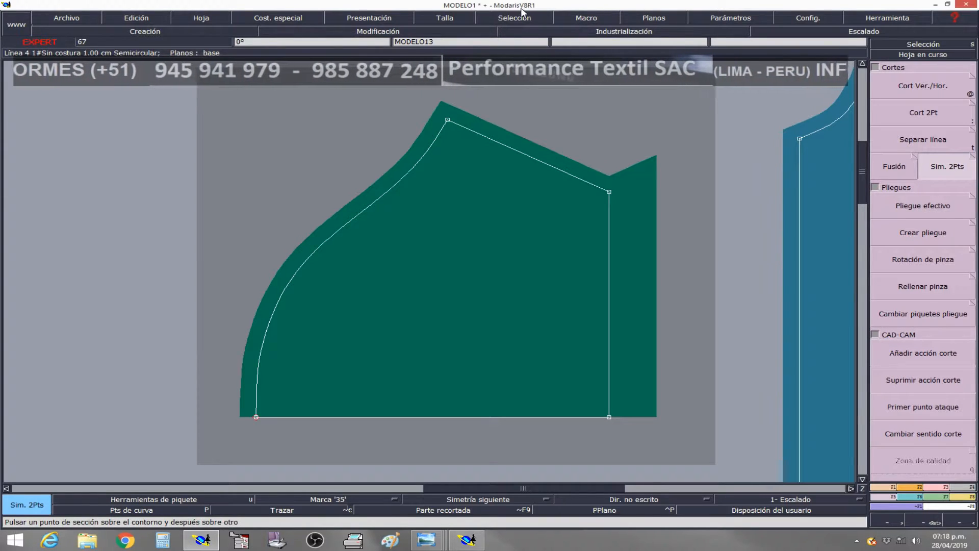
pyautogui.click(467, 539)
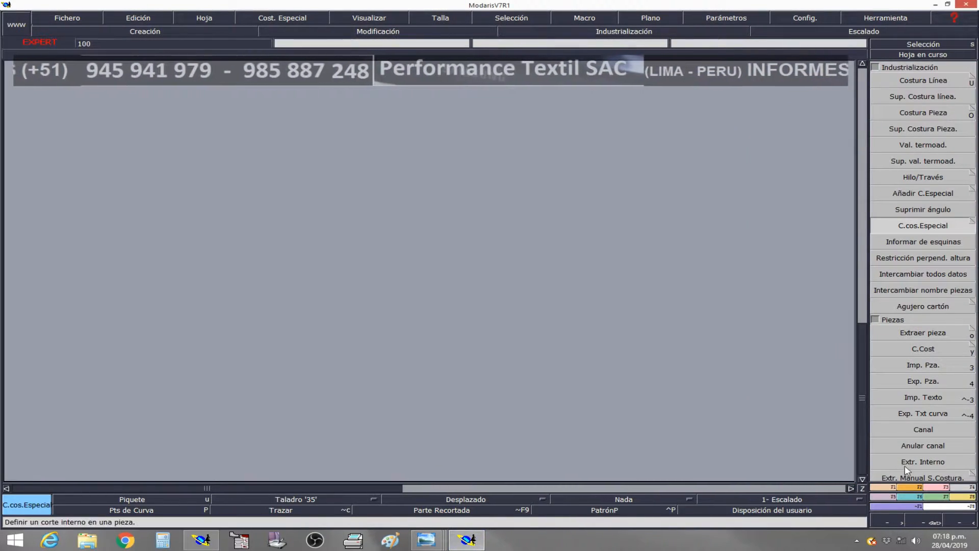
pyautogui.click(887, 499)
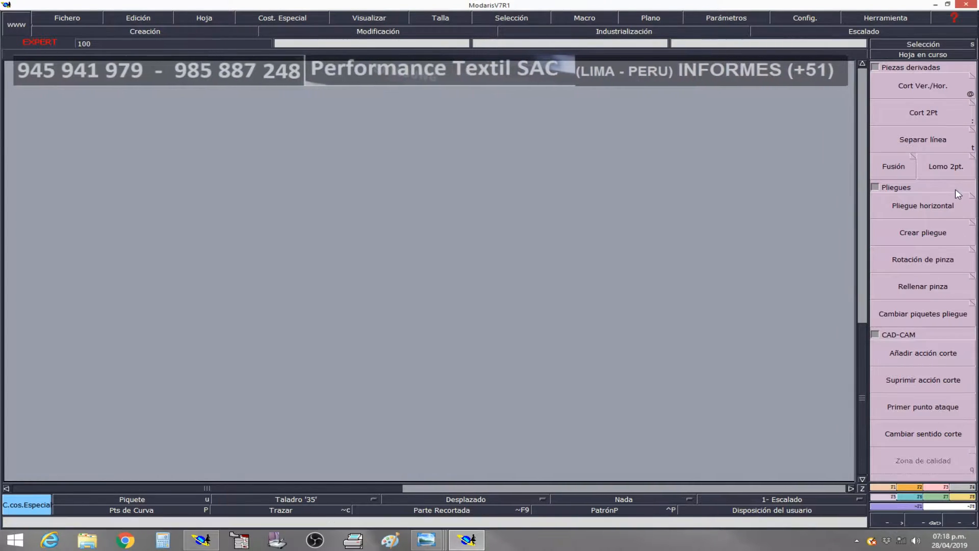
pyautogui.click(945, 170)
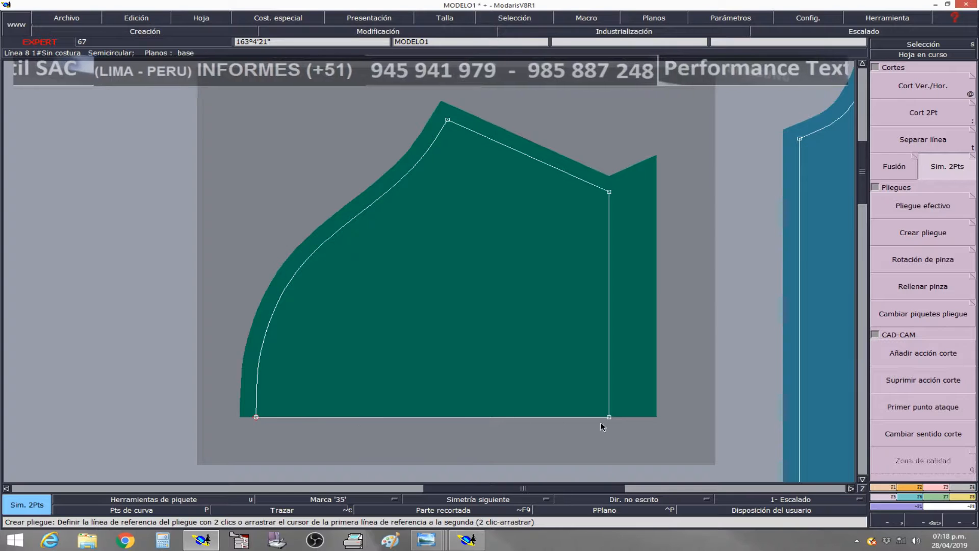
# Mirror the half sleeve with Sim. 2Pts along its fold line, from the cap point to the cuff end
pyautogui.click(255, 418)
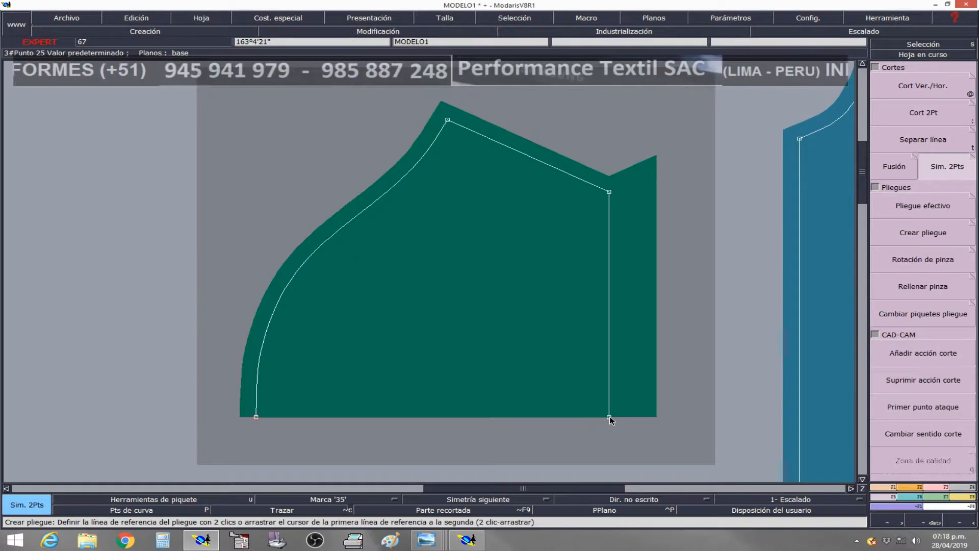
pyautogui.click(610, 417)
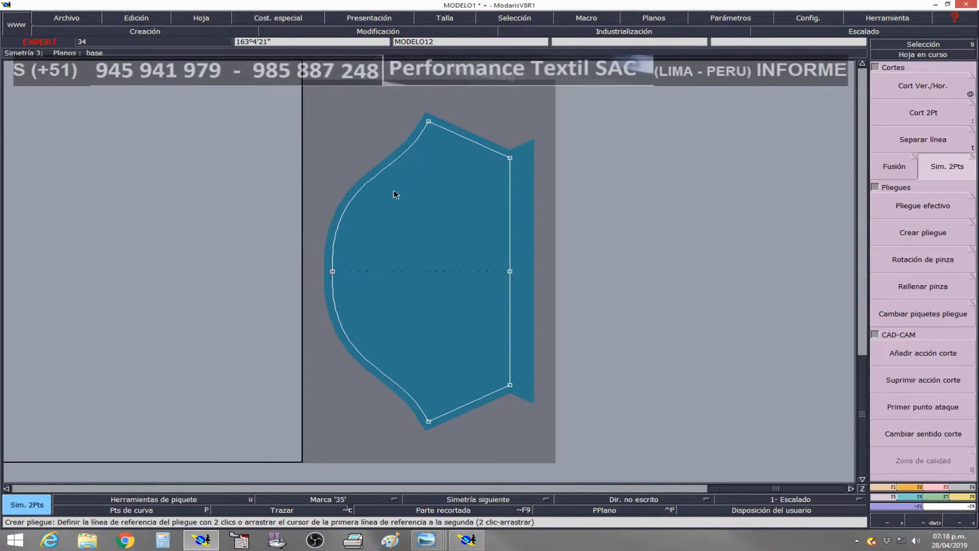
pyautogui.click(440, 321)
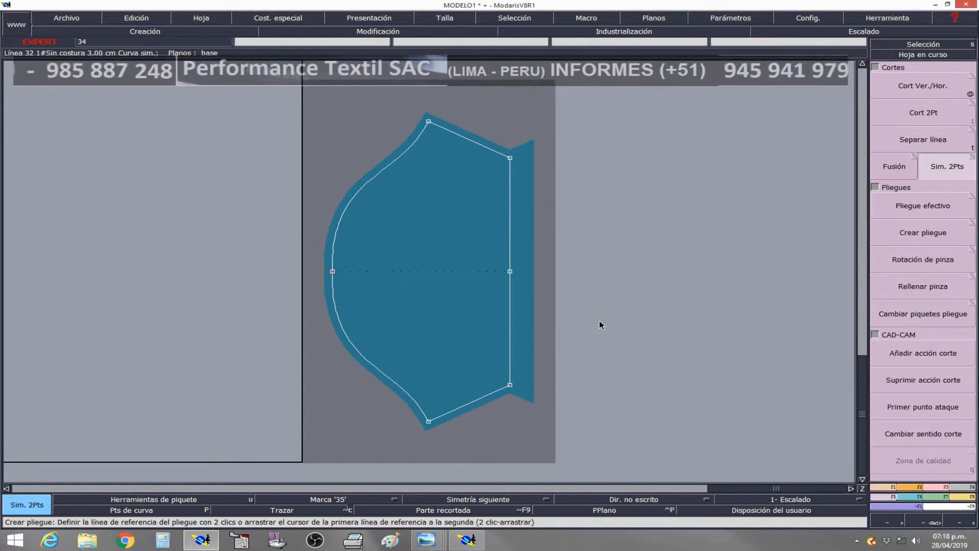
# Delete the half-sleeve sheet with Suprimir and rearrange the remaining pattern sheets
pyautogui.press('j')
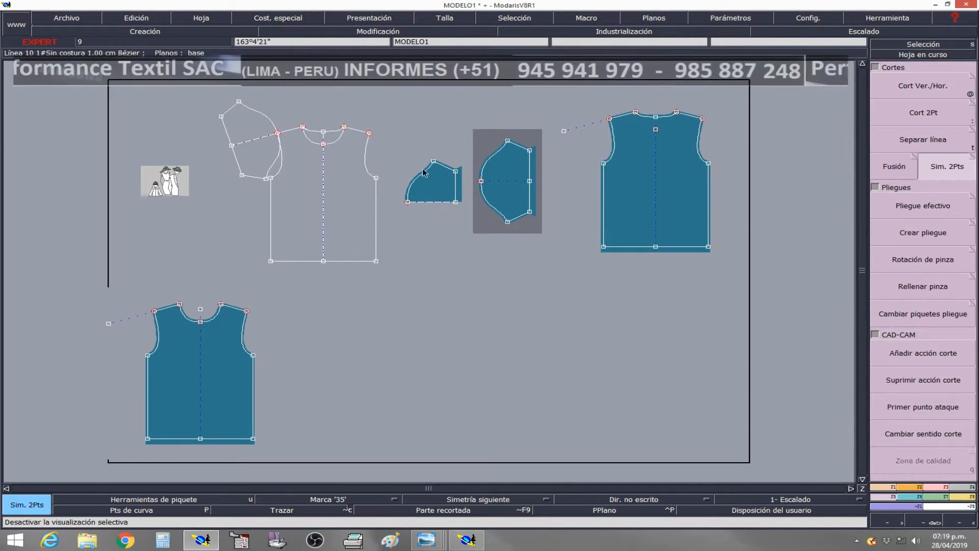
pyautogui.click(201, 18)
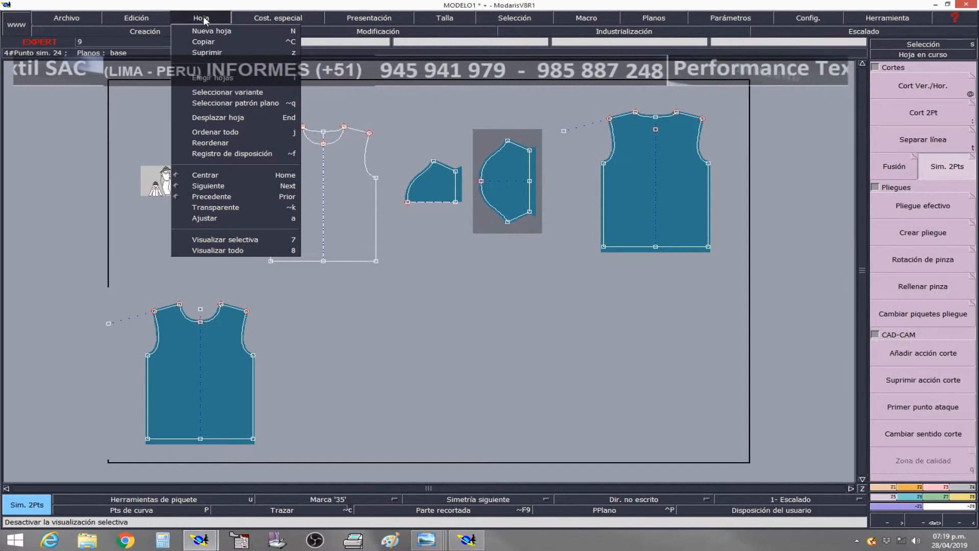
pyautogui.click(207, 53)
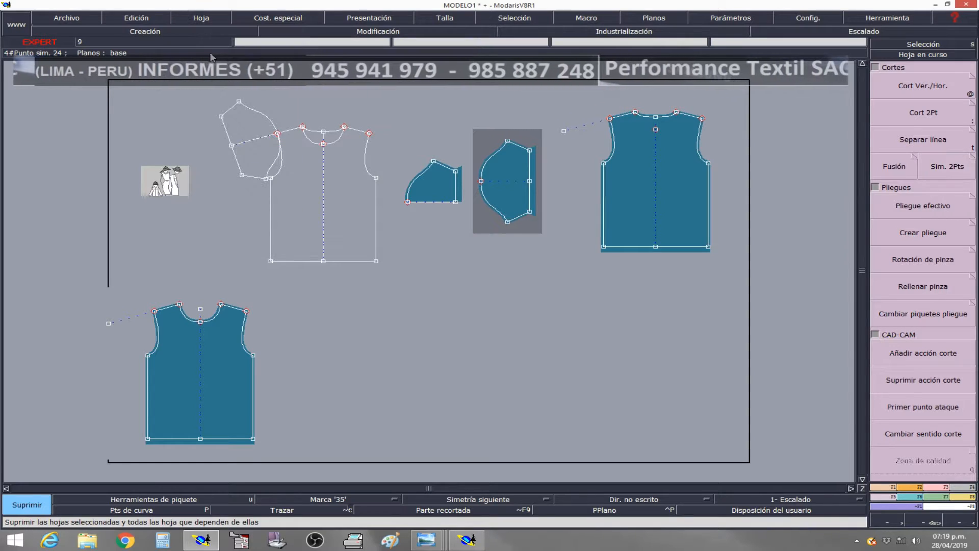
pyautogui.click(433, 186)
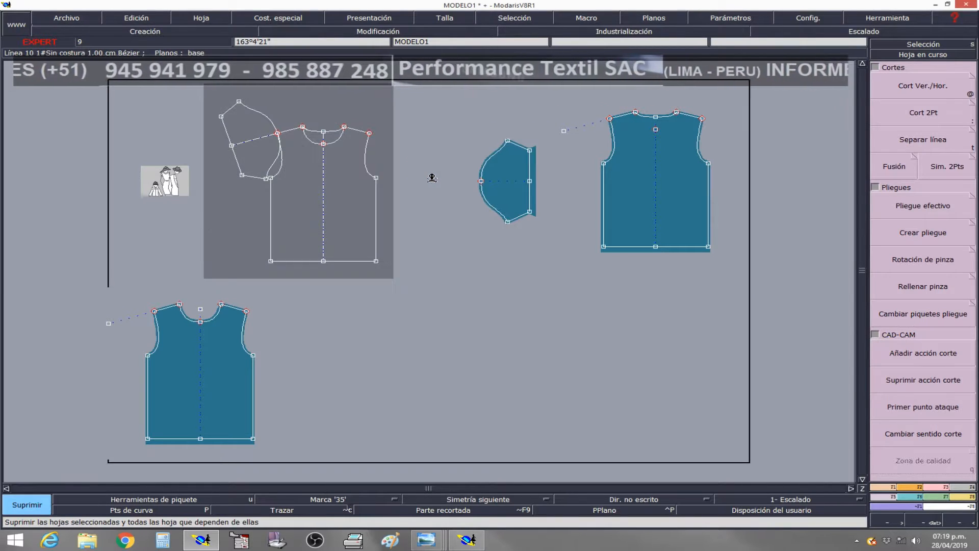
pyautogui.press('s')
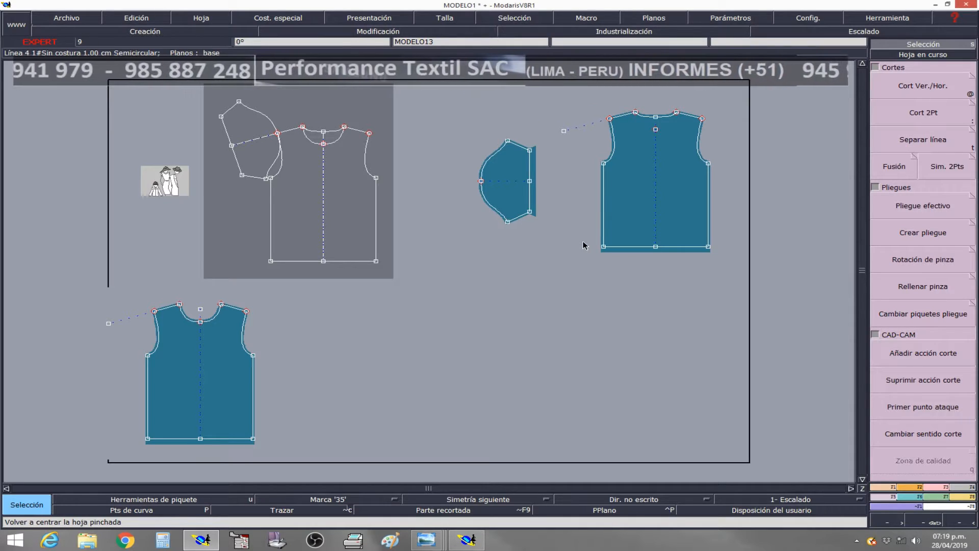
pyautogui.press('7')
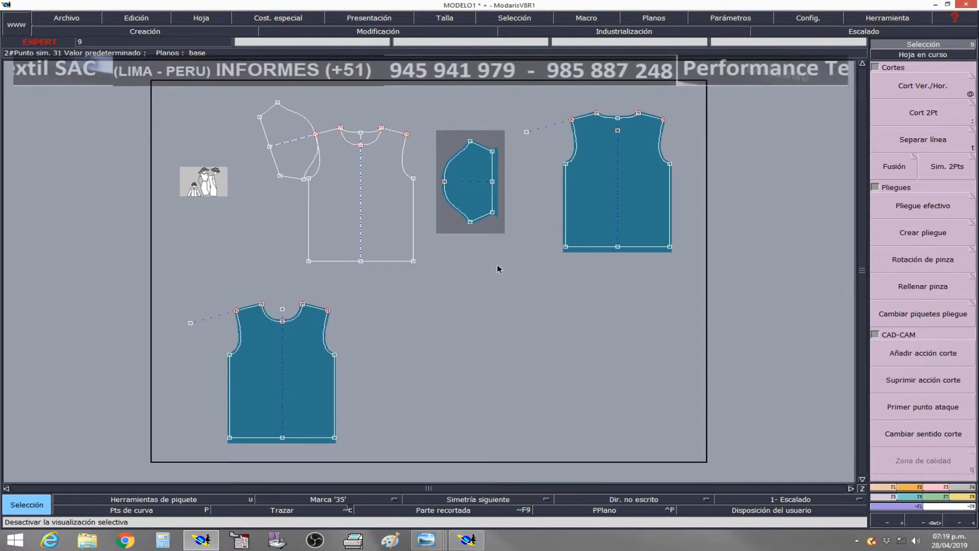
# Add a notch with Piquete at the sleeve cap's centre point, where the fold line meets the cap curve
pyautogui.click(914, 519)
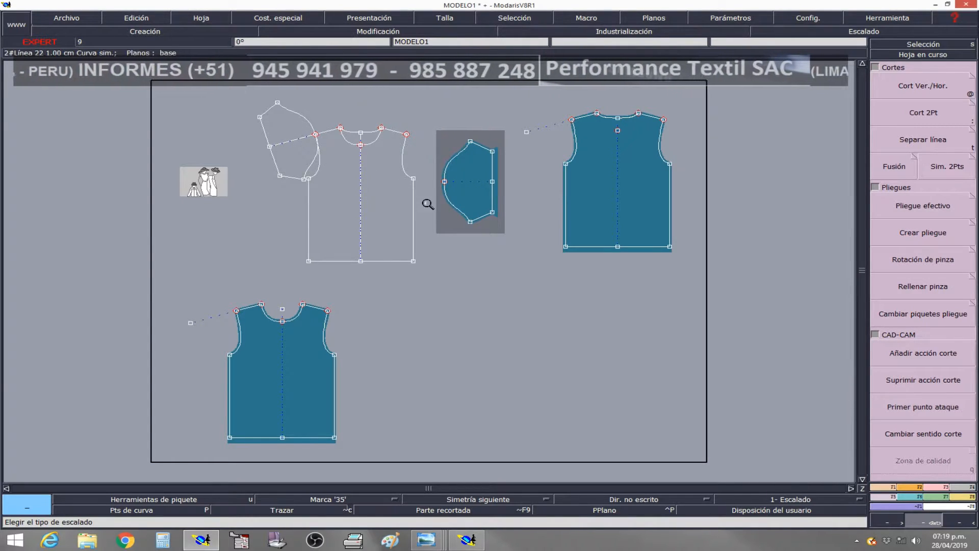
pyautogui.moveTo(426, 201); pyautogui.dragTo(437, 214)
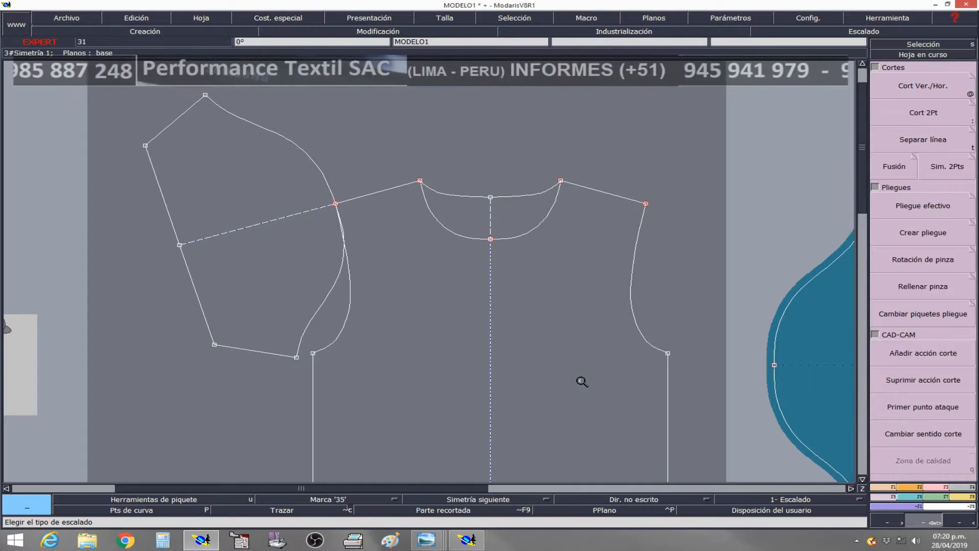
pyautogui.press('j')
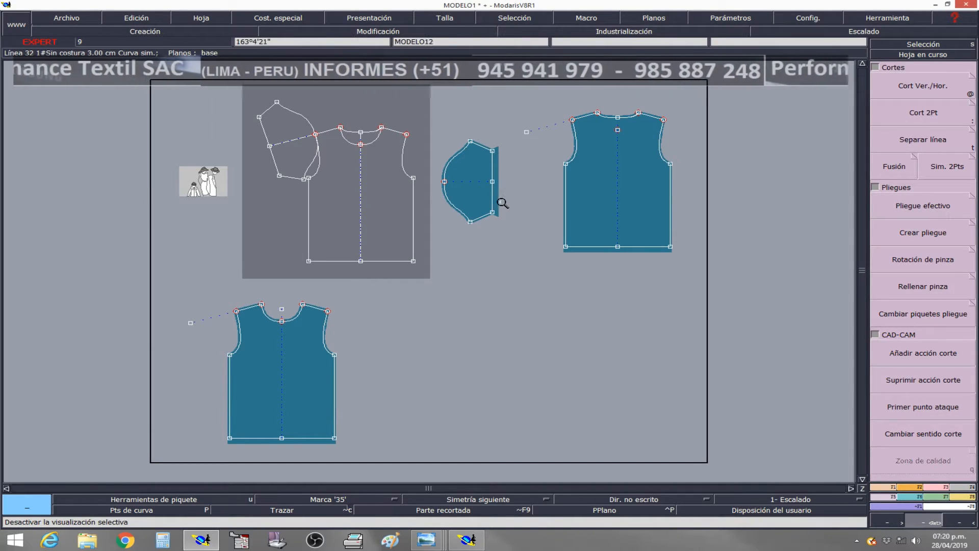
pyautogui.click(474, 167)
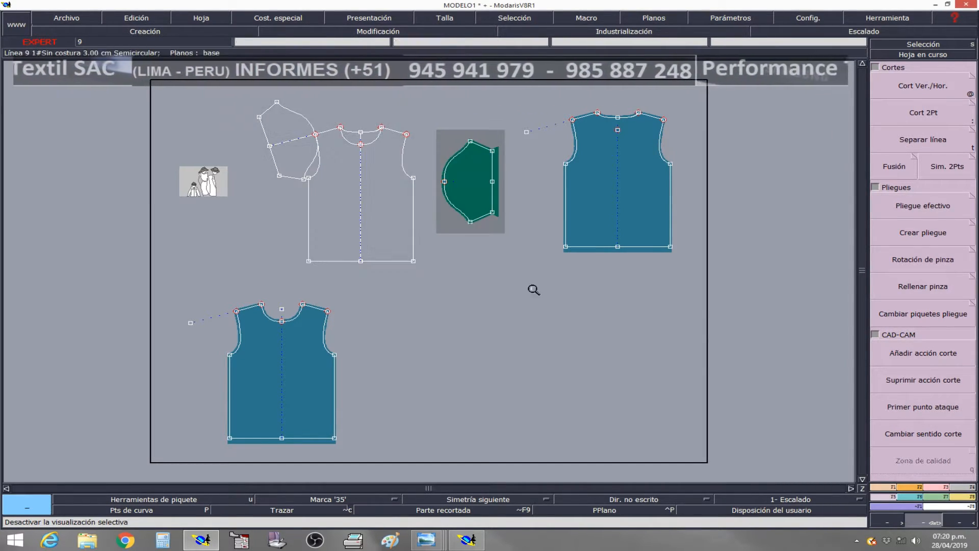
pyautogui.click(449, 230)
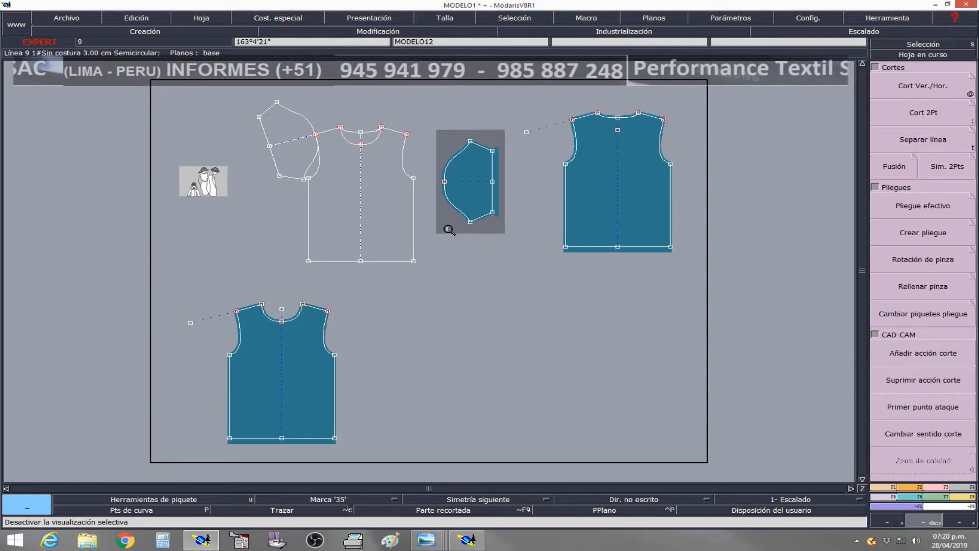
pyautogui.press('Home')
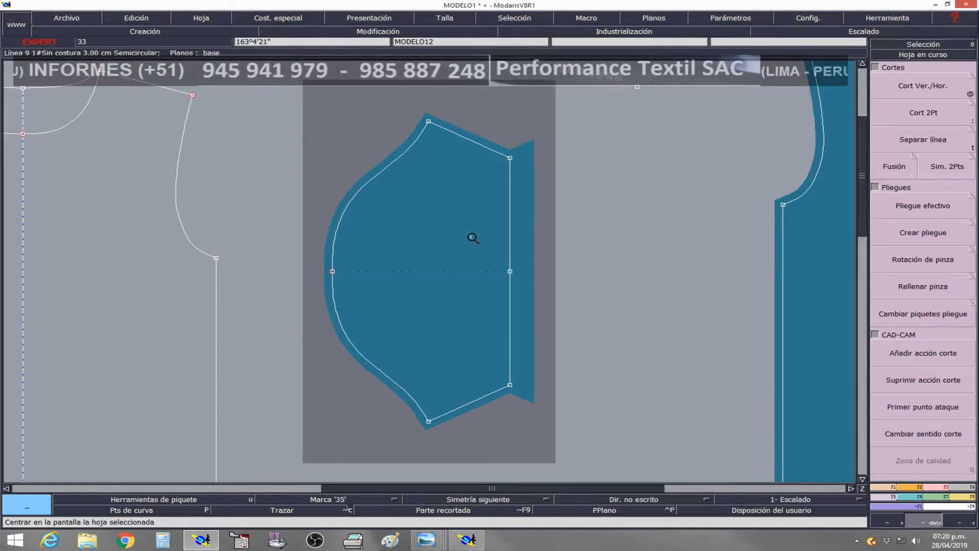
pyautogui.click(919, 491)
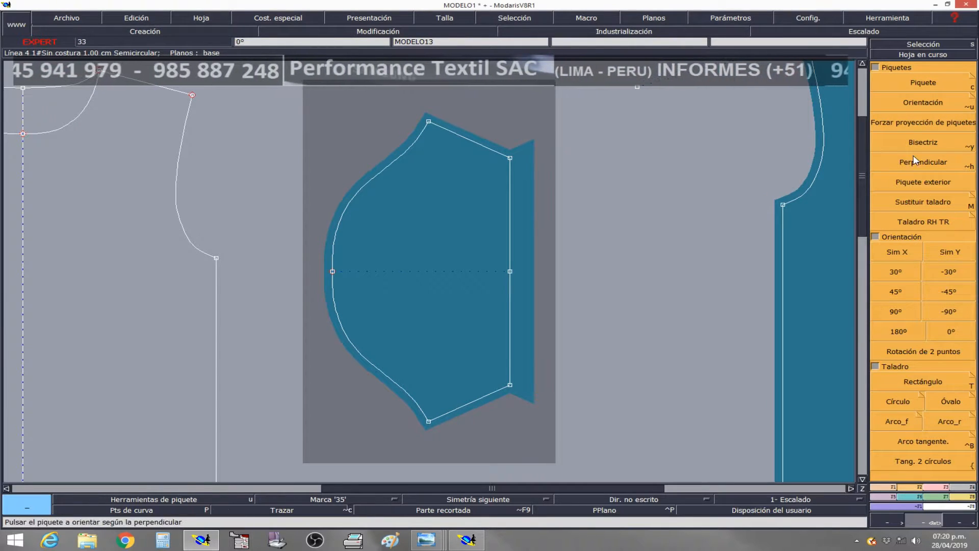
pyautogui.click(904, 84)
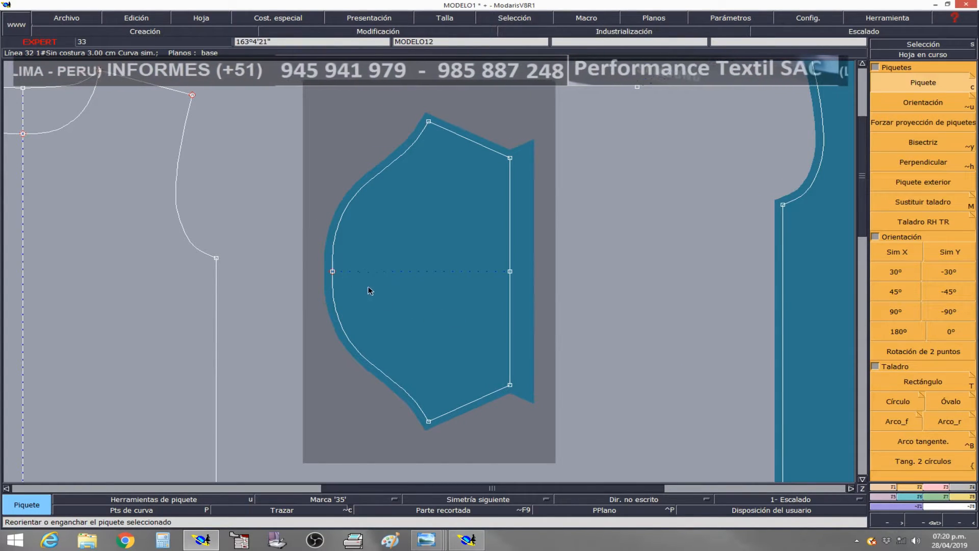
pyautogui.click(333, 272)
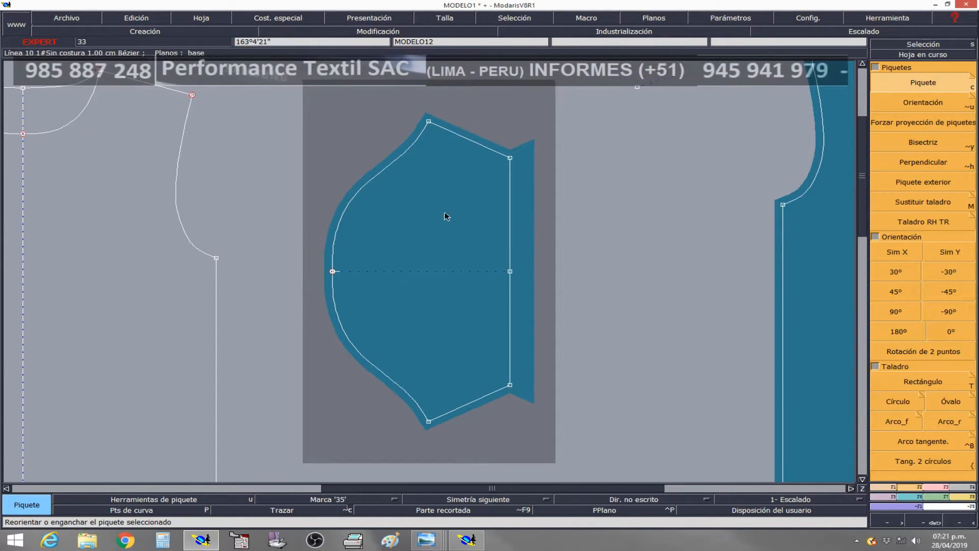
pyautogui.click(465, 200)
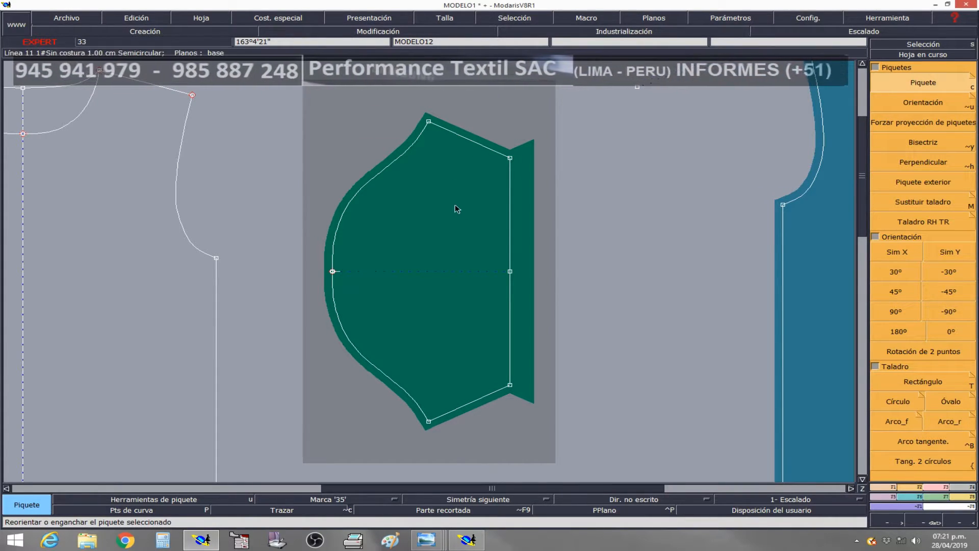
pyautogui.click(469, 210)
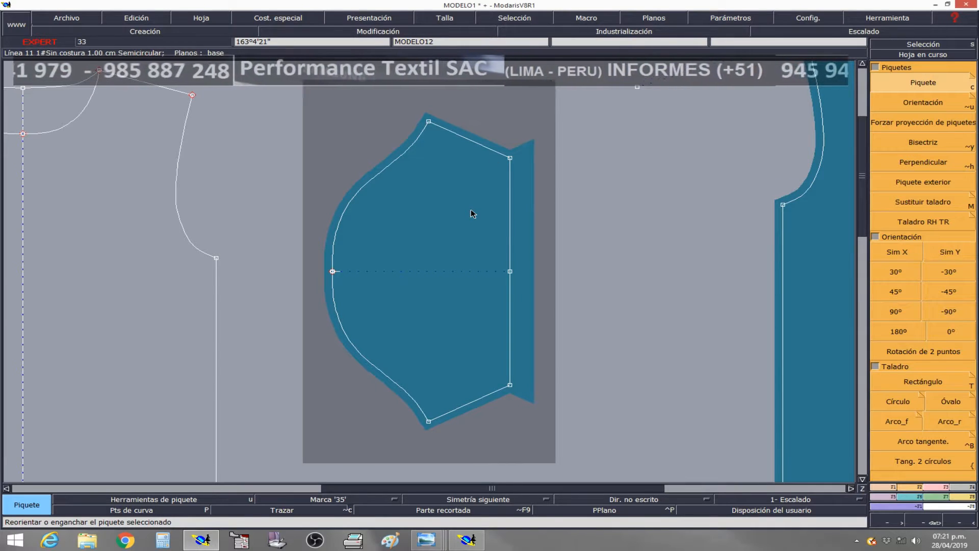
# Add a notch at the centre point of the back piece's neckline
pyautogui.press('pagedown')
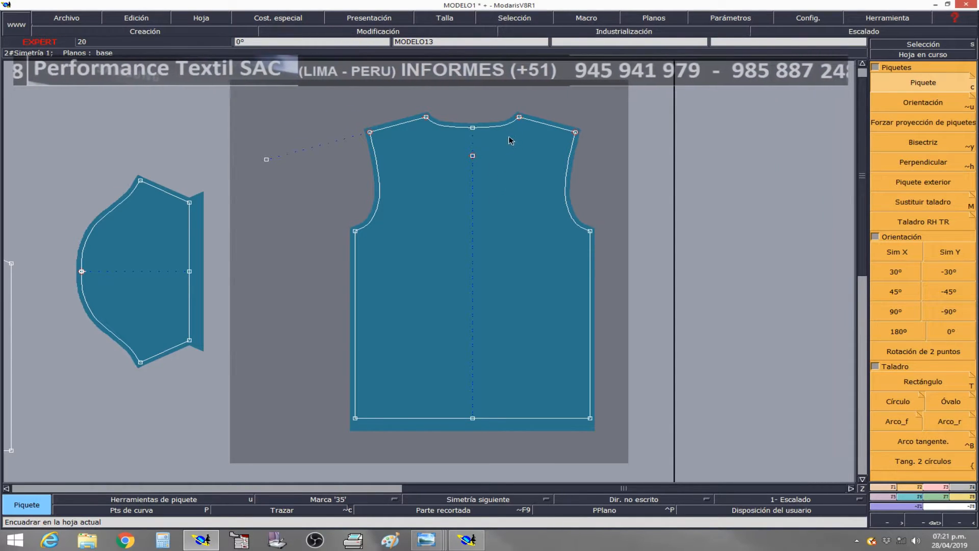
pyautogui.click(921, 520)
pyautogui.moveTo(393, 88); pyautogui.dragTo(555, 167)
pyautogui.click(915, 84)
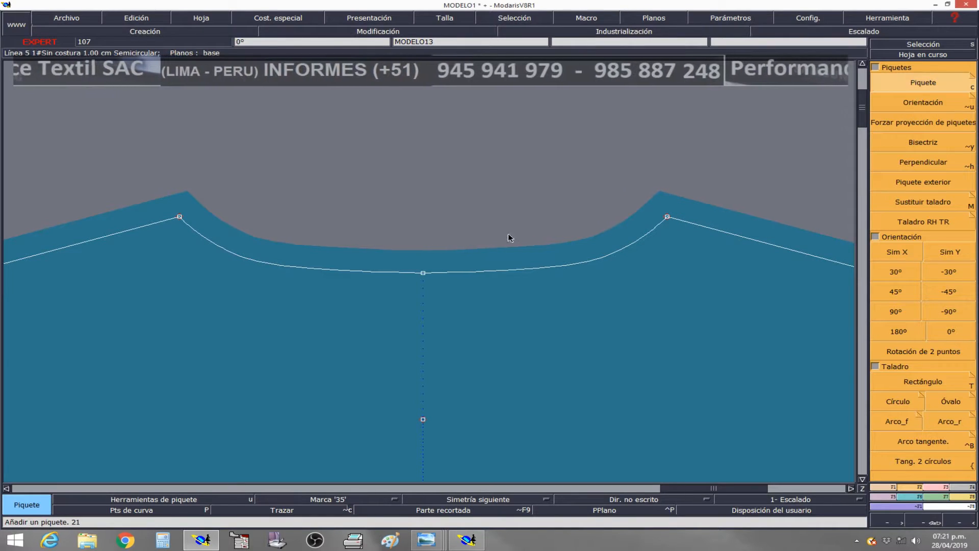
pyautogui.click(424, 273)
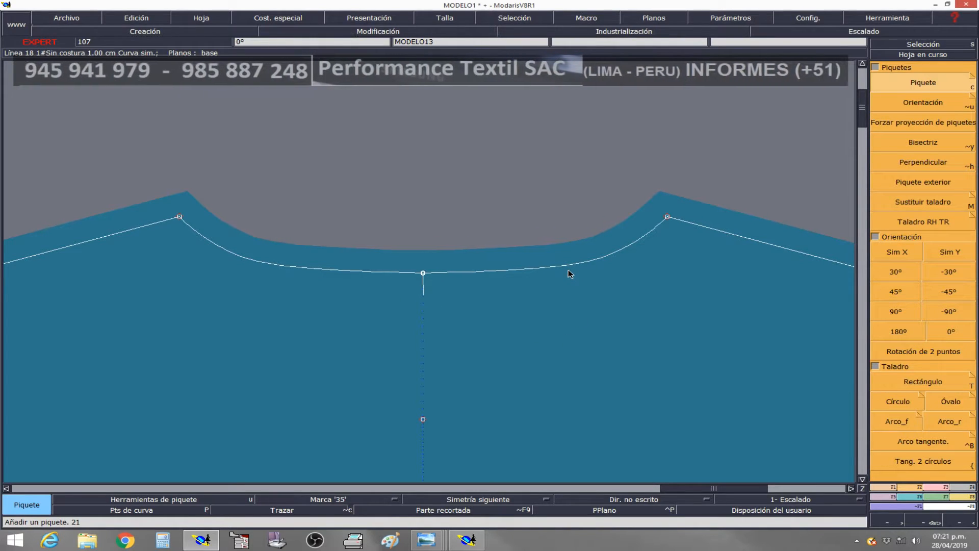
pyautogui.press('Home')
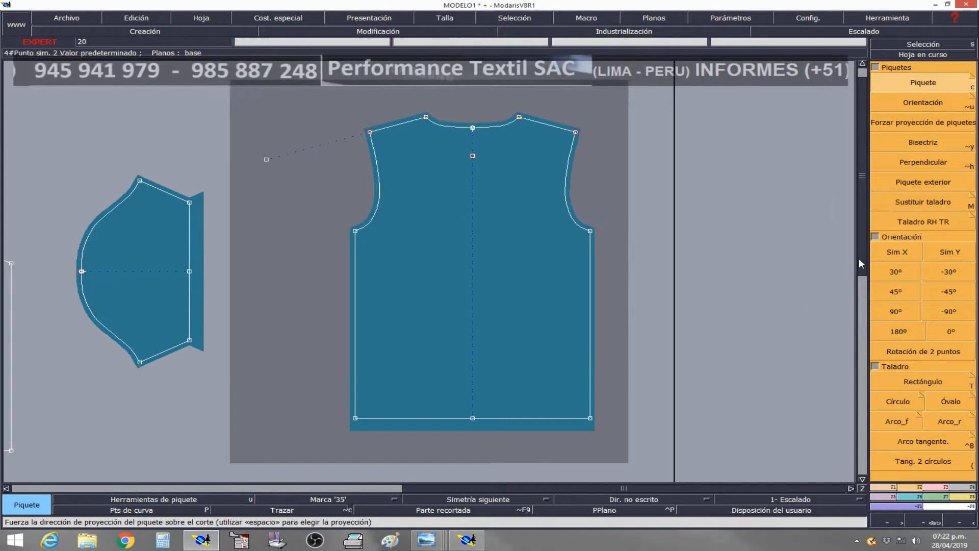
# Examine the notches at the back piece's hem corners and neckline with Parte recortada, and restore the normal piece display
pyautogui.click(922, 104)
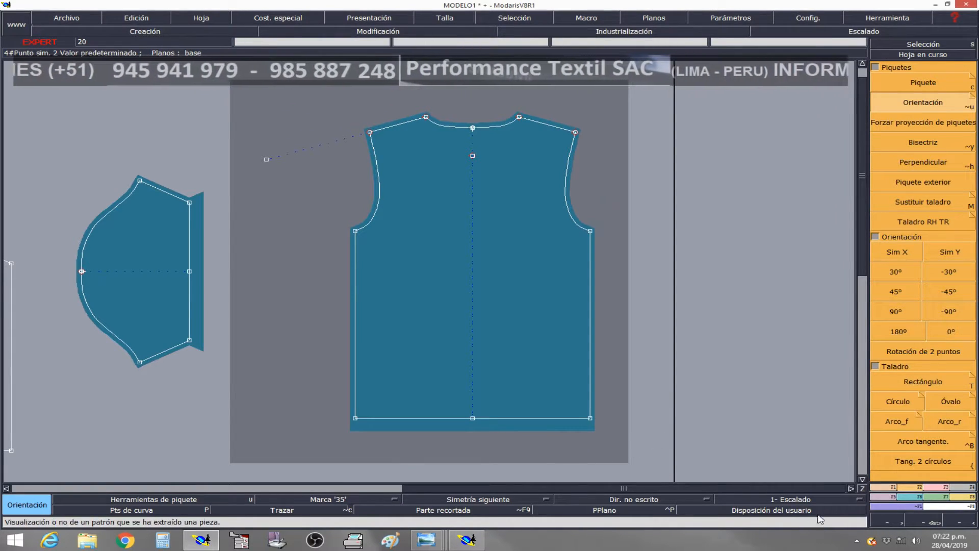
pyautogui.click(923, 522)
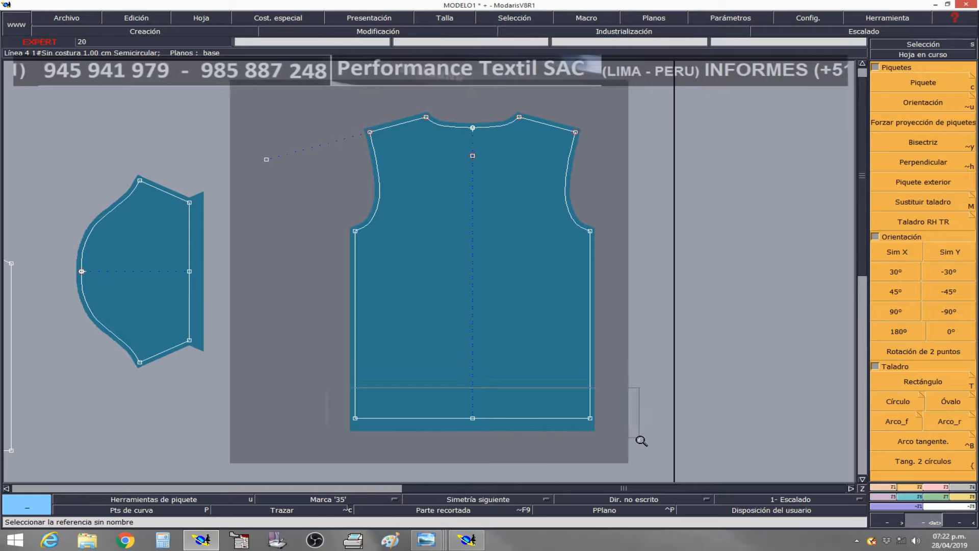
pyautogui.moveTo(640, 439); pyautogui.dragTo(641, 444)
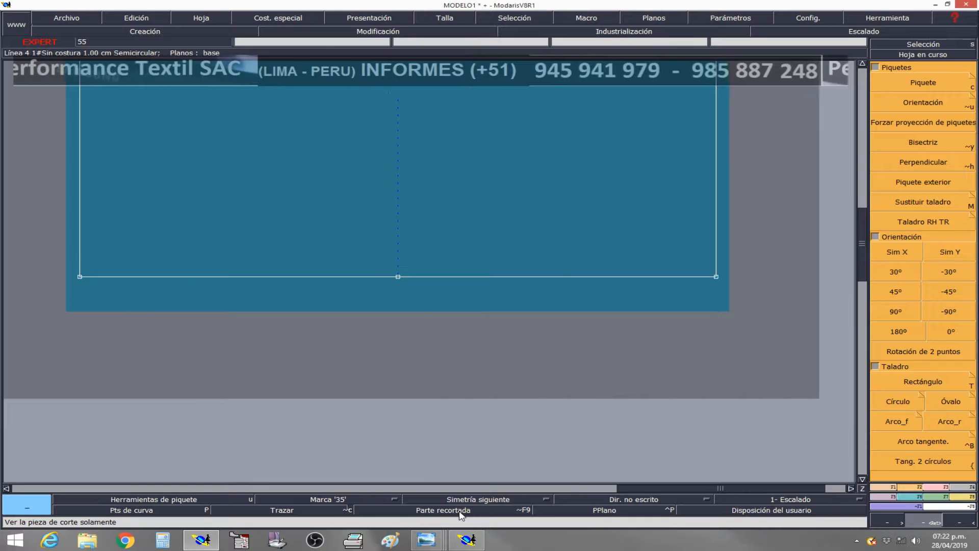
pyautogui.click(434, 514)
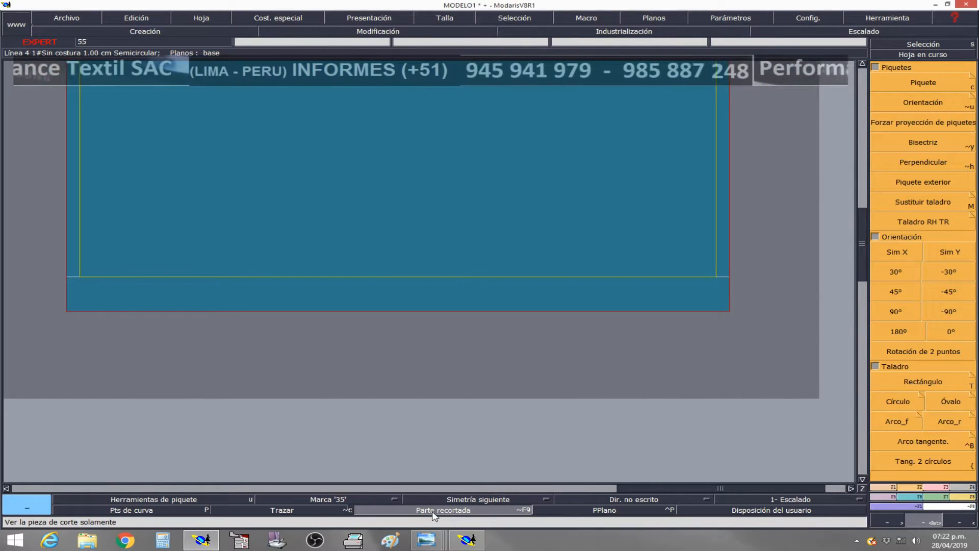
pyautogui.click(434, 514)
pyautogui.click(432, 513)
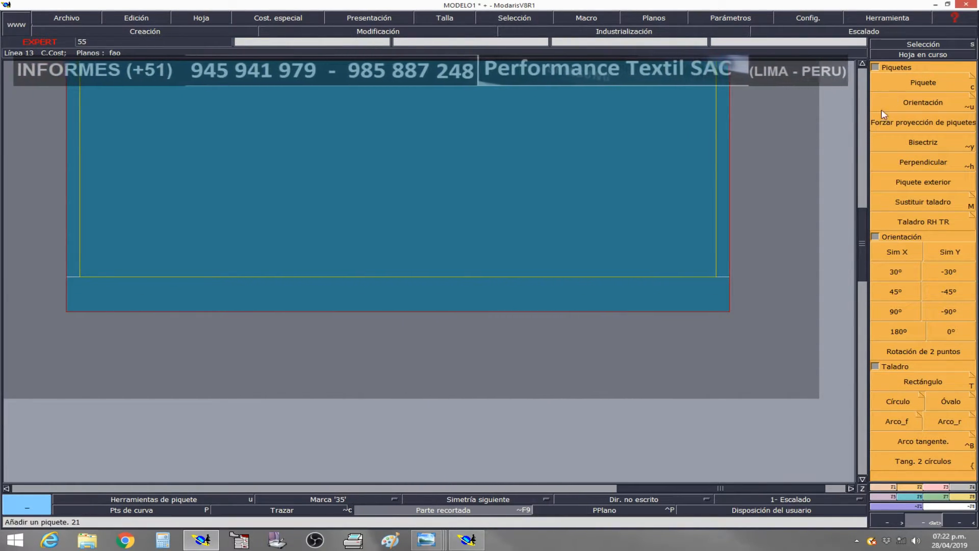
pyautogui.click(476, 511)
pyautogui.click(476, 512)
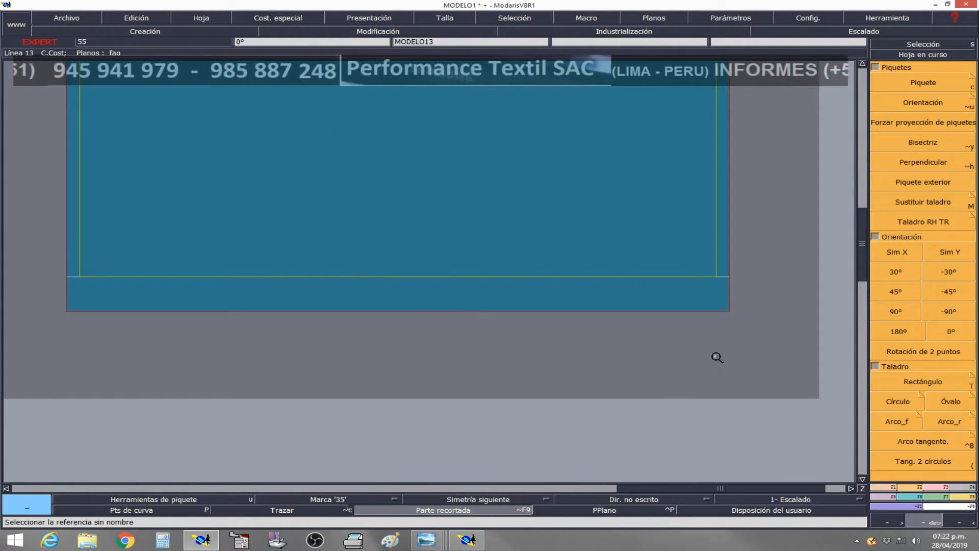
pyautogui.press('Home')
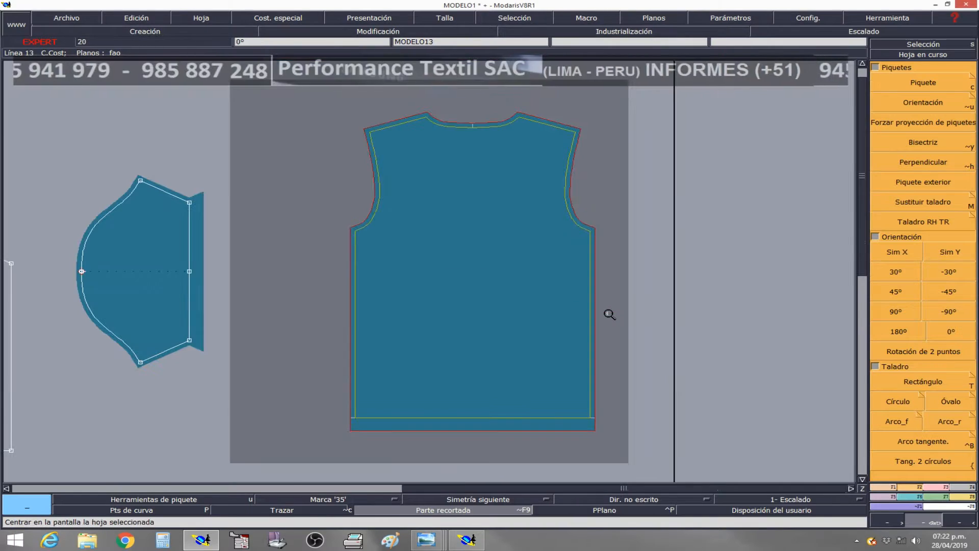
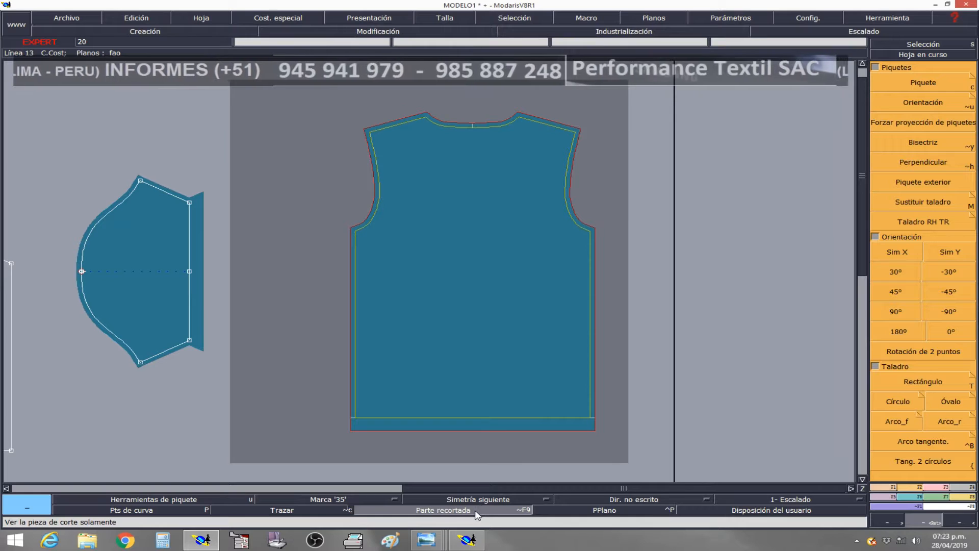
pyautogui.click(477, 511)
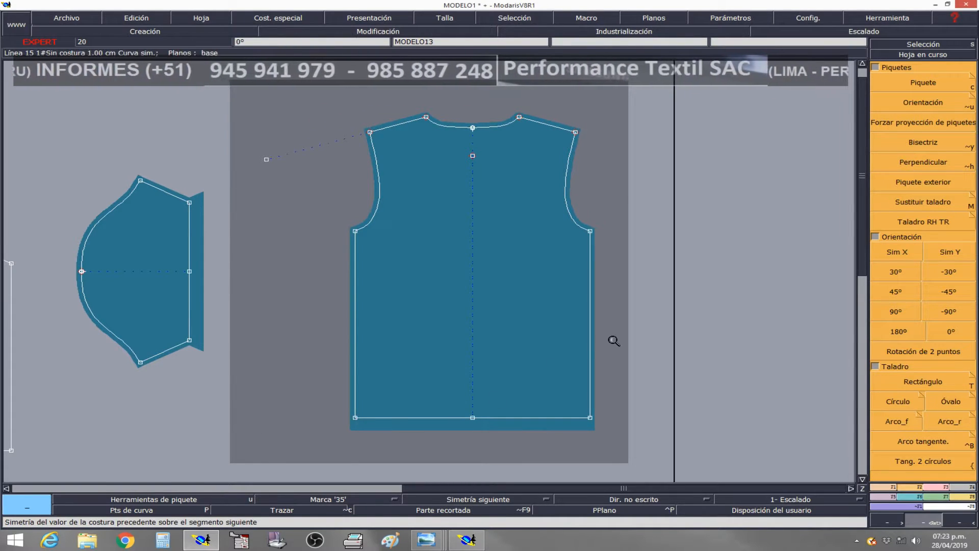
# Check the front piece with Parte recortada and add Piquete notches at its hem corners
pyautogui.press('8')
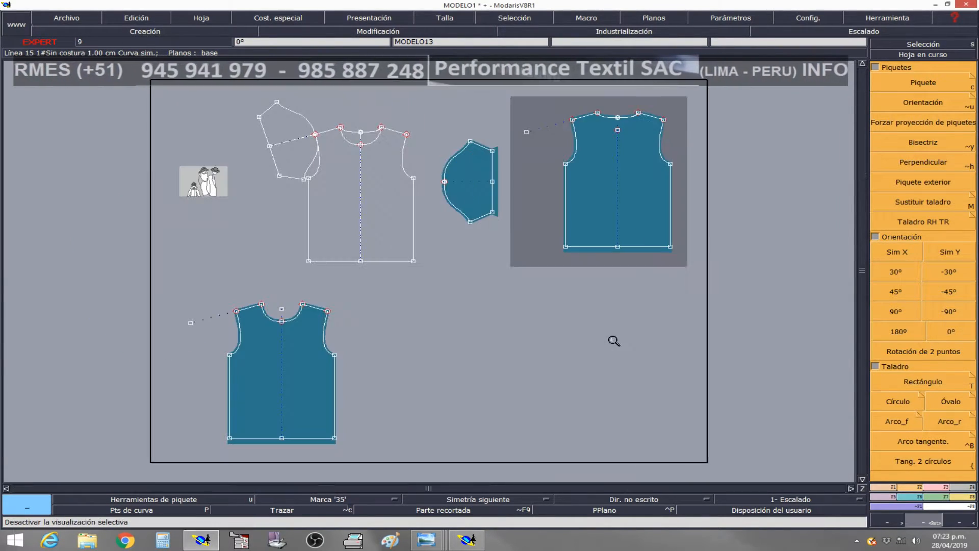
pyautogui.press('pagedown')
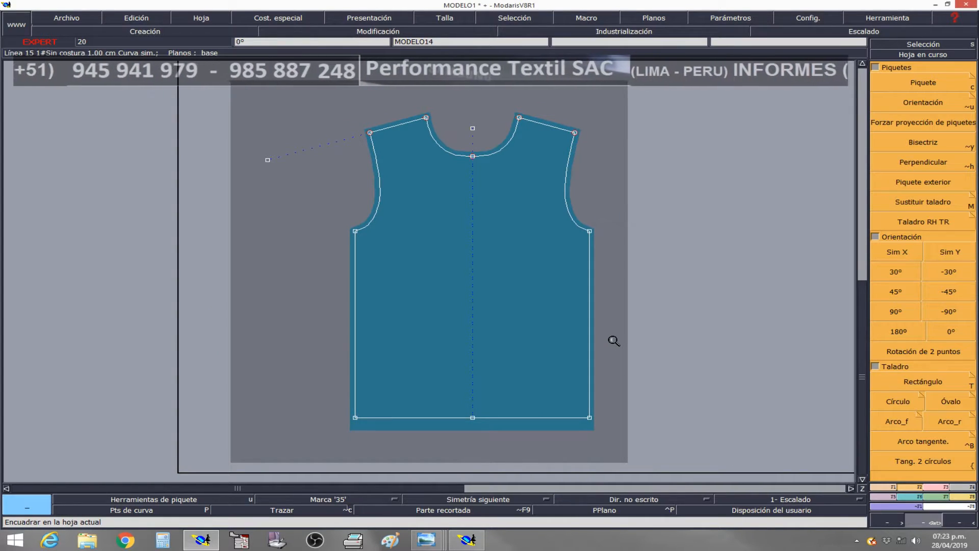
pyautogui.click(491, 512)
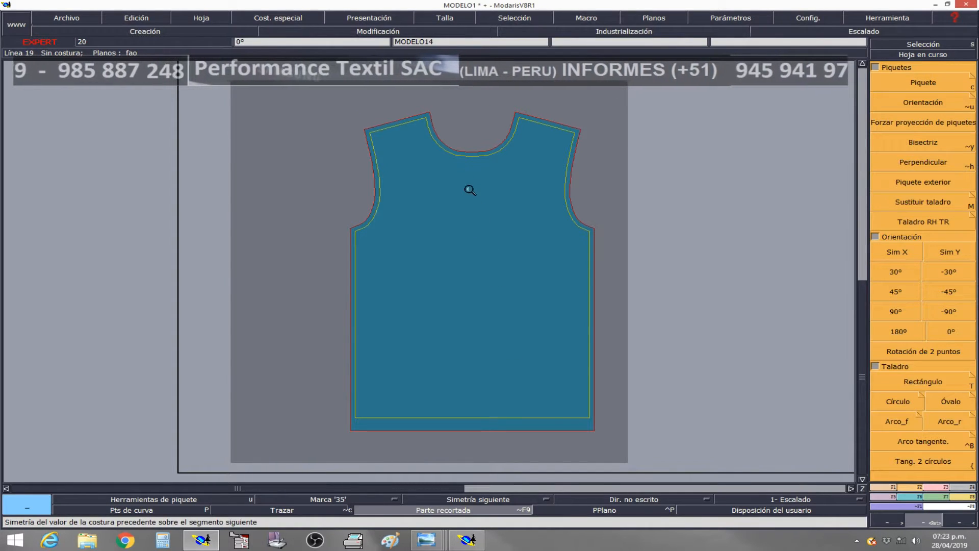
pyautogui.click(490, 512)
pyautogui.moveTo(338, 393); pyautogui.dragTo(616, 433)
pyautogui.click(902, 83)
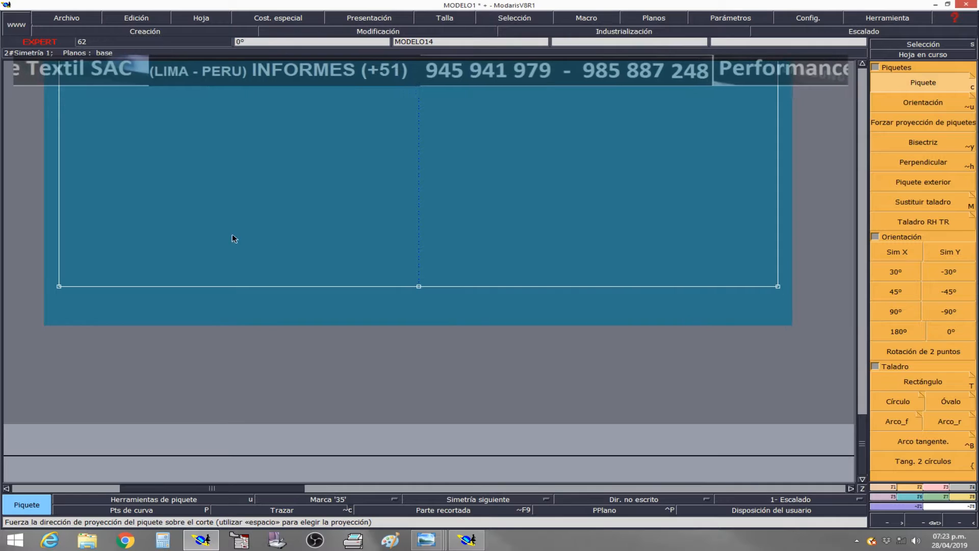
pyautogui.click(59, 286)
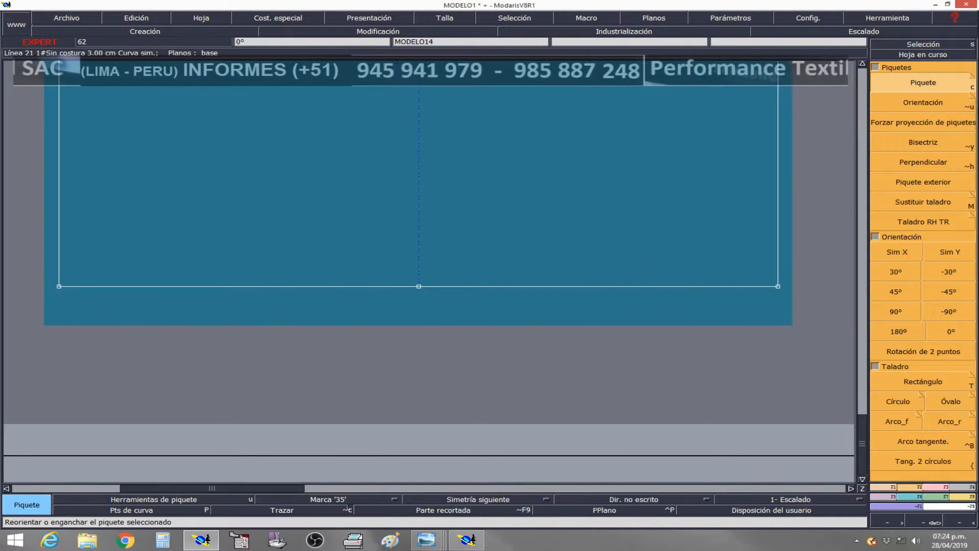
# Orient both hem-corner notches of the front piece along the hem line with Orientación and check them with Parte recortada
pyautogui.click(925, 104)
pyautogui.click(778, 286)
pyautogui.click(60, 287)
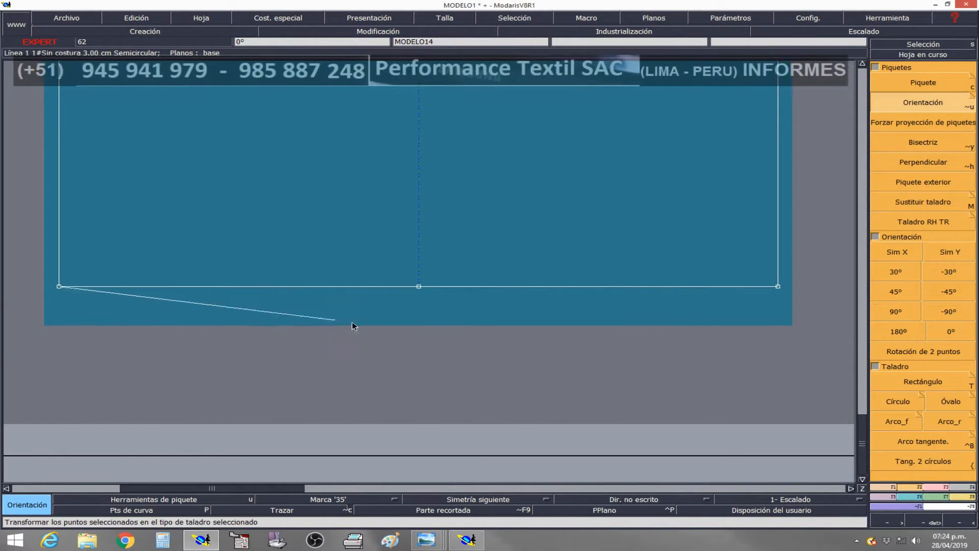
pyautogui.click(778, 287)
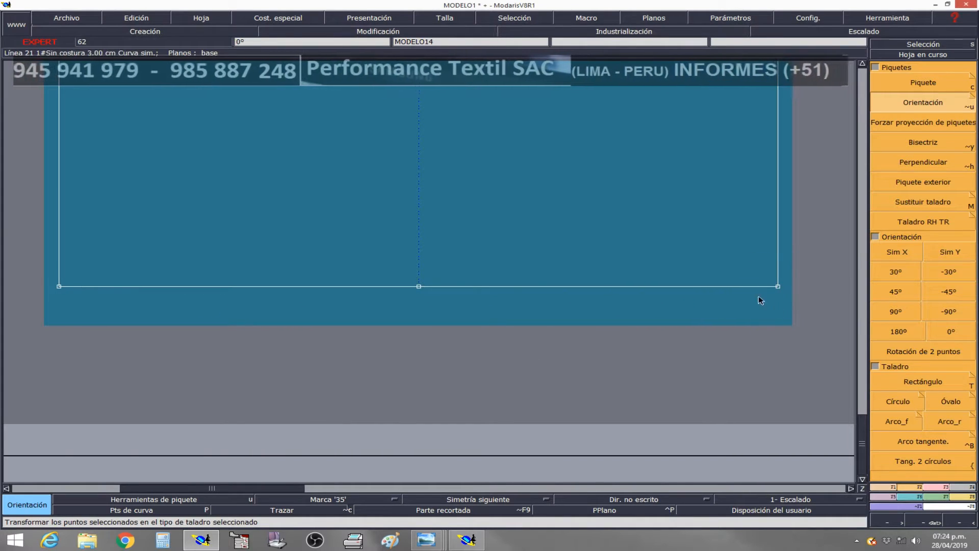
pyautogui.click(482, 512)
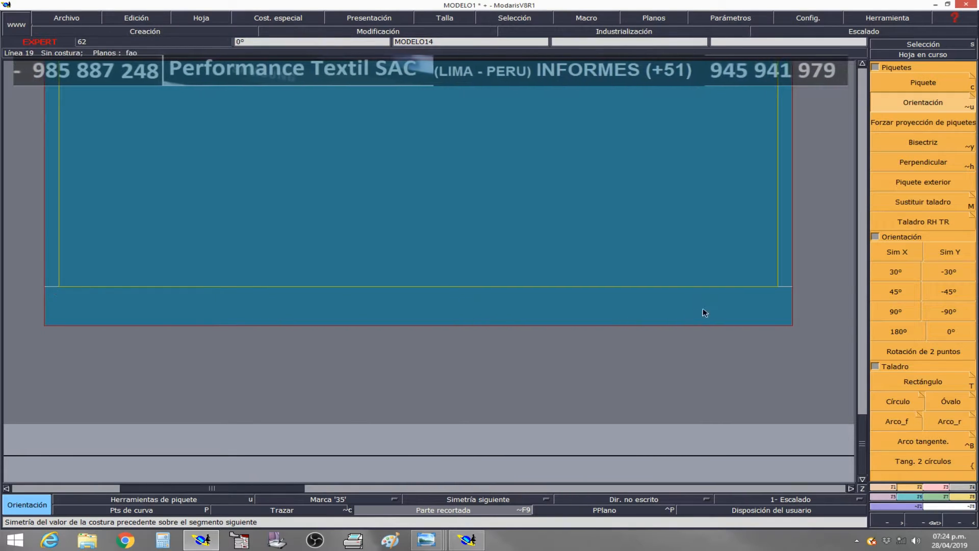
pyautogui.click(524, 510)
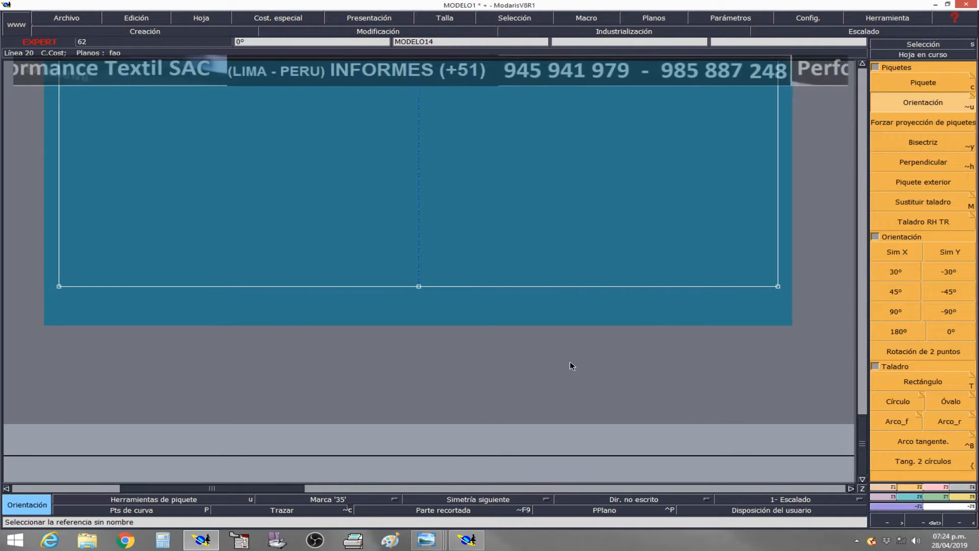
pyautogui.press('8')
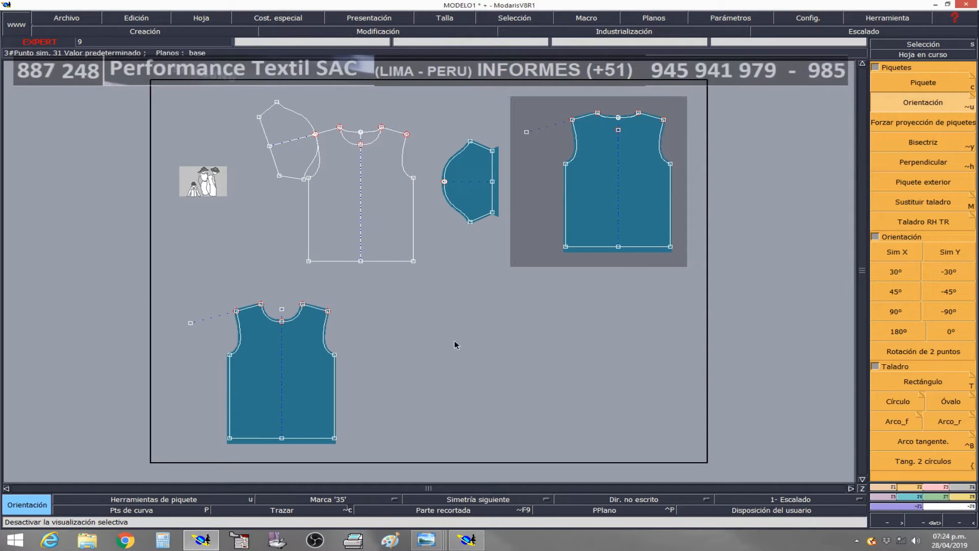
# Switch to the Windows photo viewer to consult the MEDIDAS BASICAS measurement sheet
pyautogui.moveTo(427, 540)
pyautogui.click(313, 491)
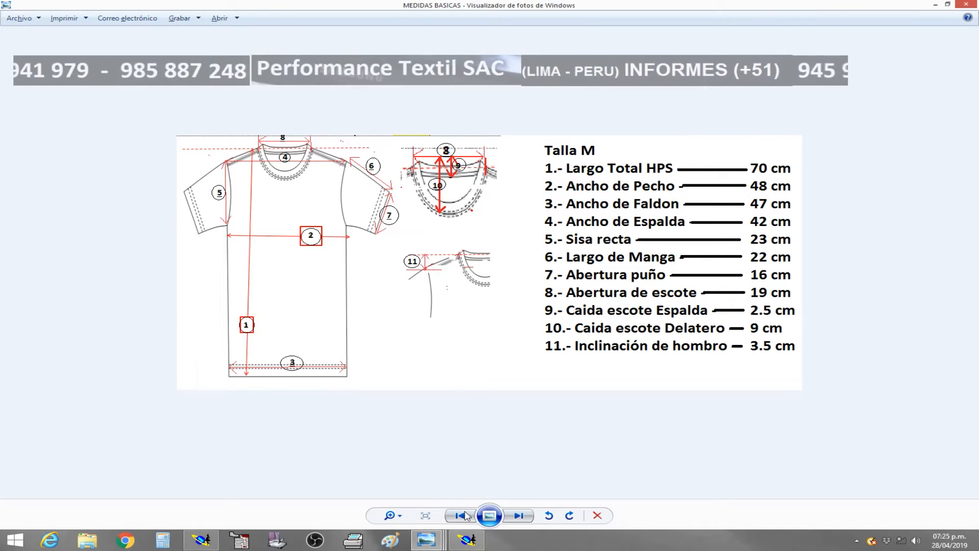
# Switch back to Modaris, turn on the Cartucho display for the pattern sheets and fit all sheets in view
pyautogui.click(201, 540)
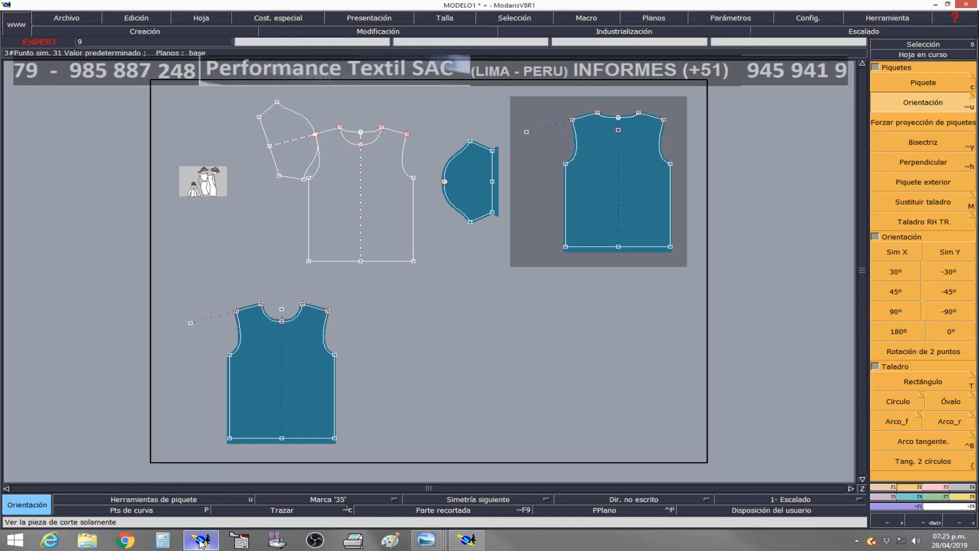
pyautogui.click(304, 363)
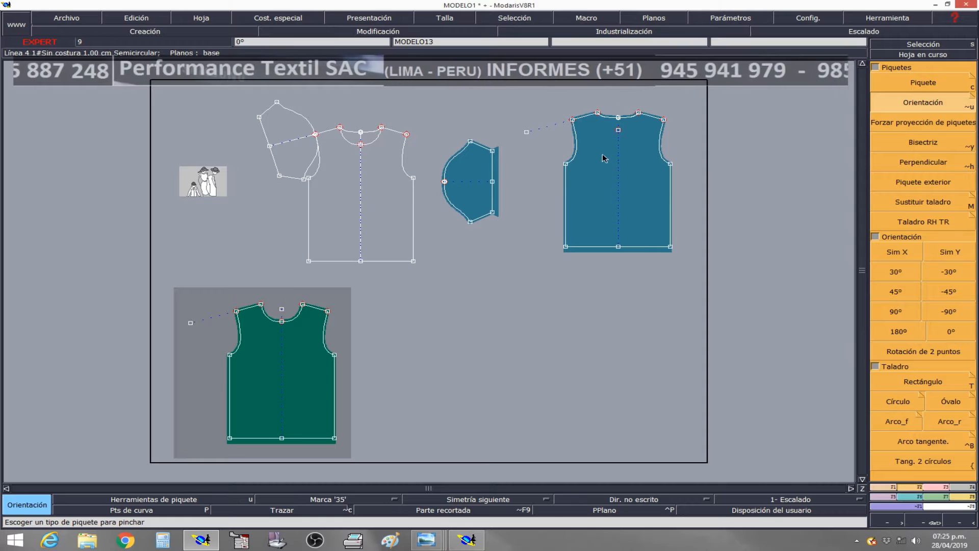
pyautogui.click(440, 349)
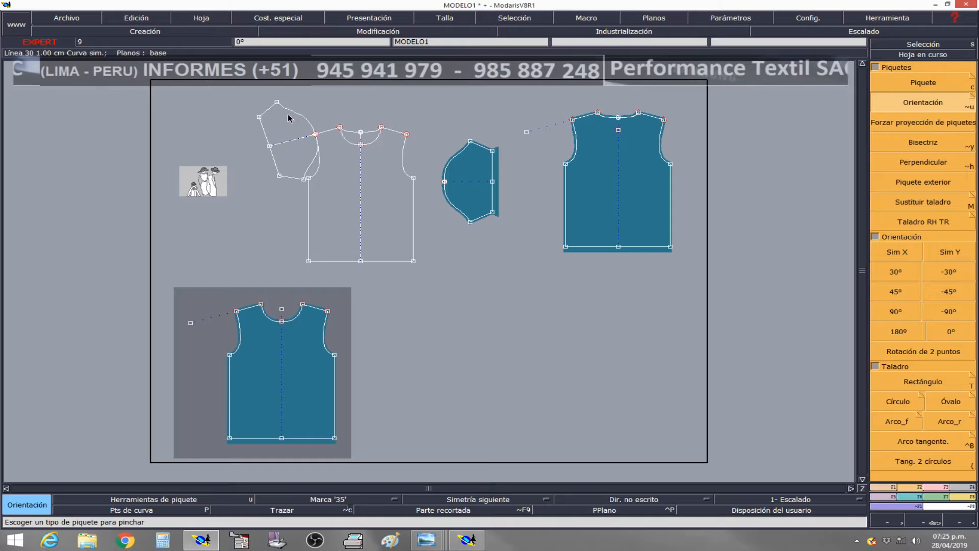
pyautogui.click(362, 18)
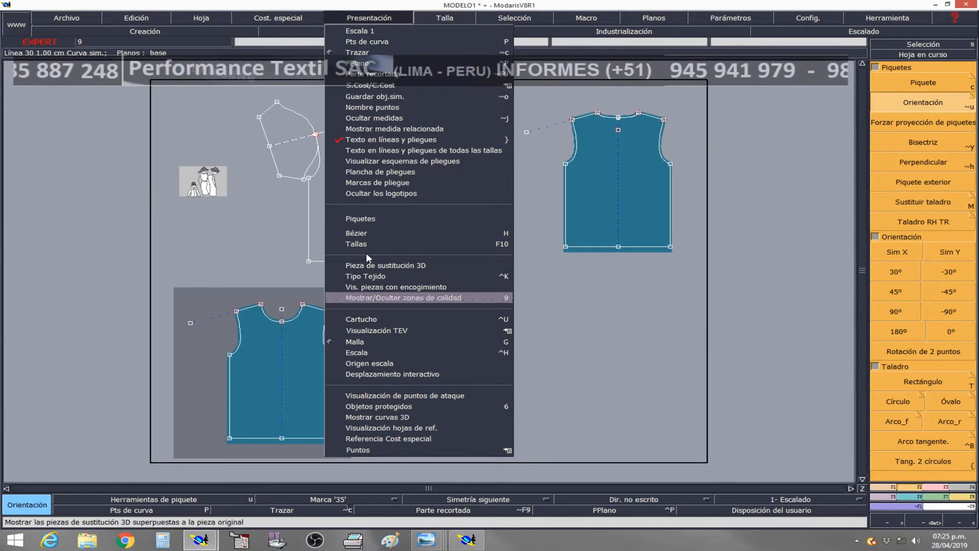
pyautogui.click(356, 320)
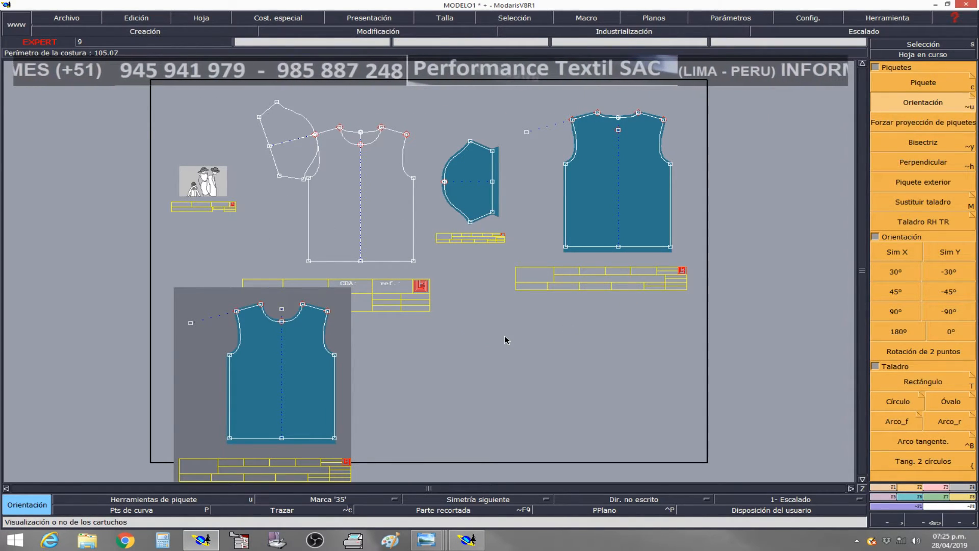
pyautogui.press('8')
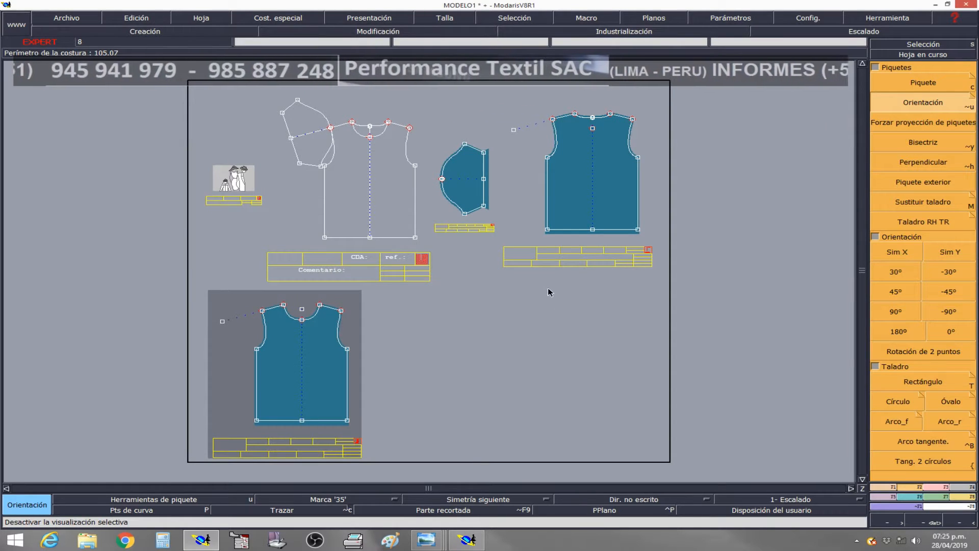
# Look at the Modaris V7R1 window, return to MODELO1, and hide the Cartucho title blocks and display them again
pyautogui.click(467, 540)
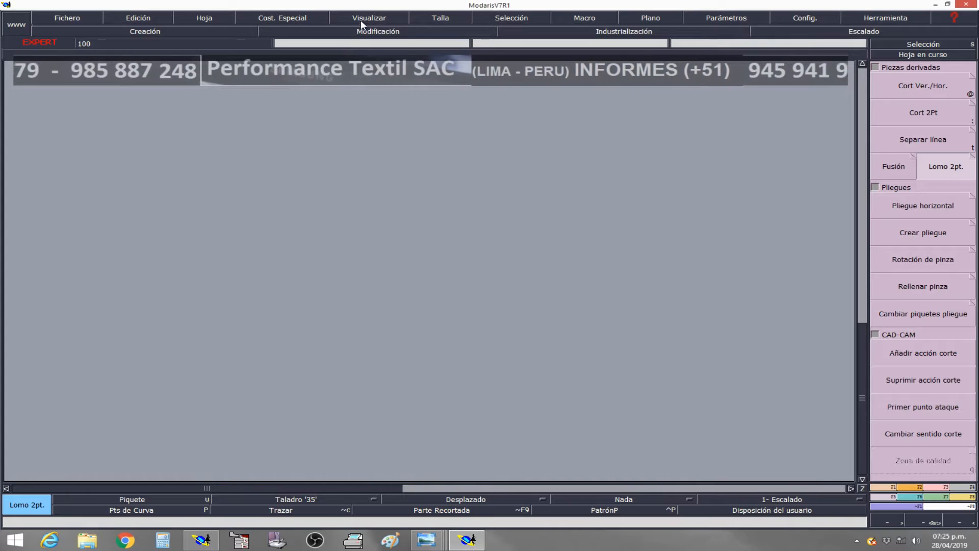
pyautogui.click(373, 18)
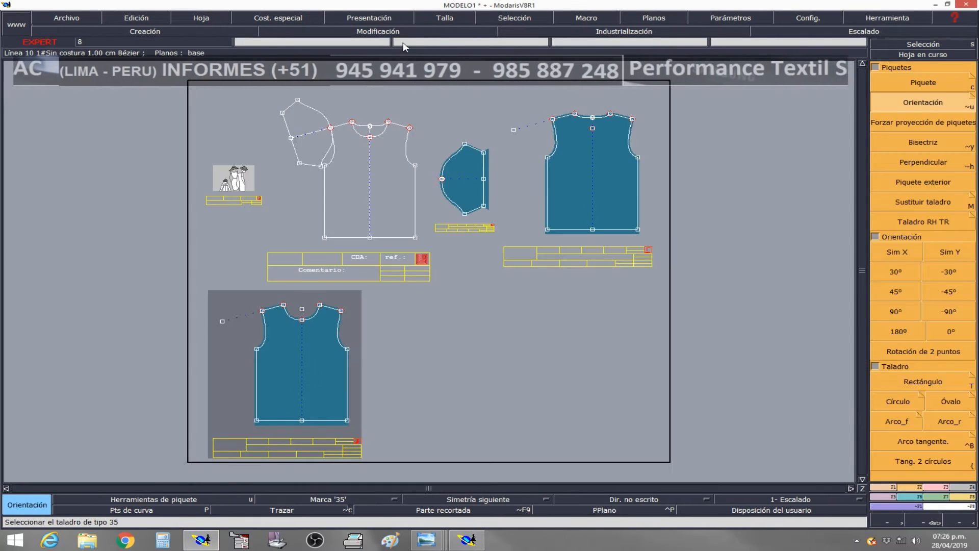
pyautogui.click(374, 17)
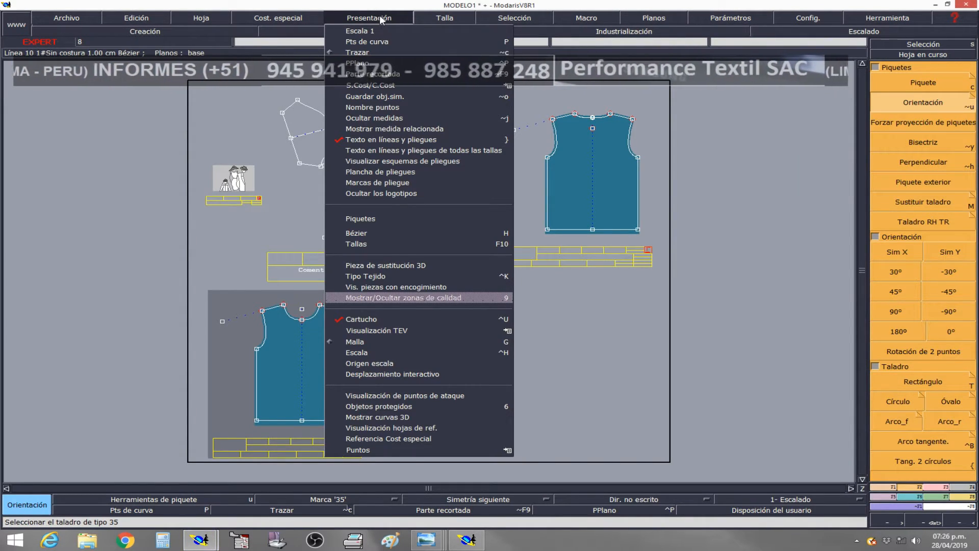
pyautogui.click(357, 320)
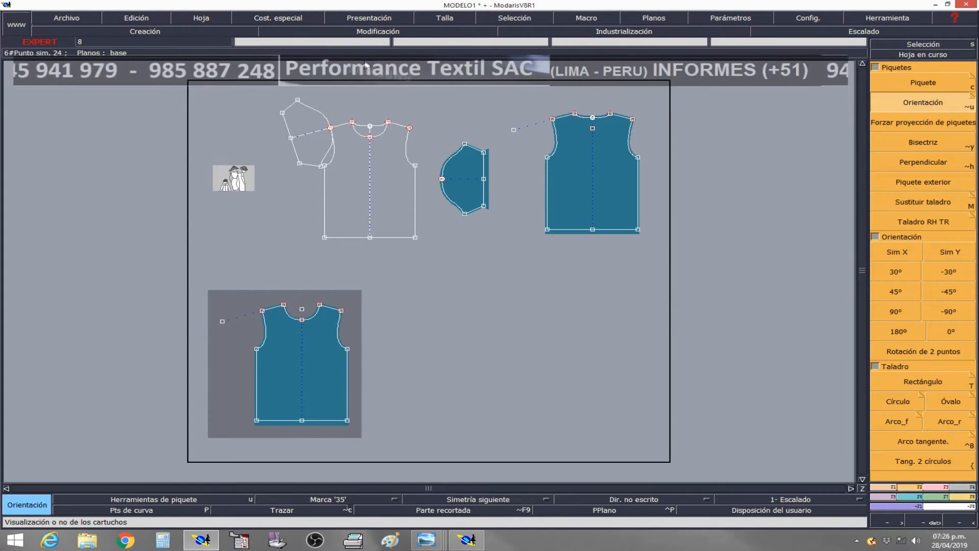
pyautogui.click(368, 19)
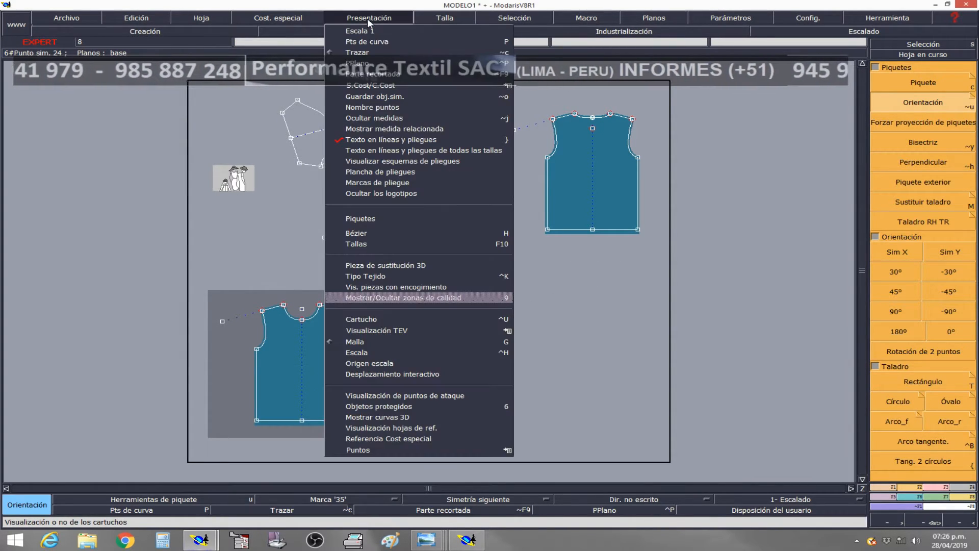
pyautogui.click(364, 319)
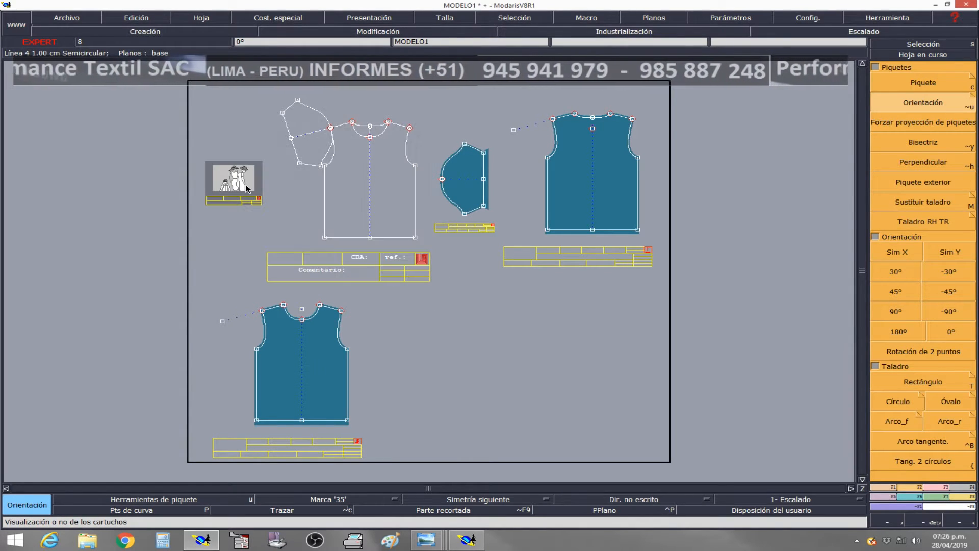
# Examine the Cartucho fields of the base pattern sheet, and select and centre the model's illustration sheet
pyautogui.click(923, 520)
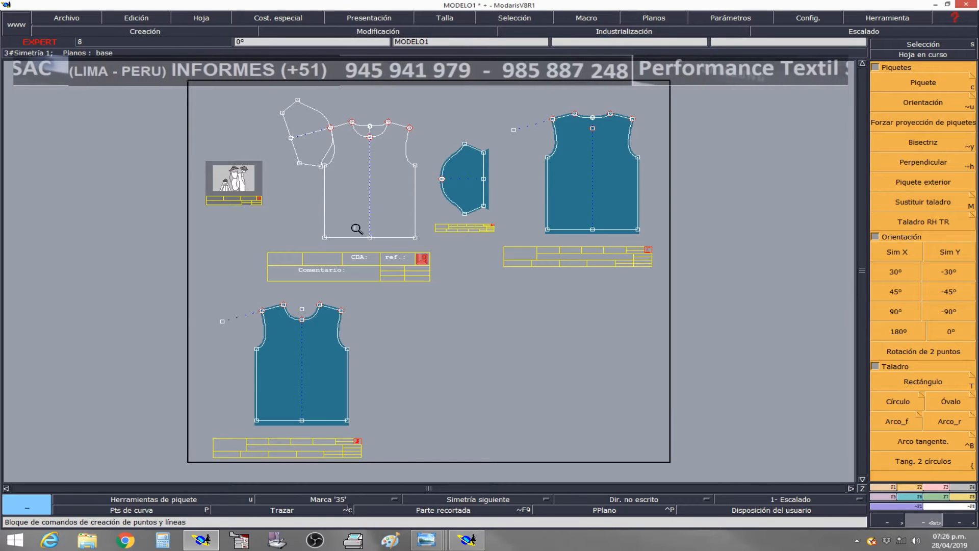
pyautogui.moveTo(265, 239); pyautogui.dragTo(439, 287)
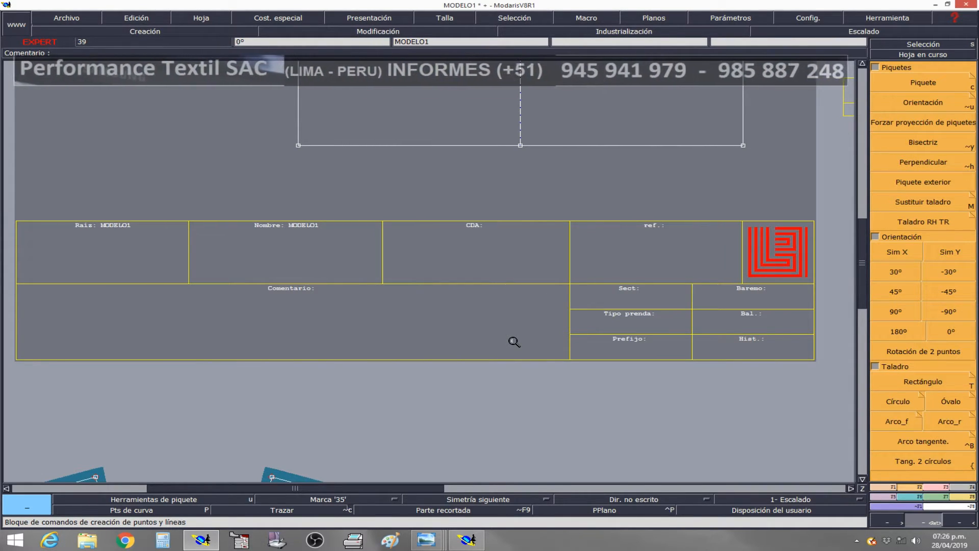
pyautogui.press('8')
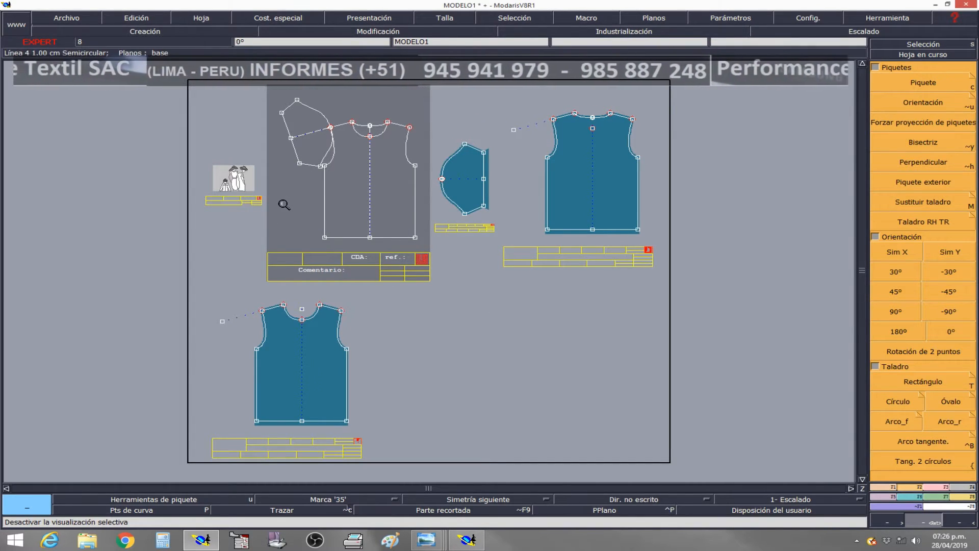
pyautogui.click(240, 185)
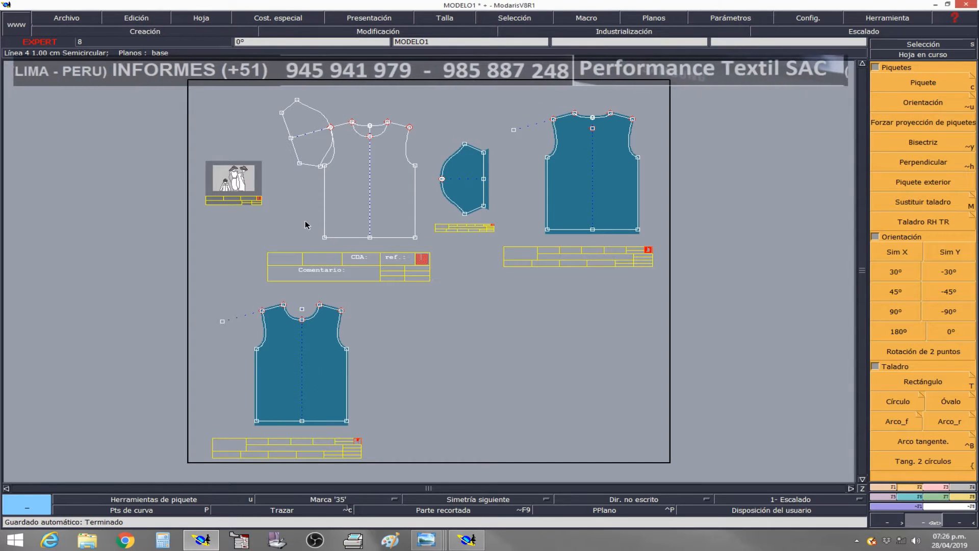
pyautogui.press('Home')
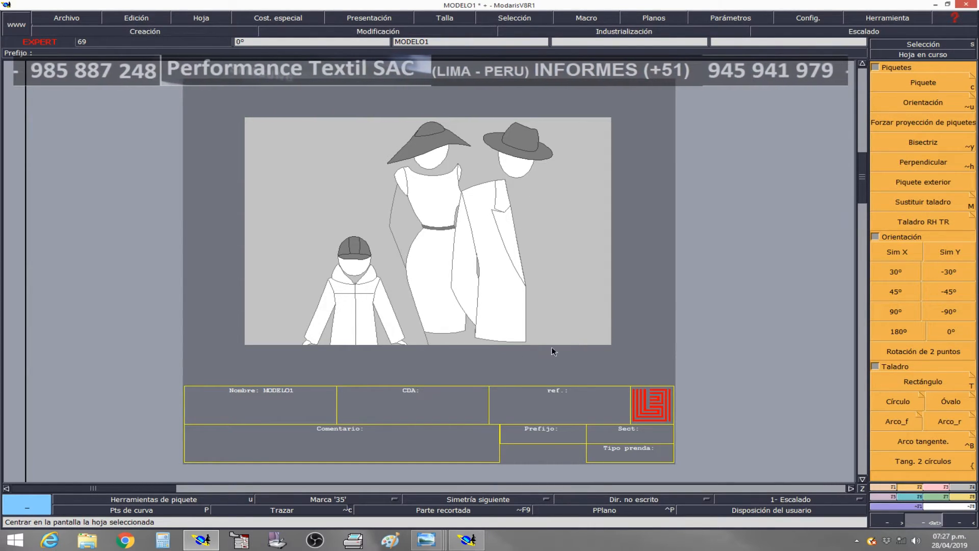
# Consult the MEDIDAS BASICAS measurement sheet in the Windows photo viewer and return to Modaris
pyautogui.moveTo(426, 540)
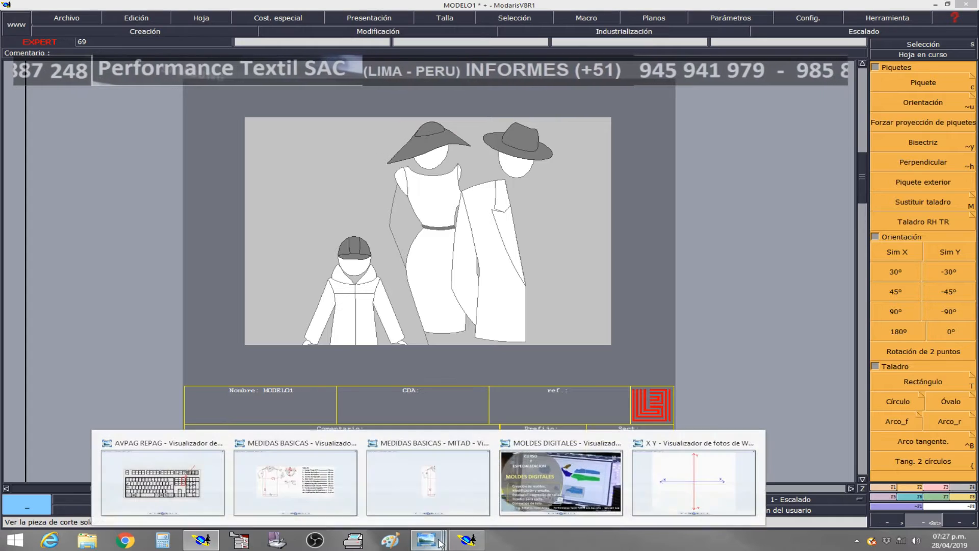
pyautogui.click(341, 486)
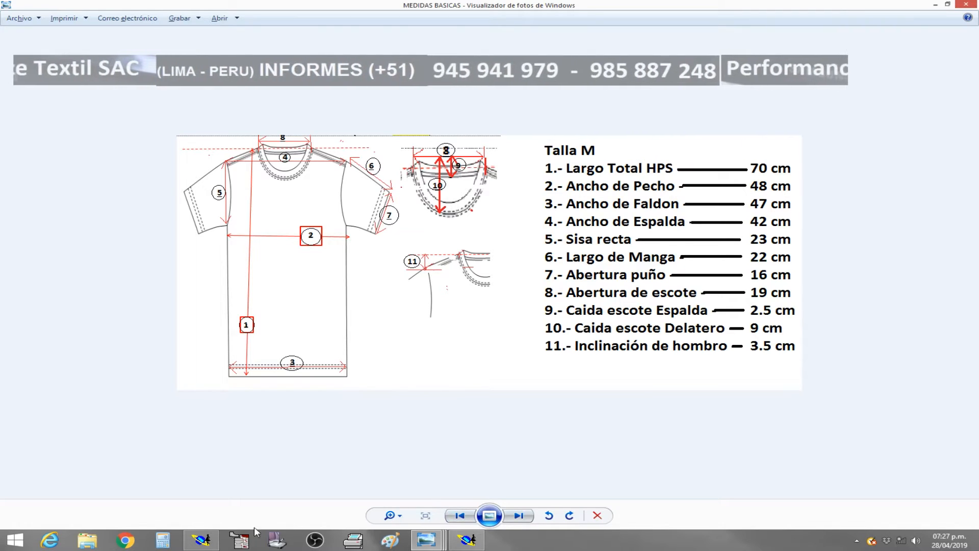
pyautogui.click(206, 539)
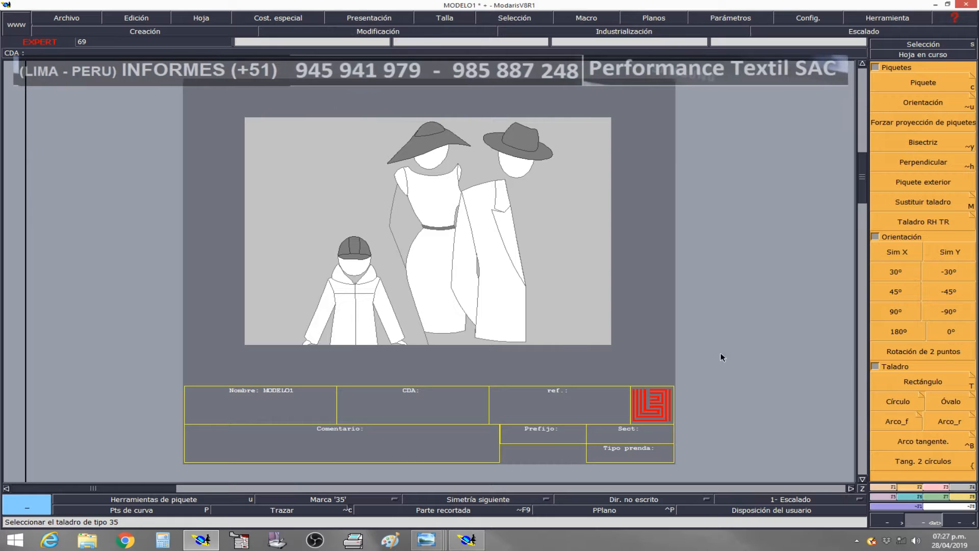
# Start Imp. TEV on the MODELO1 illustration sheet and browse the size-range files in the TALLAS folder
pyautogui.click(939, 501)
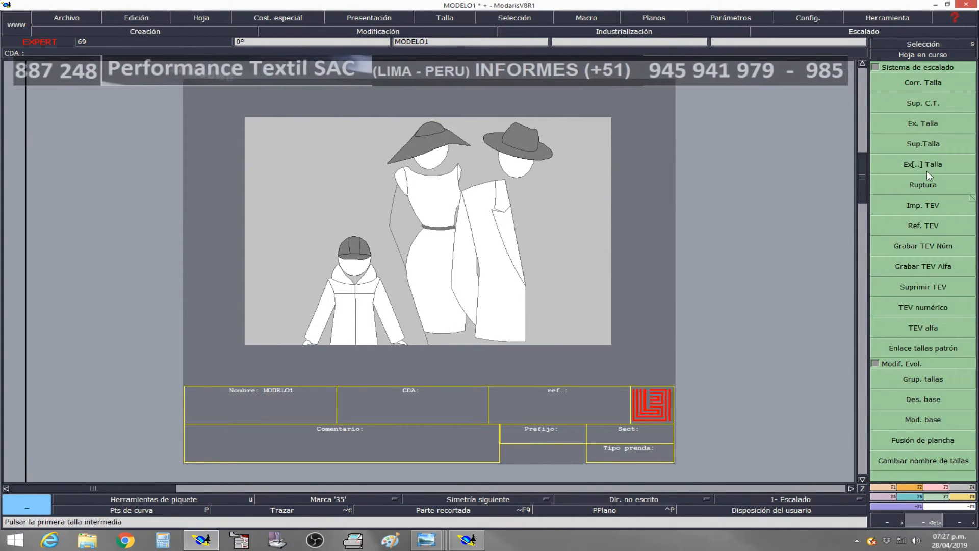
pyautogui.click(912, 207)
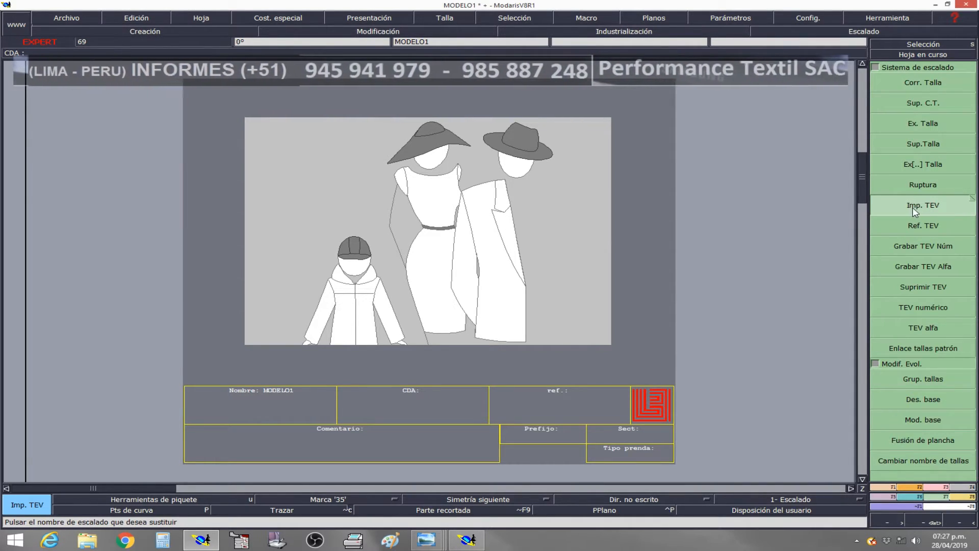
pyautogui.click(905, 209)
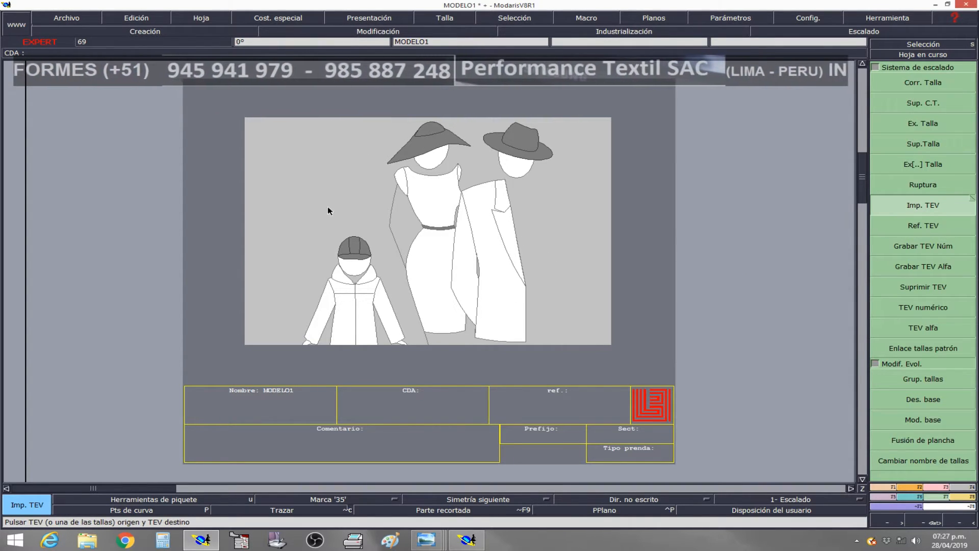
pyautogui.click(455, 227)
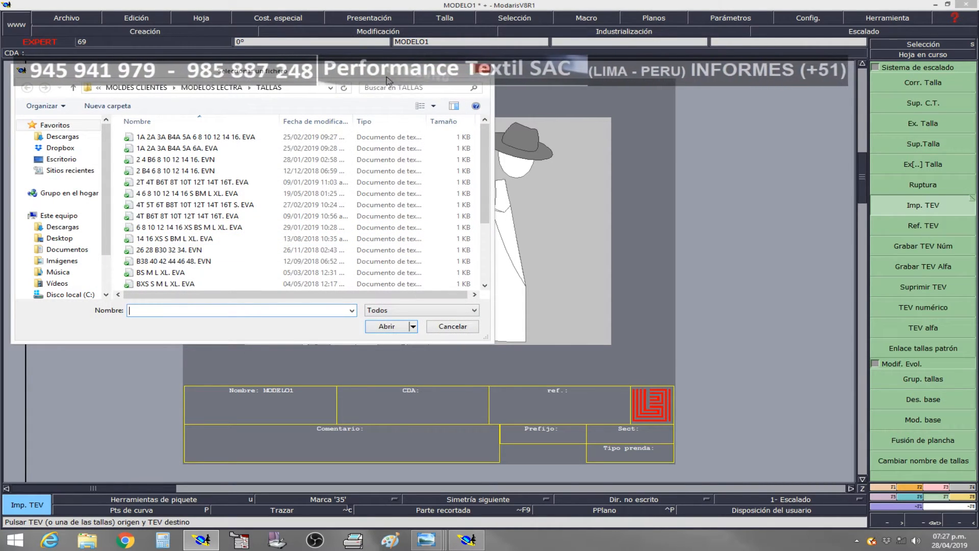
pyautogui.moveTo(379, 76); pyautogui.dragTo(425, 81)
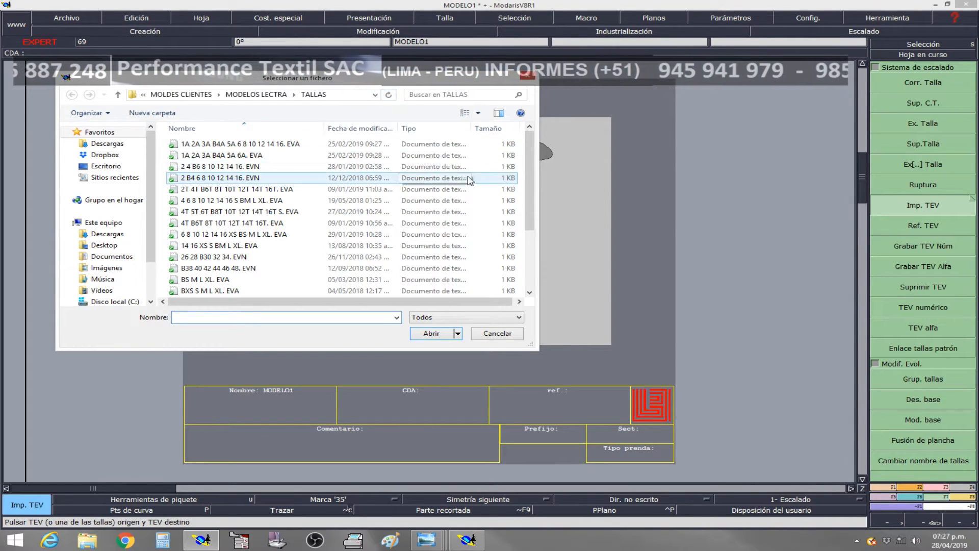
pyautogui.moveTo(530, 174); pyautogui.dragTo(536, 230)
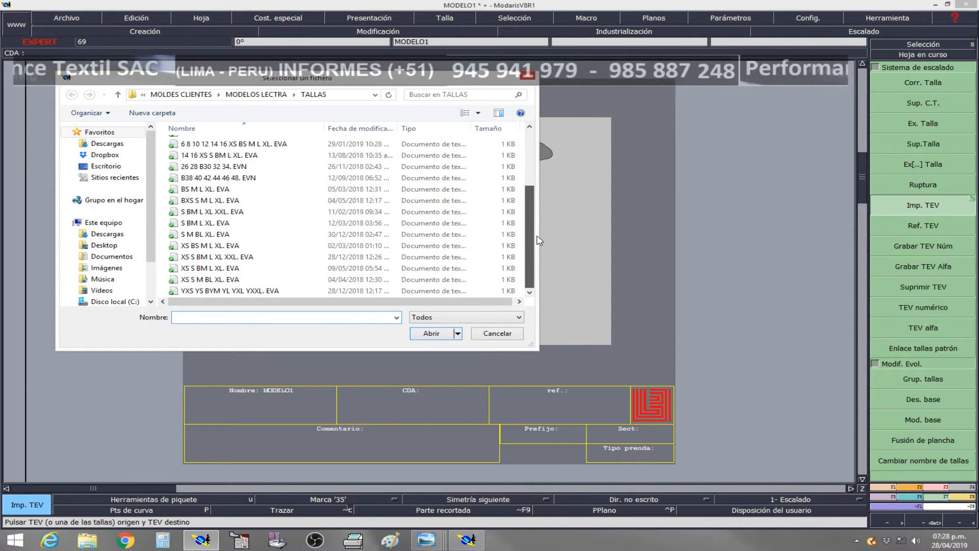
# Compare the candidate size files S BM L XL XXL. EVA, BS M L XL. EVA and S BM L XL. EVA
pyautogui.click(204, 212)
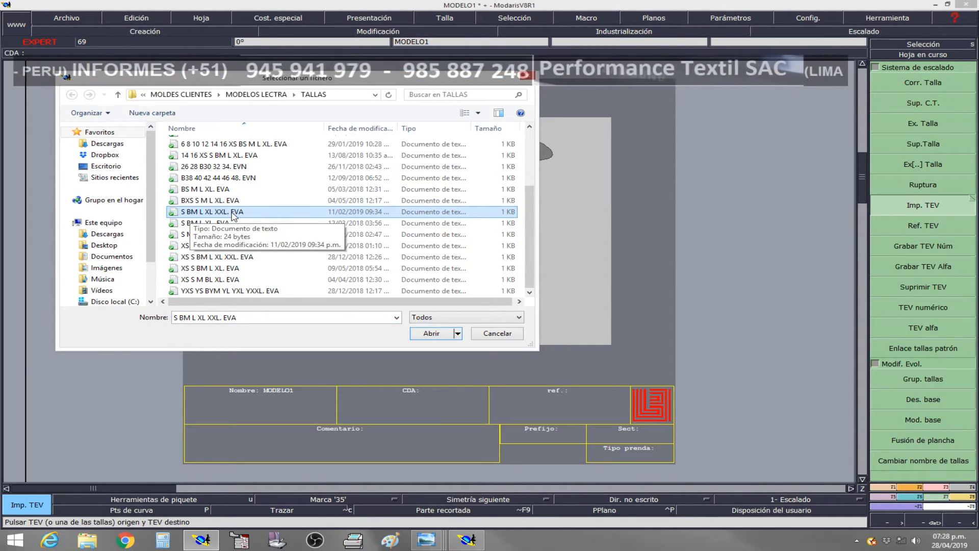
pyautogui.click(181, 190)
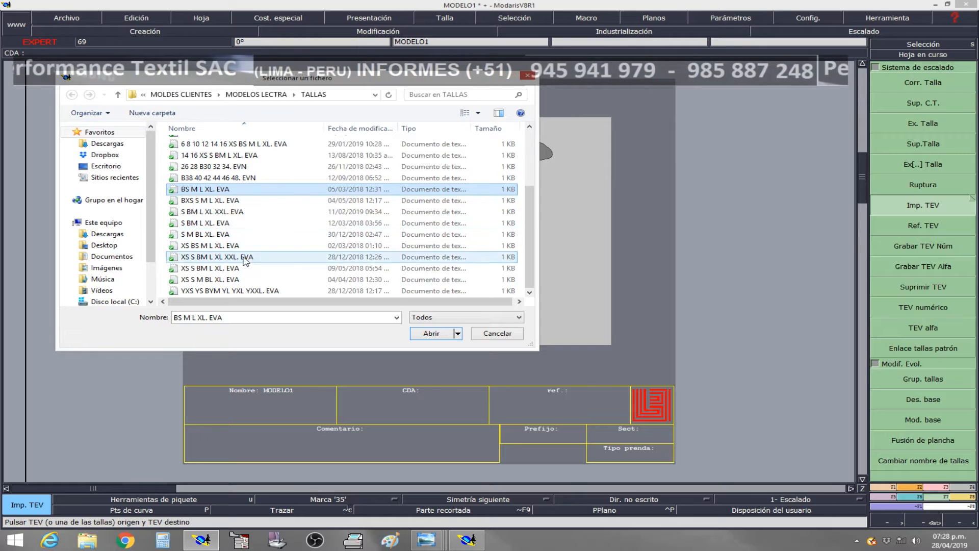
pyautogui.click(192, 223)
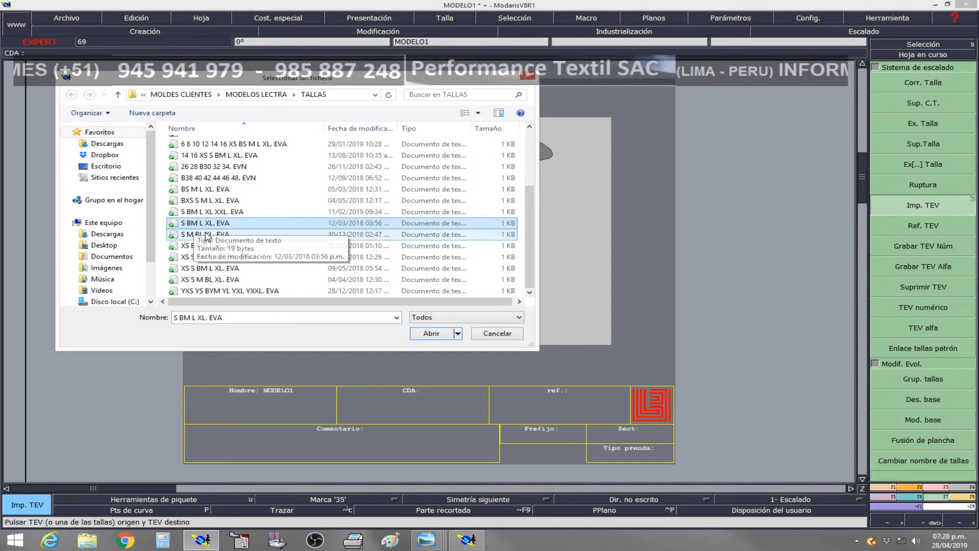
pyautogui.press('Up')
# Open S BM L XL. EVA in Notepad to check its size list and base-size marking, and close it
pyautogui.click(193, 226)
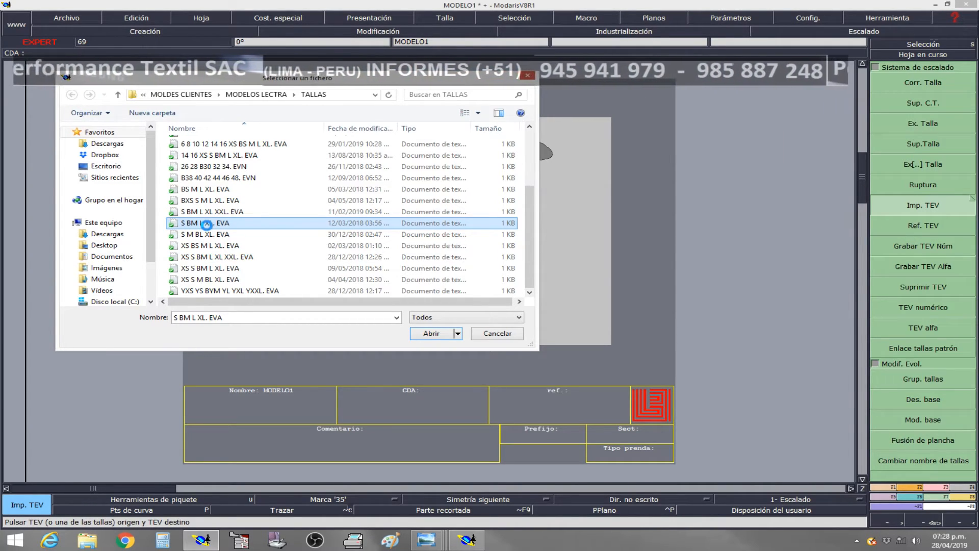
pyautogui.rightClick(212, 222)
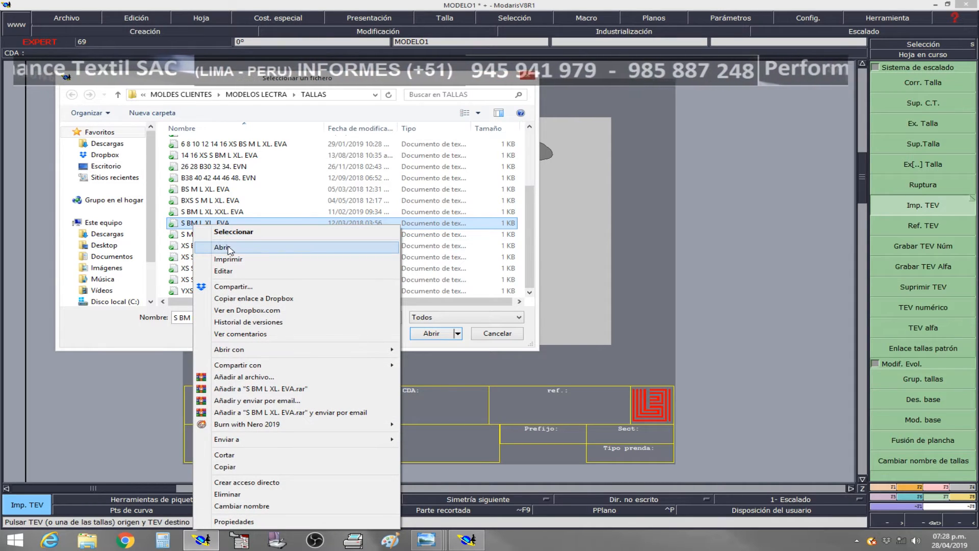
pyautogui.click(224, 247)
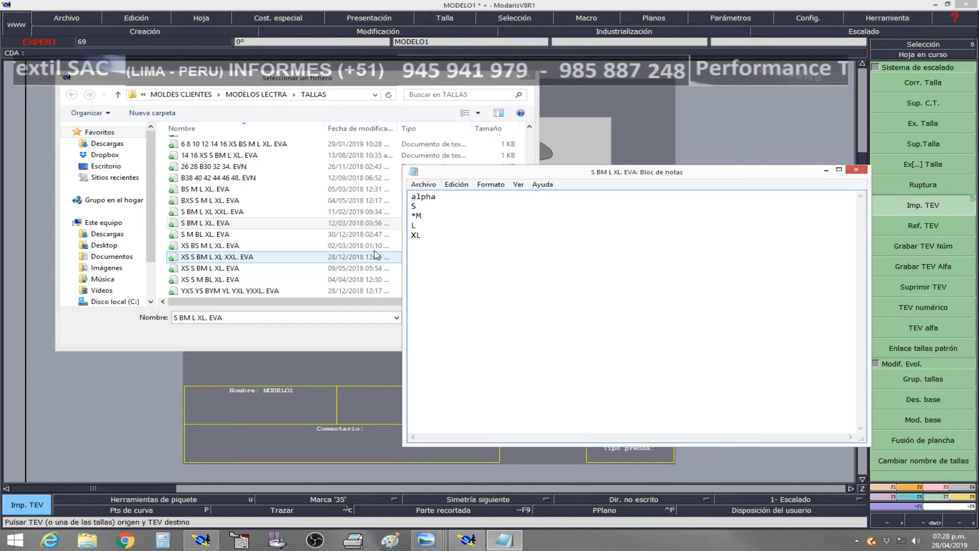
pyautogui.moveTo(430, 240); pyautogui.dragTo(410, 196)
pyautogui.click(449, 227)
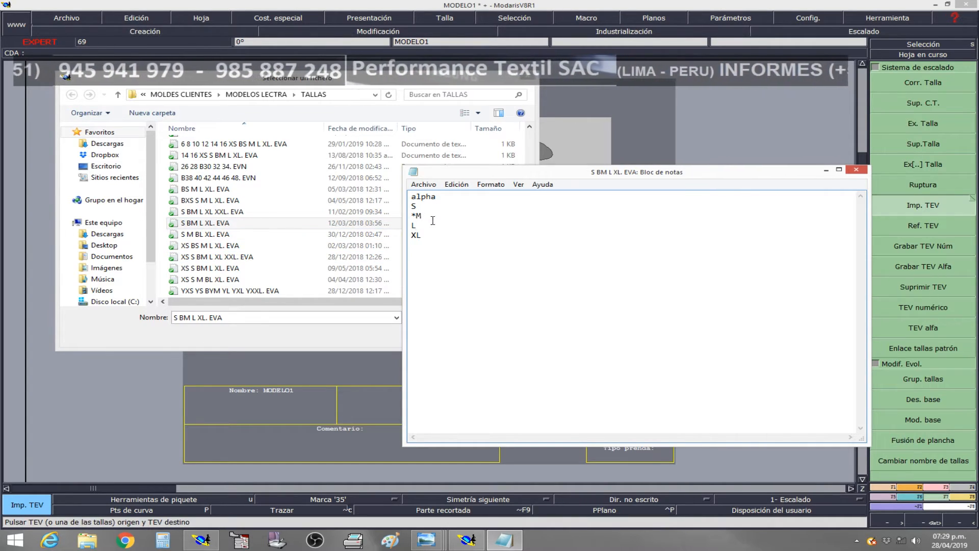
pyautogui.click(856, 170)
# Import the size file S BM L XL. EVA into the model's illustration sheet
pyautogui.click(208, 234)
pyautogui.click(203, 226)
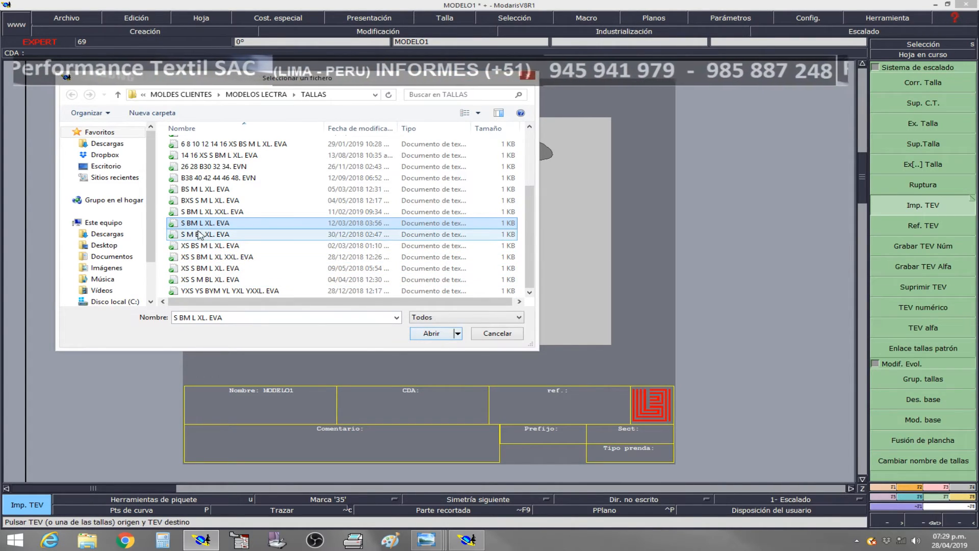
pyautogui.click(435, 334)
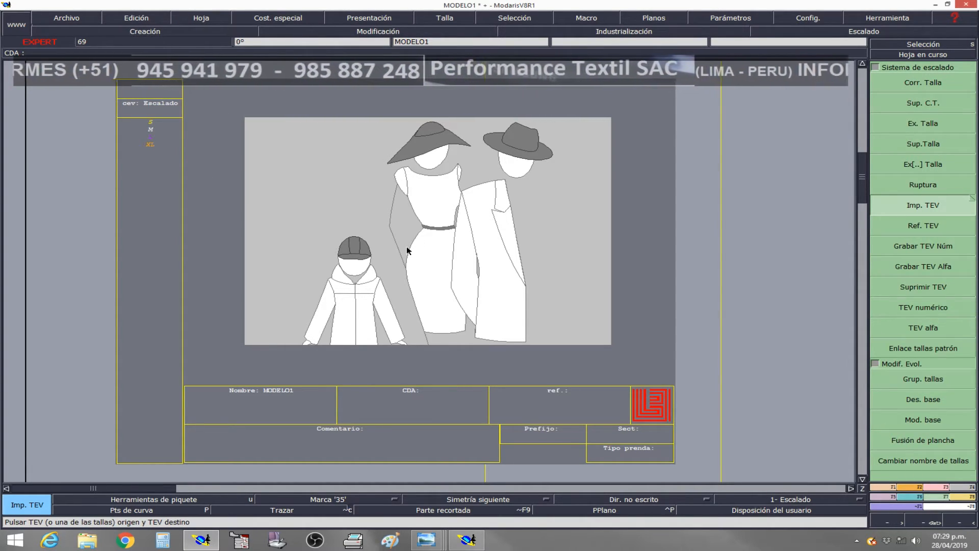
# Display all the sheets and make the illustration, base pattern, sleeve, back and front sheets current in turn to examine their size lists
pyautogui.press('8')
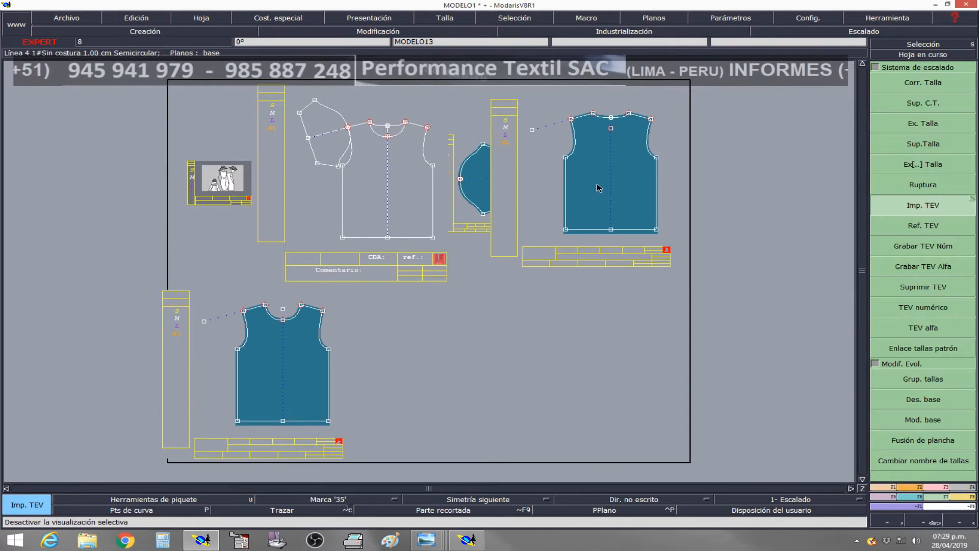
pyautogui.click(892, 44)
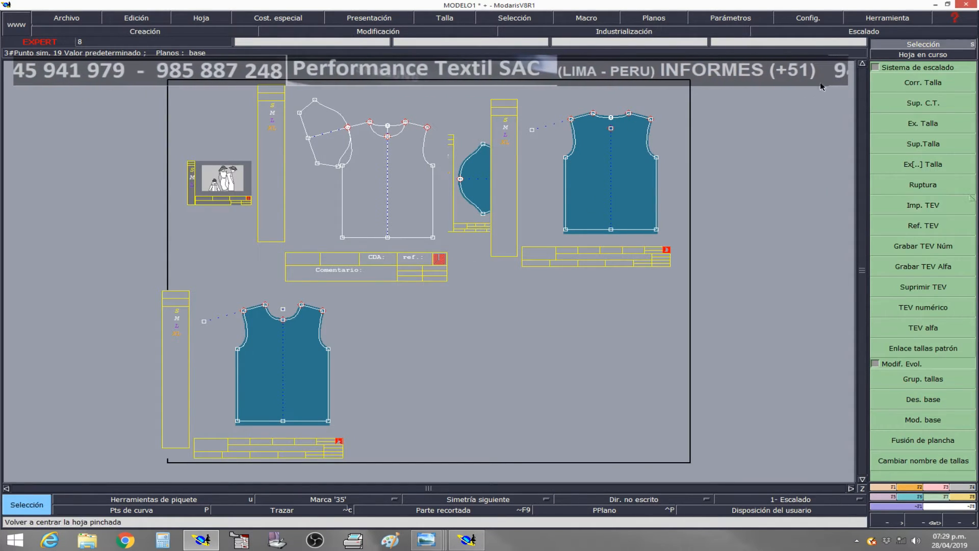
pyautogui.click(476, 164)
pyautogui.click(583, 172)
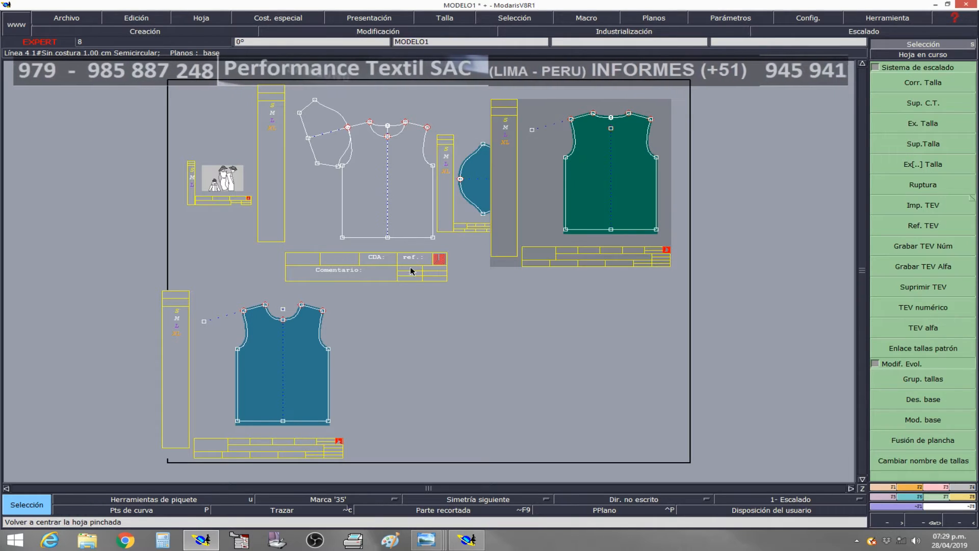
pyautogui.click(262, 346)
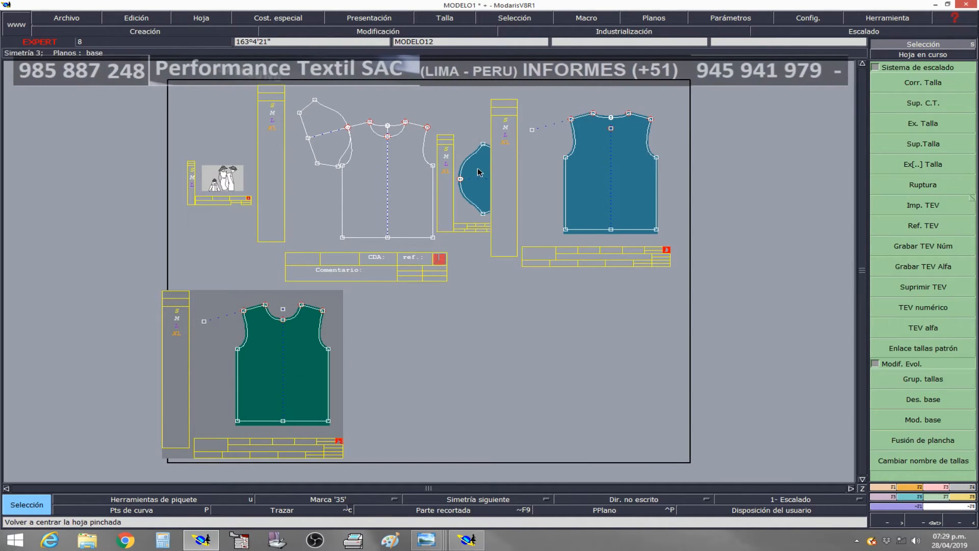
pyautogui.click(474, 206)
pyautogui.click(358, 178)
pyautogui.click(592, 164)
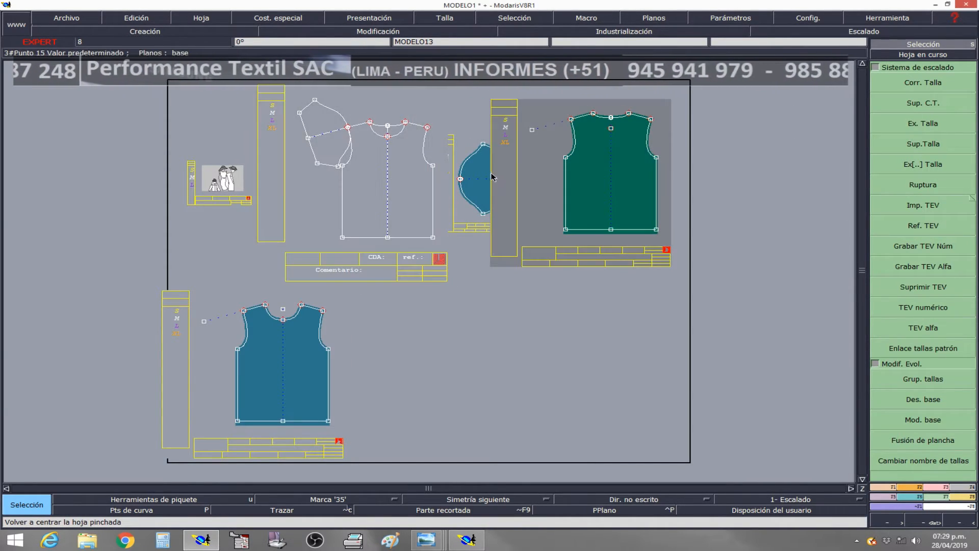
pyautogui.click(498, 217)
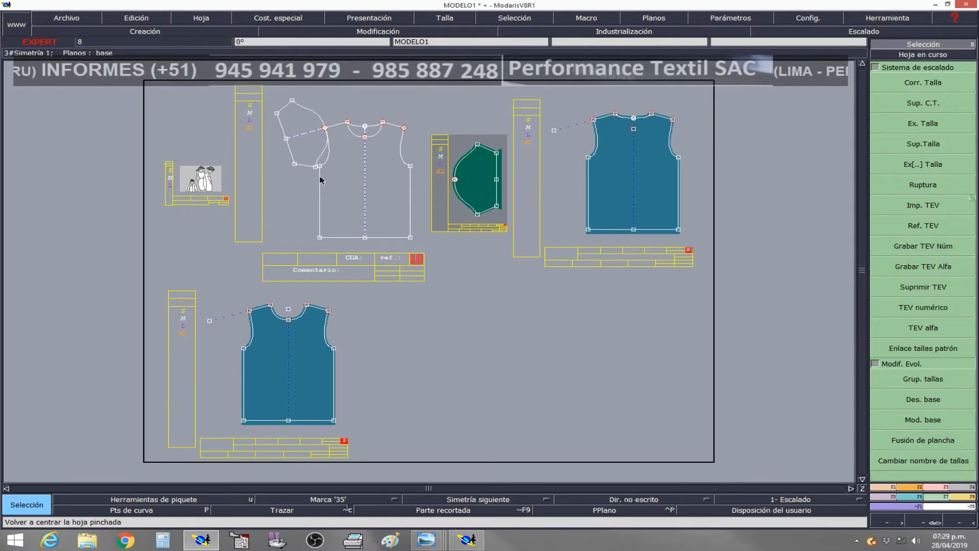
pyautogui.click(197, 183)
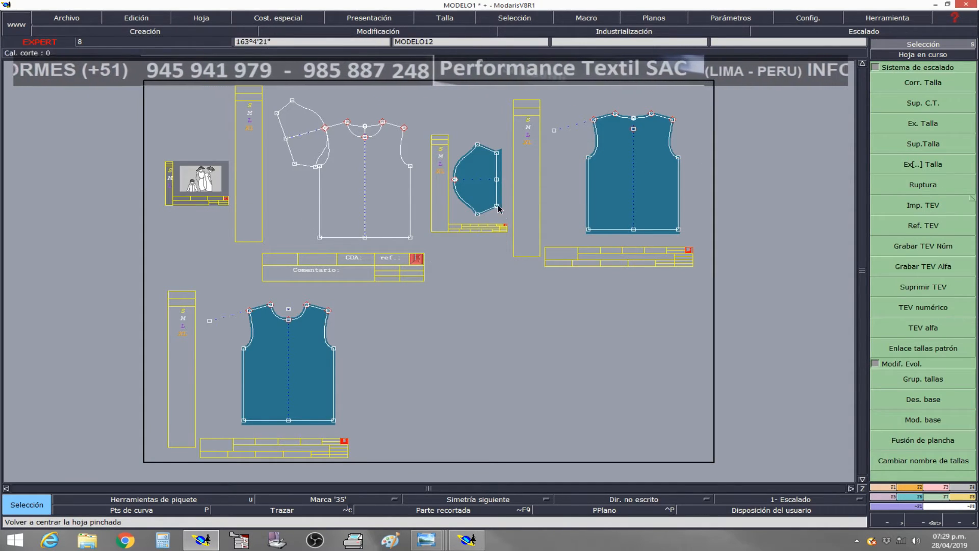
pyautogui.click(479, 168)
pyautogui.click(618, 159)
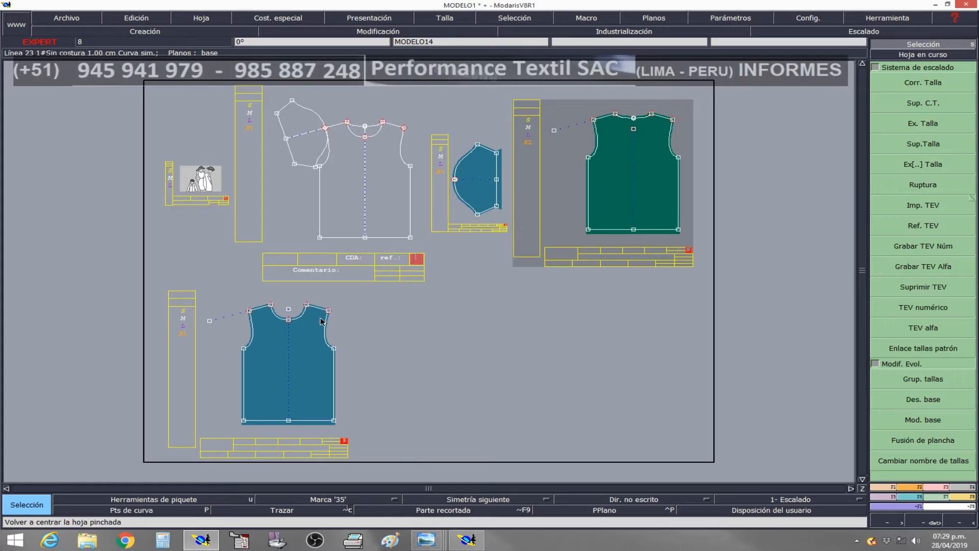
pyautogui.click(329, 320)
pyautogui.click(302, 237)
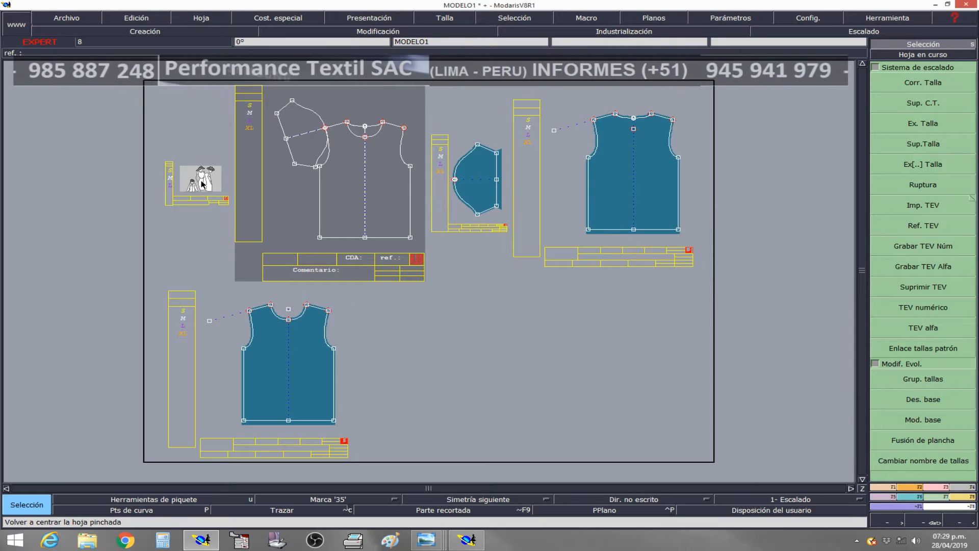
pyautogui.click(479, 173)
pyautogui.click(208, 179)
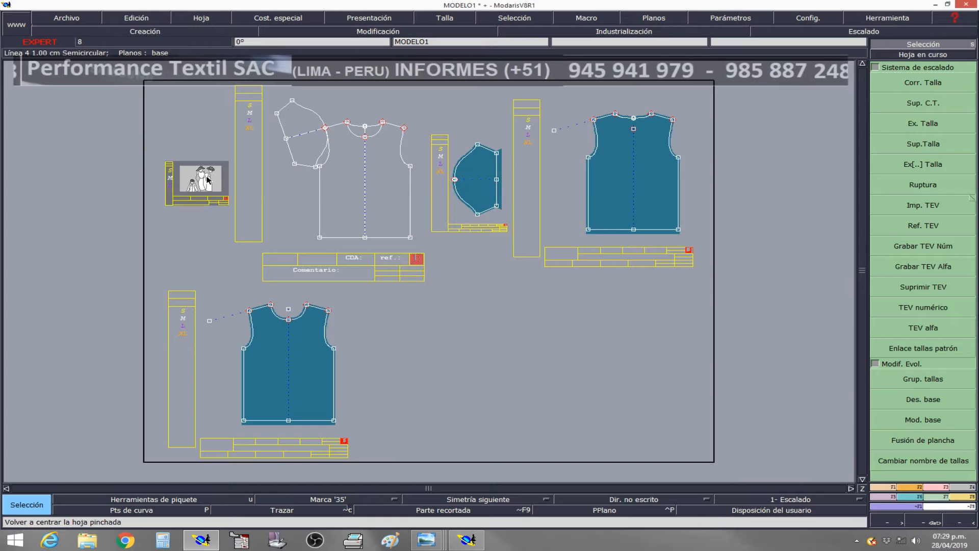
# Examine the illustration sheet's sizes up close, and compare them with those on the sleeve and back sheets
pyautogui.press('Home')
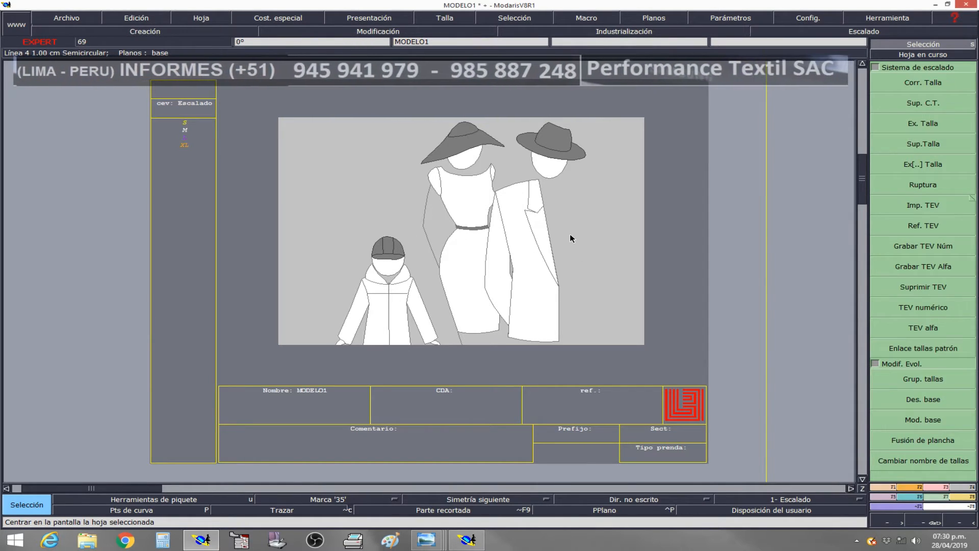
pyautogui.press('End')
pyautogui.click(495, 176)
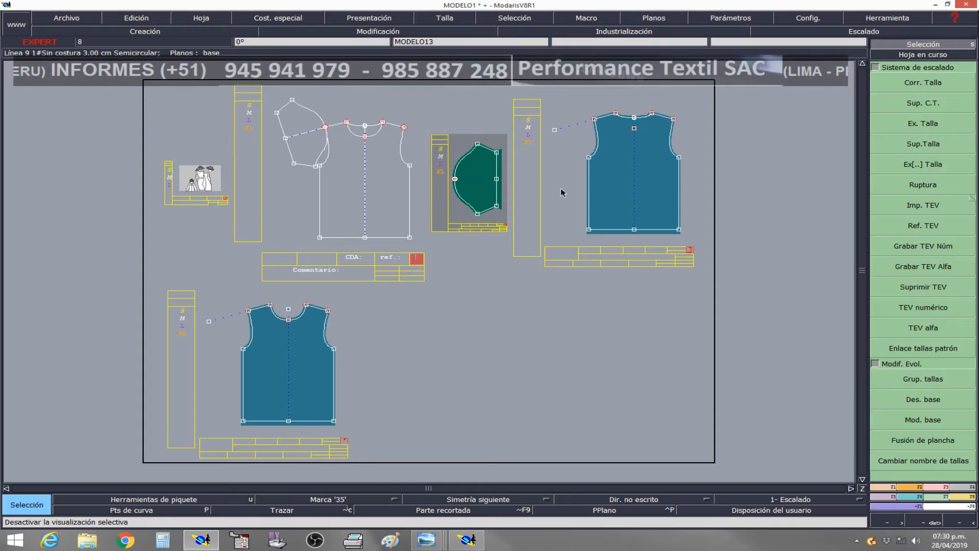
pyautogui.click(612, 181)
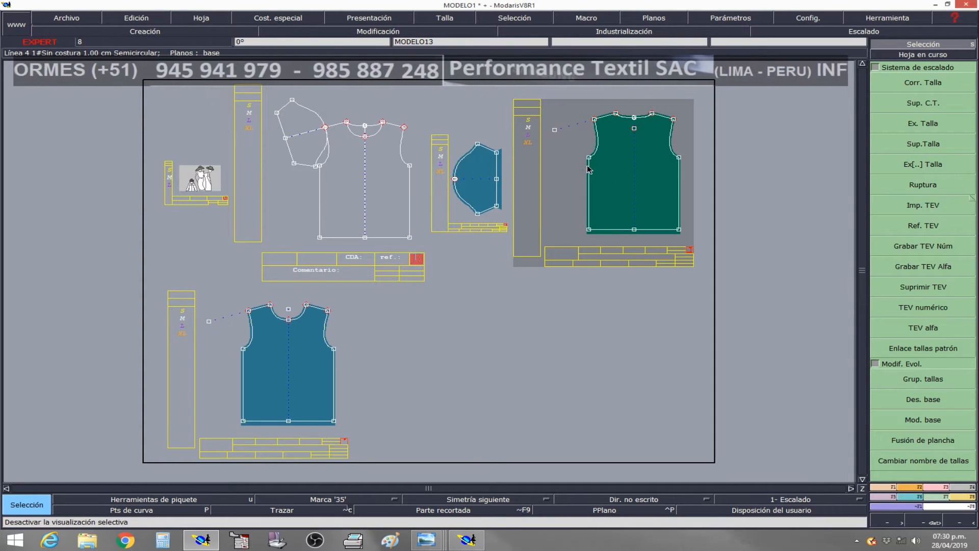
pyautogui.click(488, 167)
pyautogui.click(604, 202)
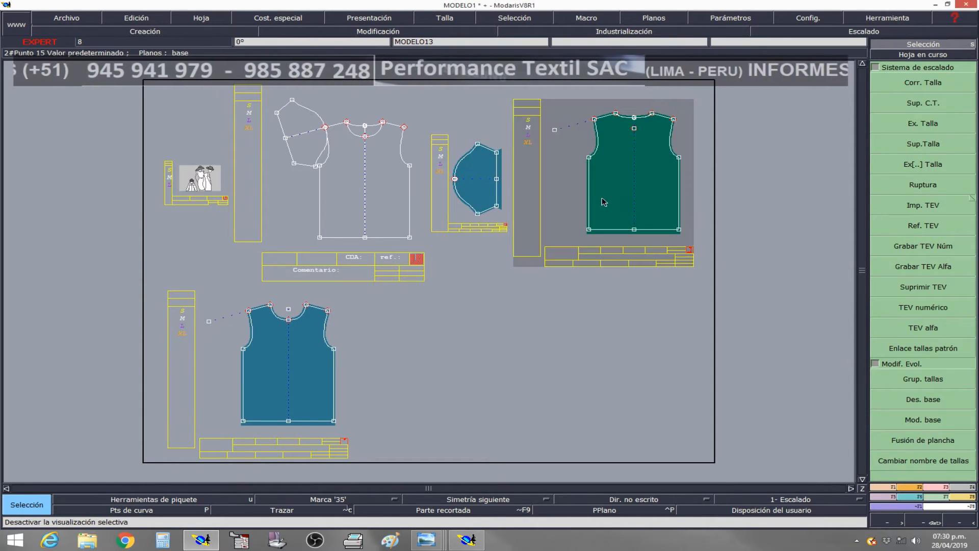
pyautogui.click(625, 300)
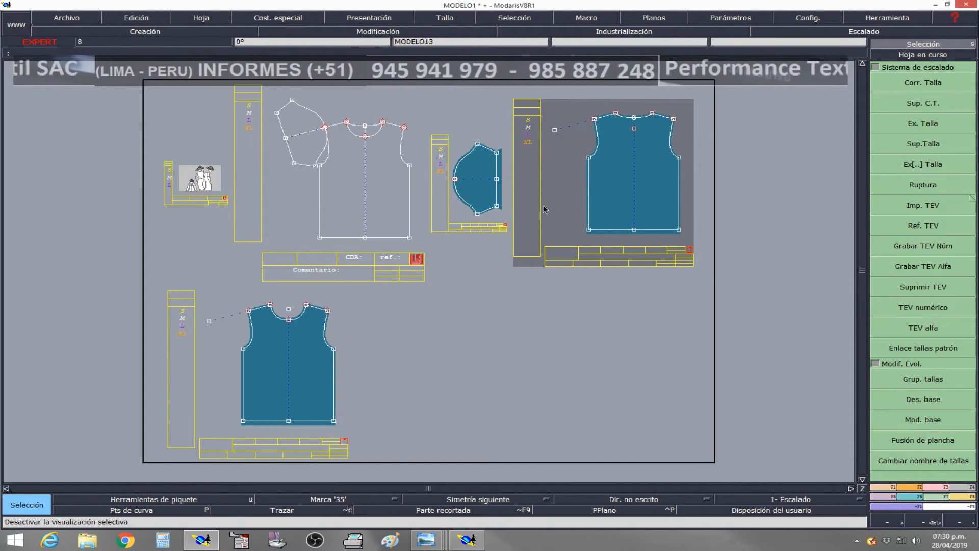
# Open the access path settings and browse the folder tree for the model-opening directory, looking into Documentos without changing the path
pyautogui.click(67, 18)
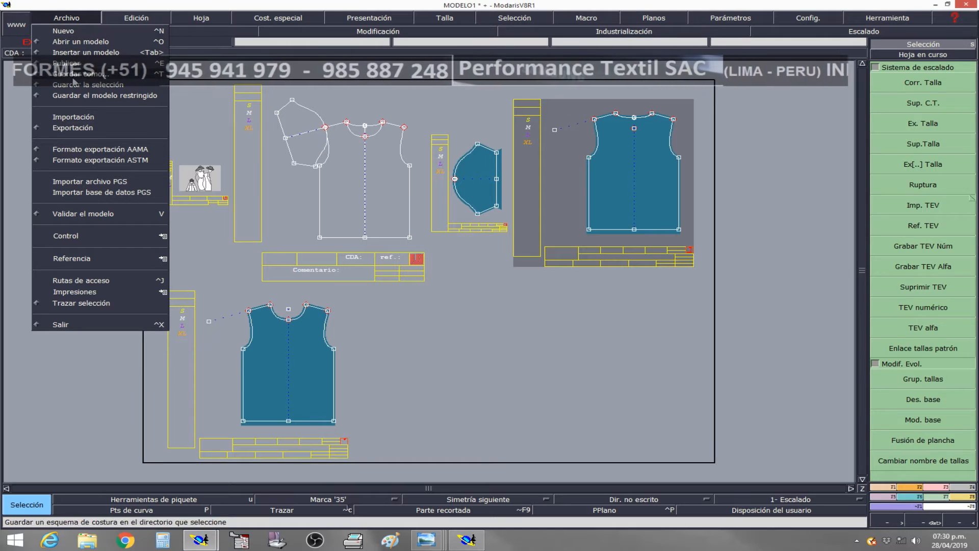
pyautogui.click(84, 279)
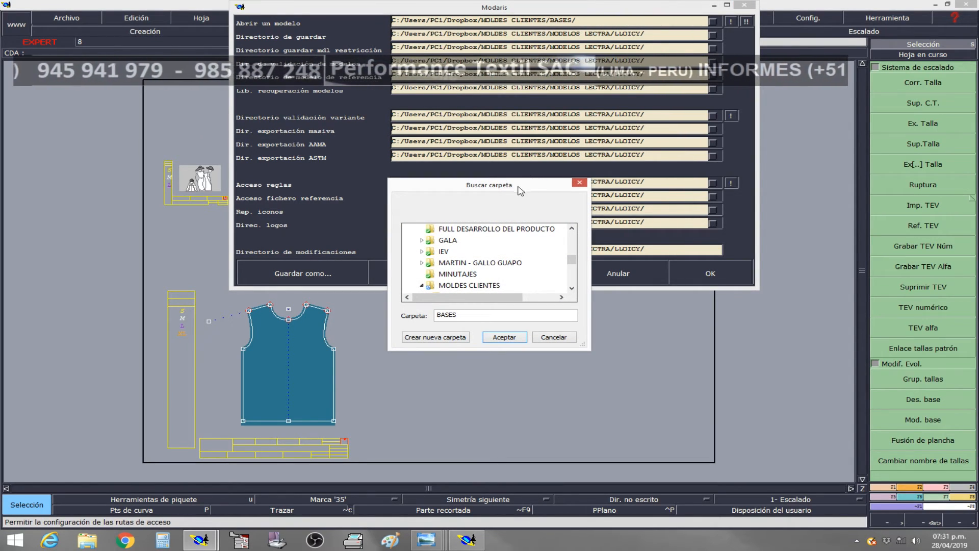
pyautogui.moveTo(572, 263)
pyautogui.mouseDown()
pyautogui.moveTo(574, 238)
pyautogui.moveTo(572, 273)
pyautogui.moveTo(575, 244)
pyautogui.mouseUp()
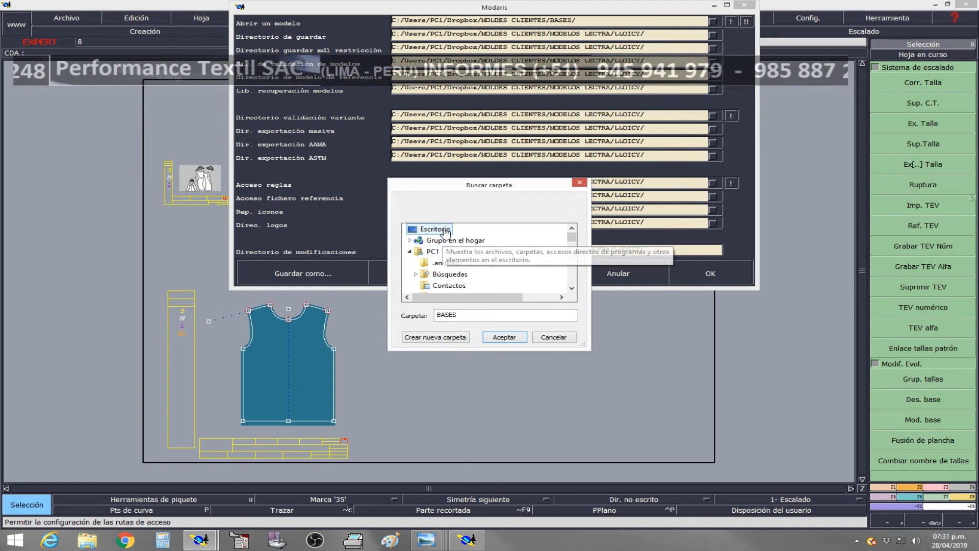
pyautogui.click(435, 229)
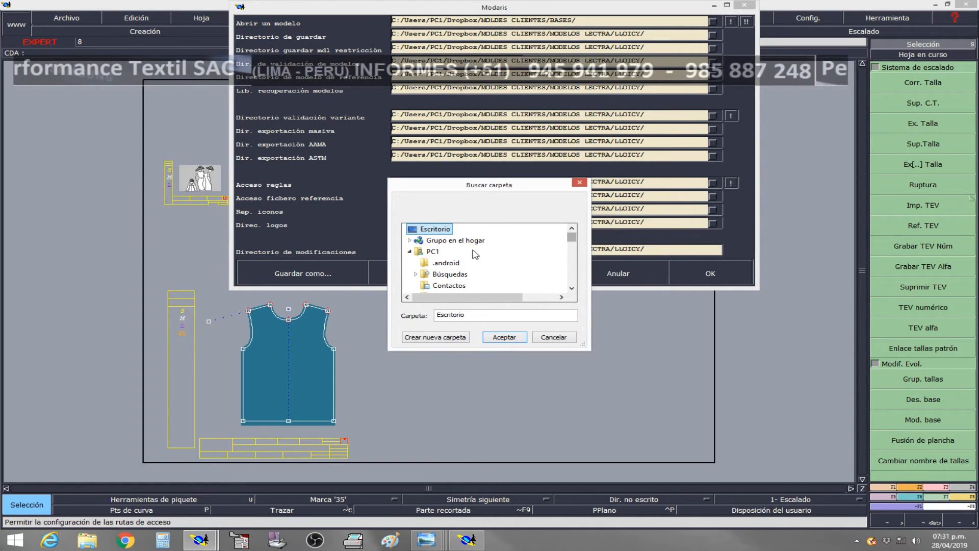
pyautogui.click(410, 252)
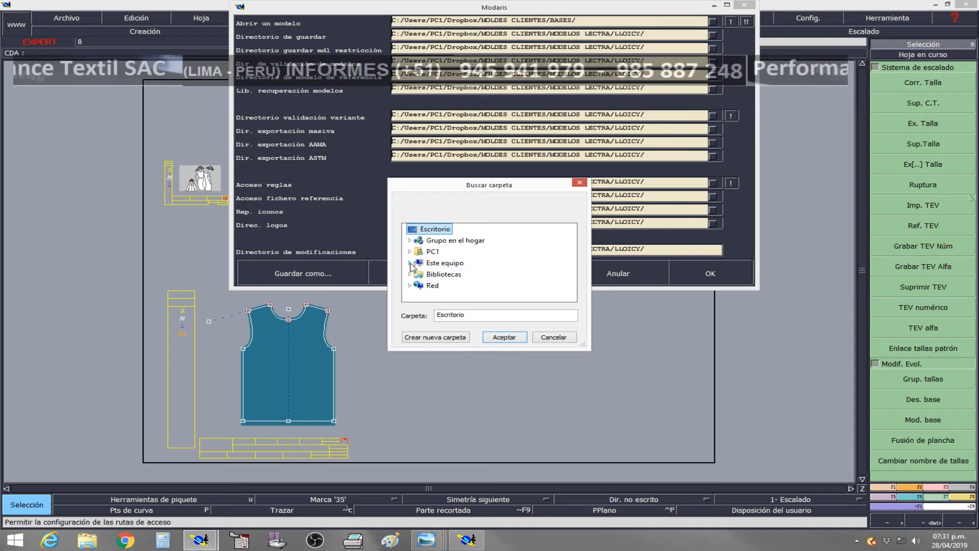
pyautogui.click(410, 251)
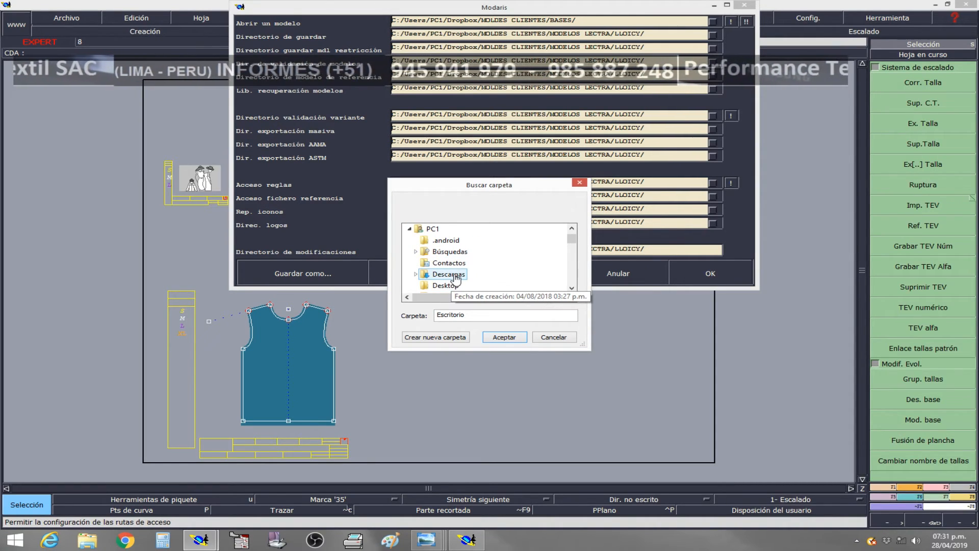
pyautogui.moveTo(575, 239); pyautogui.dragTo(573, 244)
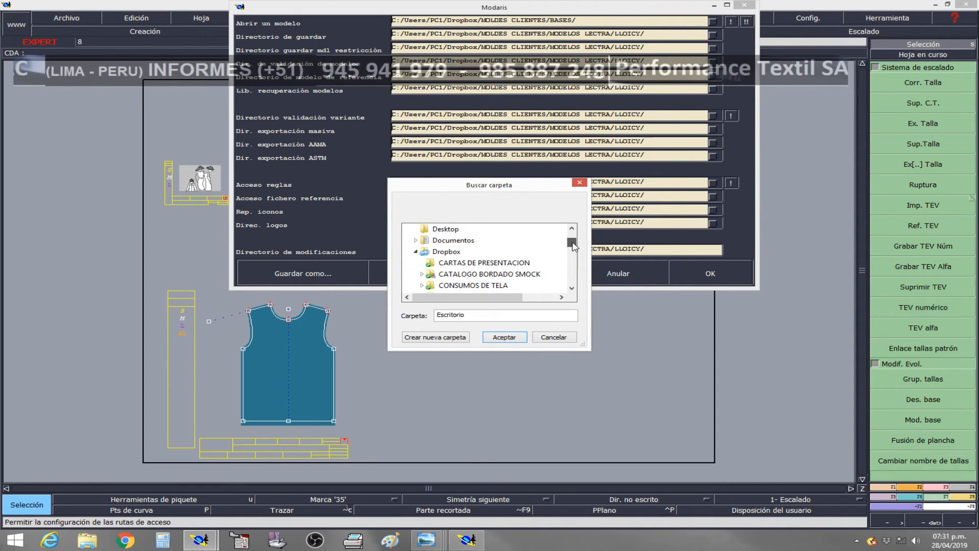
pyautogui.click(453, 240)
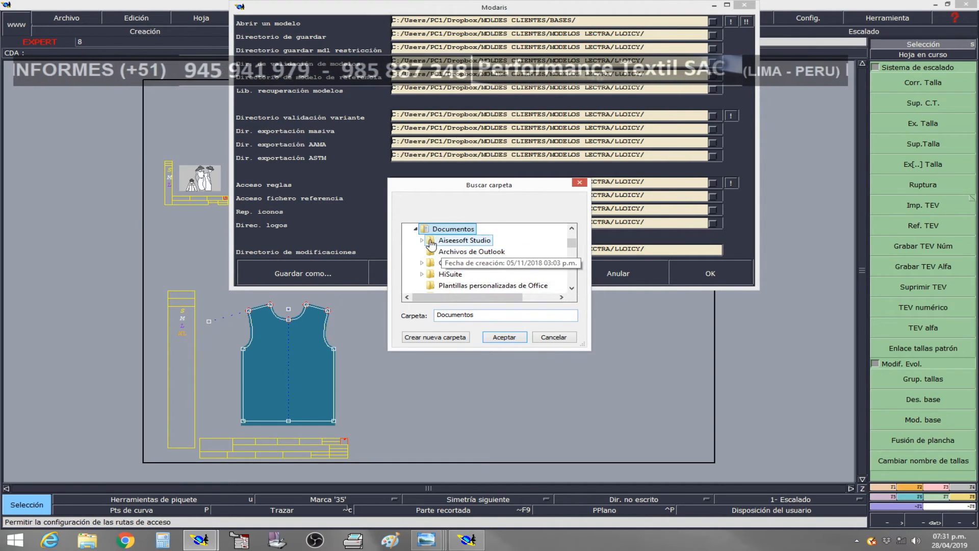
pyautogui.click(555, 338)
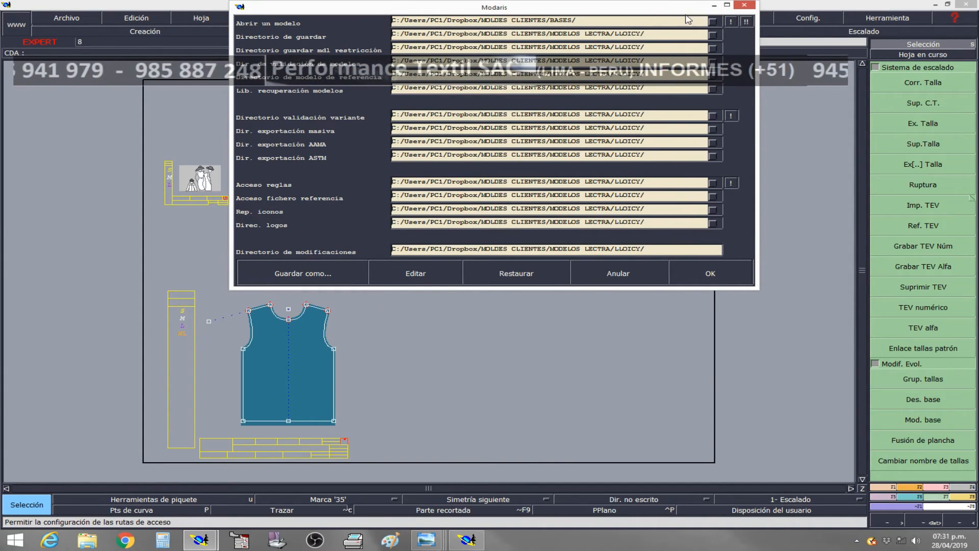
# Choose the MOLDES CLIENTES/BASES folder as the model-opening directory and apply it to all the access paths
pyautogui.click(659, 28)
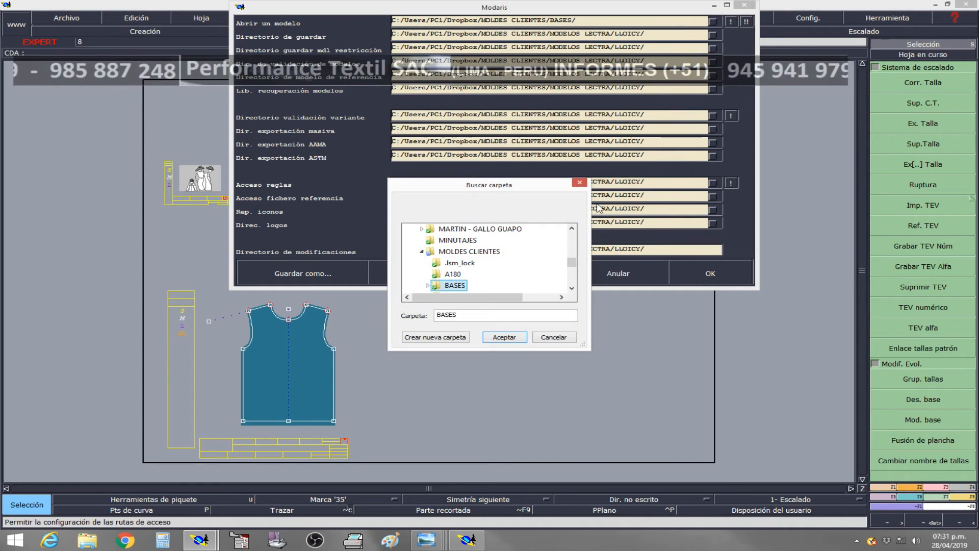
pyautogui.click(507, 338)
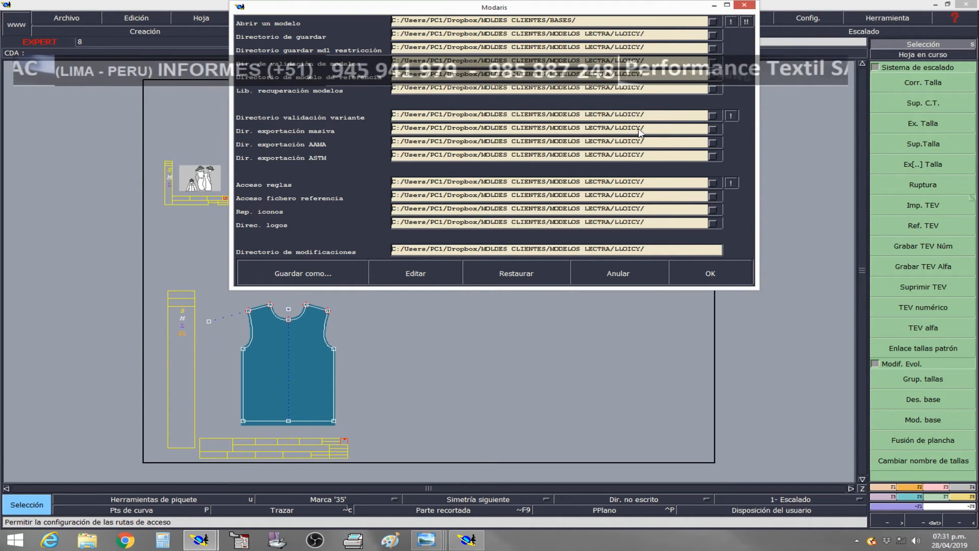
pyautogui.click(748, 20)
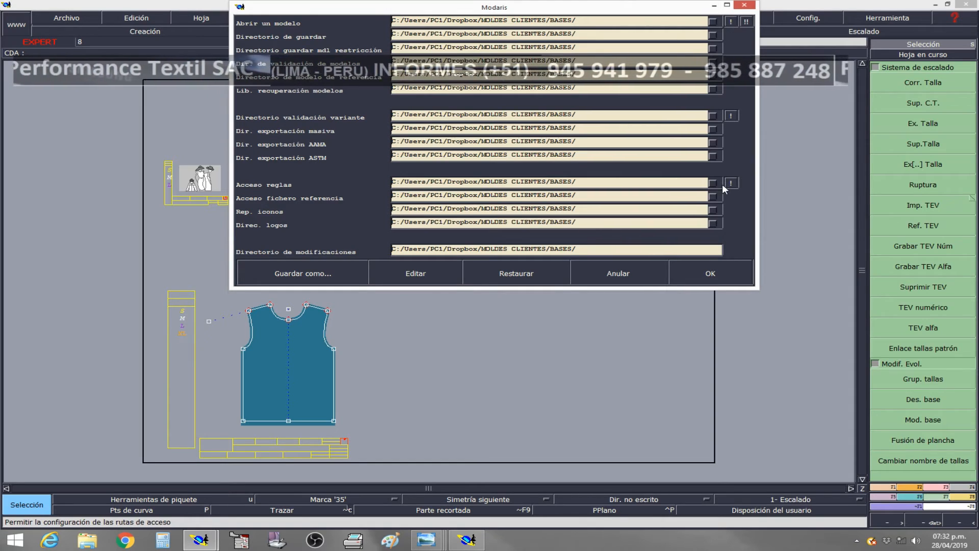
pyautogui.click(713, 274)
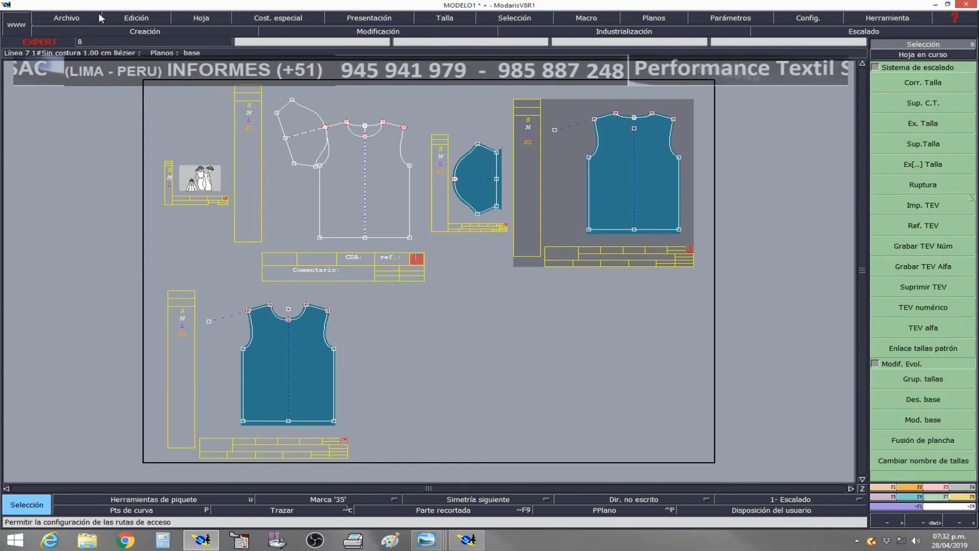
# Reopen the access path settings to check the directories, and close them
pyautogui.click(69, 18)
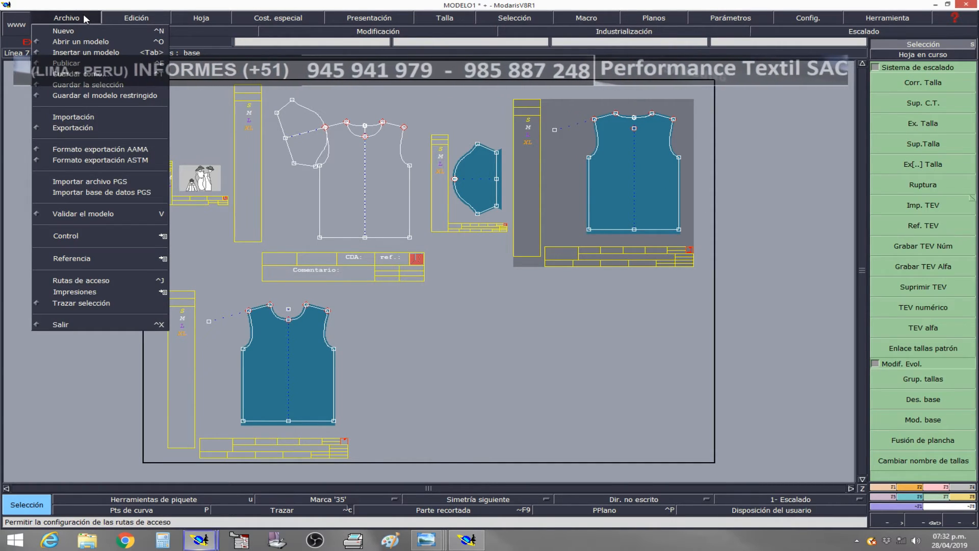
pyautogui.click(89, 279)
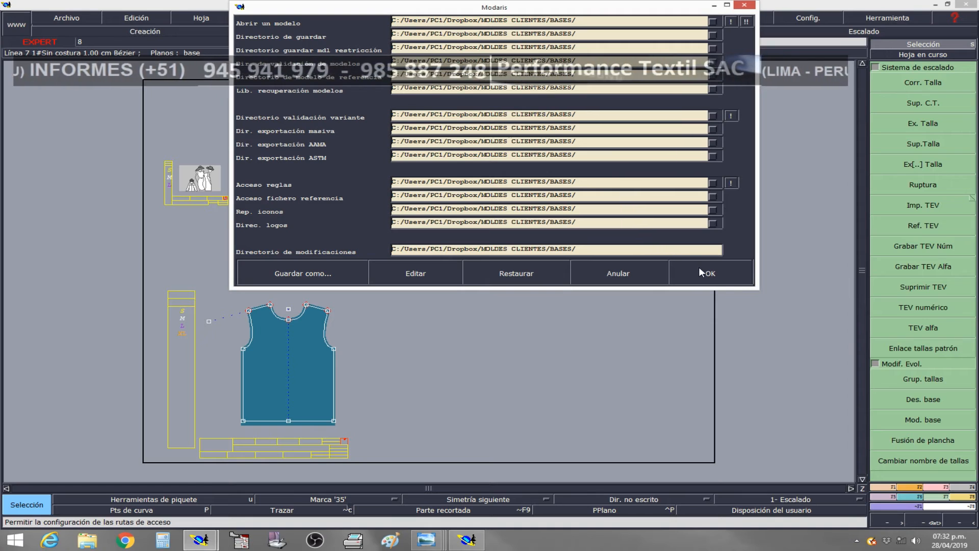
pyautogui.click(705, 272)
# Save MODELO1 in the BASES folder, continuing past the detected anomaly, and repeat the save
pyautogui.click(71, 19)
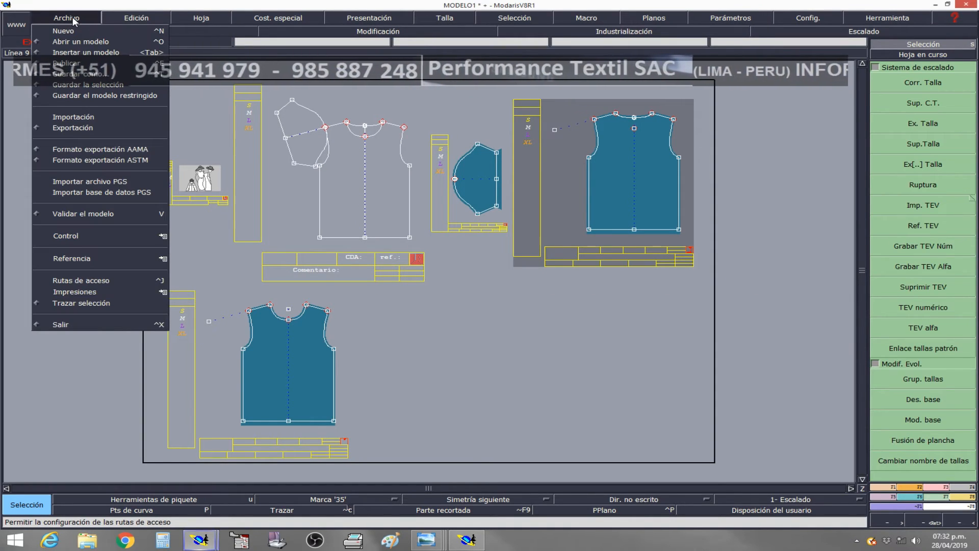
pyautogui.click(83, 64)
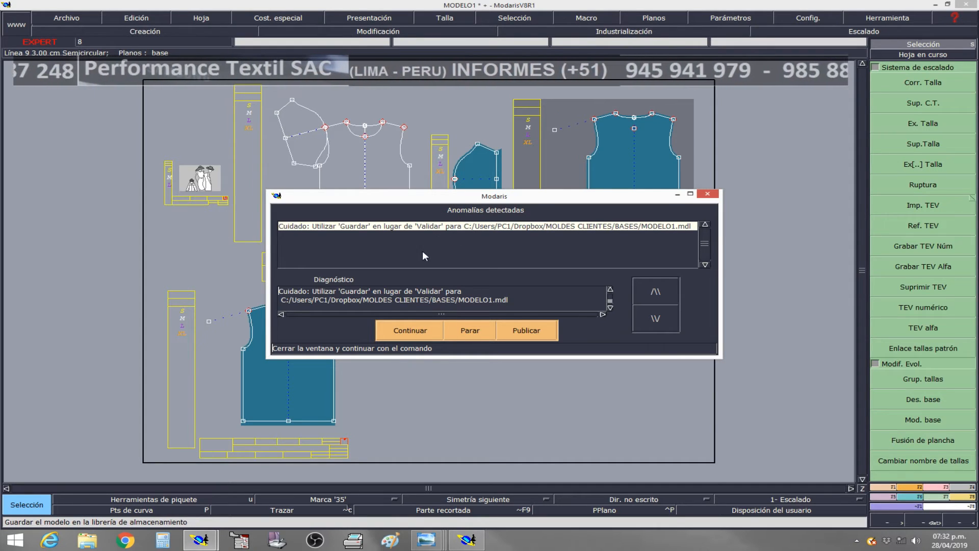
pyautogui.click(413, 330)
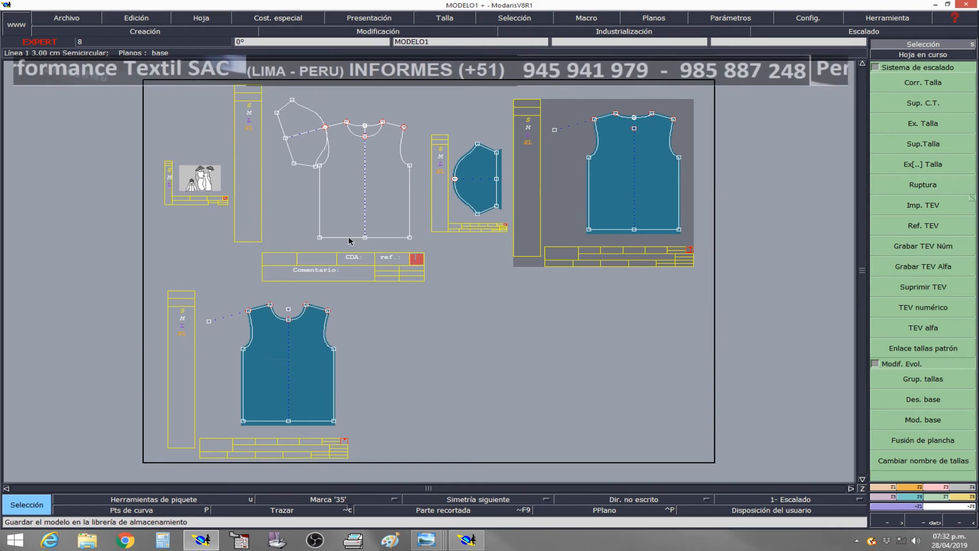
pyautogui.click(68, 17)
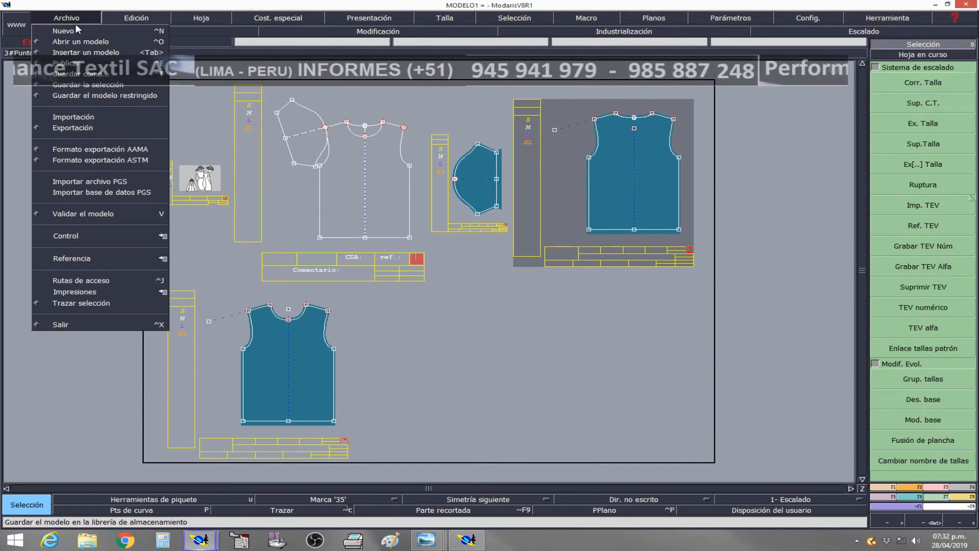
pyautogui.click(78, 64)
pyautogui.click(414, 328)
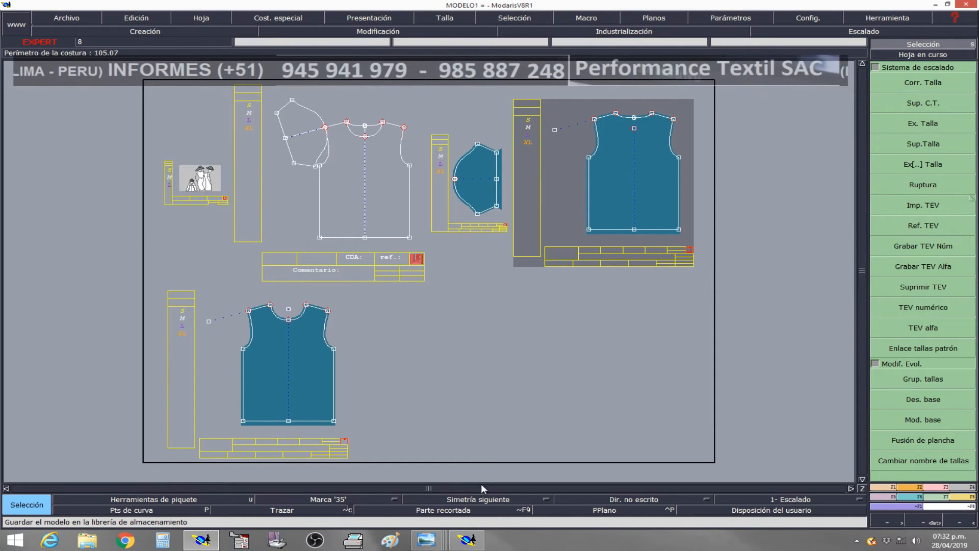
# Switch to Modaris V7R1, choose MOLDES CLIENTES/BASES as the model-opening directory and apply it to all the access paths
pyautogui.click(476, 544)
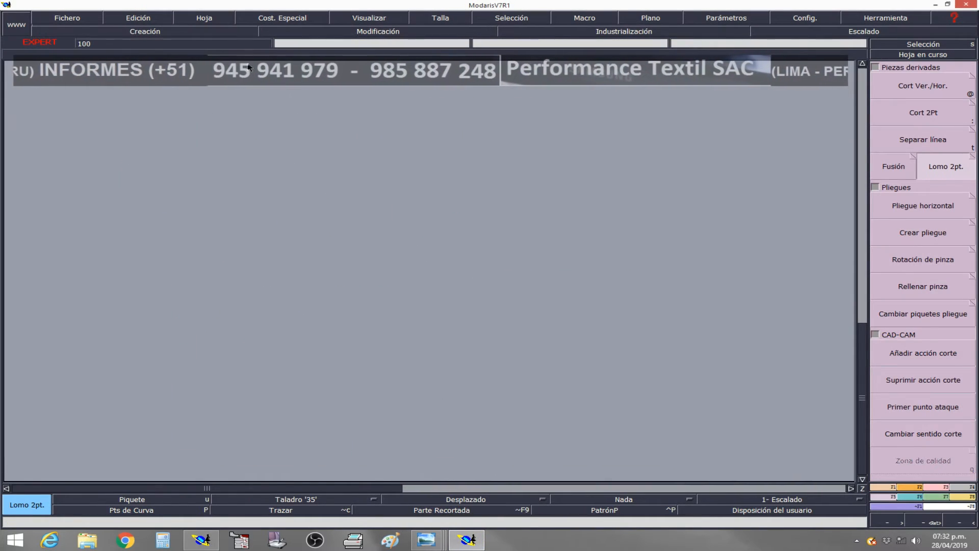
pyautogui.click(203, 541)
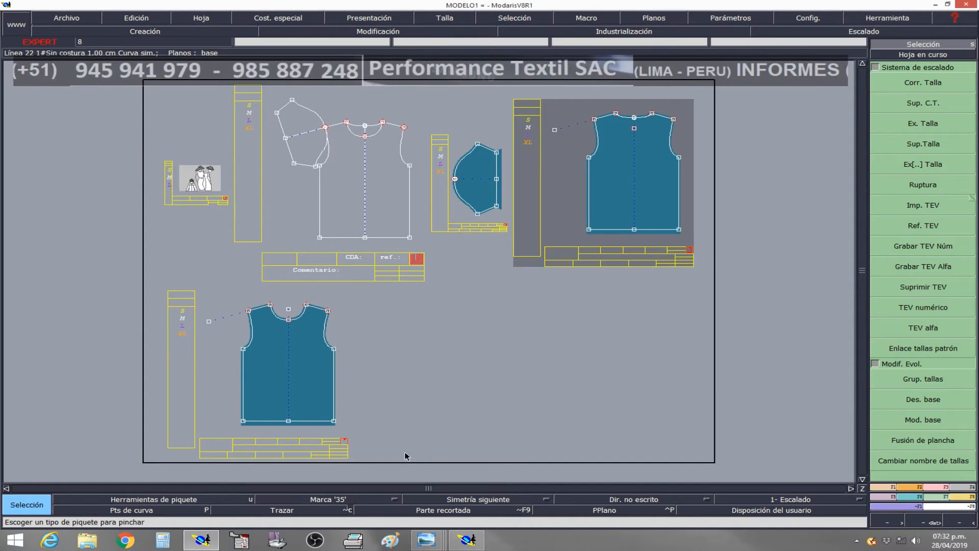
pyautogui.click(469, 542)
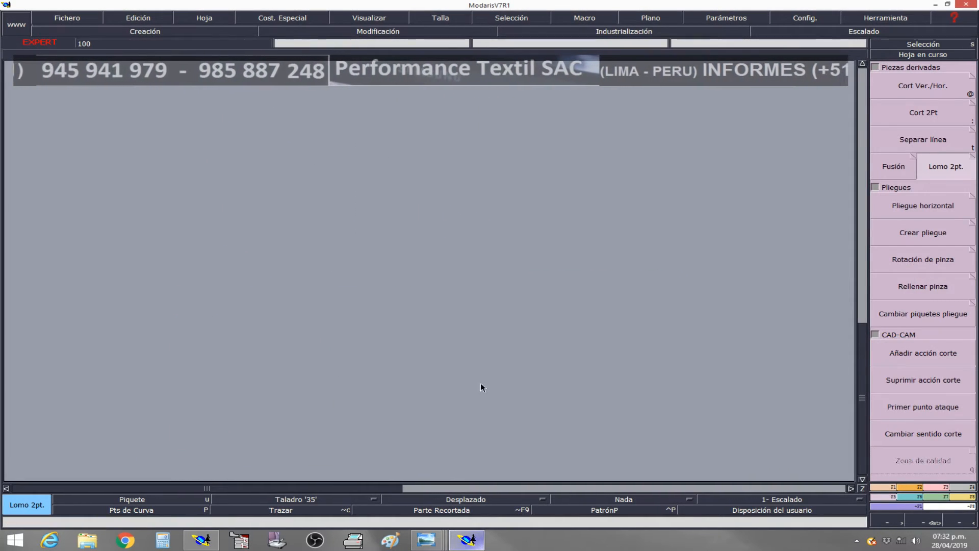
pyautogui.click(73, 19)
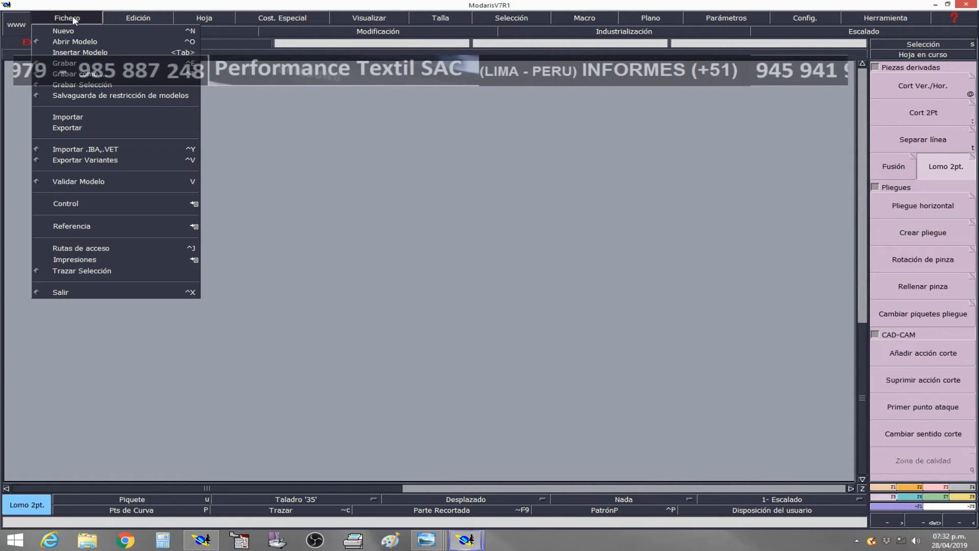
pyautogui.click(94, 248)
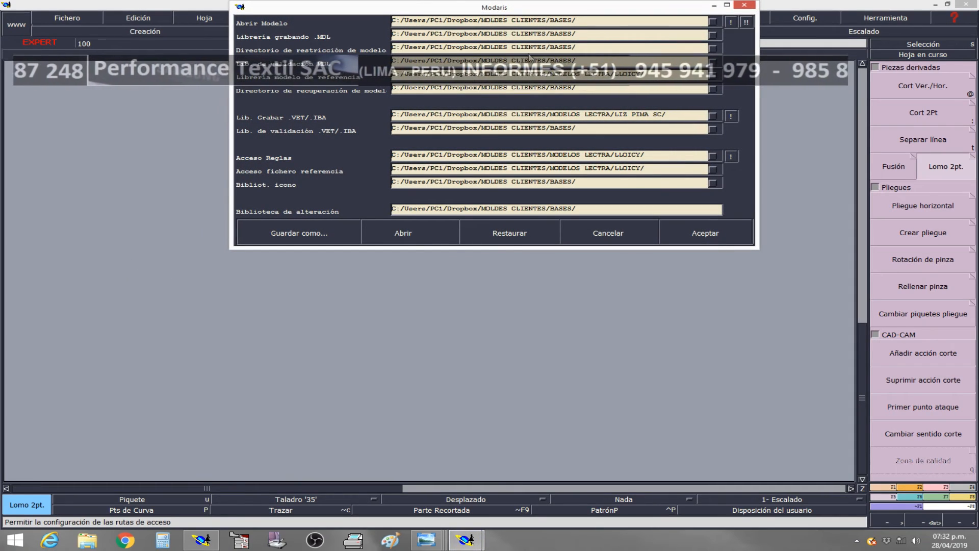
pyautogui.click(508, 20)
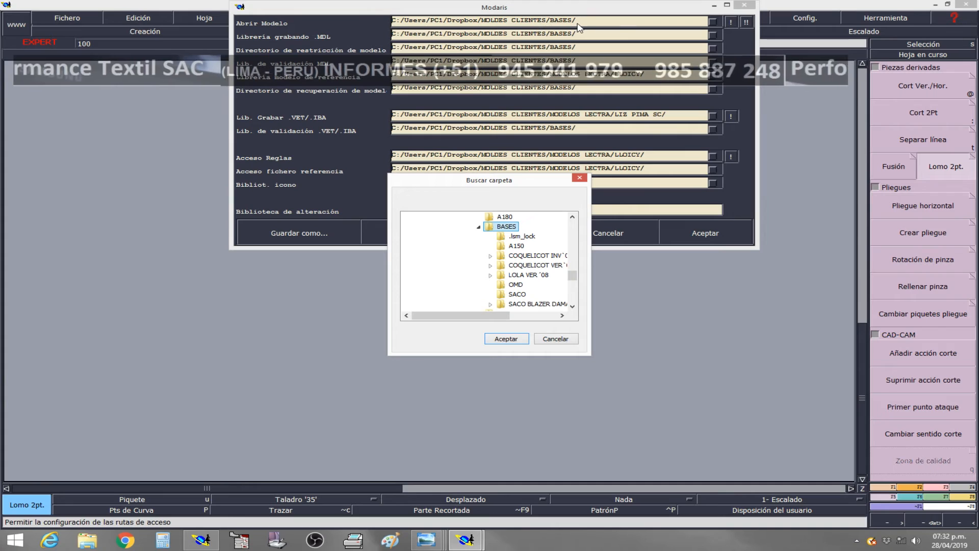
pyautogui.moveTo(572, 276)
pyautogui.mouseDown()
pyautogui.moveTo(581, 220)
pyautogui.moveTo(584, 276)
pyautogui.mouseUp()
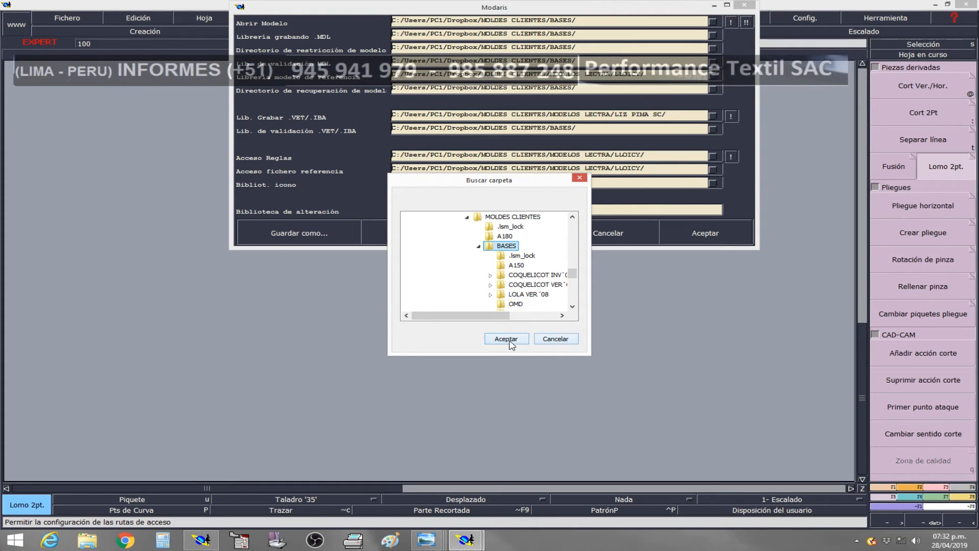
pyautogui.click(506, 339)
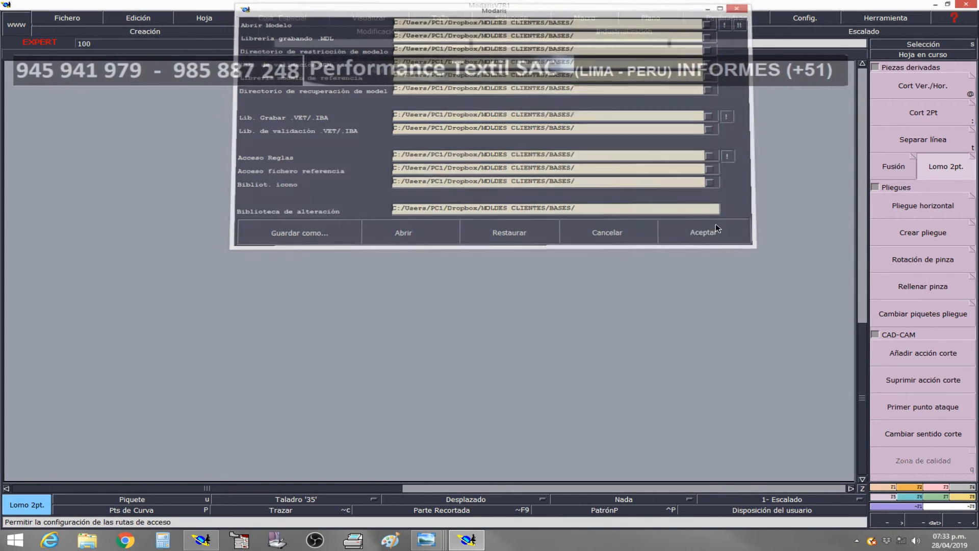
pyautogui.click(716, 226)
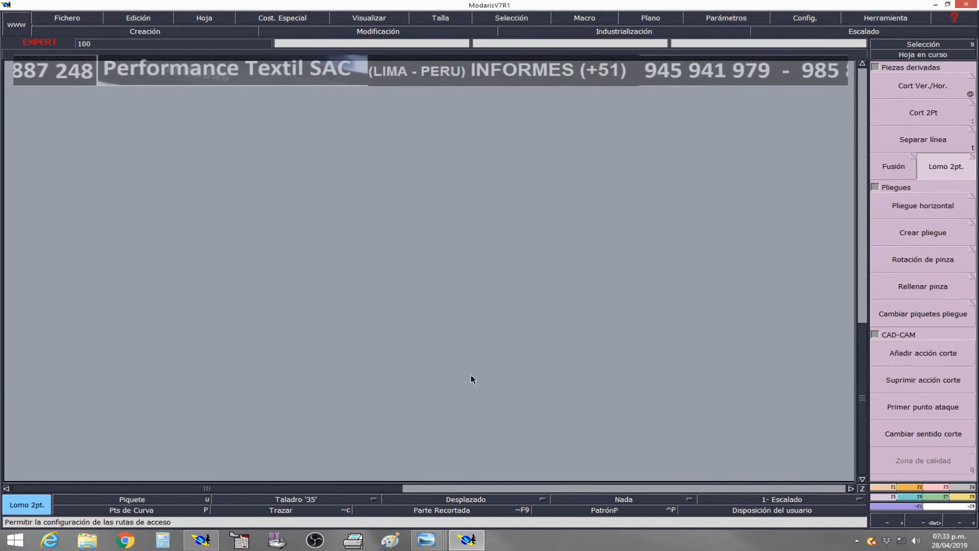
# Switch back to the MODELO1 pattern in Modaris V8R1
pyautogui.click(202, 540)
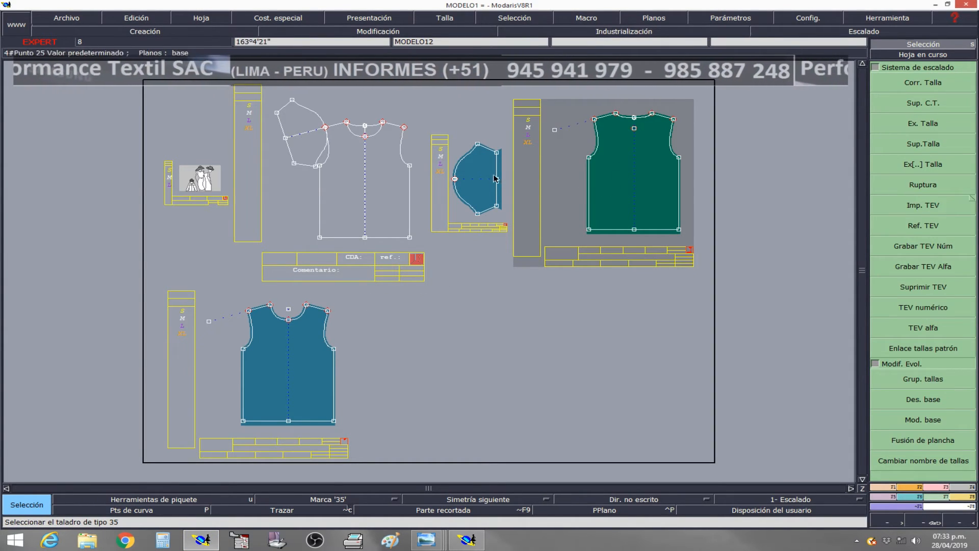
pyautogui.click(66, 18)
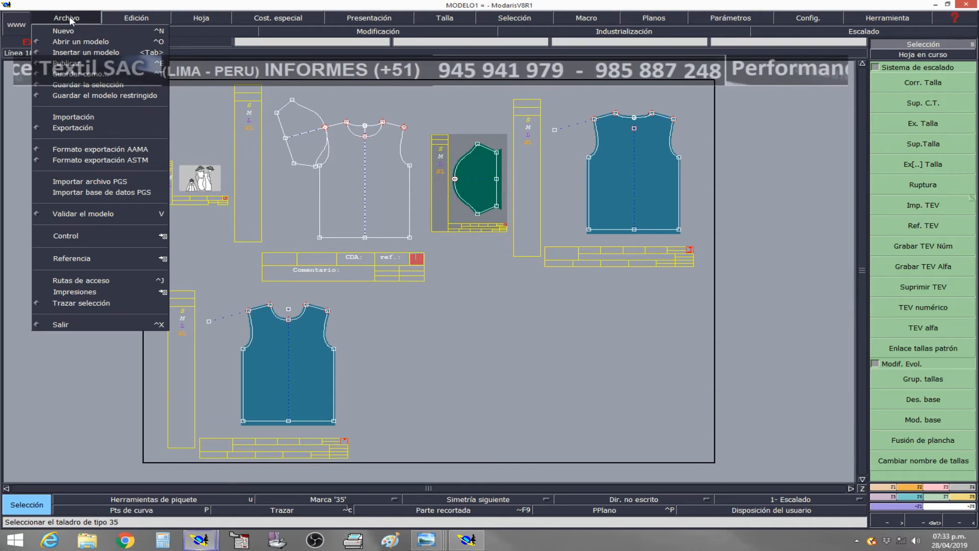
pyautogui.click(490, 353)
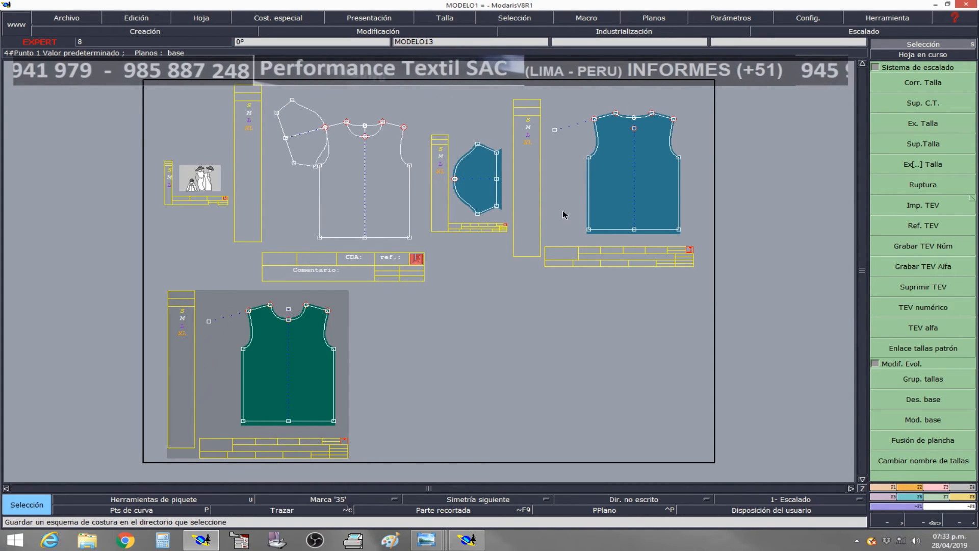
pyautogui.click(487, 160)
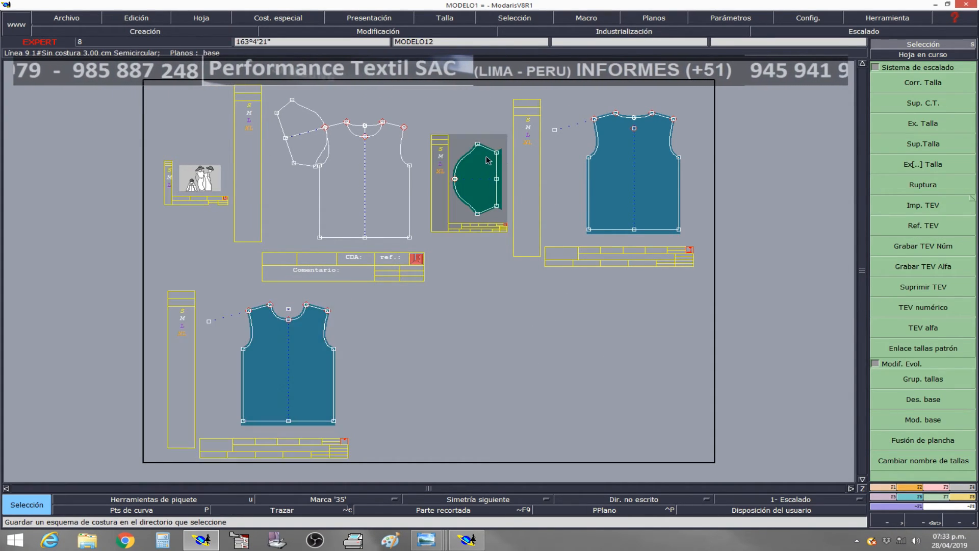
pyautogui.click(622, 176)
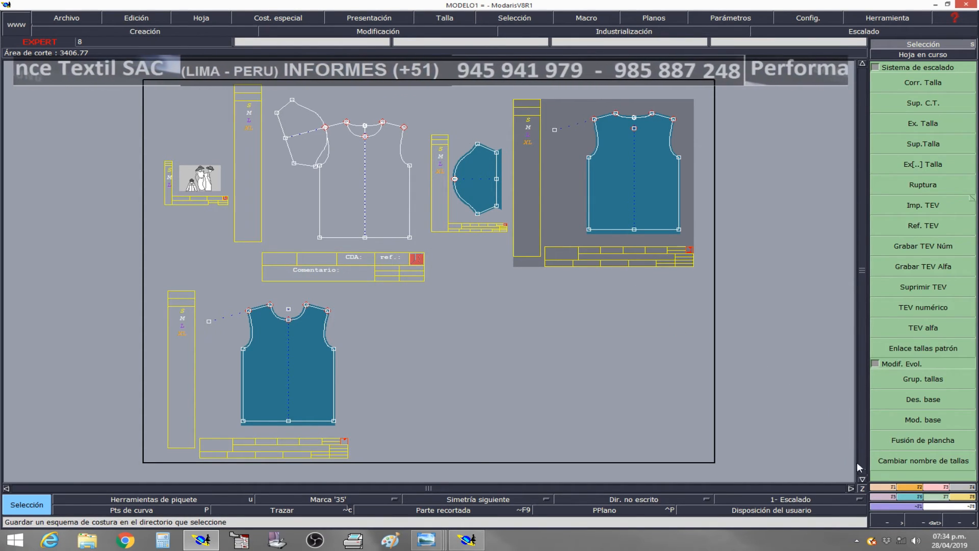
# Create a new variant named MODELO1 for the T-shirt pattern and close its empty article table
pyautogui.click(972, 504)
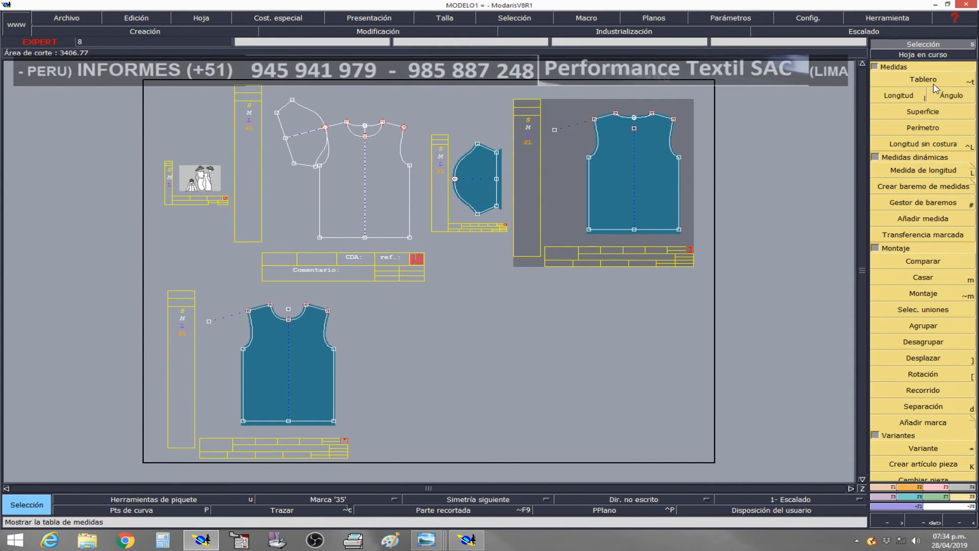
pyautogui.click(921, 450)
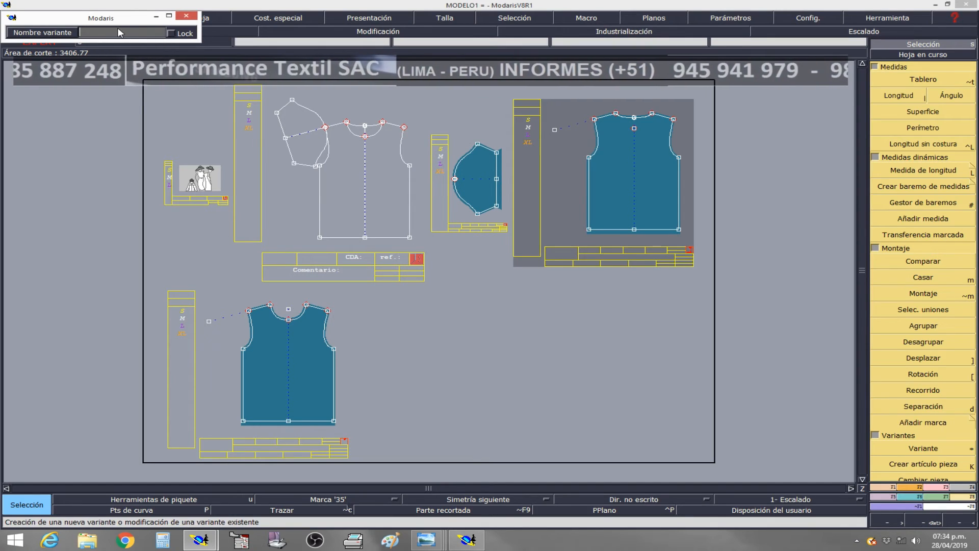
pyautogui.moveTo(119, 20); pyautogui.dragTo(145, 70)
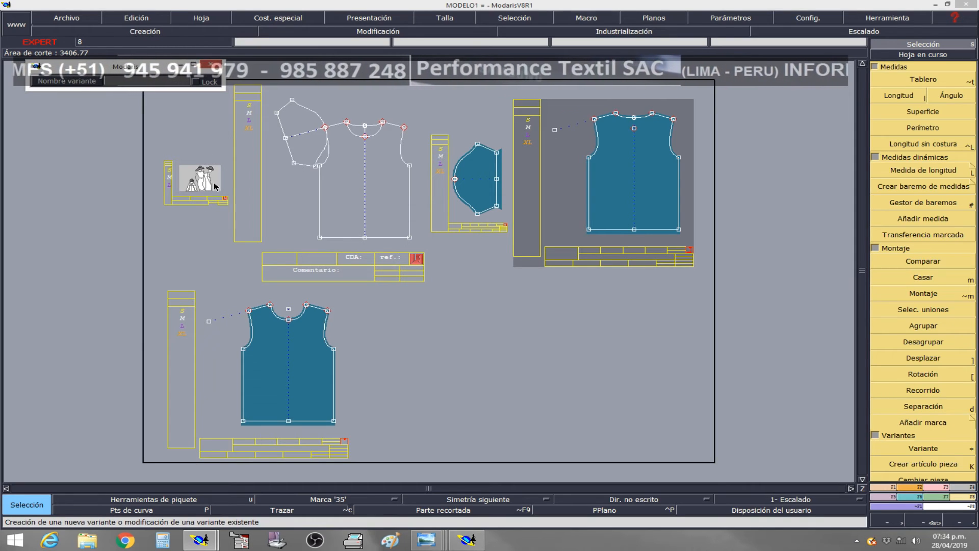
pyautogui.click(123, 84)
pyautogui.write('MODELO1')
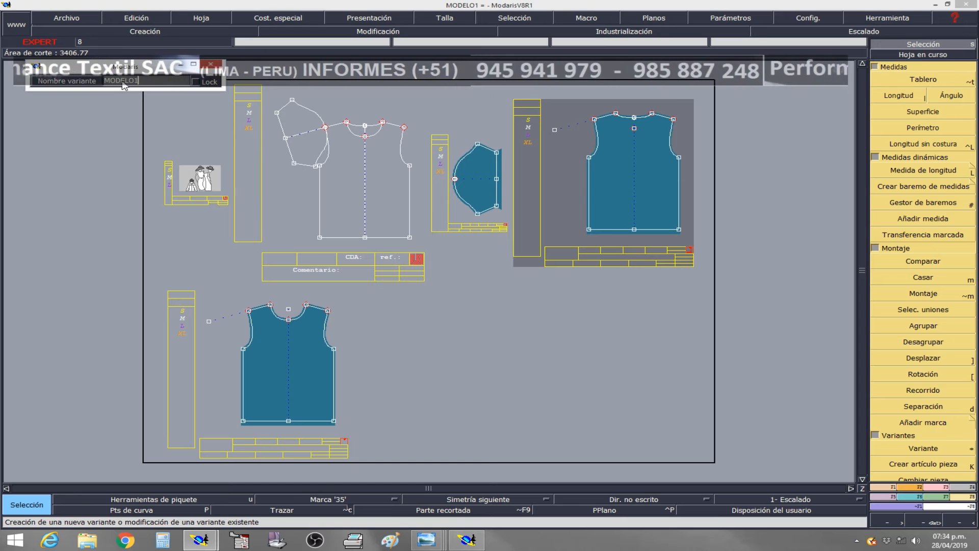
pyautogui.press('Return')
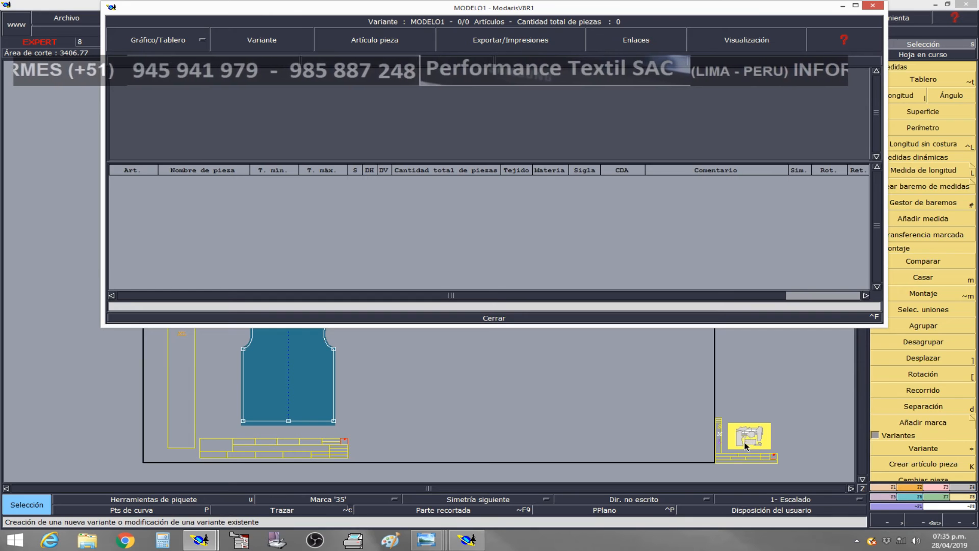
pyautogui.click(524, 318)
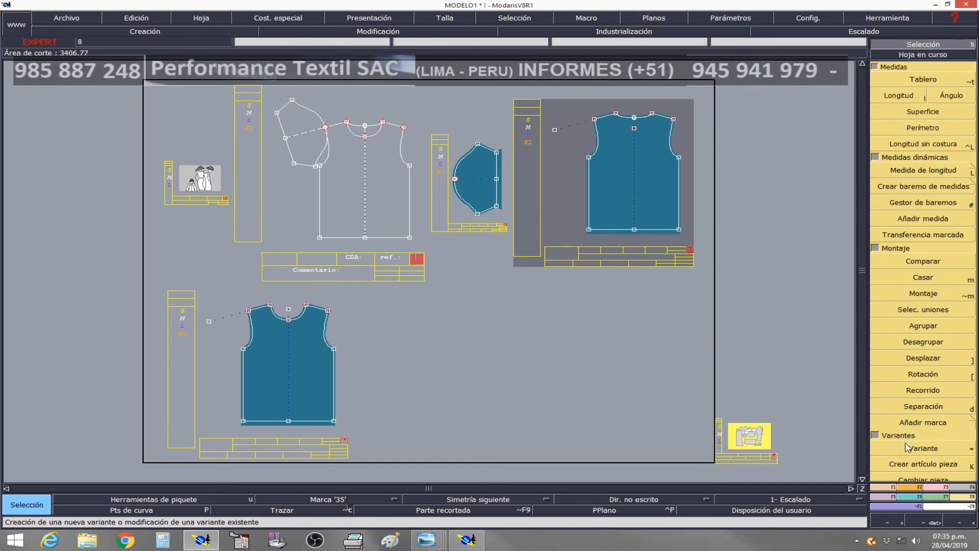
# Open the MODELO1 variant, minimise its table, and add the sleeve and both body pieces to it as piece articles
pyautogui.click(926, 451)
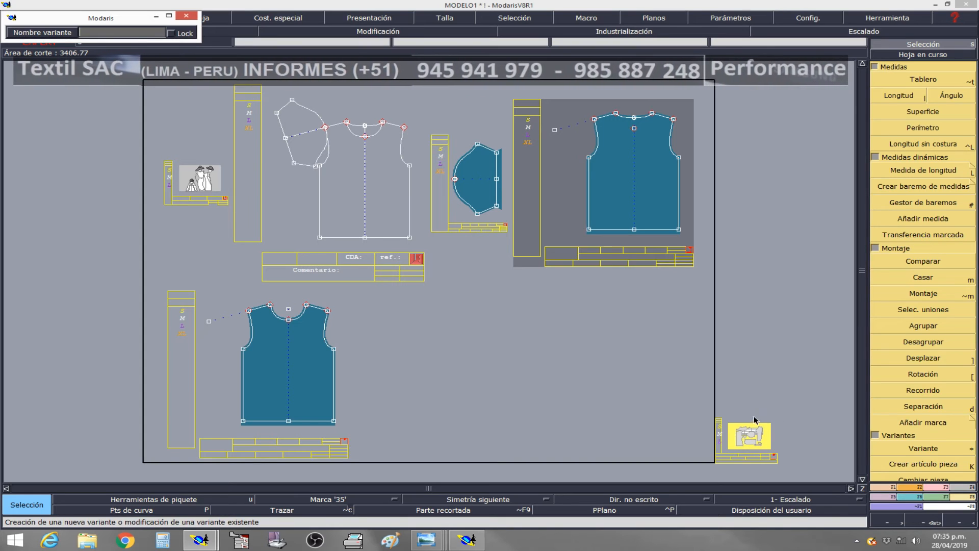
pyautogui.click(746, 434)
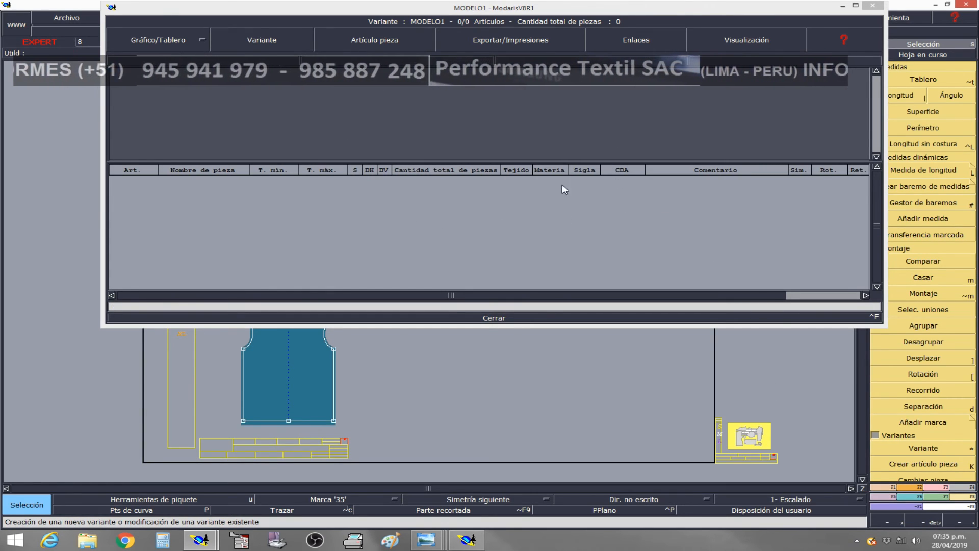
pyautogui.click(843, 7)
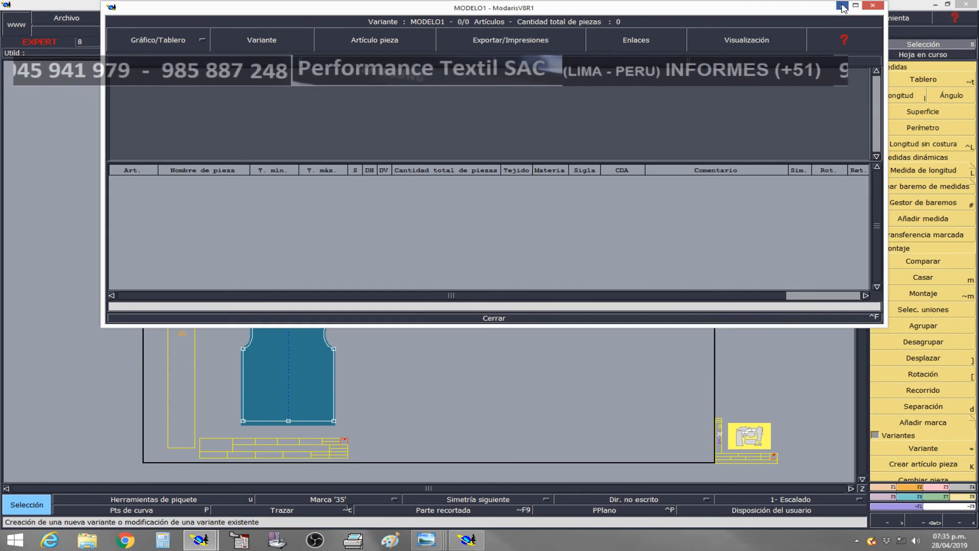
pyautogui.click(933, 465)
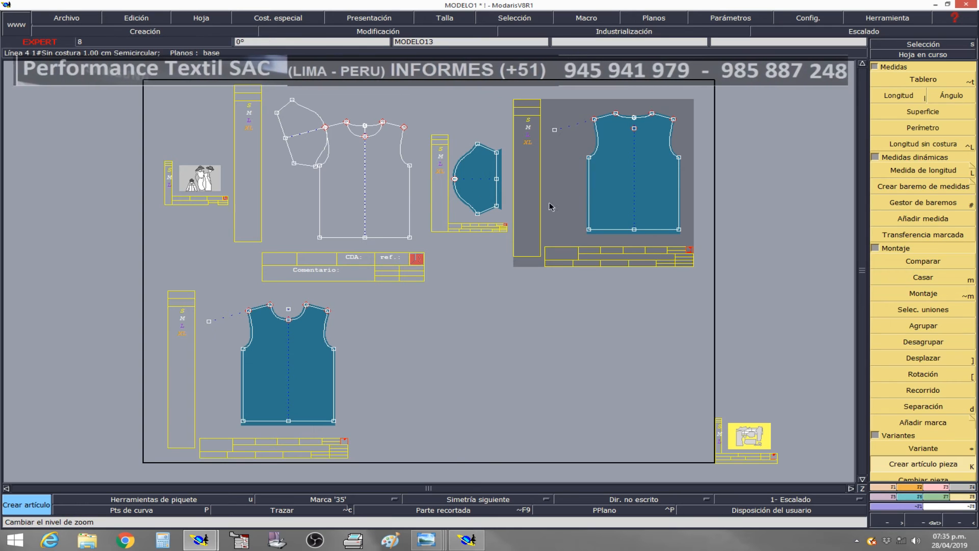
pyautogui.click(478, 197)
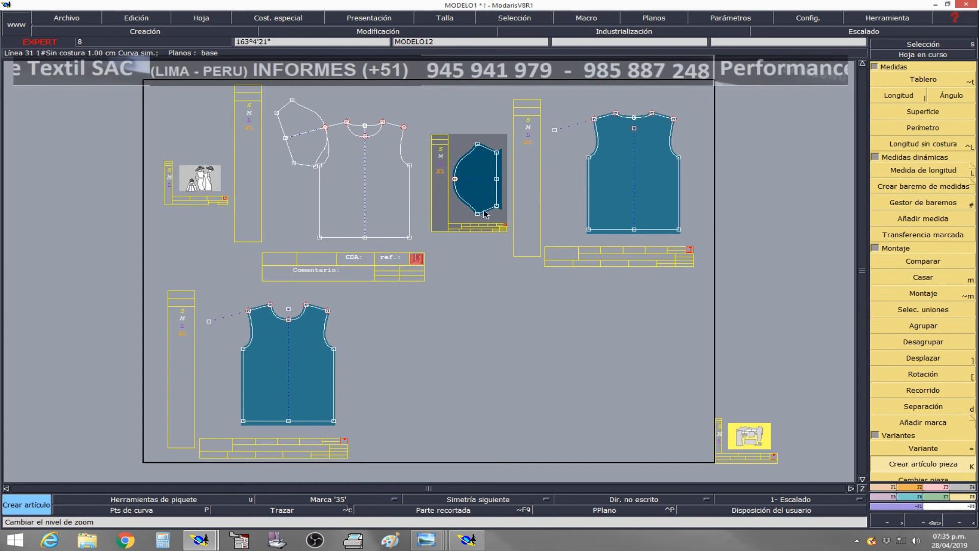
pyautogui.click(618, 170)
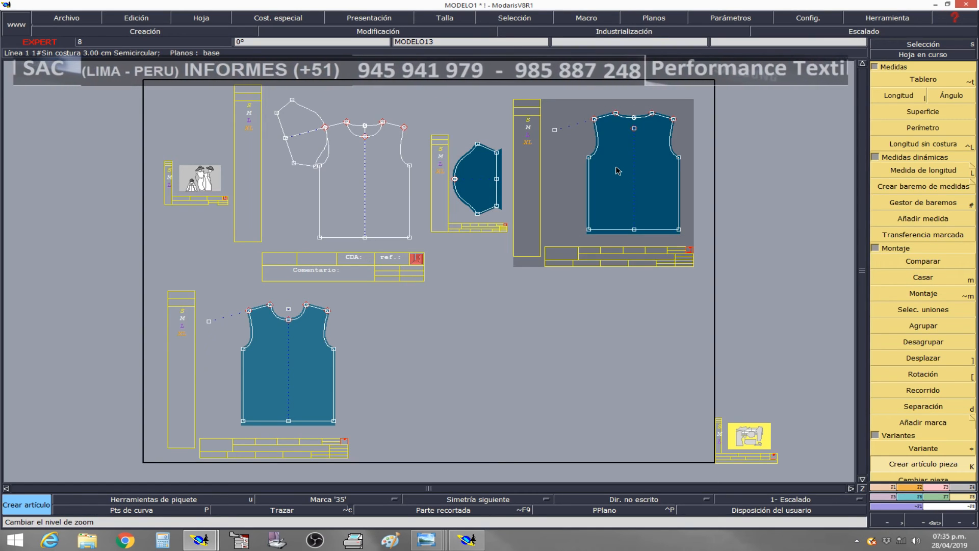
pyautogui.click(336, 353)
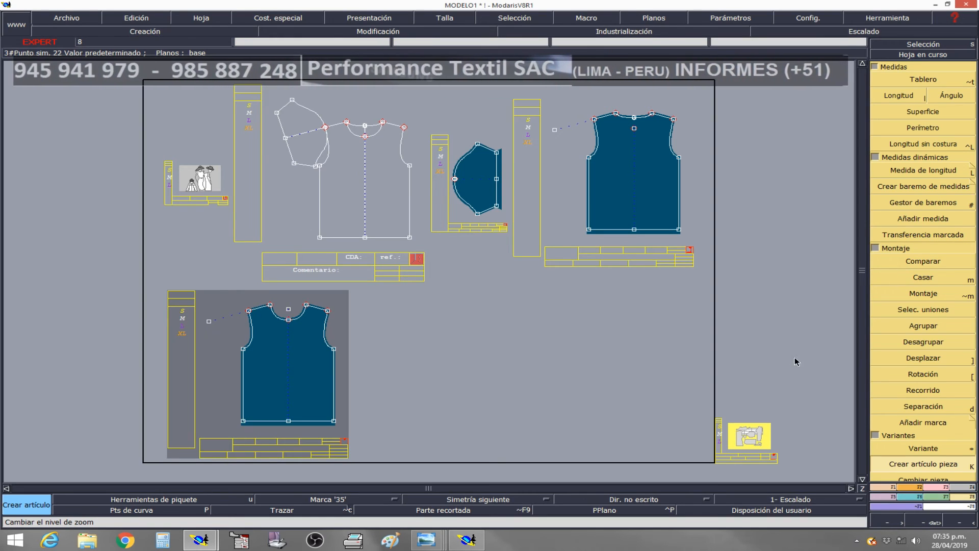
# Set the simple quantity (S) of the sleeve piece MODELO12 to 2 in the variant table and close the table
pyautogui.click(921, 452)
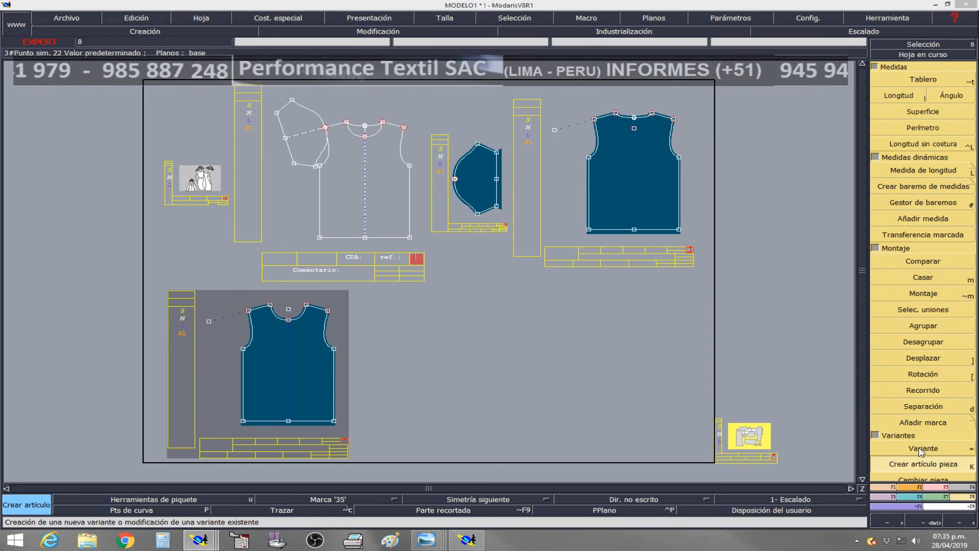
pyautogui.click(752, 440)
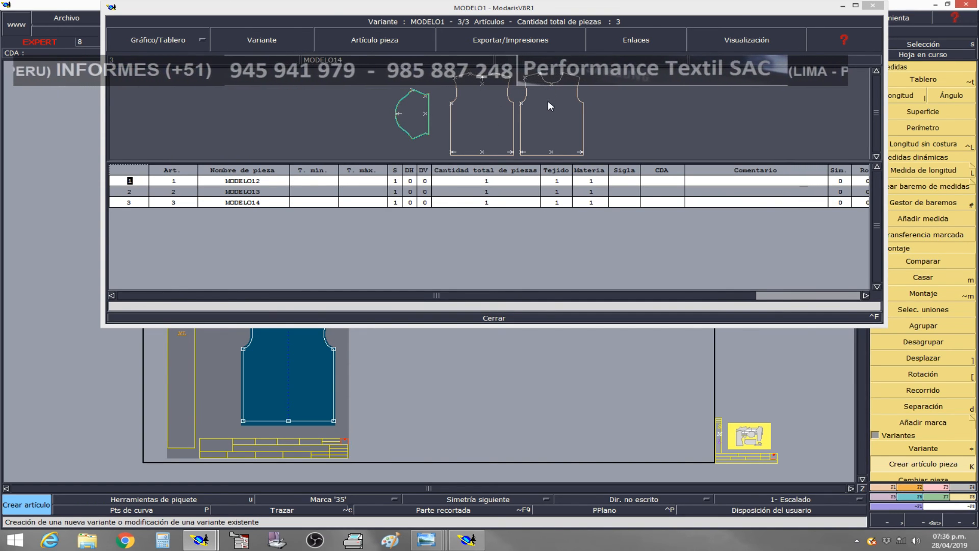
pyautogui.click(400, 192)
pyautogui.click(397, 203)
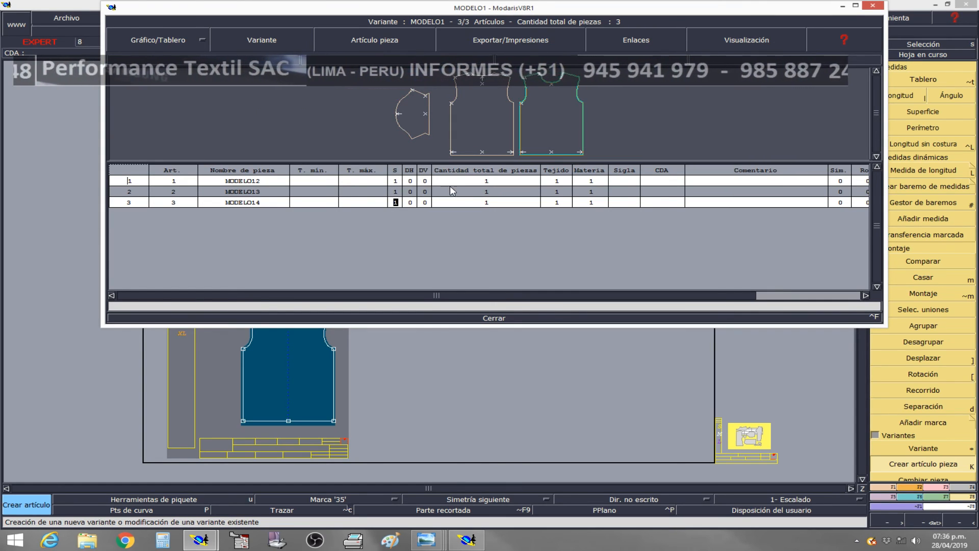
pyautogui.click(396, 182)
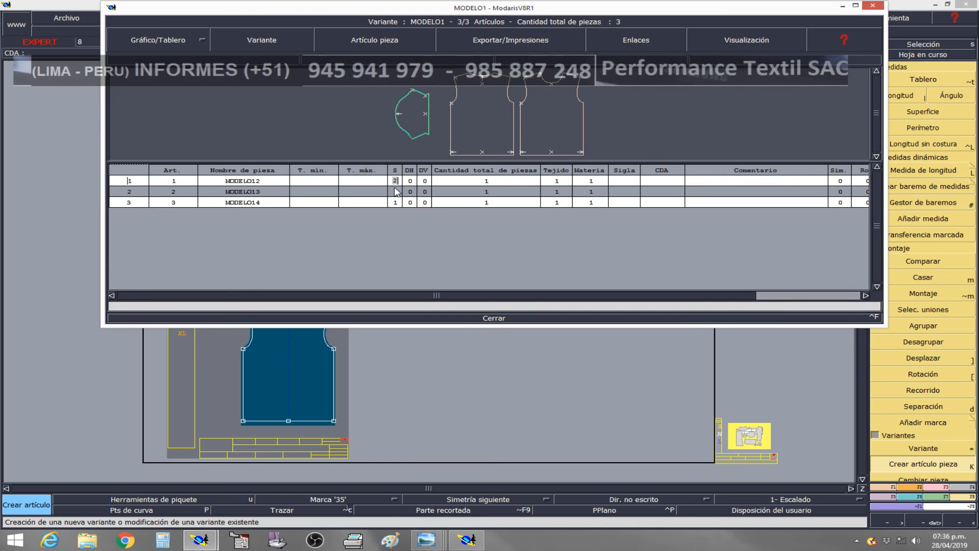
pyautogui.click(396, 194)
pyautogui.click(397, 203)
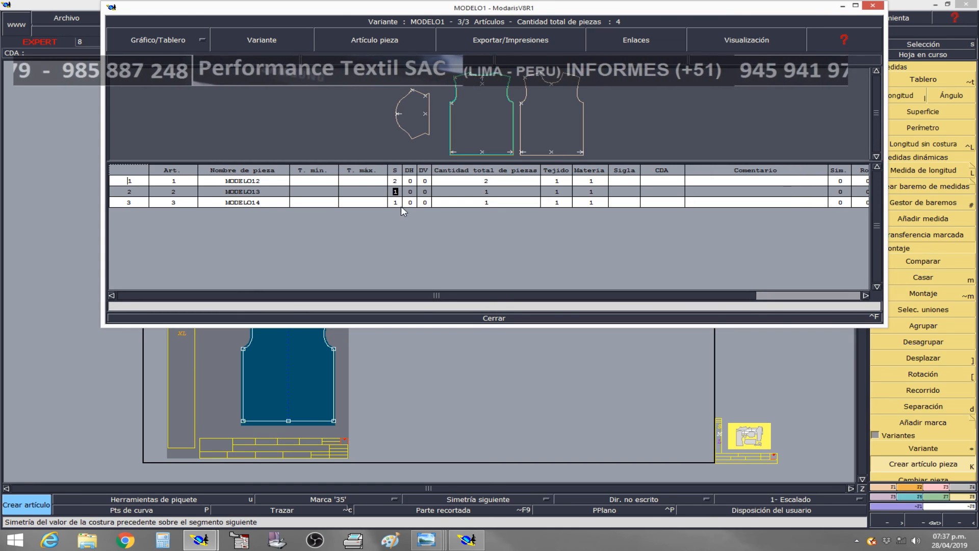
pyautogui.click(508, 318)
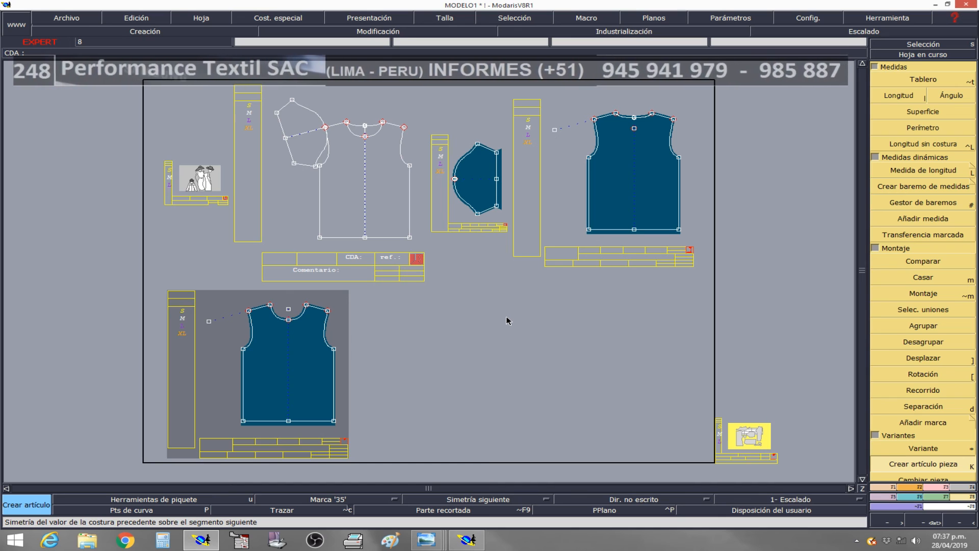
# Save the MODELO1 model in the BASES folder, continuing past the detected anomalies, and rearrange all sheets within the work area
pyautogui.click(71, 19)
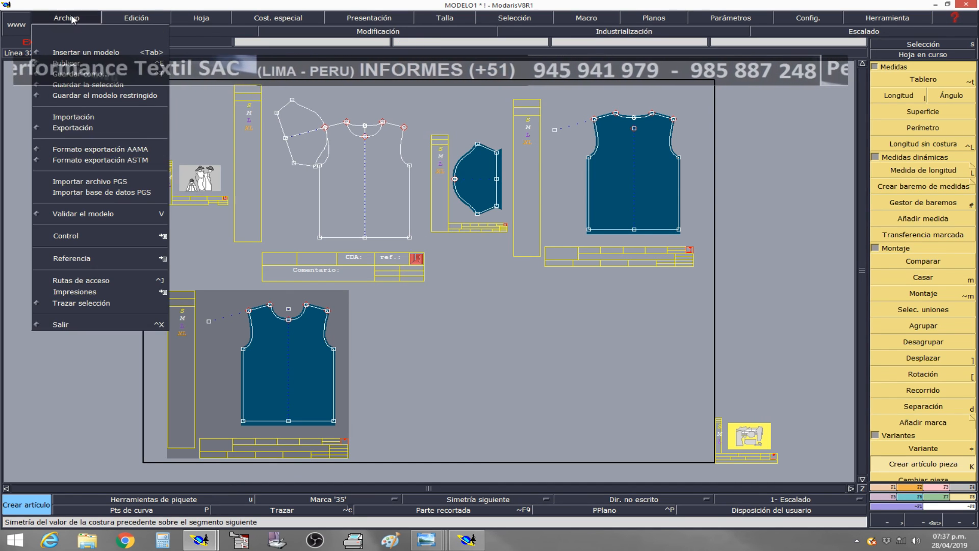
pyautogui.click(77, 65)
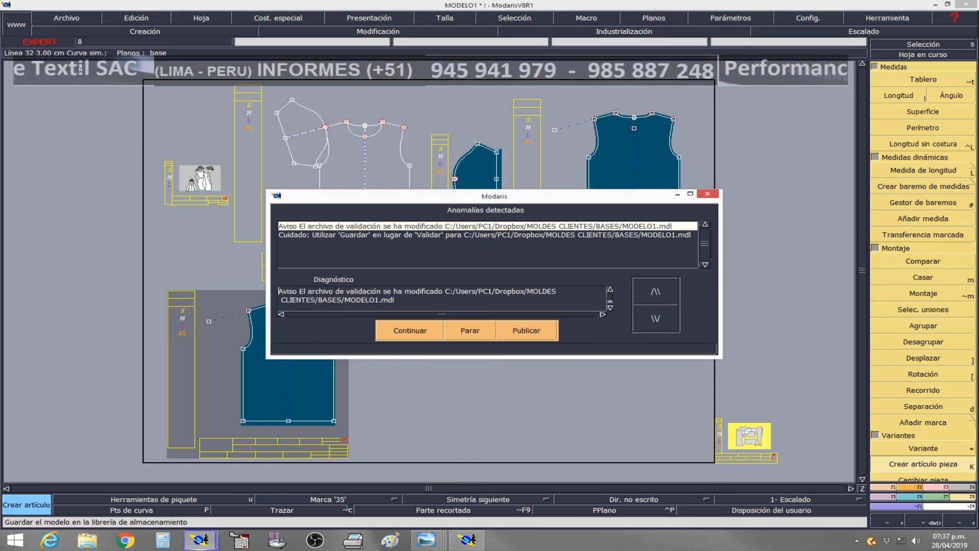
pyautogui.click(406, 331)
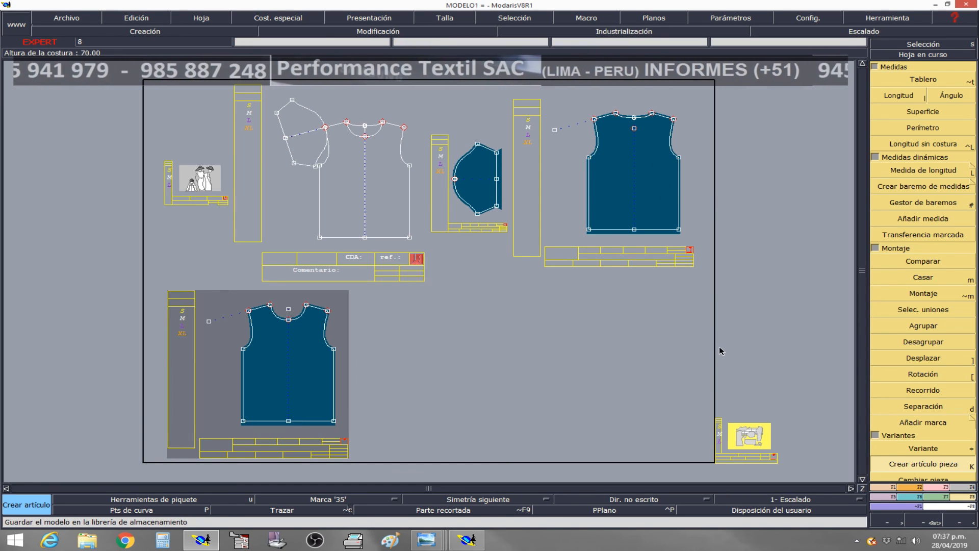
pyautogui.press('8')
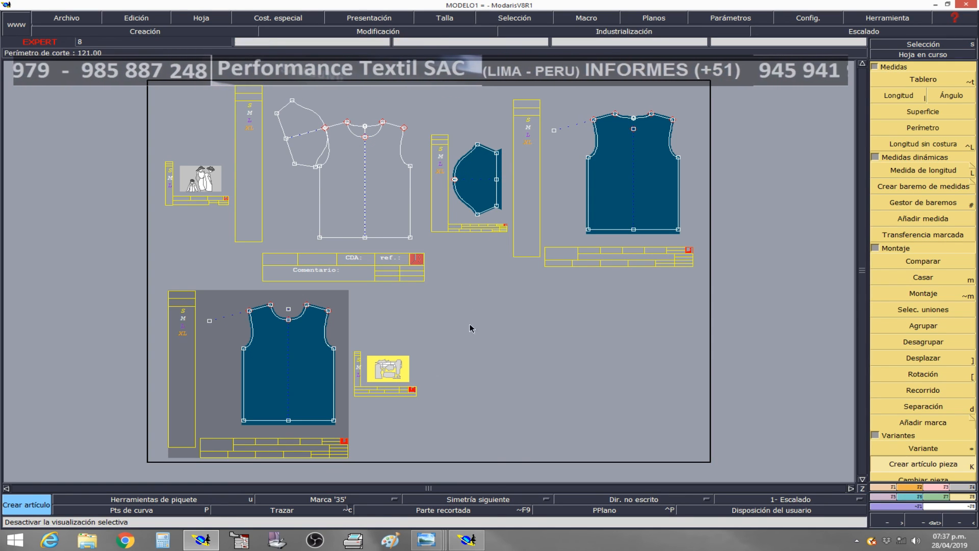
# Switch to the MOLDES DIGITALES image in Windows Photo Viewer
pyautogui.moveTo(436, 540)
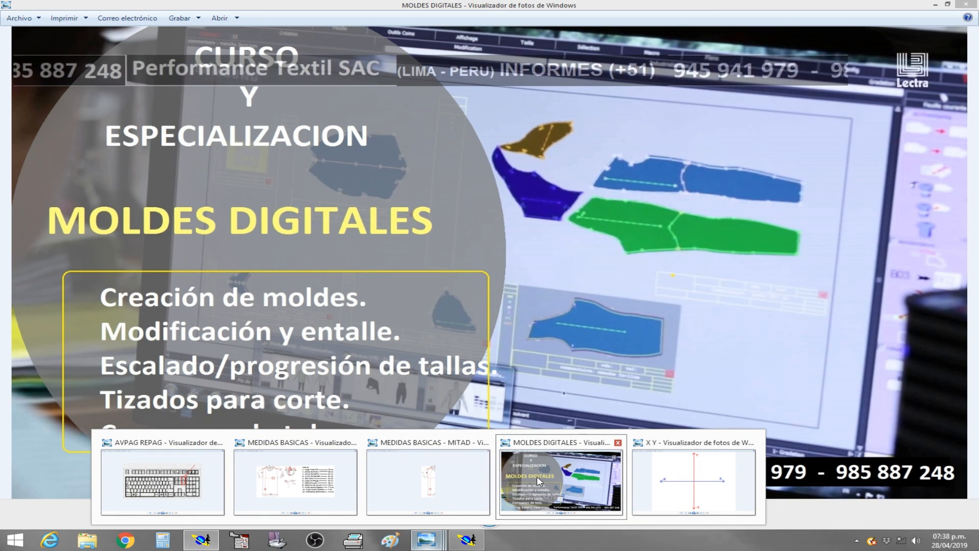
pyautogui.click(538, 482)
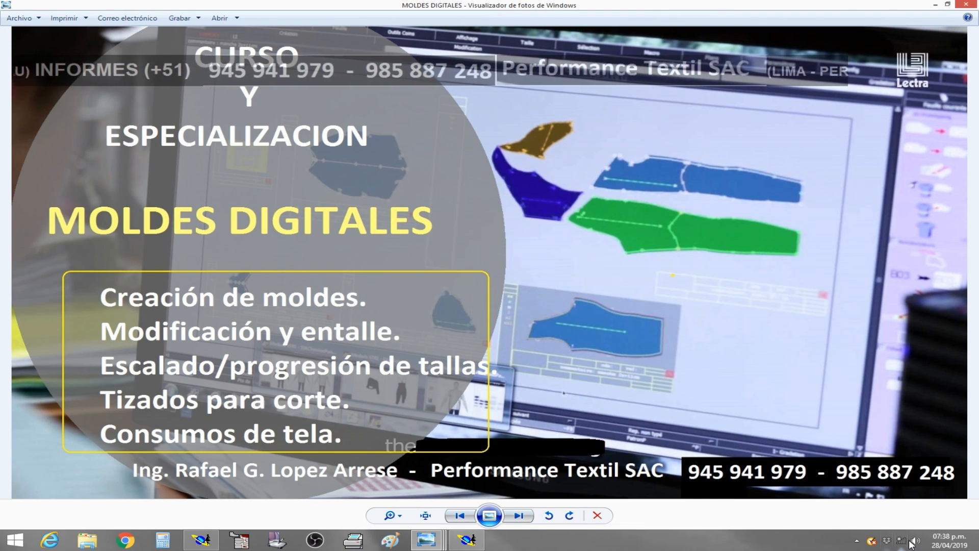
pyautogui.click(857, 541)
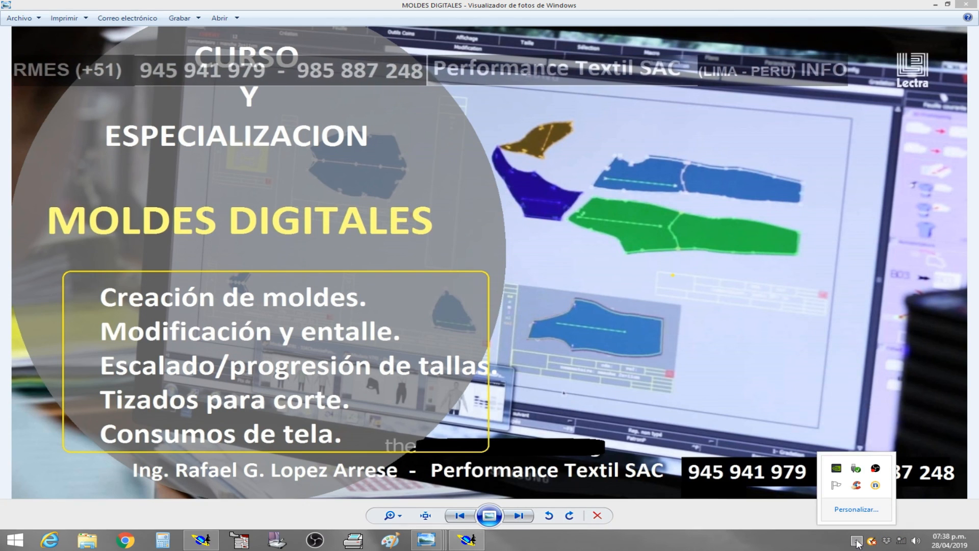
pyautogui.click(875, 468)
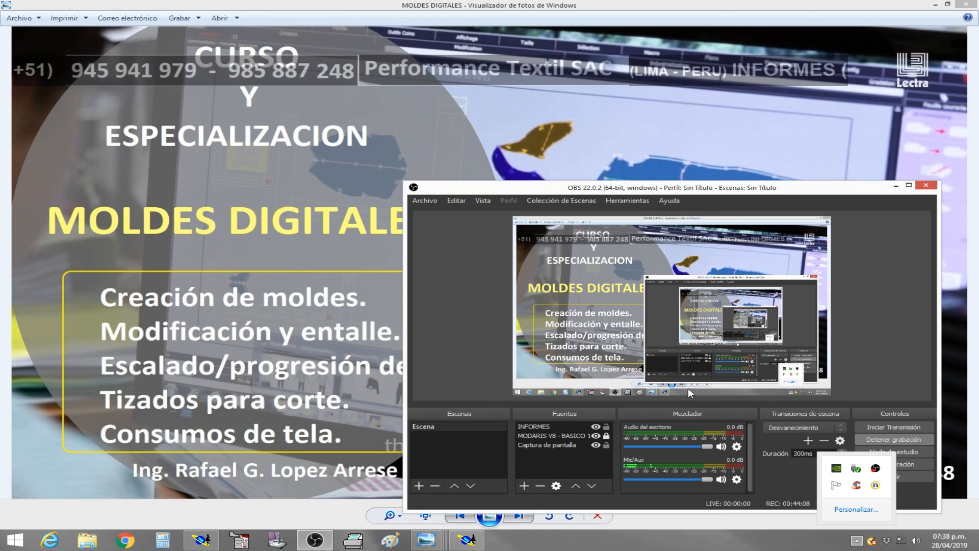